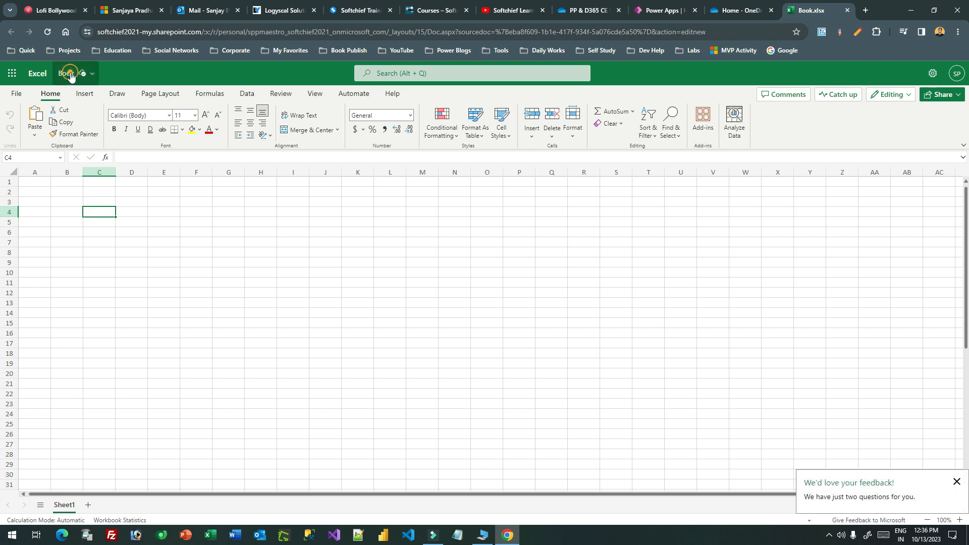
# - Rename the workbook as "Doctor Appointments Info"
pyautogui.write('D')
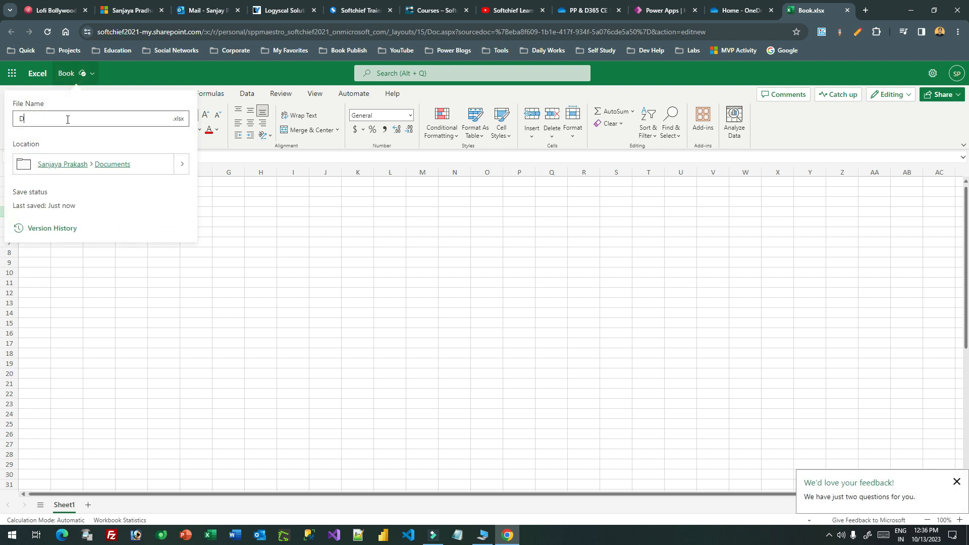
pyautogui.write('octor Appointments Info')
pyautogui.click(140, 286)
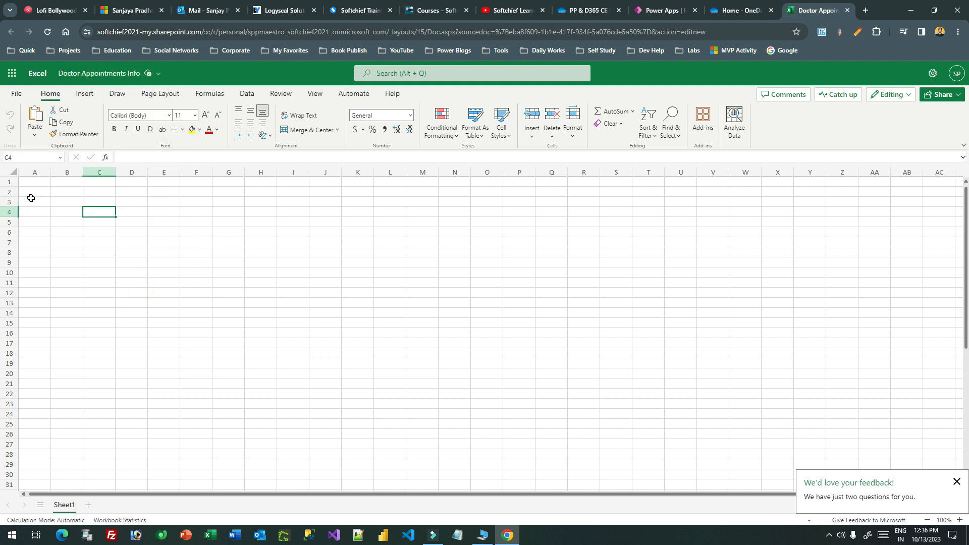
# - Enter the header "Doctor Name" in cell A1 and fit column A's width to it
pyautogui.click(32, 181)
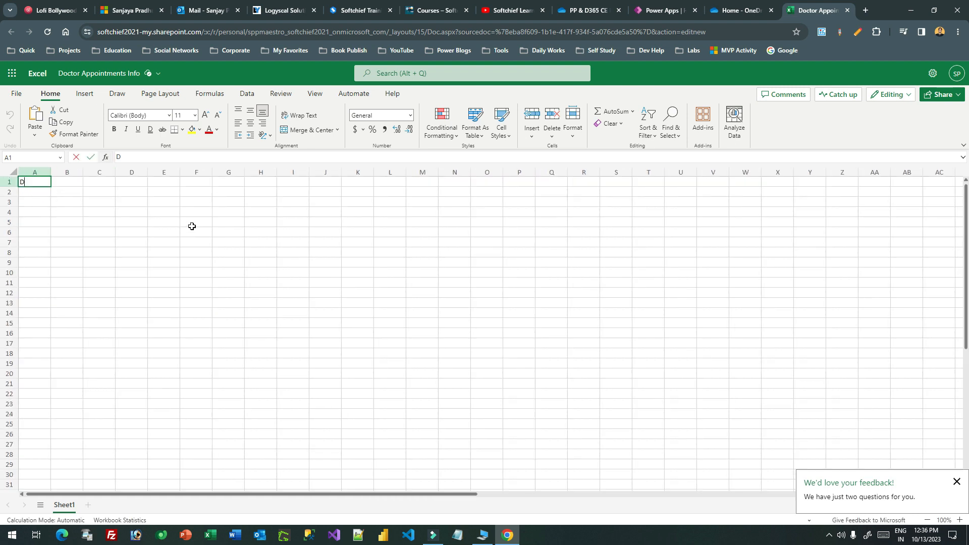
pyautogui.write('Doctr')
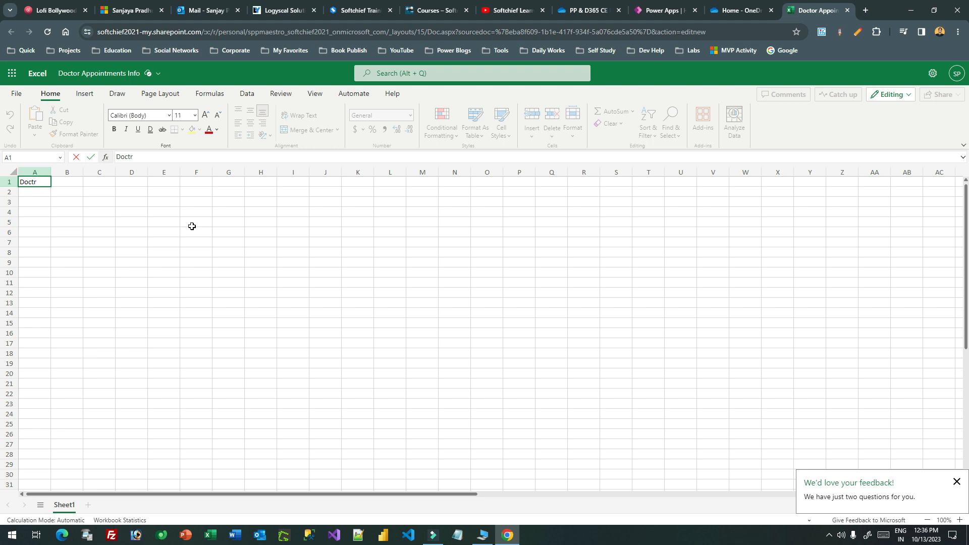
pyautogui.write('ctor Name')
pyautogui.click(76, 223)
pyautogui.click(36, 181)
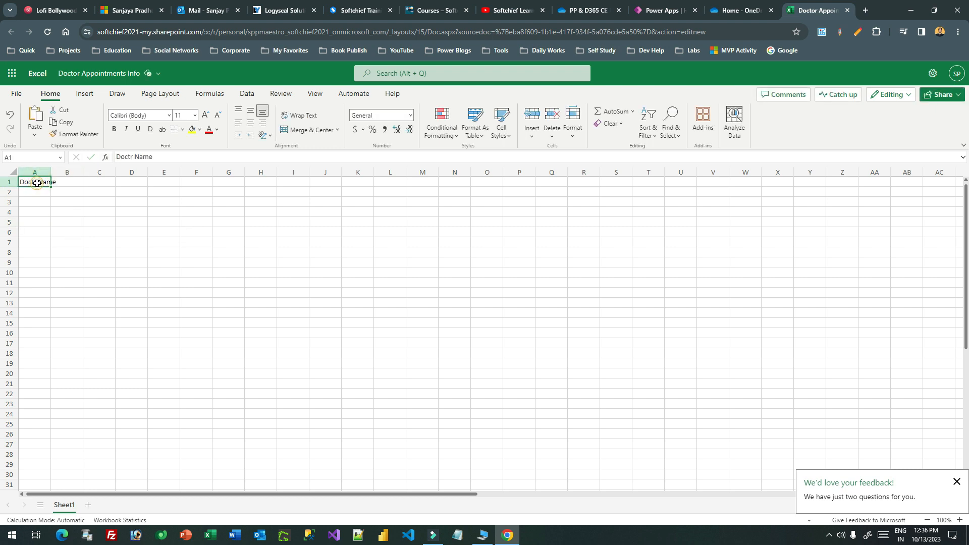
pyautogui.doubleClick(36, 182)
pyautogui.click(47, 182)
pyautogui.click(37, 183)
pyautogui.write('o')
pyautogui.click(65, 206)
pyautogui.doubleClick(51, 172)
# - Enter the header "Patients Count" in cell B1 and widen columns A and B
pyautogui.click(73, 182)
pyautogui.write('Patients Count')
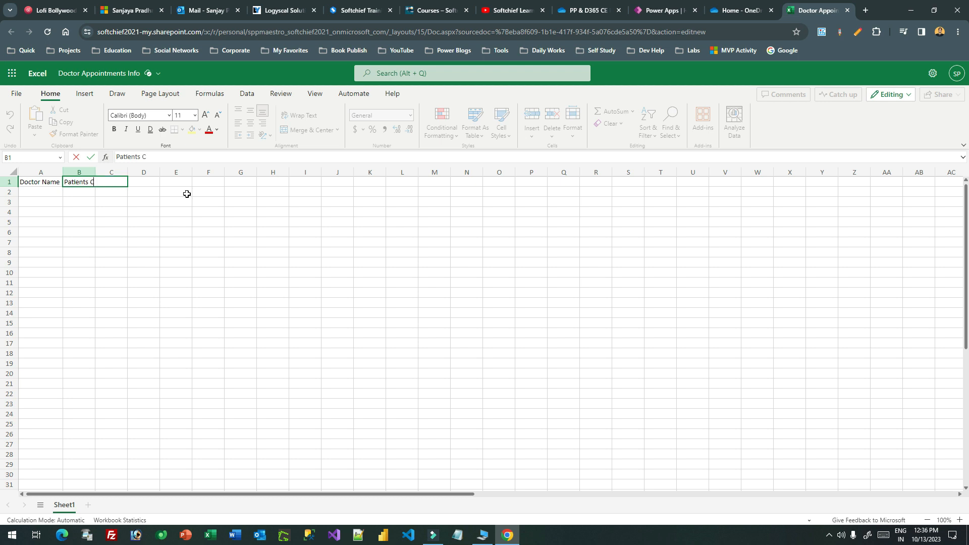
pyautogui.click(103, 233)
pyautogui.moveTo(63, 172); pyautogui.dragTo(198, 174)
# - Make the two header cells A1:B1 bold
pyautogui.moveTo(71, 181); pyautogui.dragTo(126, 184)
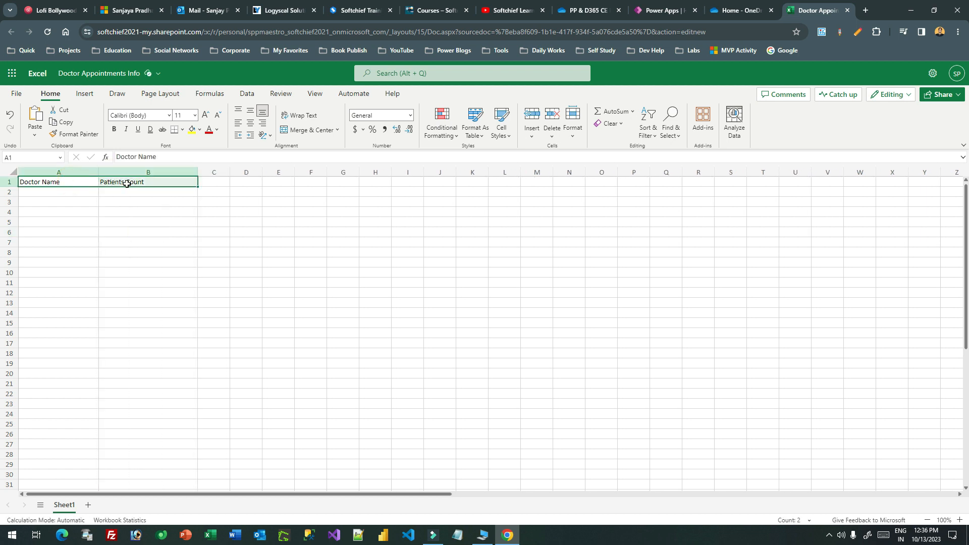
pyautogui.hotkey('ctrl', 'b')
pyautogui.click(95, 211)
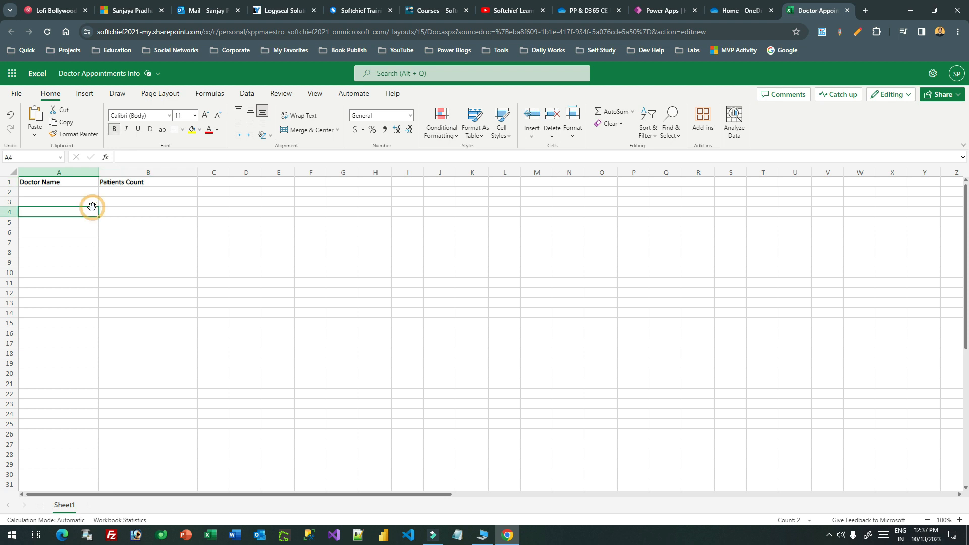
pyautogui.moveTo(52, 192); pyautogui.dragTo(51, 278)
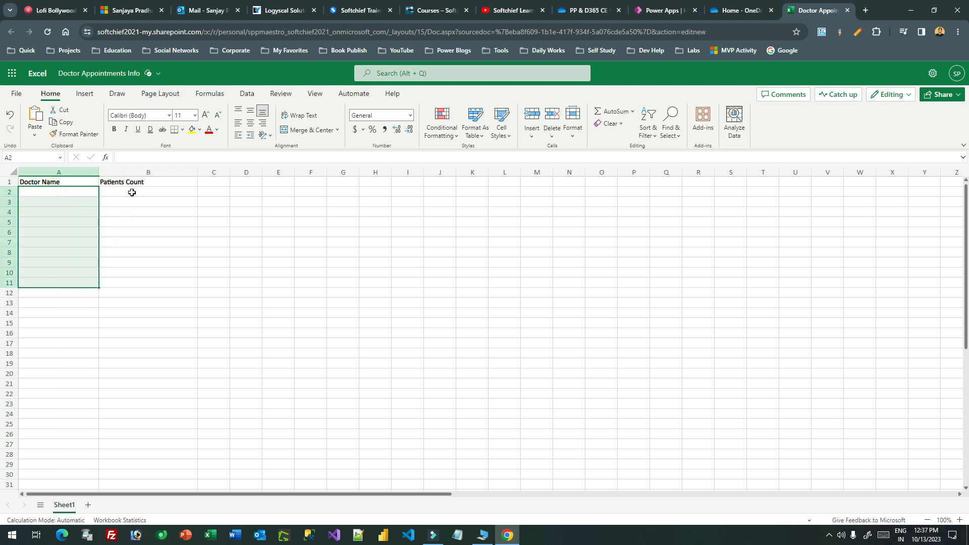
pyautogui.moveTo(132, 192); pyautogui.dragTo(132, 260)
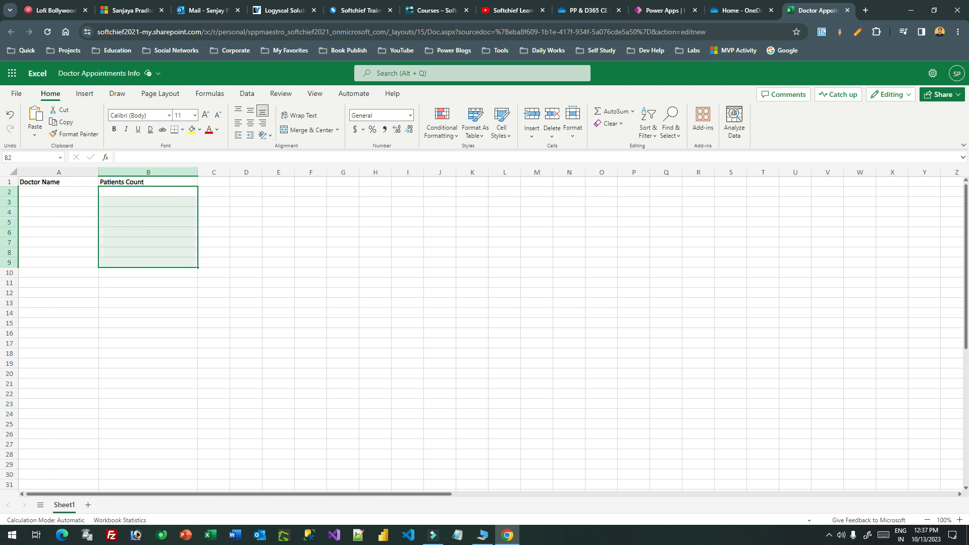
pyautogui.moveTo(46, 182); pyautogui.dragTo(162, 271)
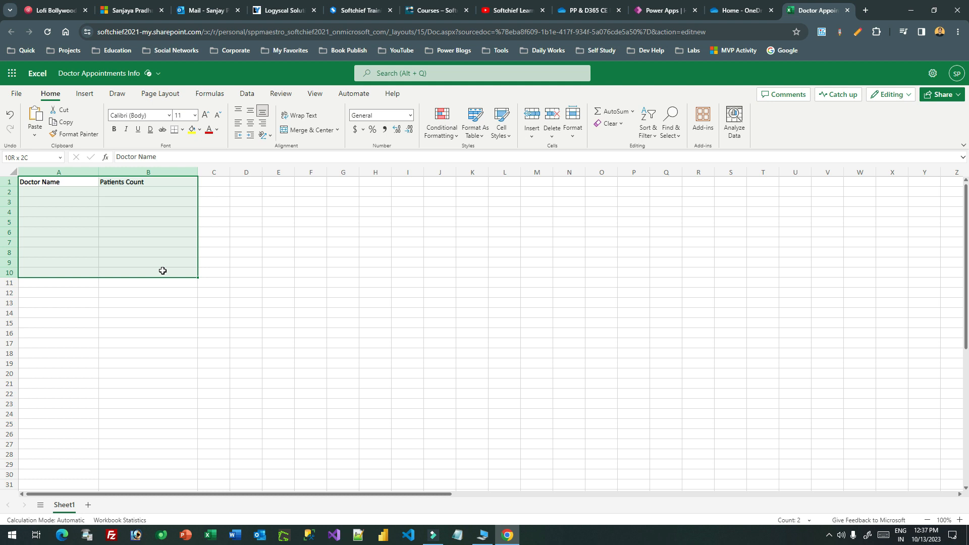
pyautogui.moveTo(163, 271); pyautogui.dragTo(163, 271)
pyautogui.click(48, 220)
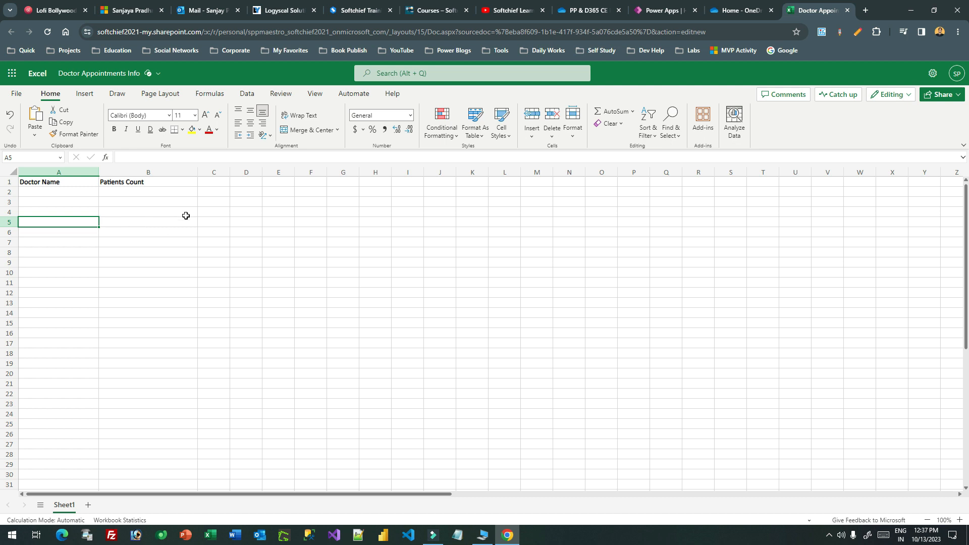
pyautogui.click(133, 211)
pyautogui.click(51, 194)
# - Create a table from the header range A1:B1, with the option that the table has headers
pyautogui.click(52, 181)
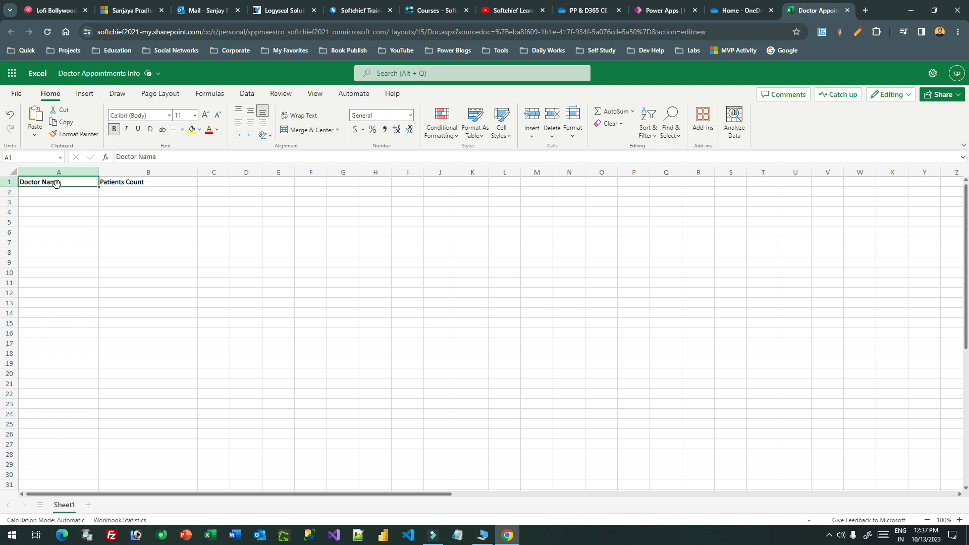
pyautogui.click(86, 95)
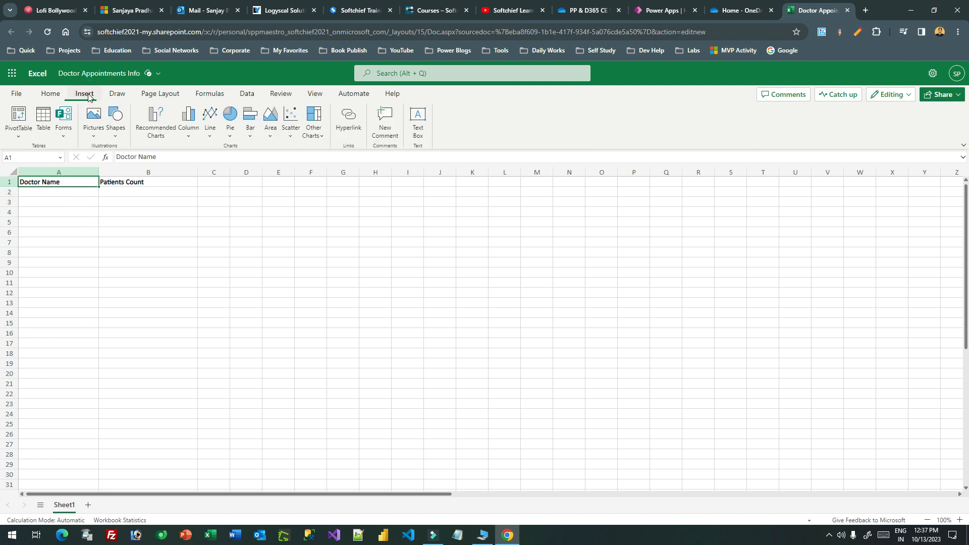
pyautogui.click(41, 125)
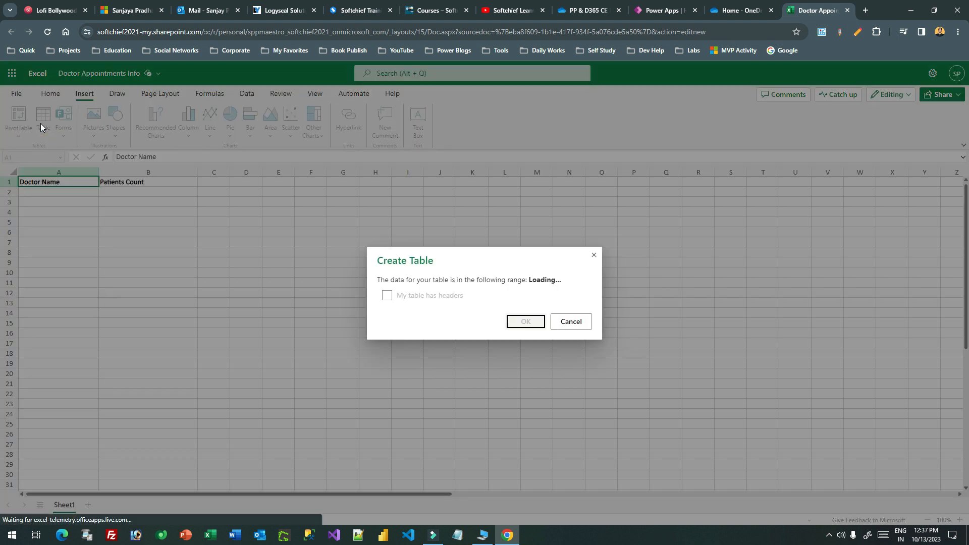
pyautogui.click(386, 295)
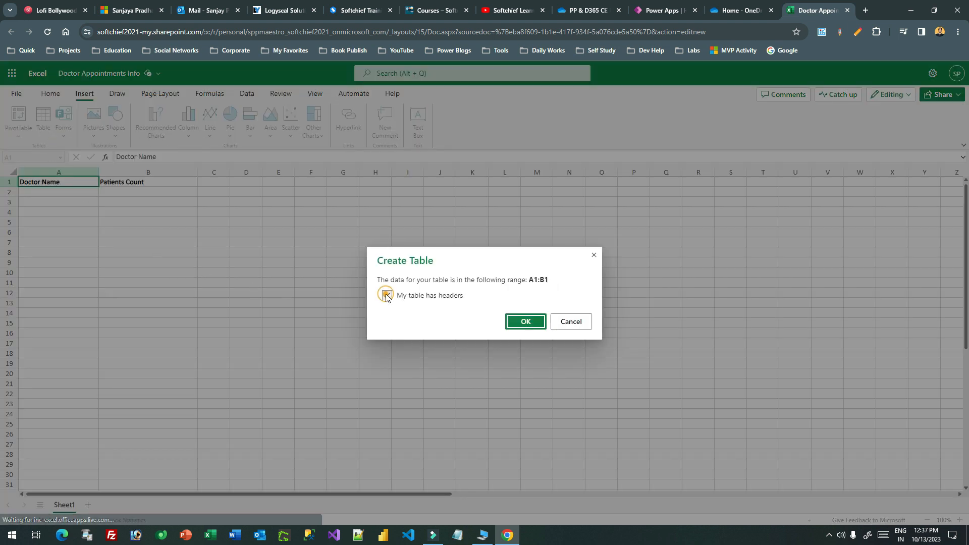
pyautogui.click(525, 323)
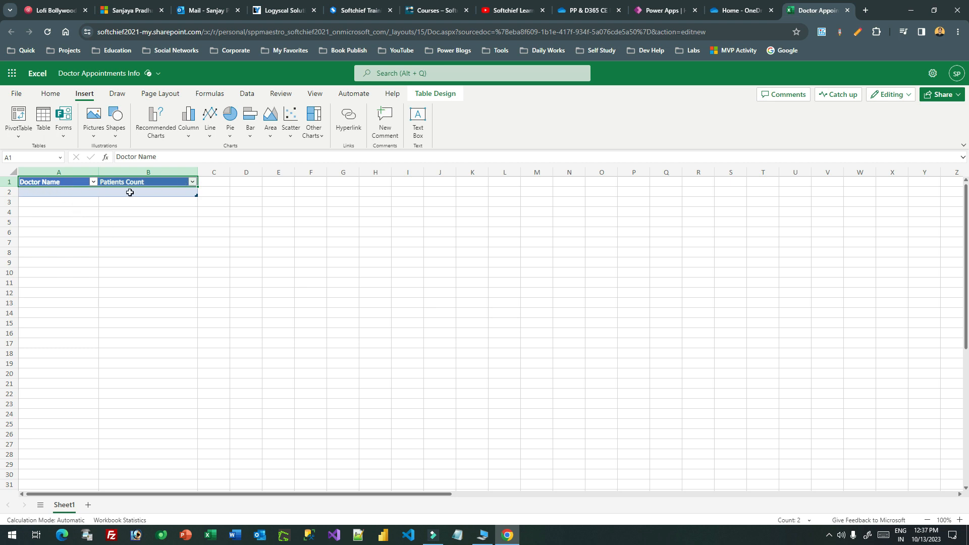
# - Fill row 2 of the table with the first doctor's full name and a patients count of 50
pyautogui.click(64, 193)
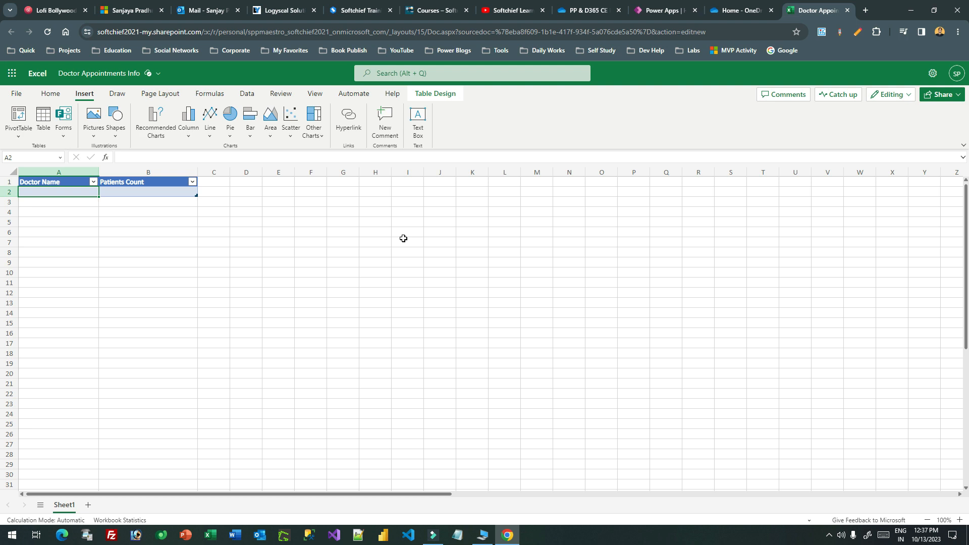
pyautogui.write('Rqkeesh')
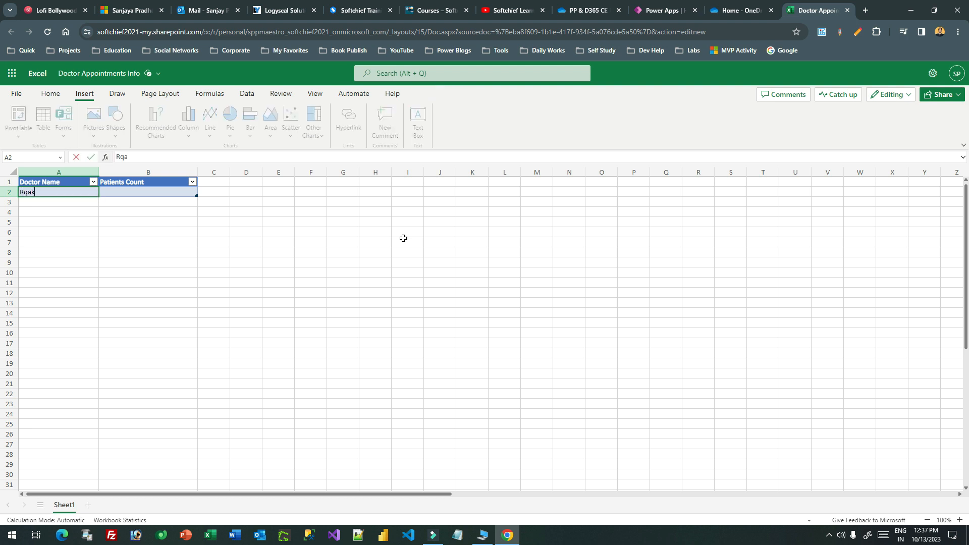
pyautogui.press('BackSpace')
pyautogui.press('BackSpace')
pyautogui.press('BackSpace')
pyautogui.press('BackSpace')
pyautogui.press('BackSpace')
pyautogui.press('BackSpace')
pyautogui.press('BackSpace')
pyautogui.write('Rakesh Kumar')
pyautogui.press('Tab')
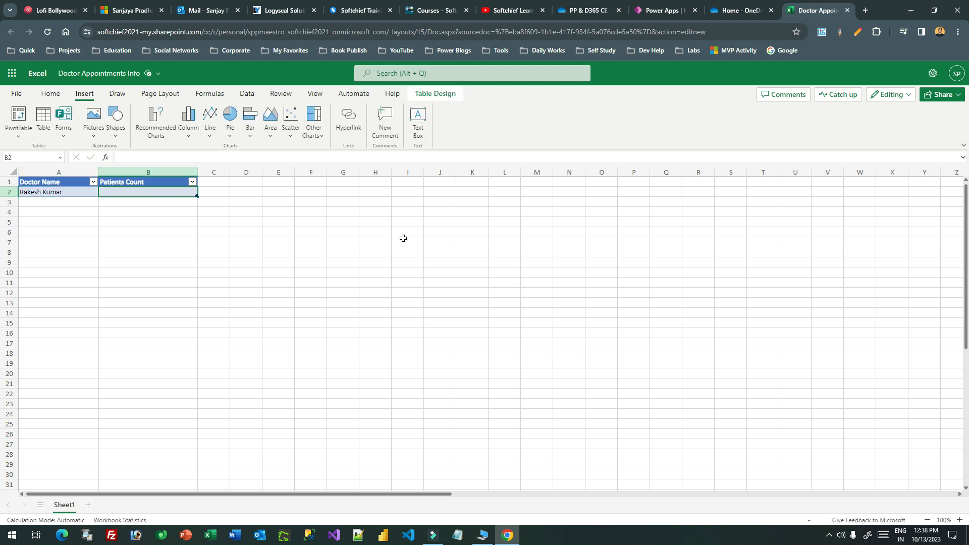
pyautogui.write('50')
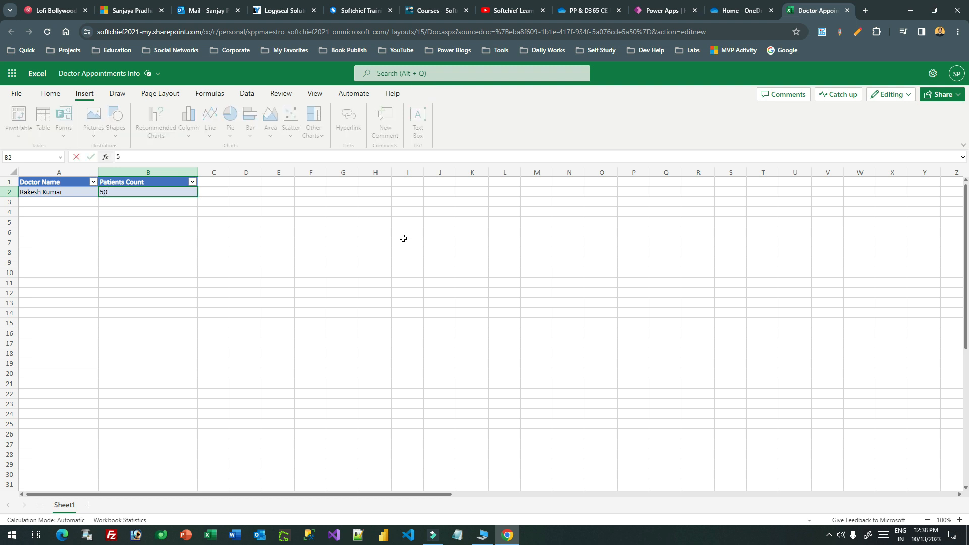
pyautogui.press('Return')
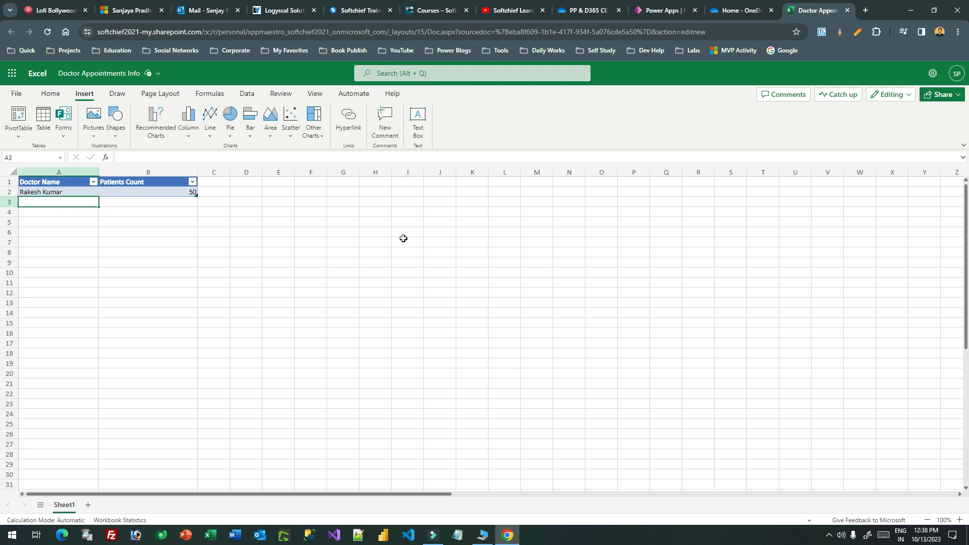
# - Add the second doctor's full name with a patients count of 30 in row 3
pyautogui.write('Suresh')
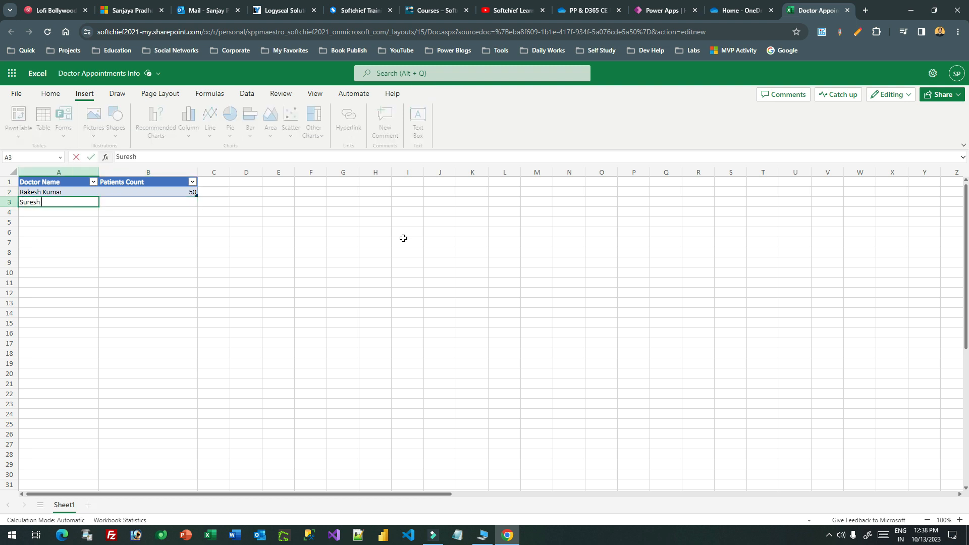
pyautogui.write(' Nanda')
pyautogui.press('Tab')
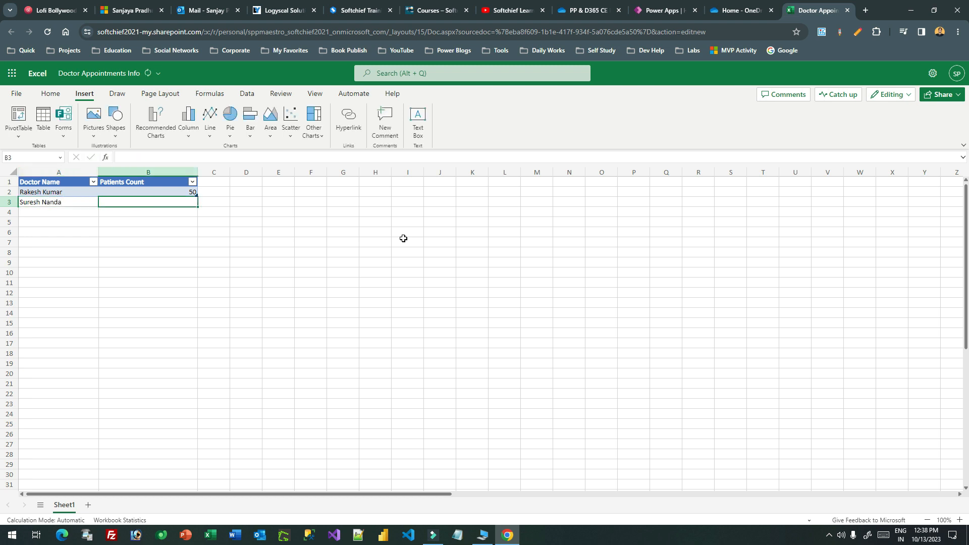
pyautogui.write('30')
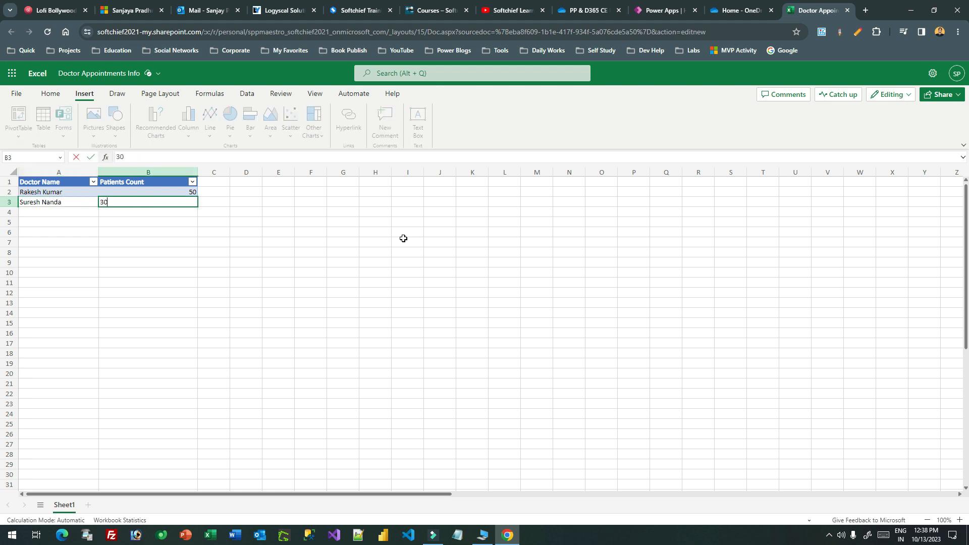
pyautogui.press('Return')
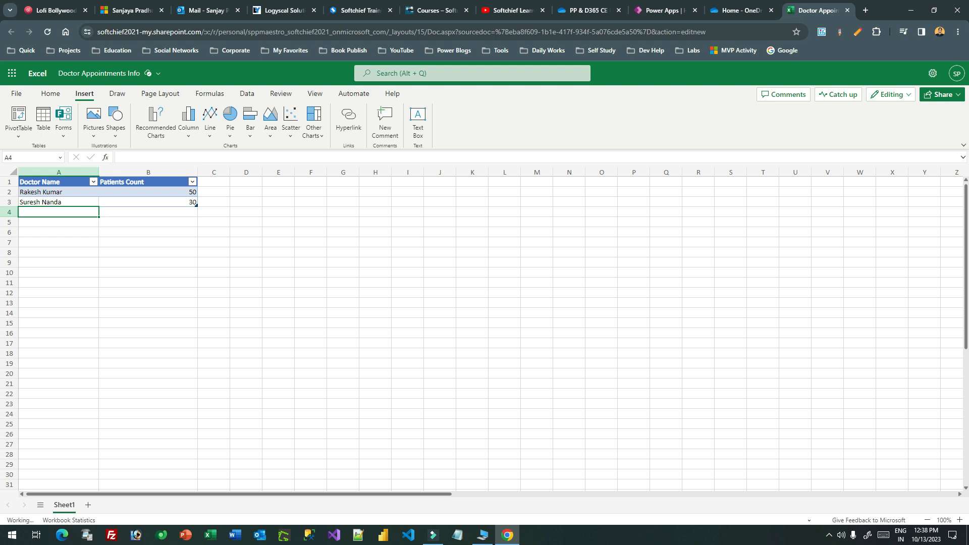
# - Add the third doctor's full name with a patients count of 60 in row 4
pyautogui.write('Rajlaxmi Lenka')
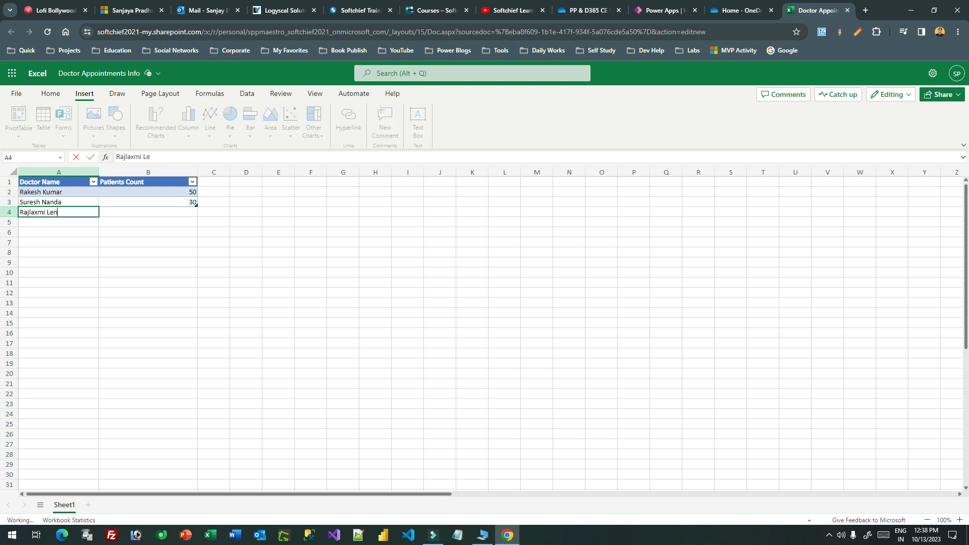
pyautogui.press('Tab')
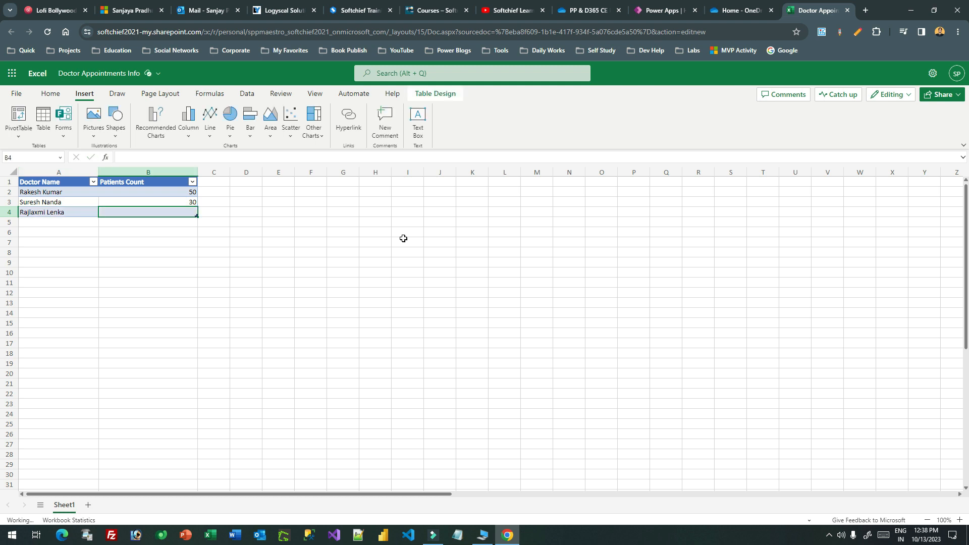
pyautogui.write('60')
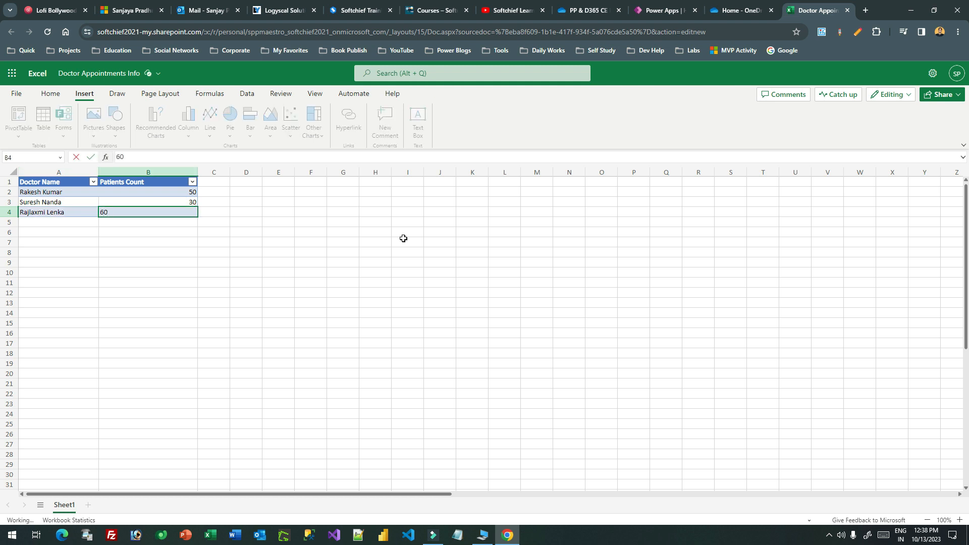
pyautogui.press('Return')
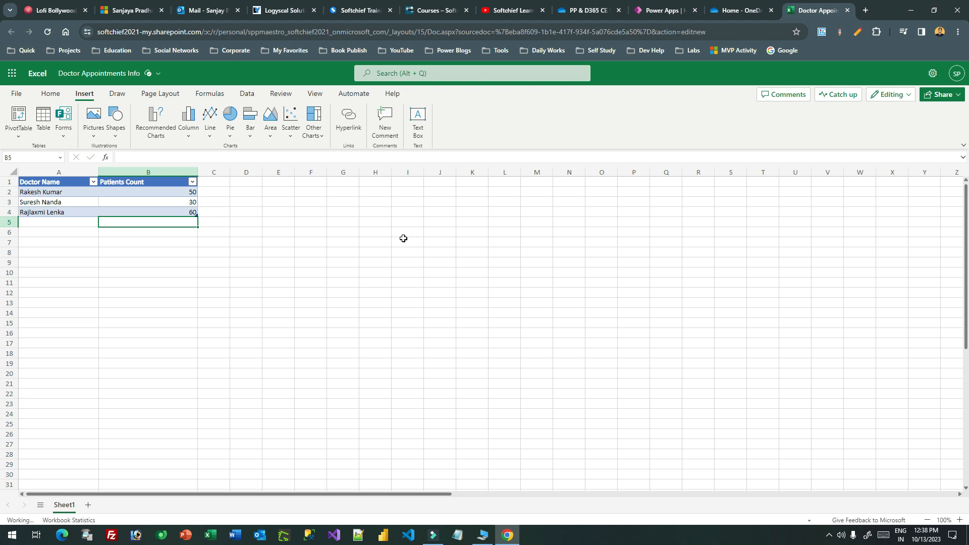
# - Add the fourth doctor's full name with a patients count of 35 in row 5
pyautogui.press('Left')
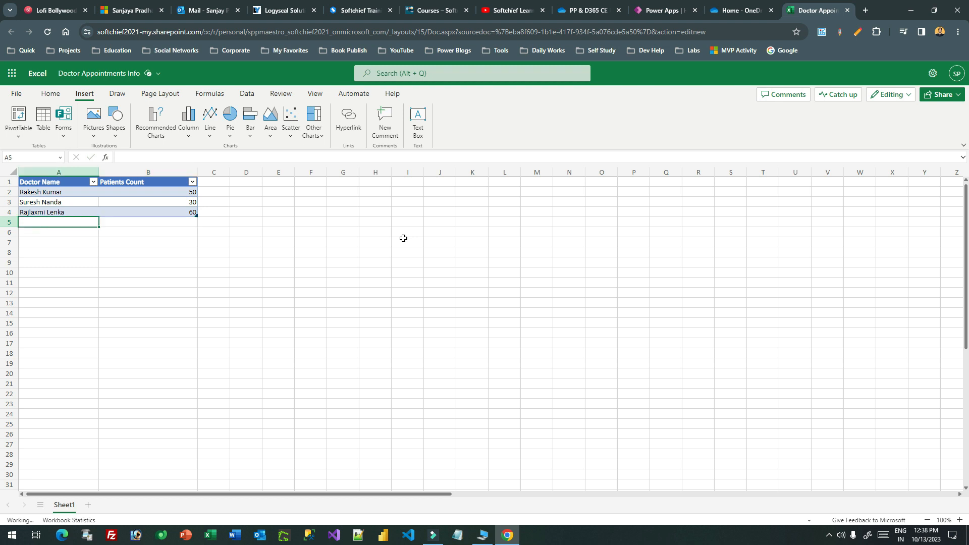
pyautogui.write('Preeti')
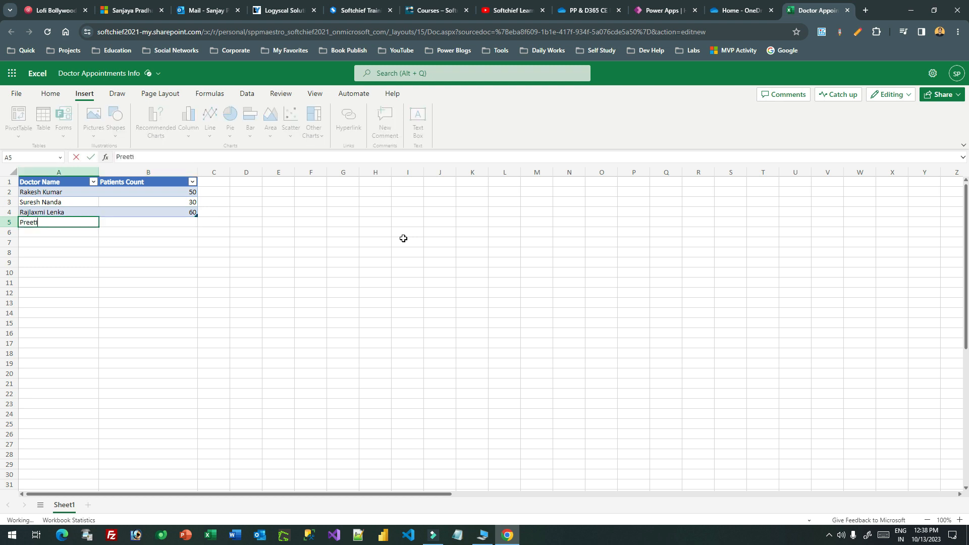
pyautogui.write(' Kumari')
pyautogui.press('Tab')
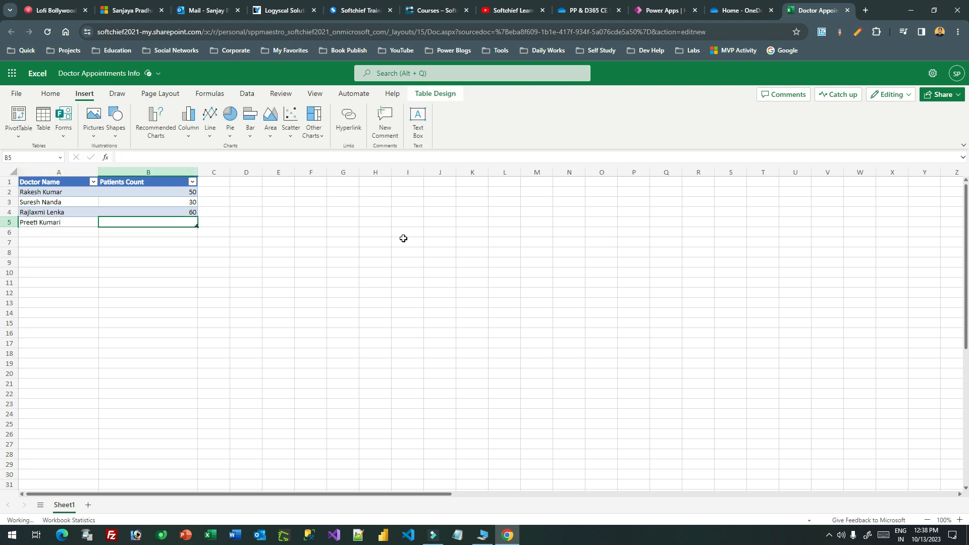
pyautogui.write('35')
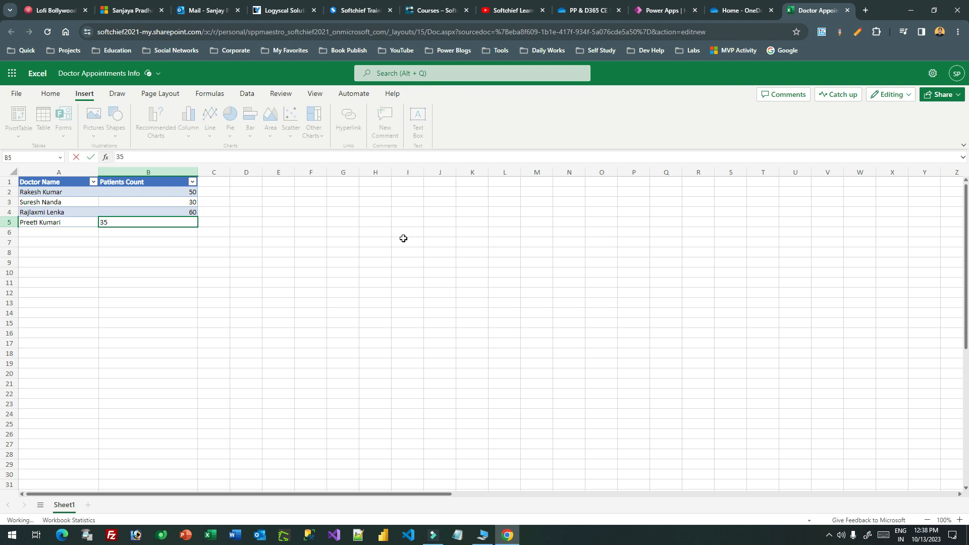
pyautogui.press('Return')
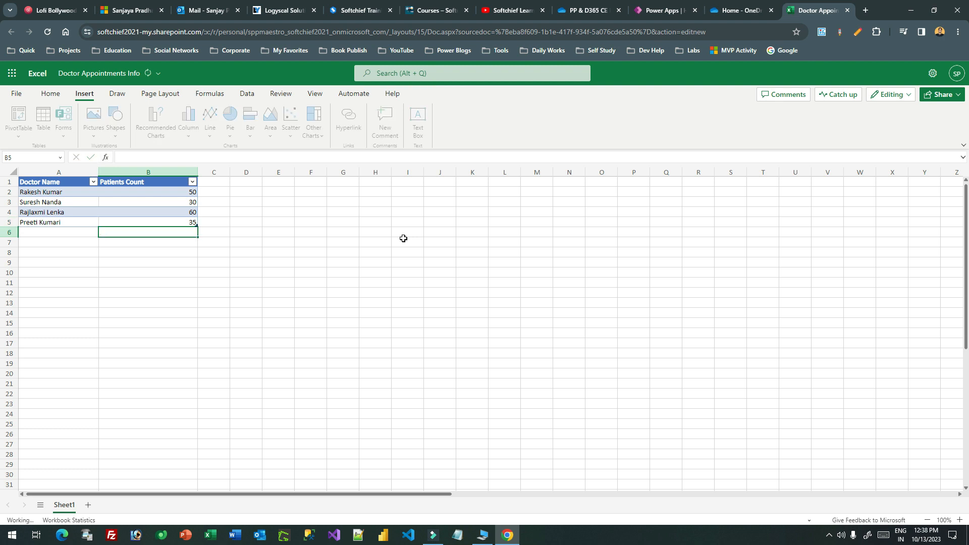
# - Add the fifth doctor's full name with a patients count of 30 in row 6
pyautogui.press('Left')
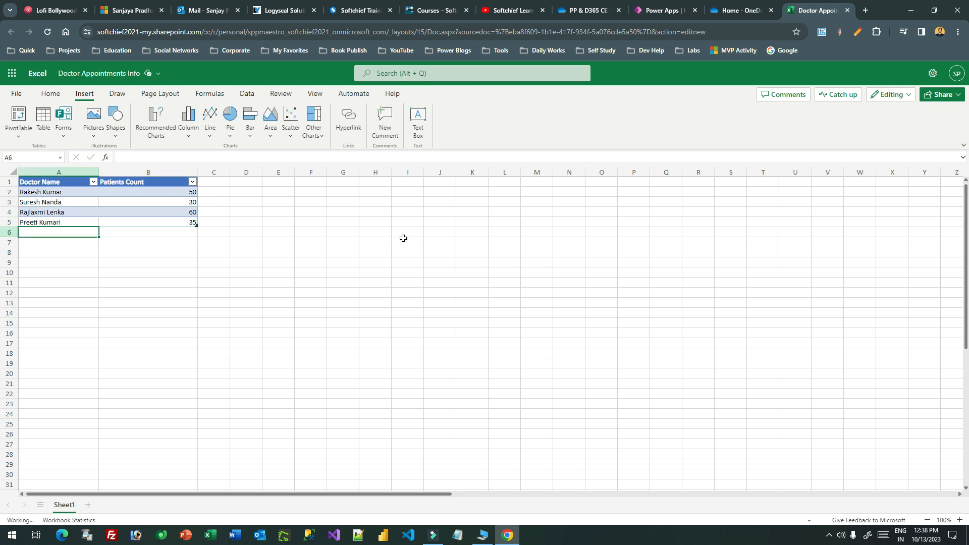
pyautogui.write('Tusar')
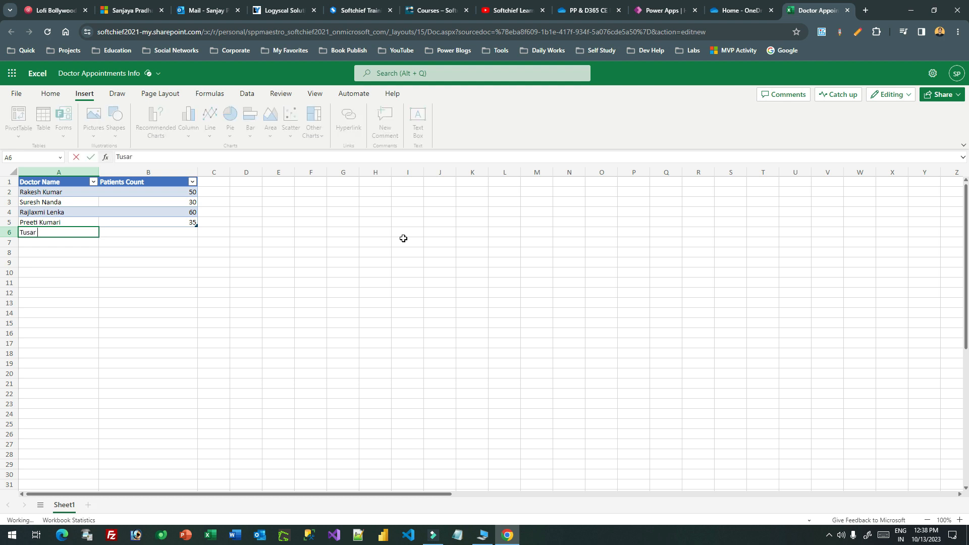
pyautogui.write(' Kapoor')
pyautogui.press('Tab')
pyautogui.write('30')
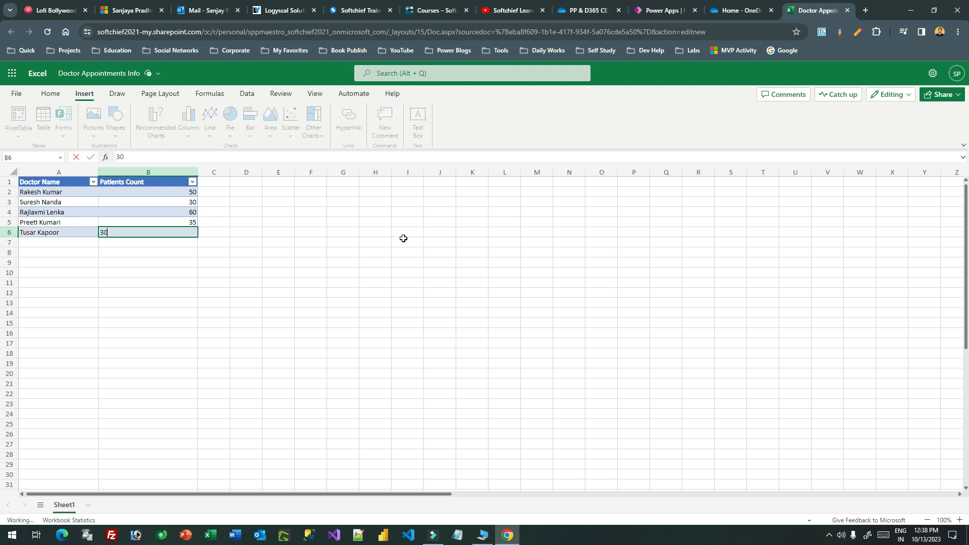
pyautogui.click(403, 239)
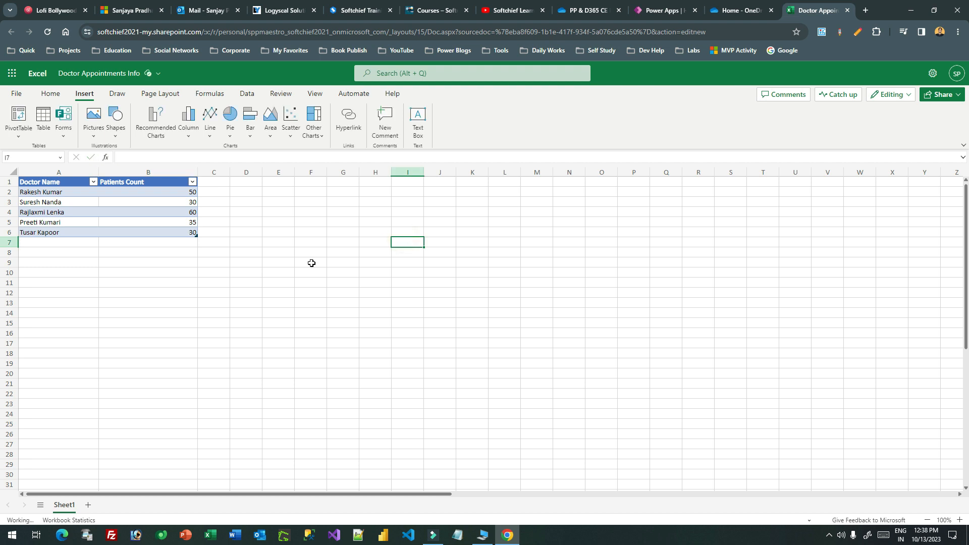
# - Align the contents of the whole doctor table, including its header row, to the top and centre them horizontally
pyautogui.click(53, 182)
pyautogui.moveTo(69, 183); pyautogui.dragTo(149, 233)
pyautogui.click(50, 93)
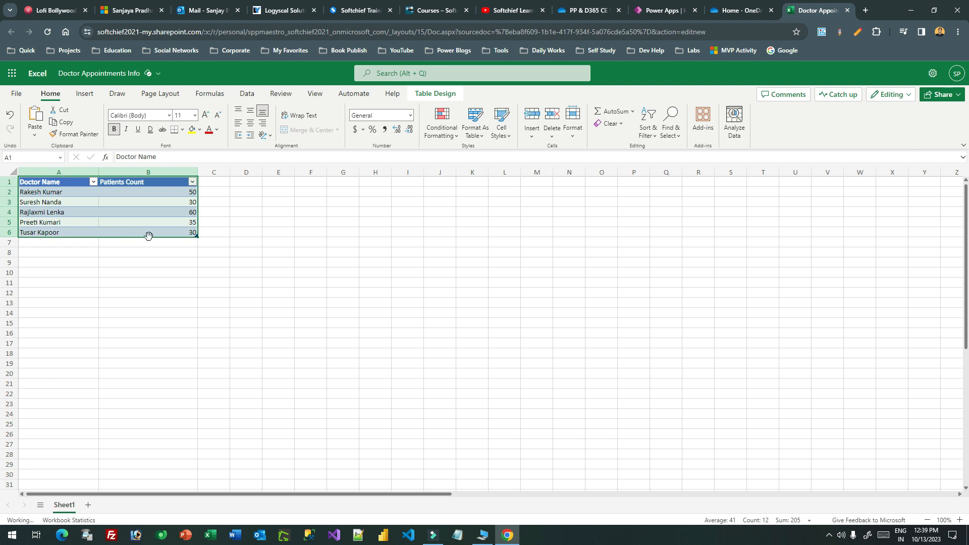
pyautogui.click(237, 110)
pyautogui.click(250, 123)
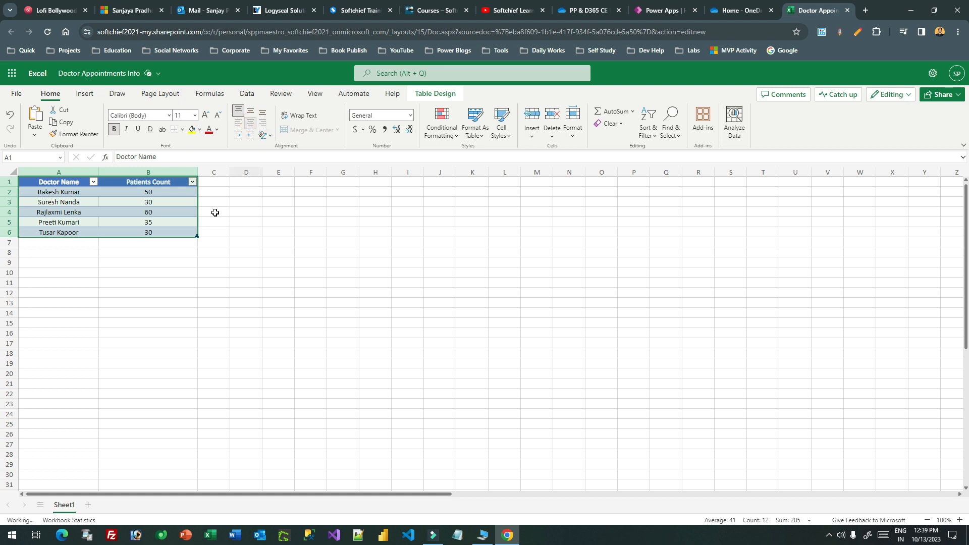
pyautogui.click(214, 232)
pyautogui.click(131, 276)
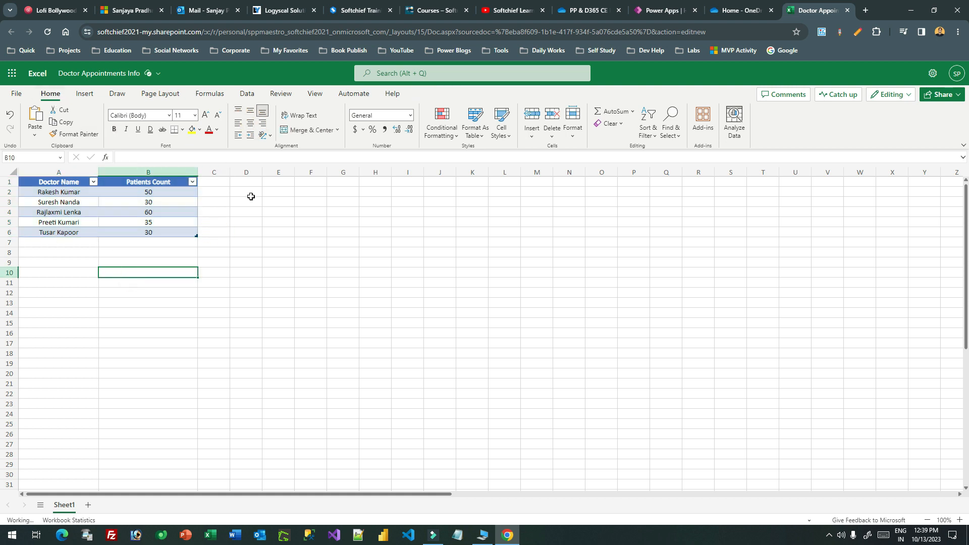
pyautogui.click(114, 192)
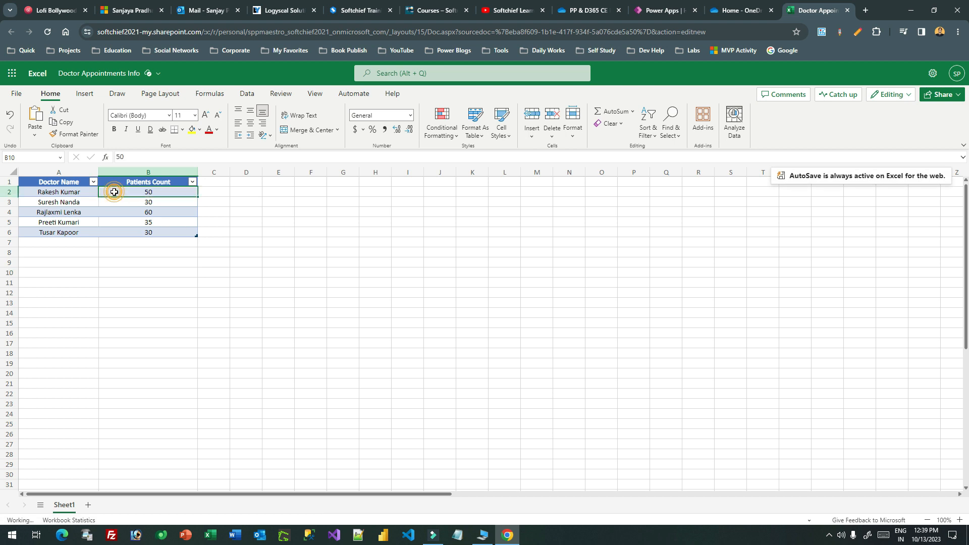
pyautogui.moveTo(63, 192); pyautogui.dragTo(161, 232)
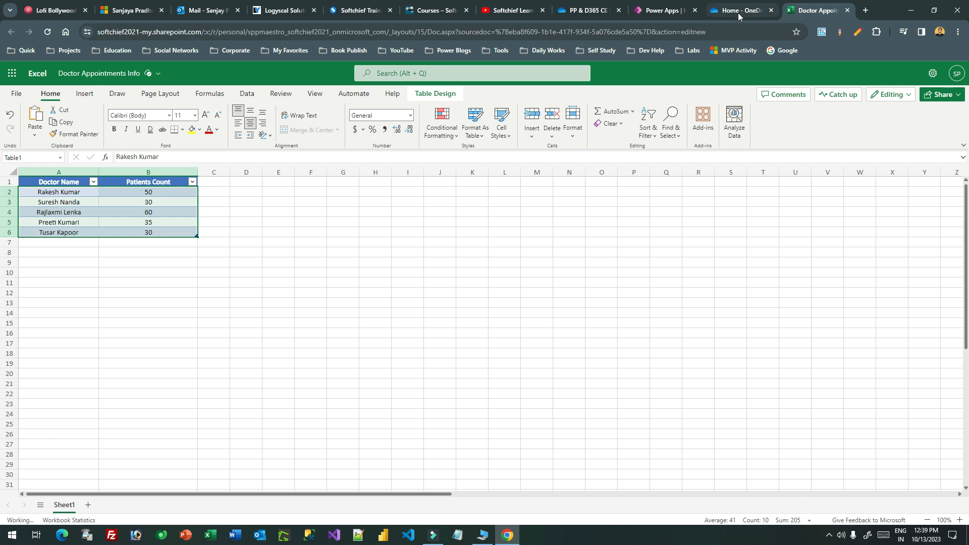
# - Open Power Automate in a new browser tab and sign in with the first listed account
pyautogui.click(865, 10)
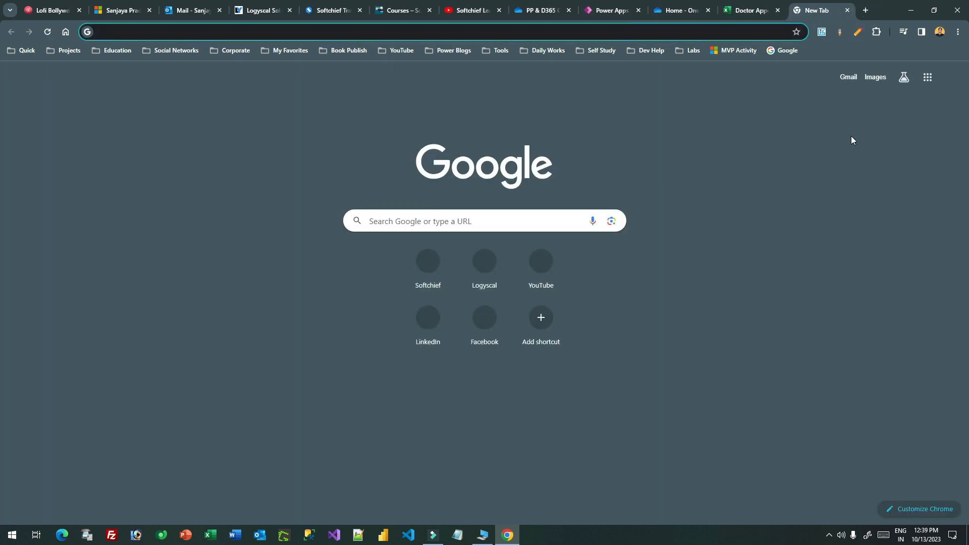
pyautogui.write('m')
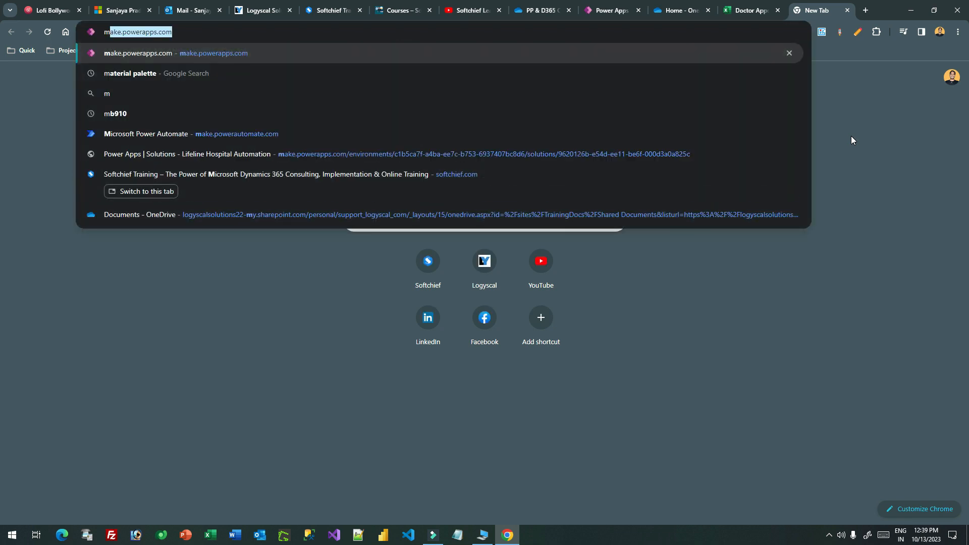
pyautogui.write('ake')
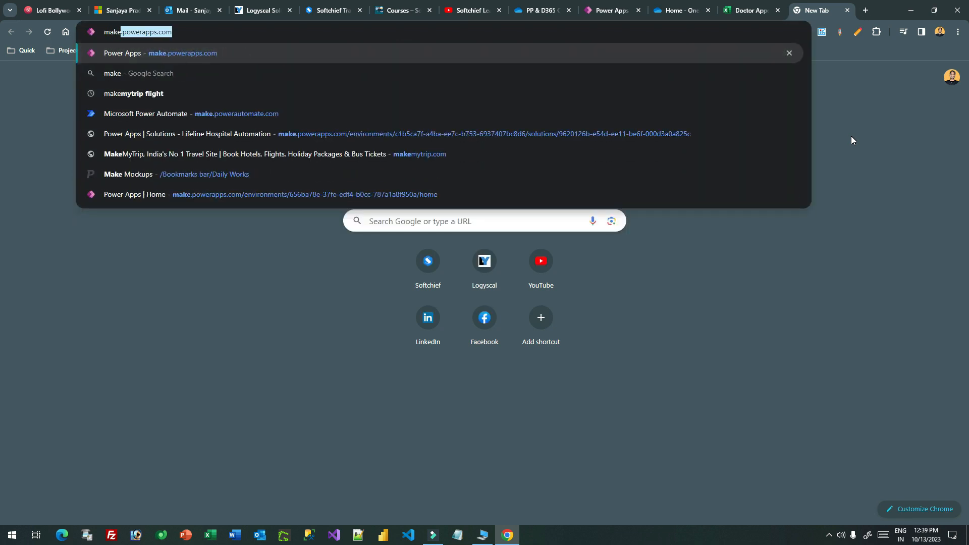
pyautogui.write('.powera')
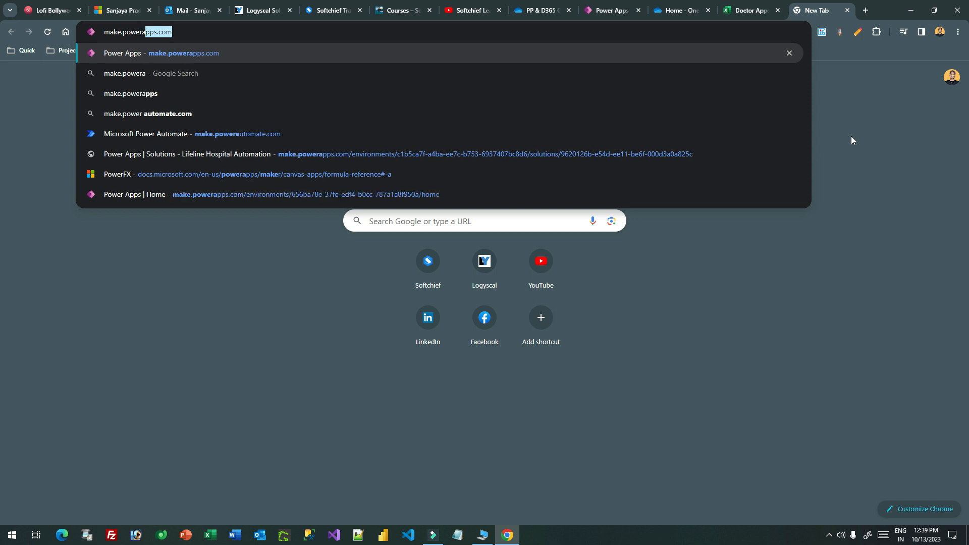
pyautogui.write('u')
pyautogui.press('Return')
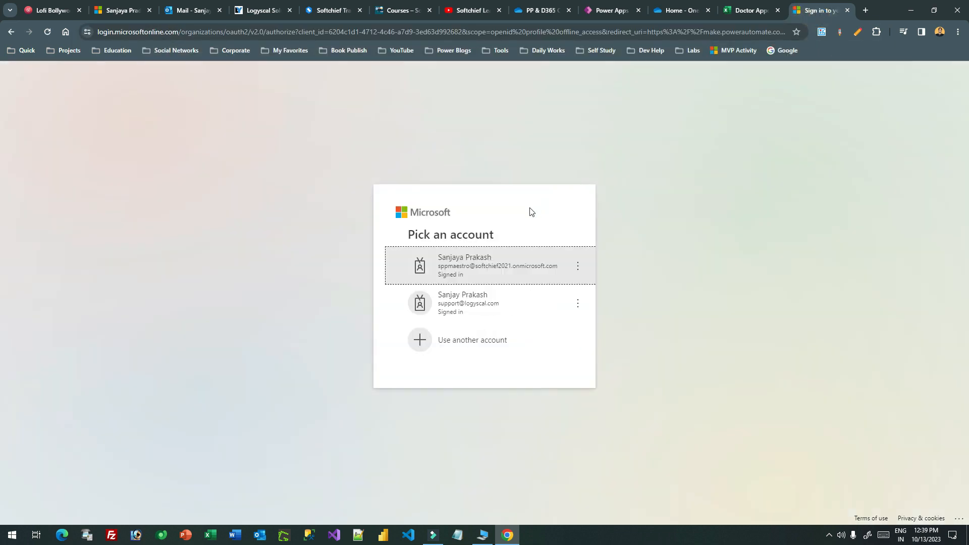
pyautogui.click(424, 273)
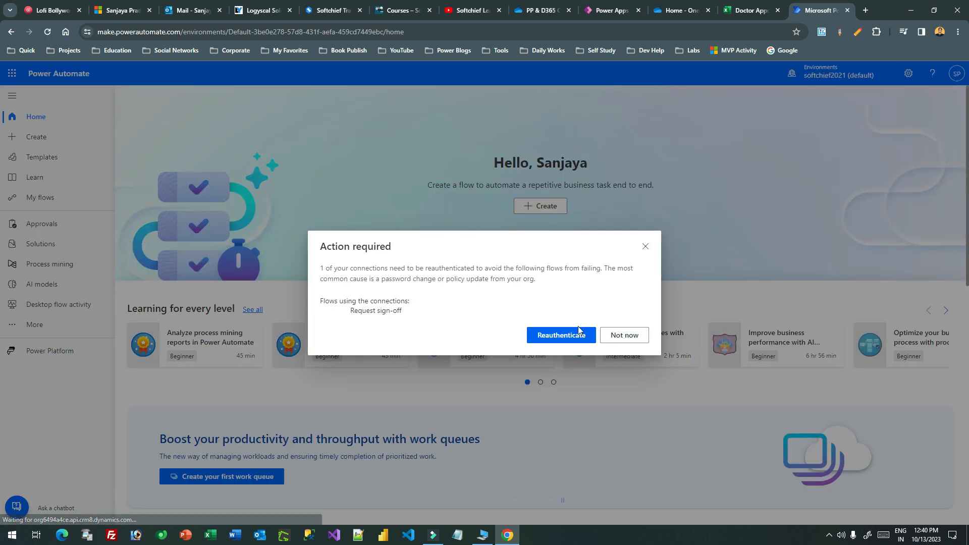
# - Leave the reauthentication prompt, go to the flow creation page and switch the environment to copilot test
pyautogui.click(565, 335)
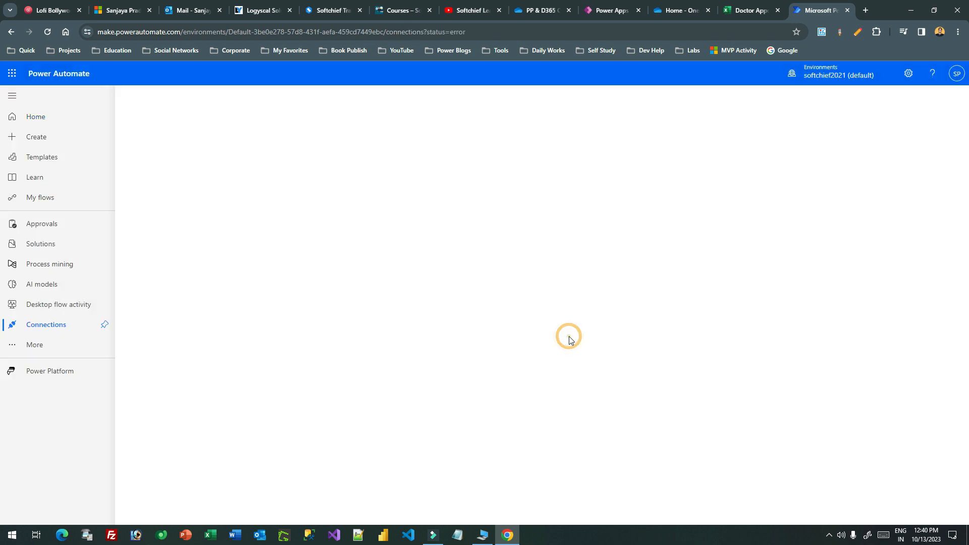
pyautogui.click(47, 138)
pyautogui.click(827, 83)
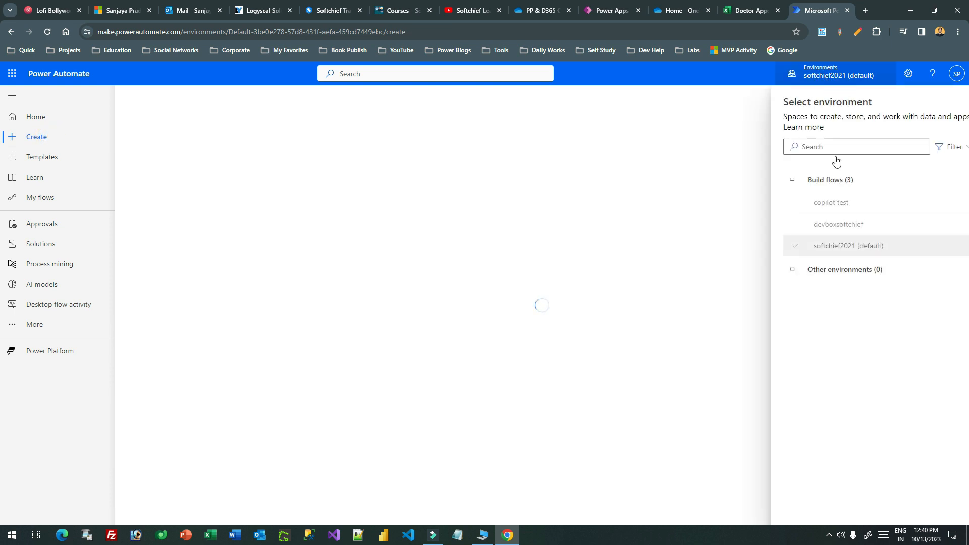
pyautogui.click(830, 211)
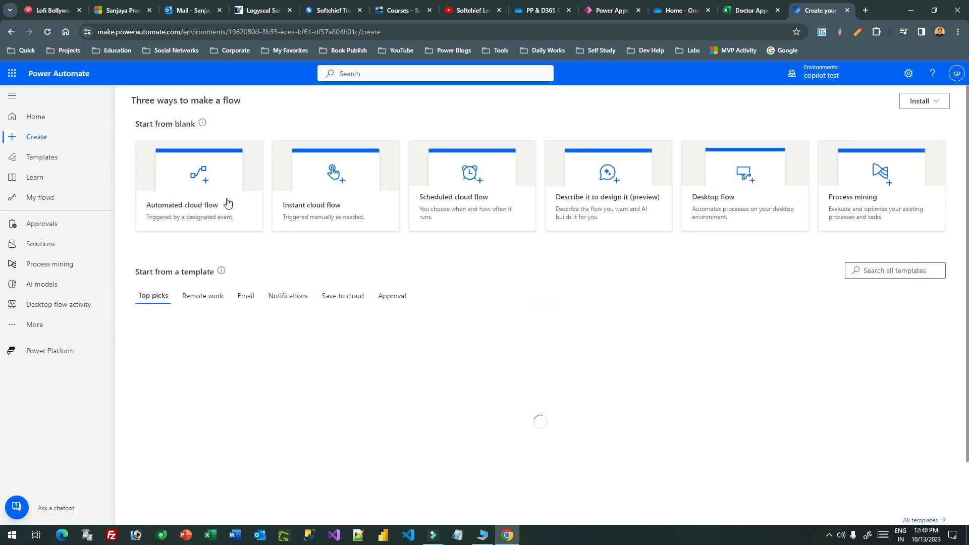
# - Start a scheduled cloud flow named "Notify Admin about Daily Patient Count for doctors"
pyautogui.click(484, 185)
pyautogui.click(554, 207)
pyautogui.write('Notif')
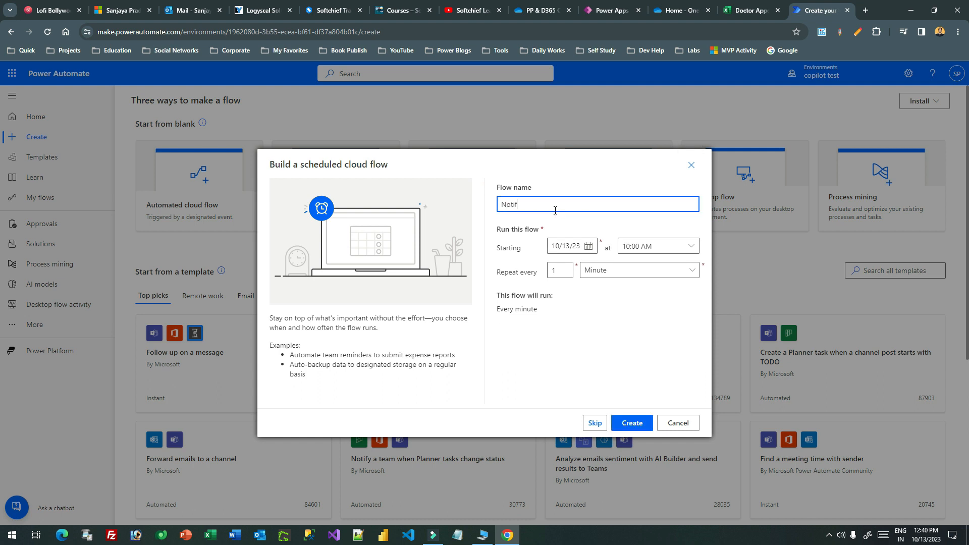
pyautogui.write('y Admi')
pyautogui.write('ou')
pyautogui.write('nt for d')
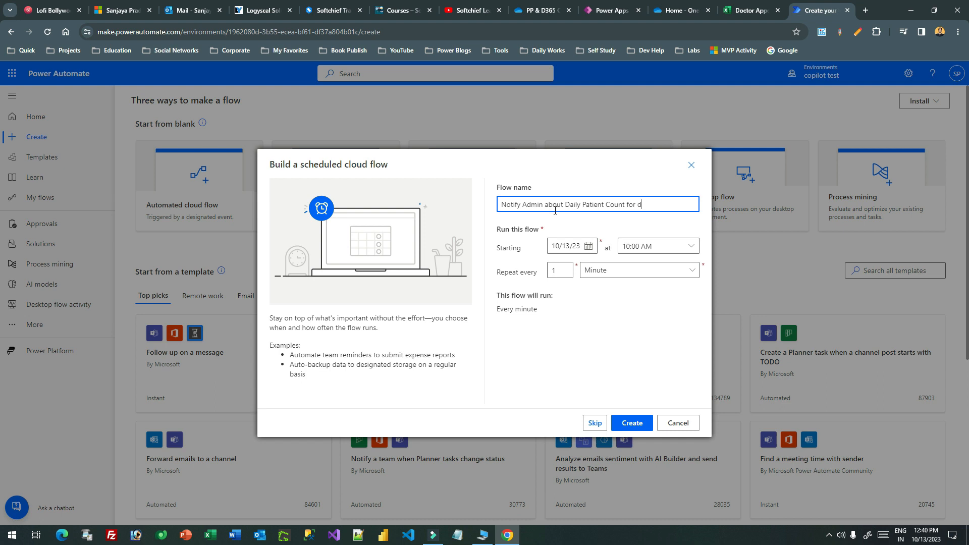
pyautogui.write('octosa')
pyautogui.press('BackSpace')
# - Schedule the flow to start at 06:00 PM and repeat every 1 day, and create it
pyautogui.click(692, 248)
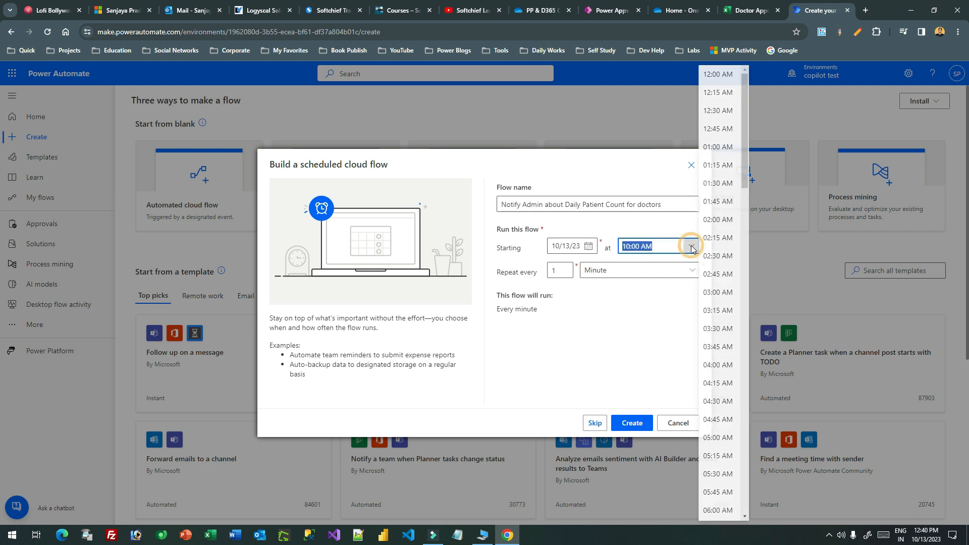
pyautogui.click(656, 252)
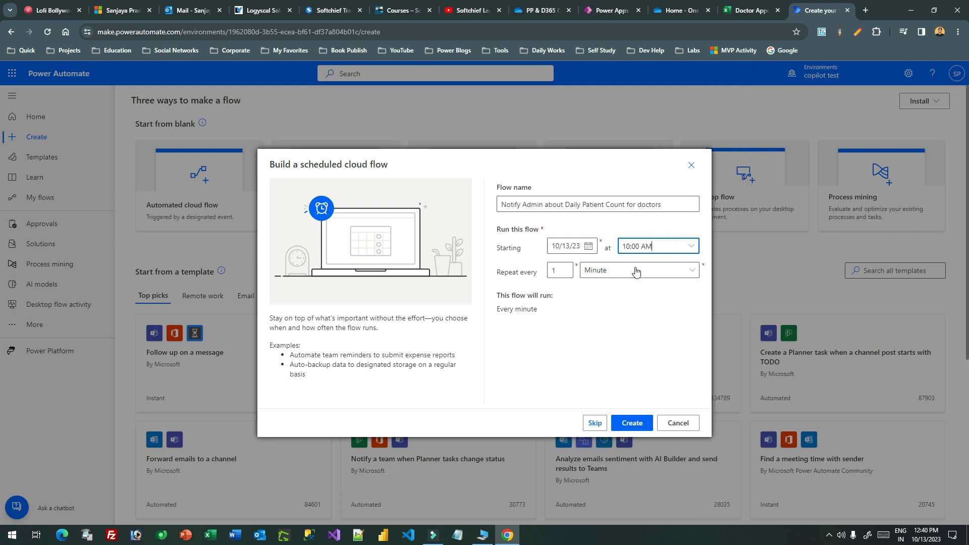
pyautogui.click(603, 273)
pyautogui.click(600, 325)
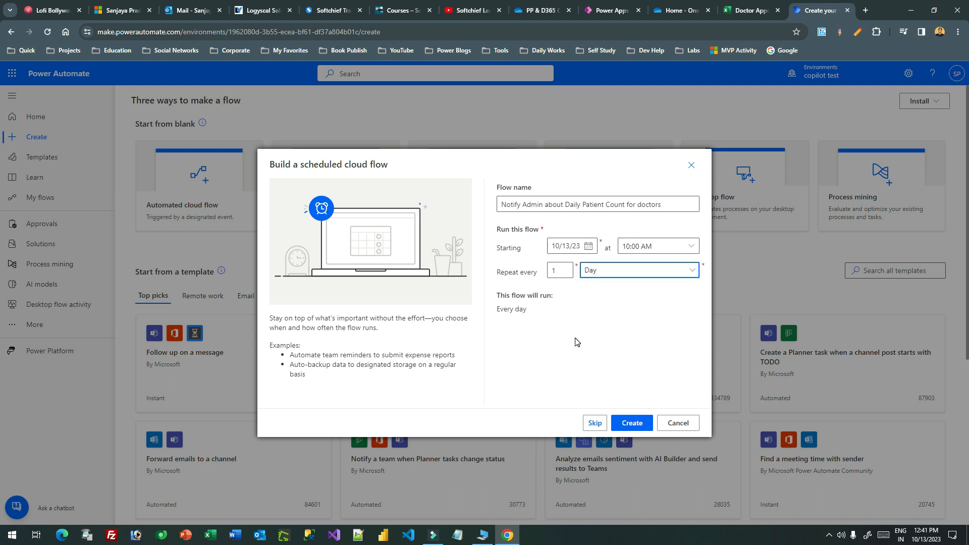
pyautogui.click(696, 249)
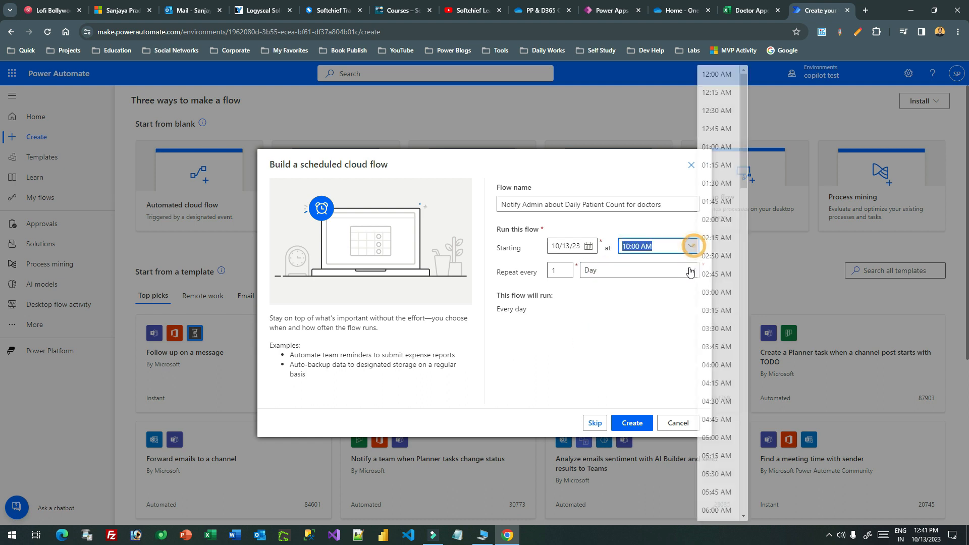
pyautogui.moveTo(744, 205); pyautogui.dragTo(743, 458)
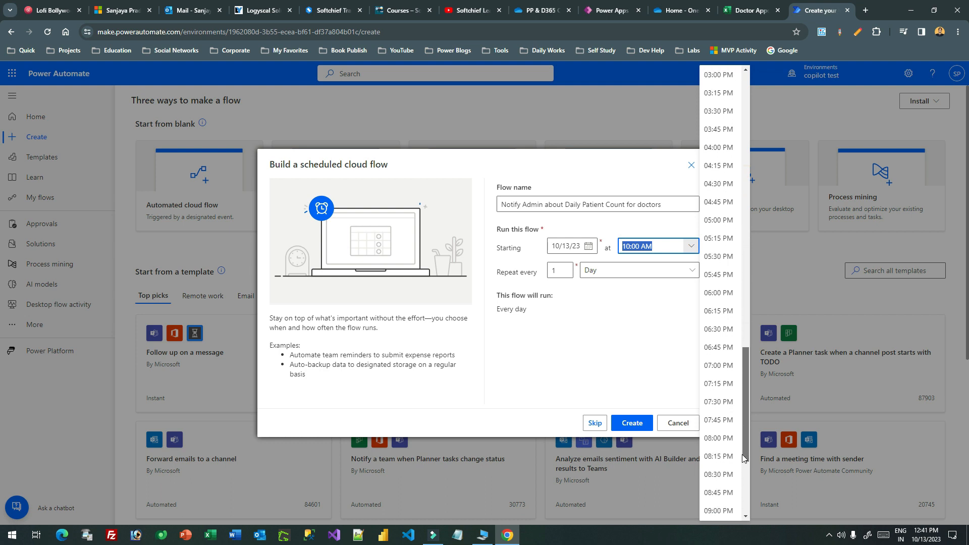
pyautogui.click(718, 291)
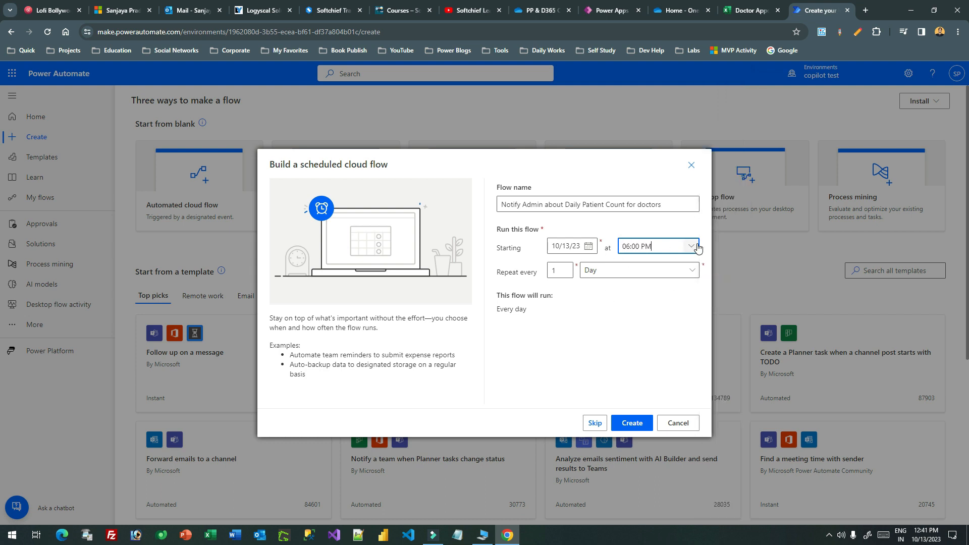
pyautogui.click(672, 288)
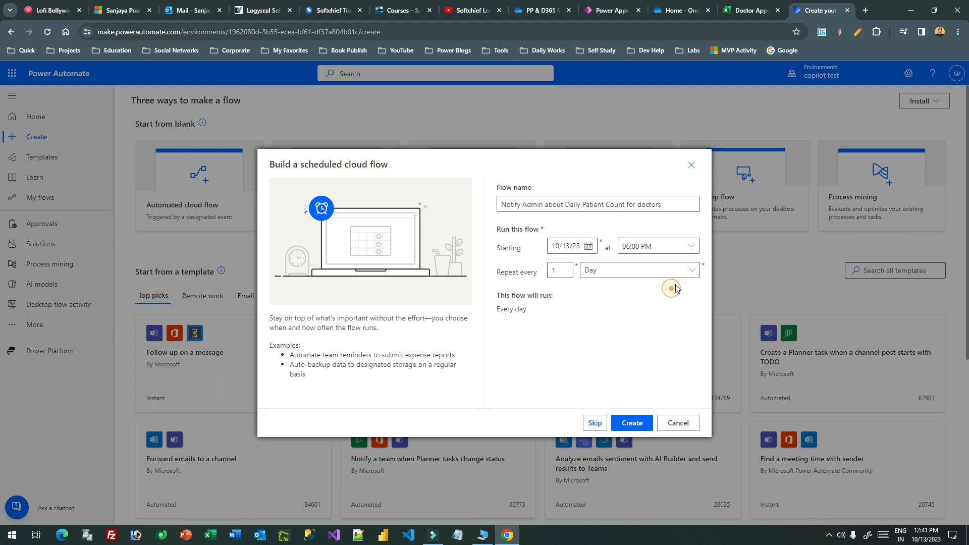
pyautogui.click(632, 423)
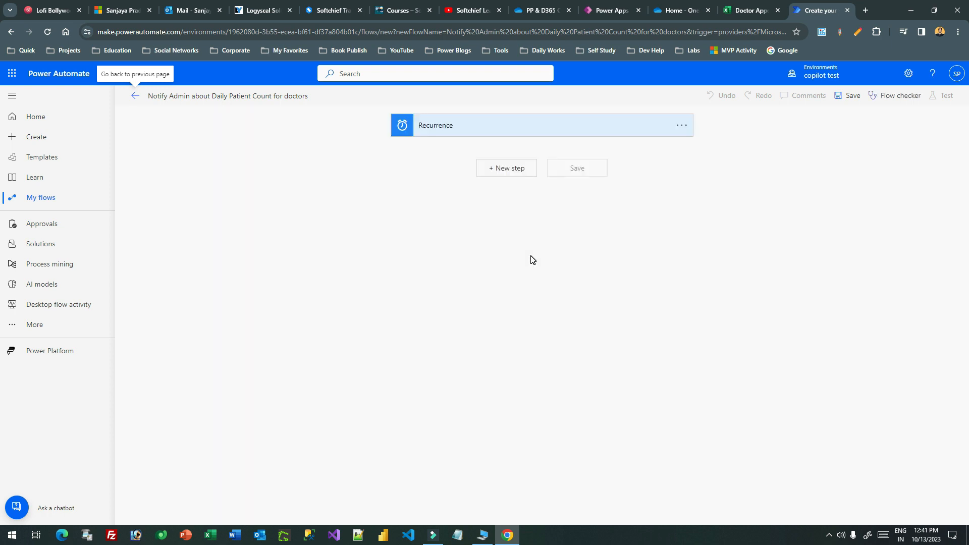
# - Set the Recurrence trigger's time zone to (UTC+05:30) Chennai, Kolkata, Mumbai, New Delhi and its start time to 2023-10-13T11:00:00.000Z
pyautogui.click(551, 127)
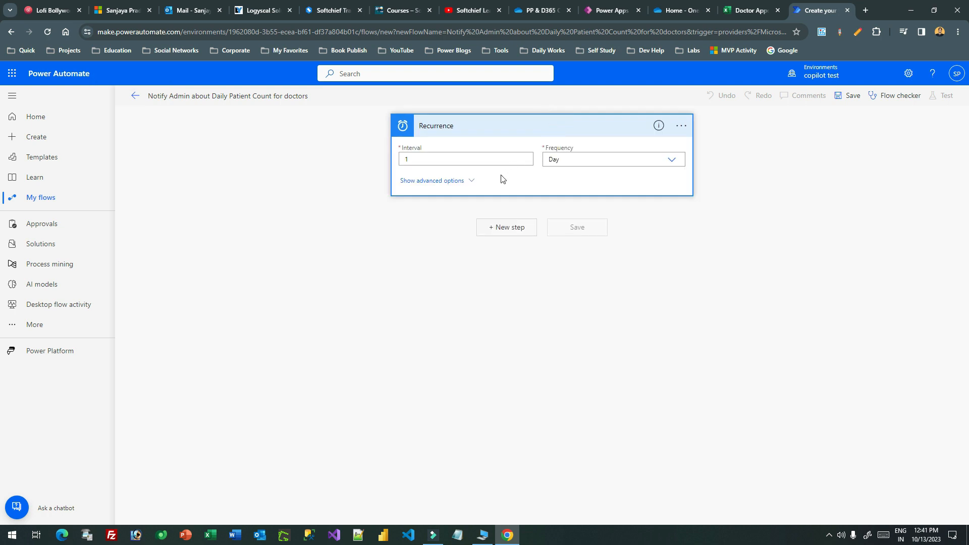
pyautogui.click(469, 181)
pyautogui.click(483, 180)
pyautogui.moveTo(679, 204); pyautogui.dragTo(679, 283)
pyautogui.click(598, 232)
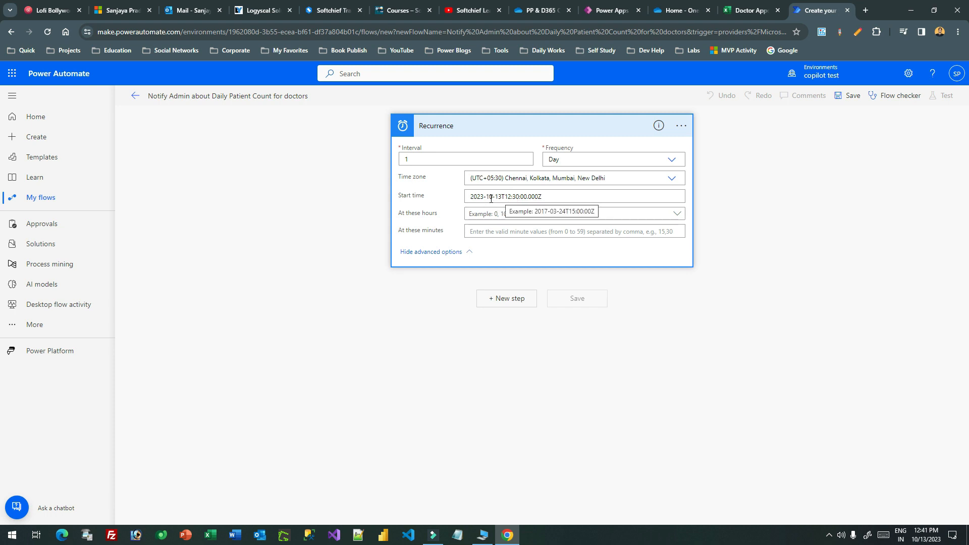
pyautogui.moveTo(502, 198)
pyautogui.mouseDown()
pyautogui.moveTo(470, 198)
pyautogui.moveTo(512, 197)
pyautogui.mouseUp()
pyautogui.write('10')
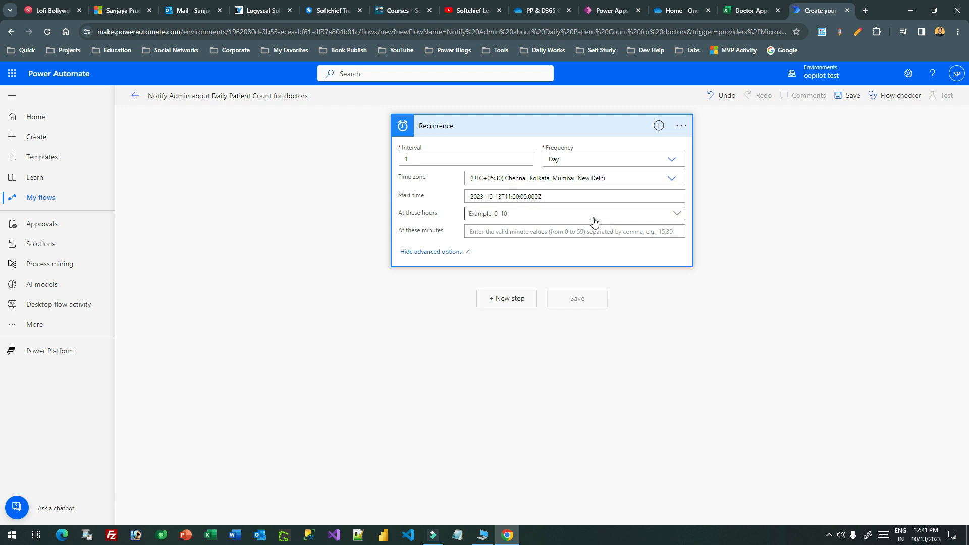
# - Try 2023-10-12 as the date in the Recurrence start time, and set the day back to 13
pyautogui.click(501, 196)
pyautogui.press('BackSpace')
pyautogui.write('2')
pyautogui.click(559, 196)
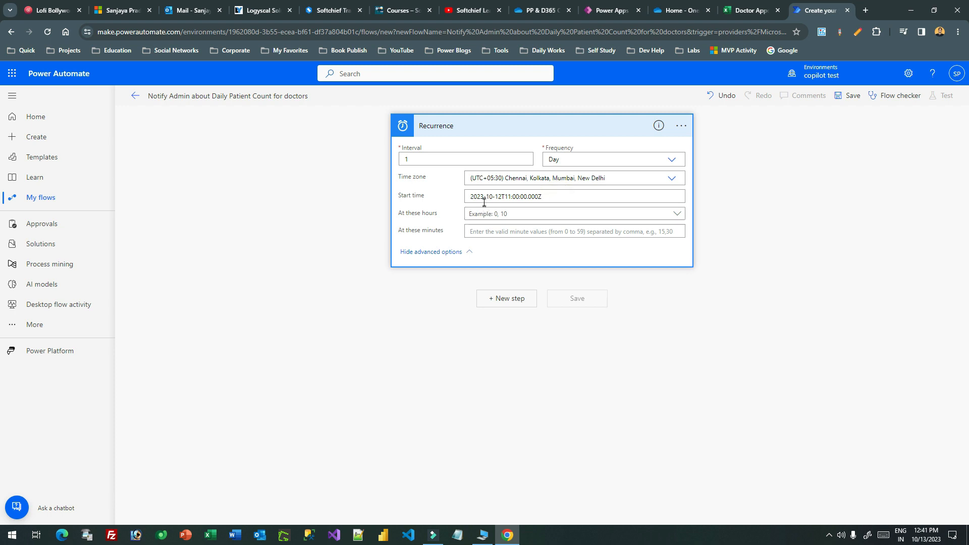
pyautogui.moveTo(482, 198); pyautogui.dragTo(571, 199)
pyautogui.click(570, 199)
pyautogui.moveTo(486, 198); pyautogui.dragTo(540, 195)
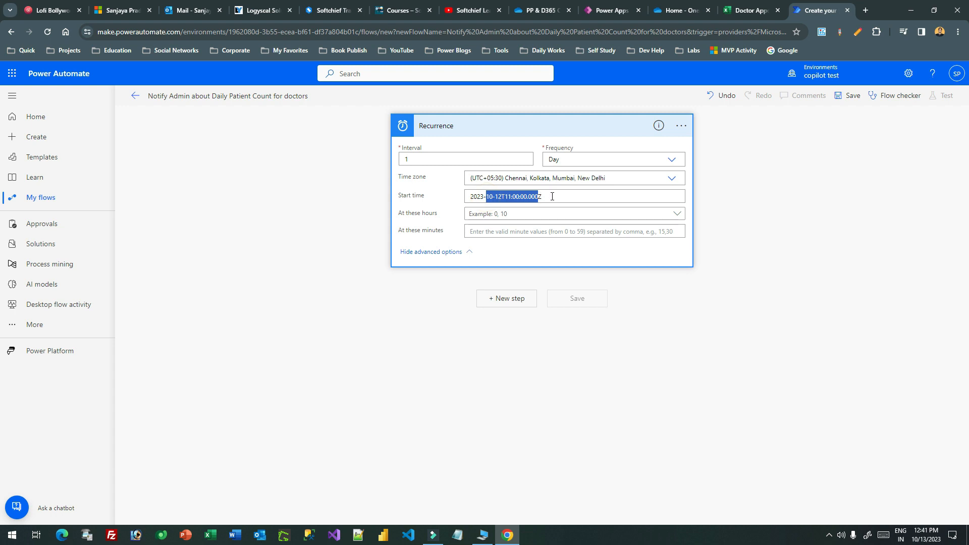
pyautogui.click(552, 196)
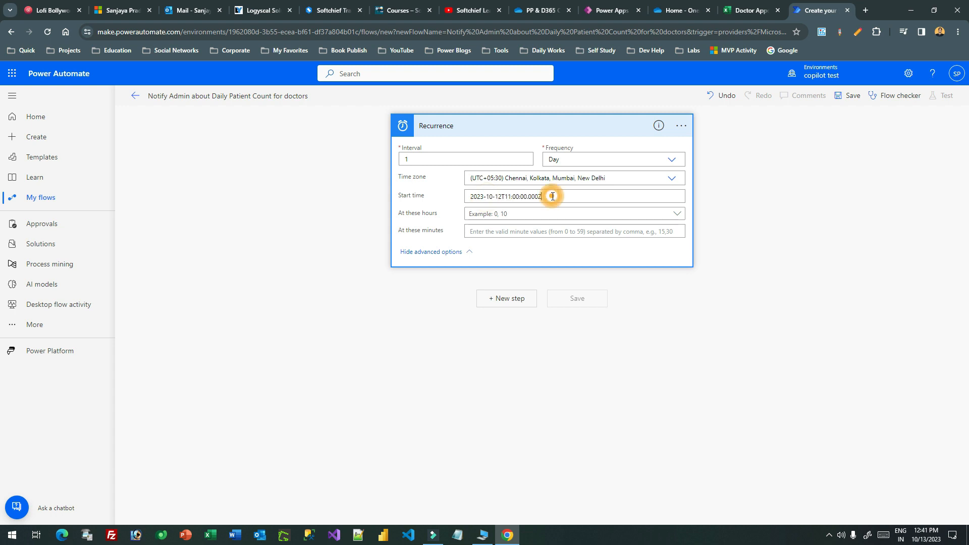
pyautogui.click(498, 197)
pyautogui.press('BackSpace')
pyautogui.write('3')
pyautogui.moveTo(505, 197); pyautogui.dragTo(543, 197)
# - Add the Excel Online (Business) action "List rows present in a table" after the Recurrence trigger
pyautogui.click(430, 220)
pyautogui.click(538, 125)
pyautogui.click(508, 169)
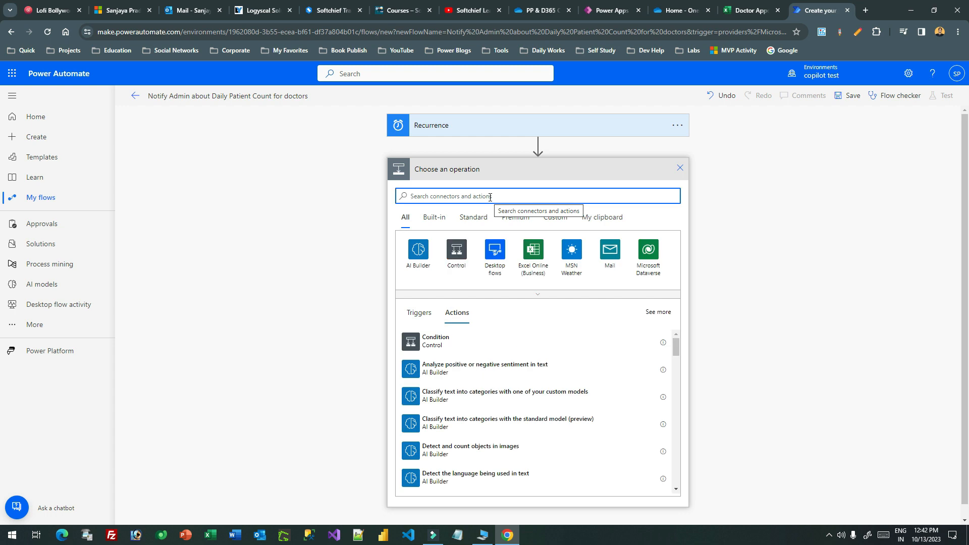
pyautogui.click(534, 251)
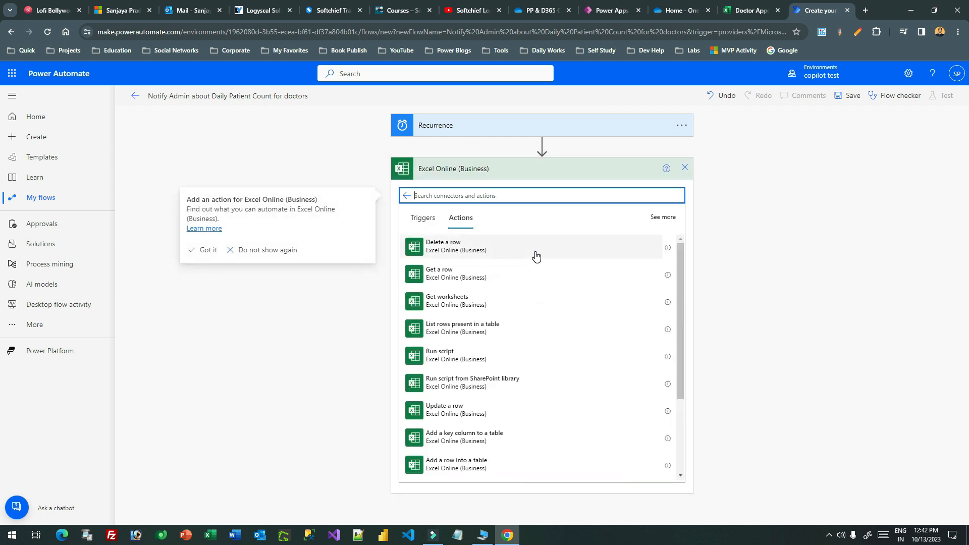
pyautogui.moveTo(681, 298); pyautogui.dragTo(690, 339)
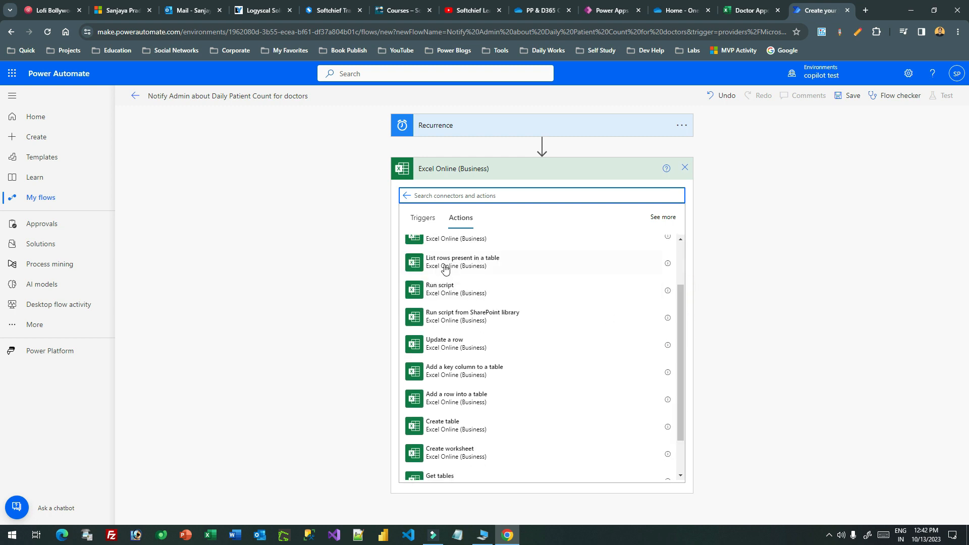
pyautogui.click(489, 263)
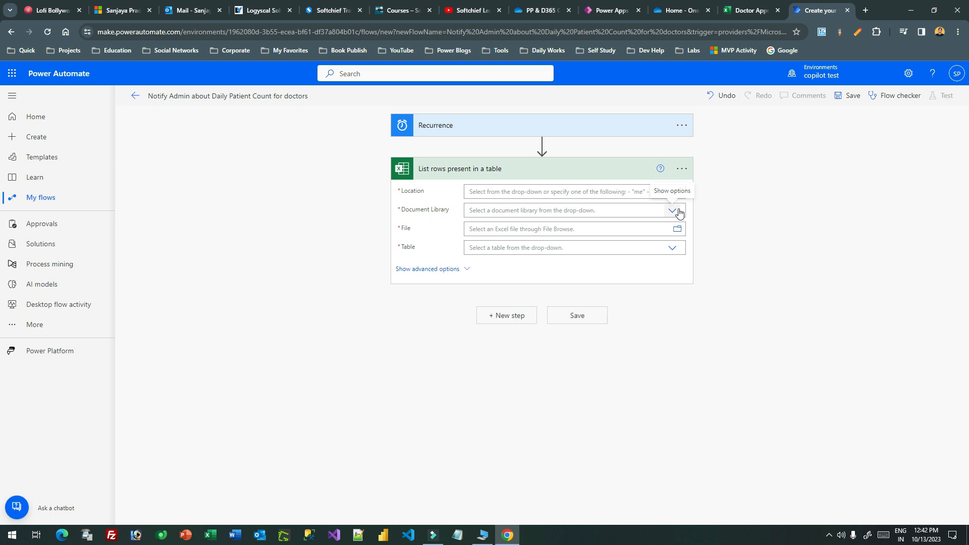
# - Set the action's location to OneDrive for Business, library OneDrive, file /Doctor Appointments Info.xlsx and table Table1, and check the source table in the workbook
pyautogui.click(673, 193)
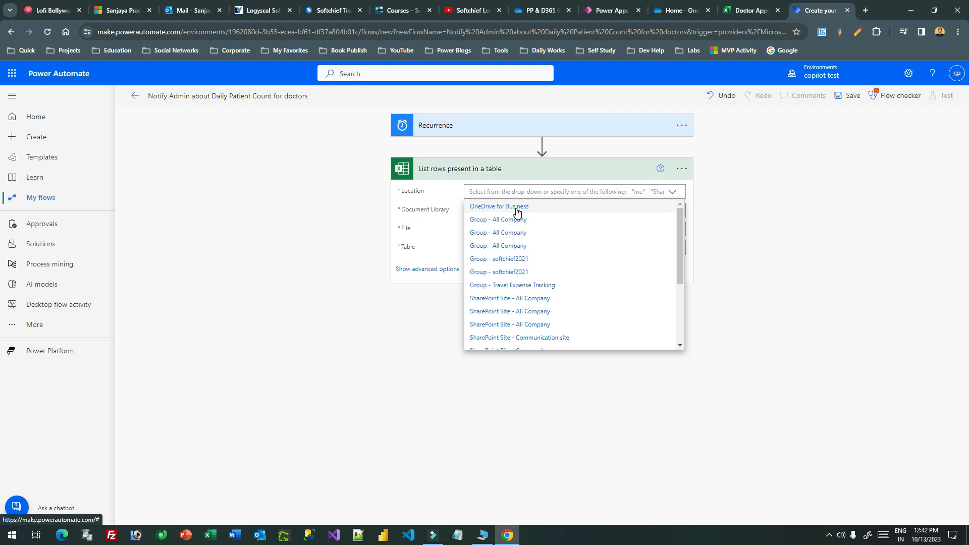
pyautogui.click(516, 207)
pyautogui.click(676, 209)
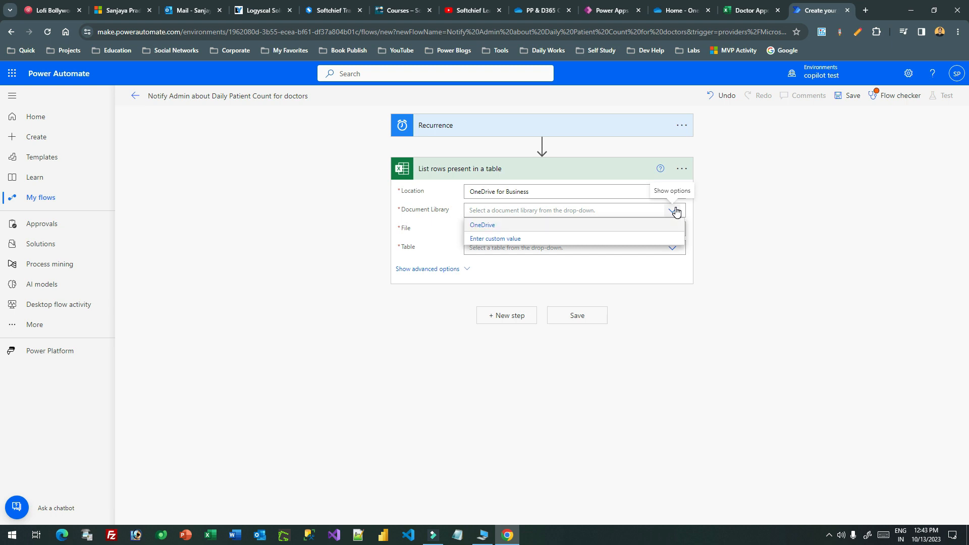
pyautogui.click(497, 224)
pyautogui.click(677, 230)
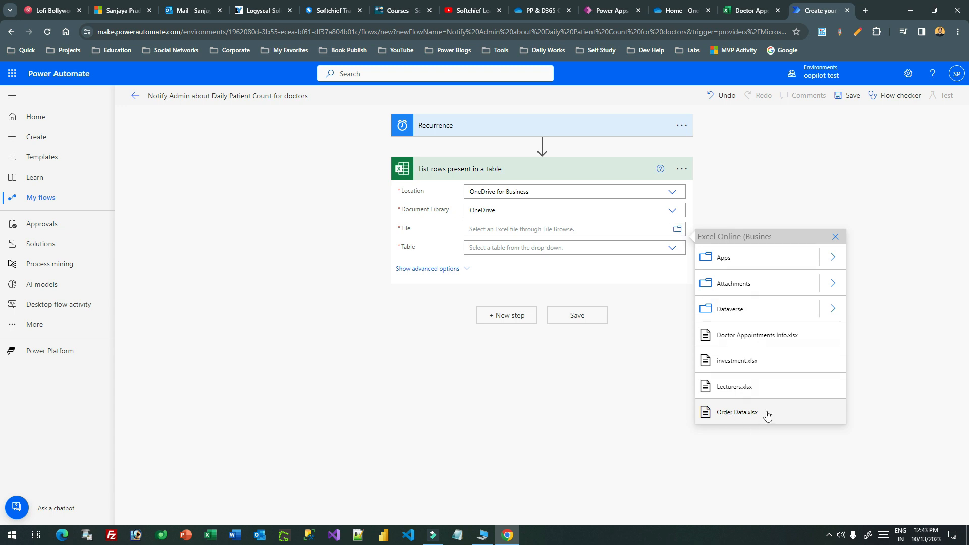
pyautogui.click(795, 334)
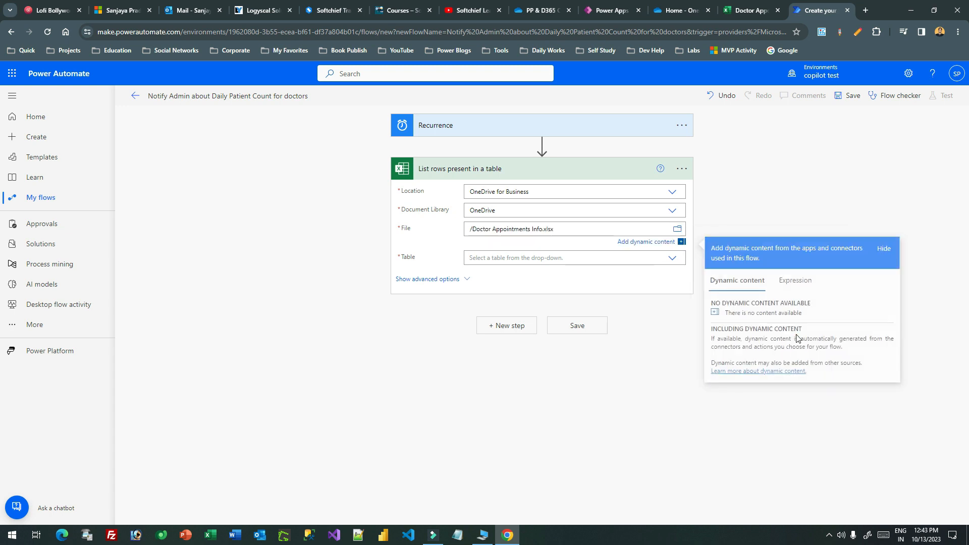
pyautogui.click(671, 258)
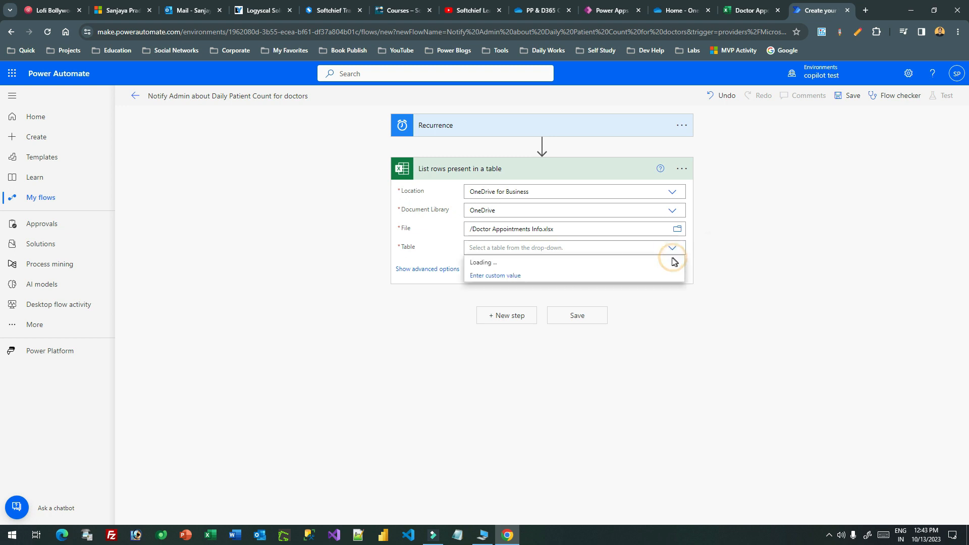
pyautogui.click(497, 263)
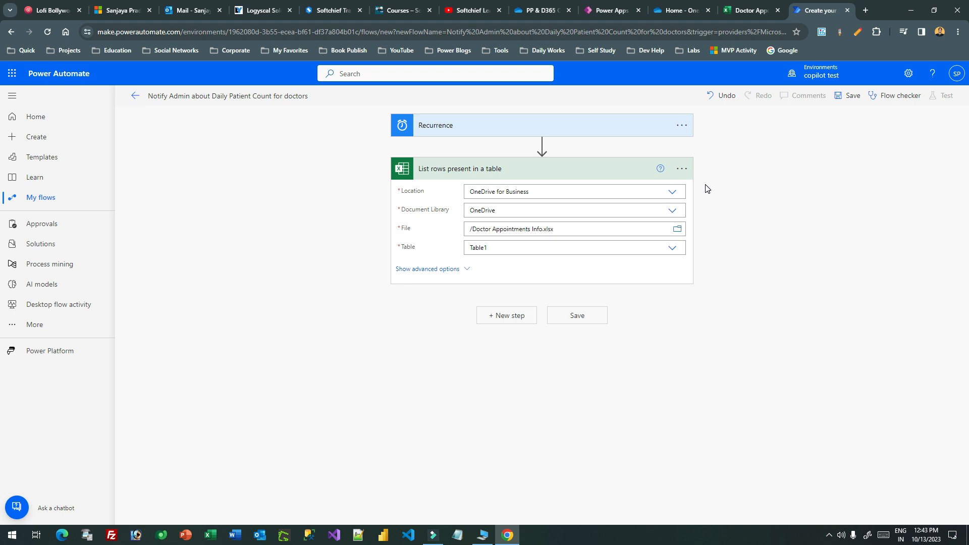
pyautogui.click(739, 11)
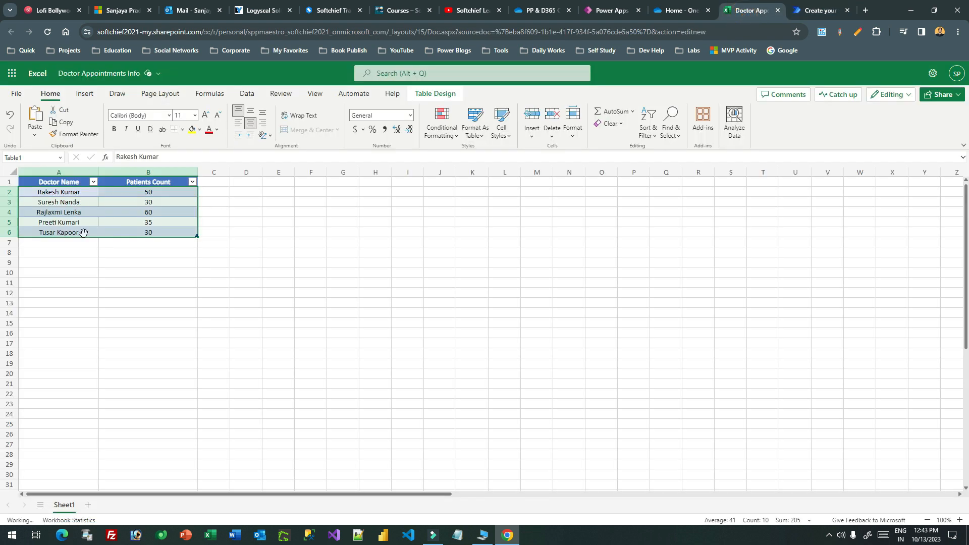
pyautogui.click(819, 12)
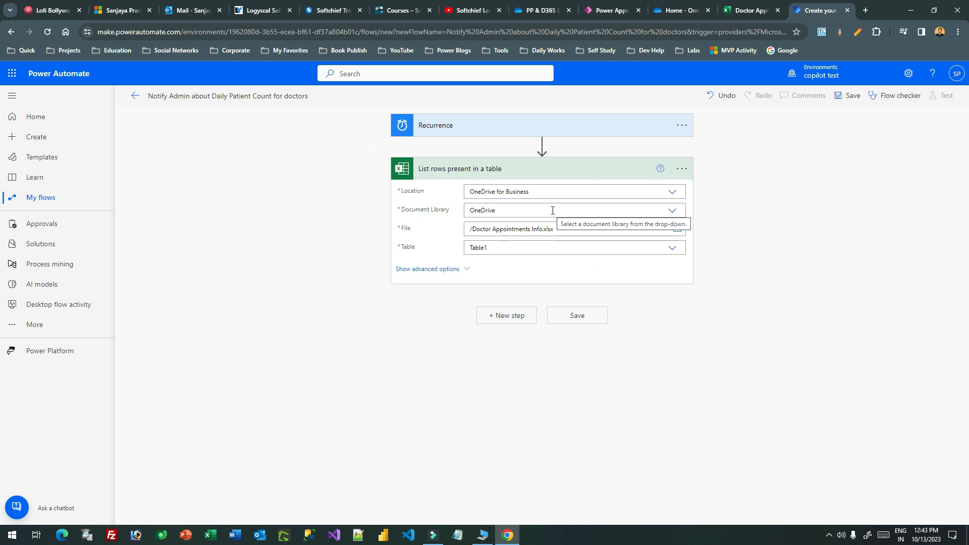
# - Add the Data Operation action "Create HTML table" after the list rows action
pyautogui.click(509, 316)
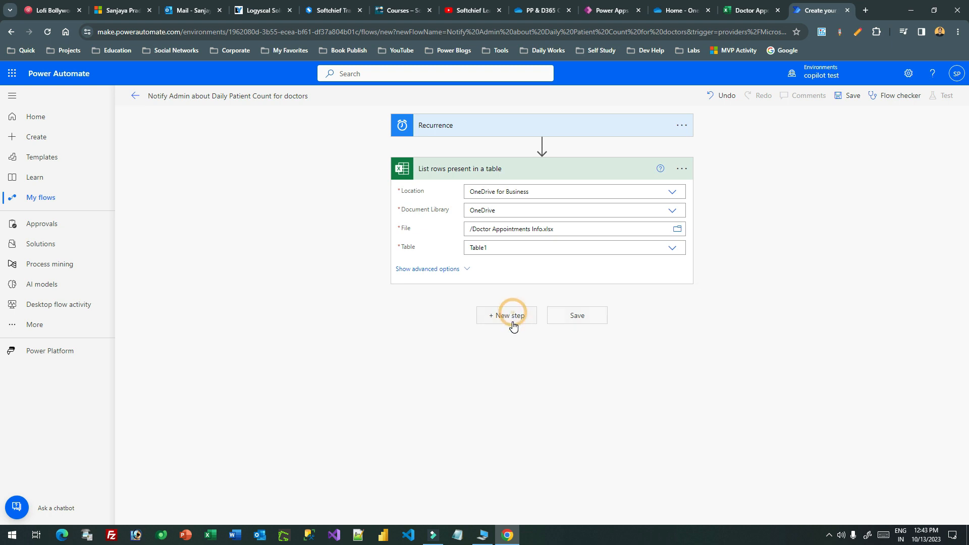
pyautogui.click(492, 238)
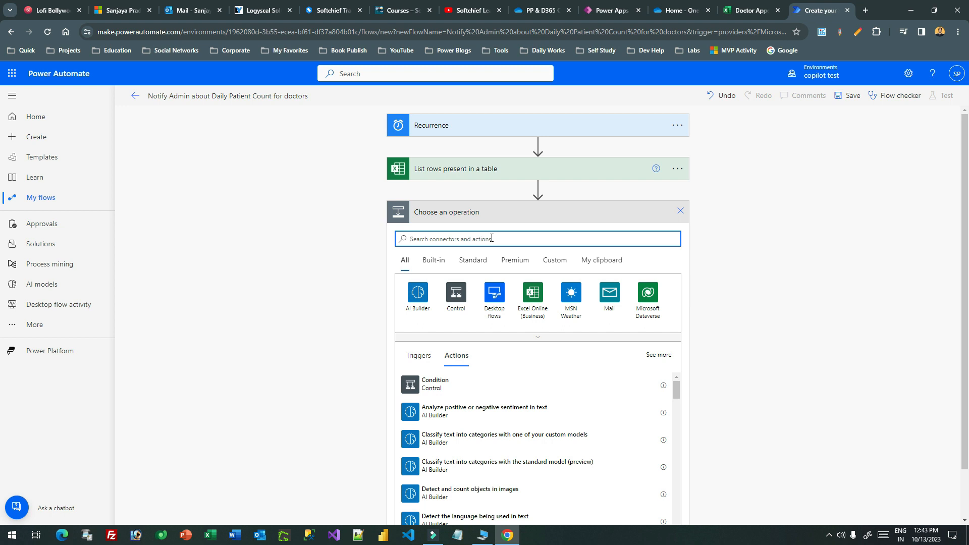
pyautogui.write('create hml')
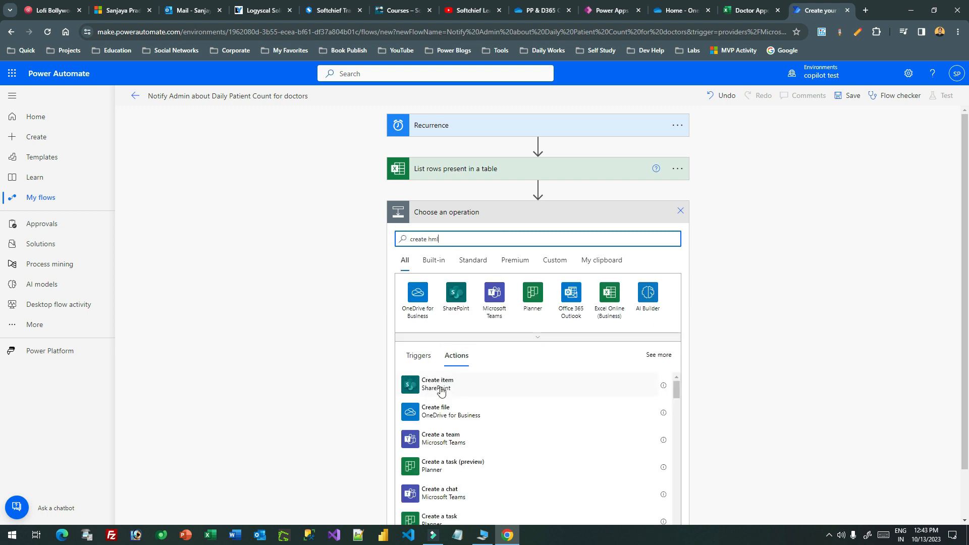
pyautogui.click(433, 237)
pyautogui.write('t')
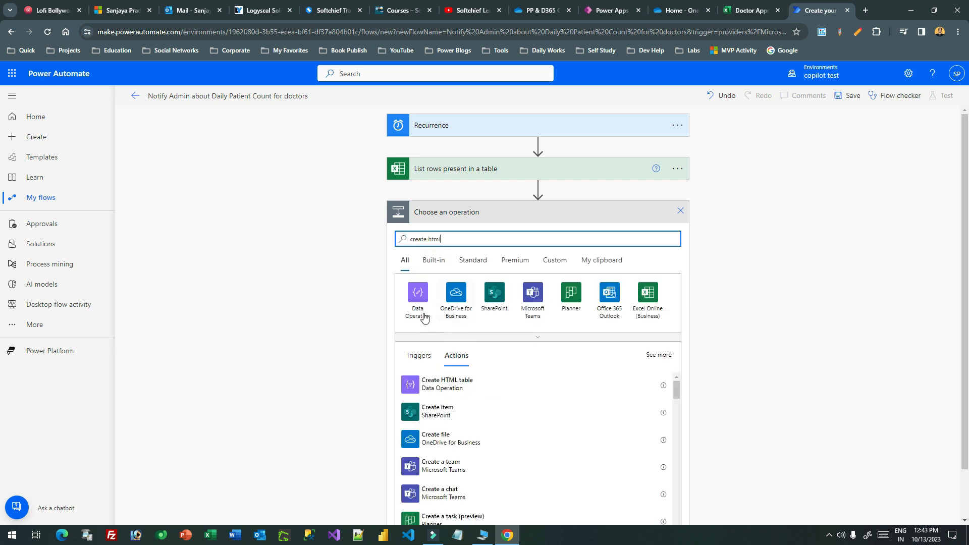
pyautogui.click(420, 298)
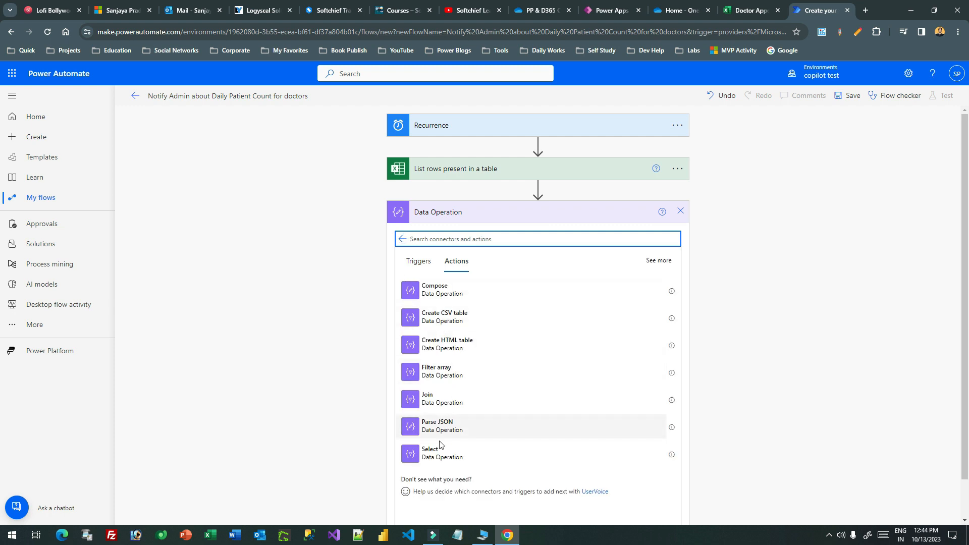
pyautogui.click(456, 345)
# - Use the list rows output "value" as the HTML table's source and set its columns to Custom
pyautogui.click(482, 234)
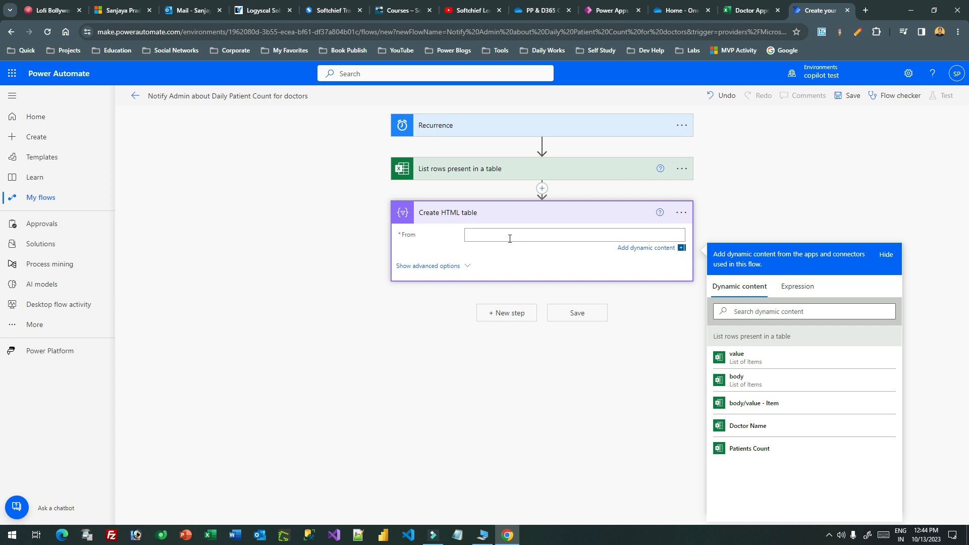
pyautogui.click(737, 357)
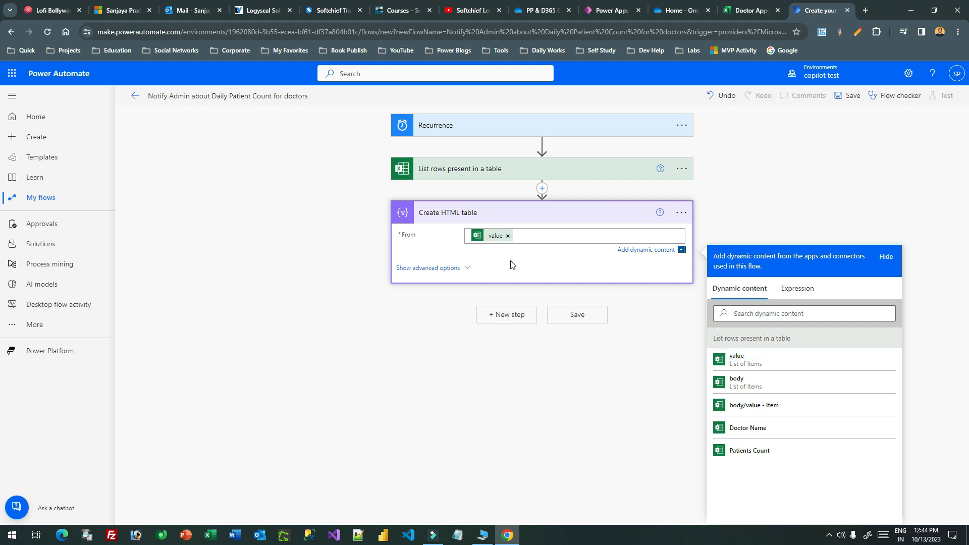
pyautogui.click(450, 317)
pyautogui.click(468, 260)
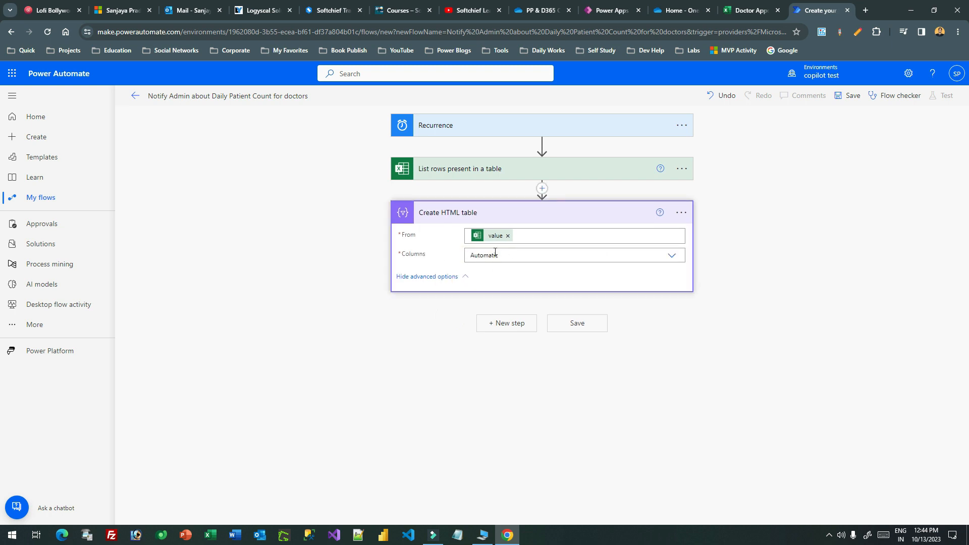
pyautogui.click(556, 255)
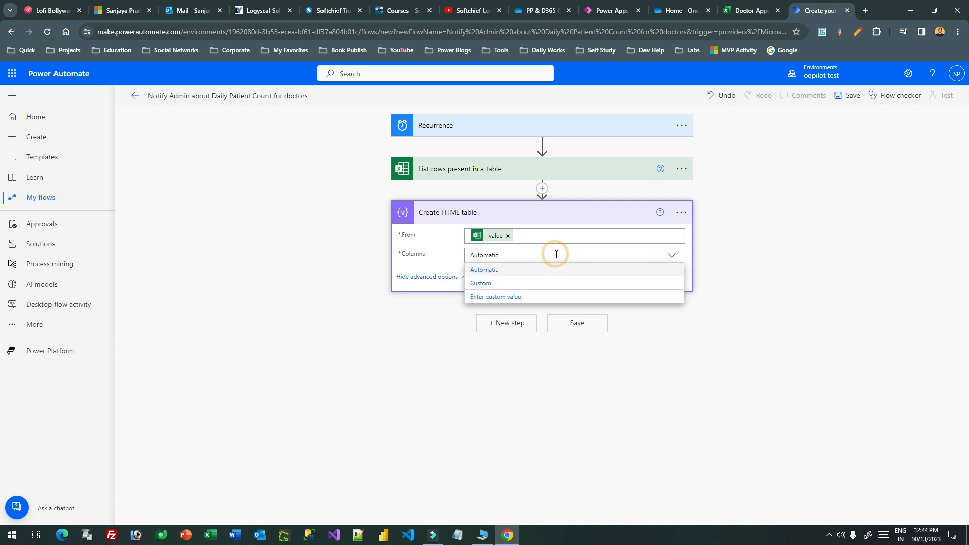
pyautogui.click(485, 283)
# - Define the HTML table's first column with the header Doctors and the dynamic value Doctor Name
pyautogui.click(440, 282)
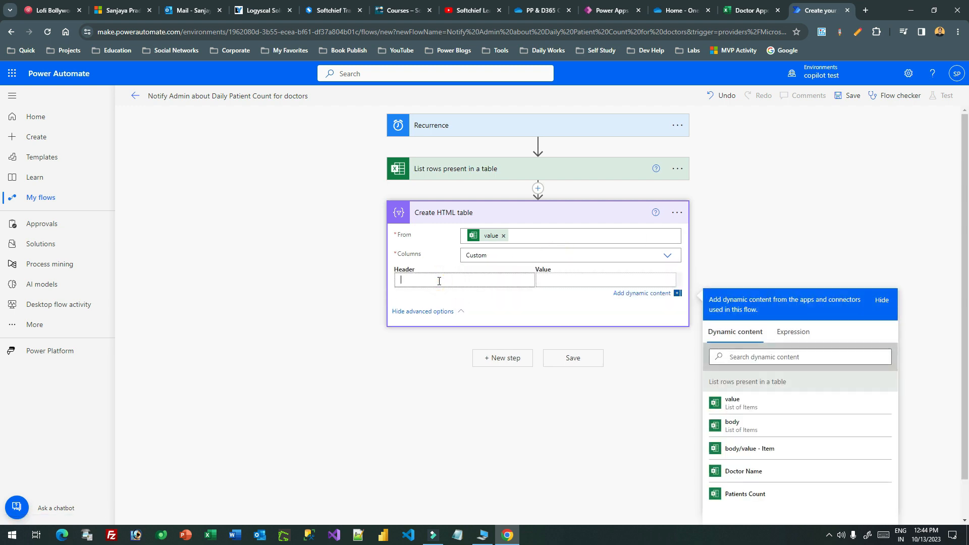
pyautogui.write('Doctors')
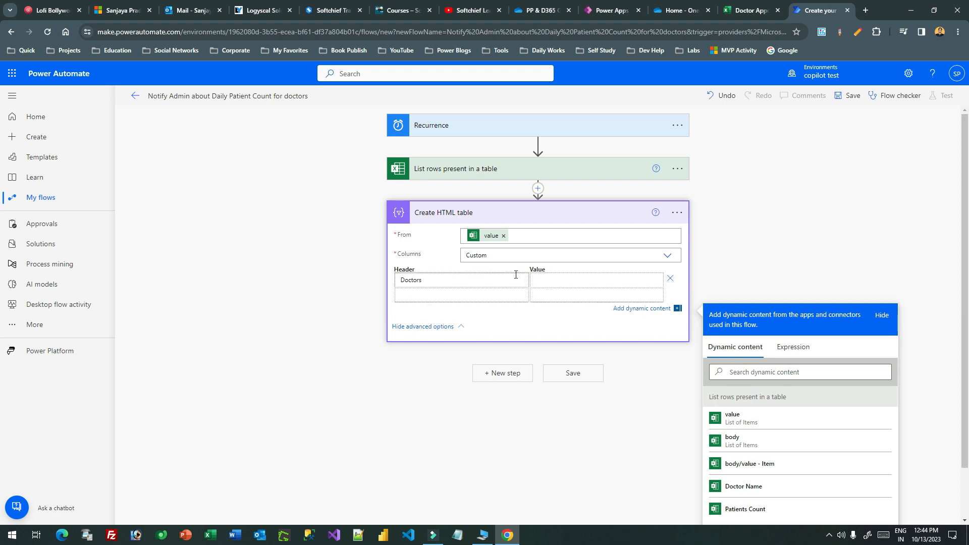
pyautogui.click(534, 278)
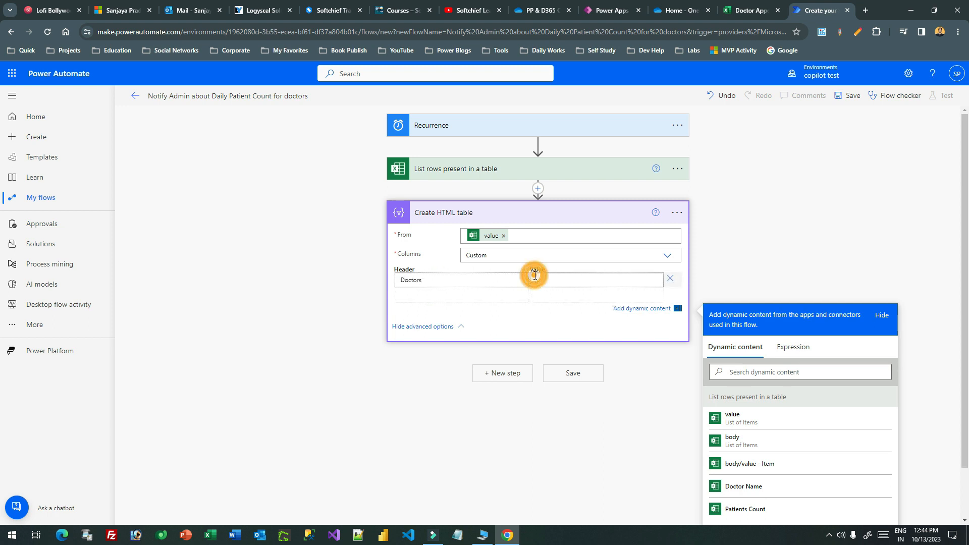
pyautogui.click(562, 279)
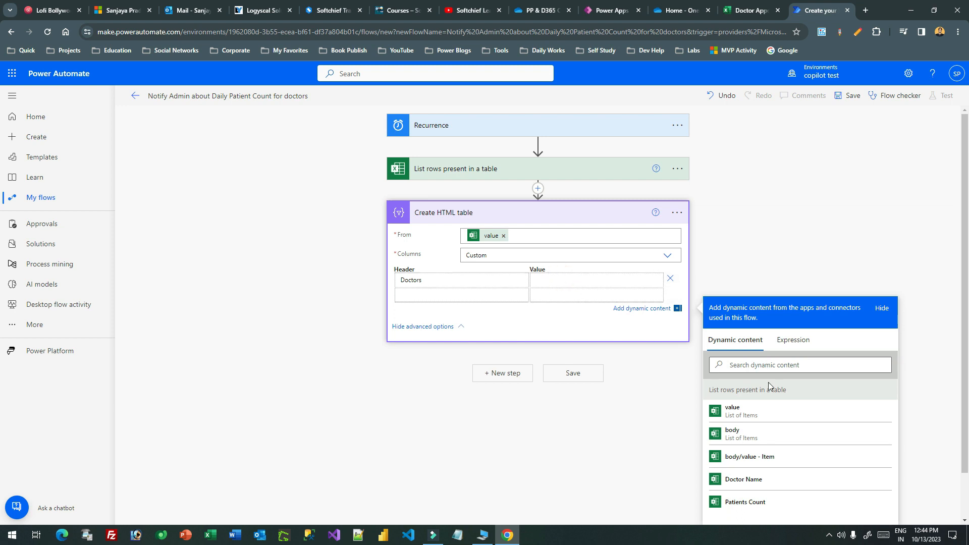
pyautogui.click(764, 480)
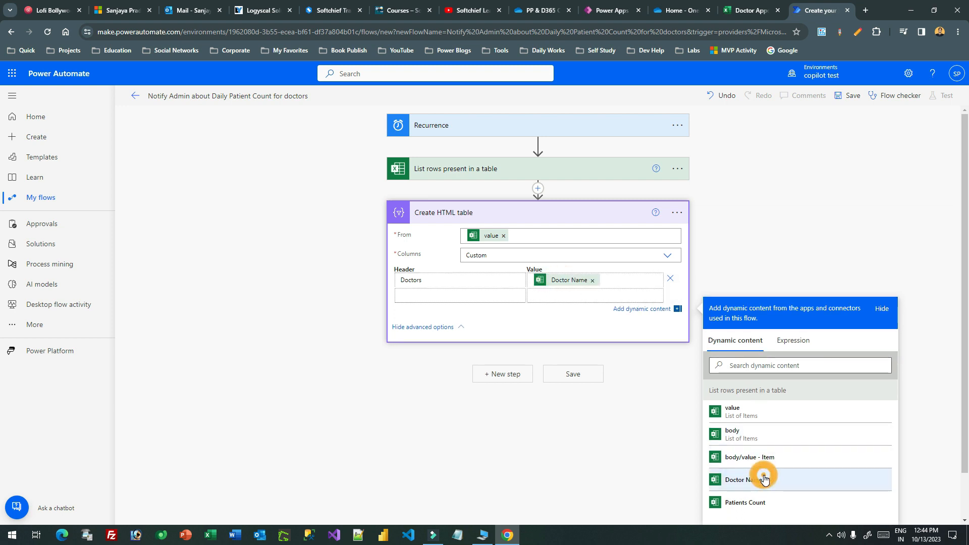
pyautogui.click(435, 291)
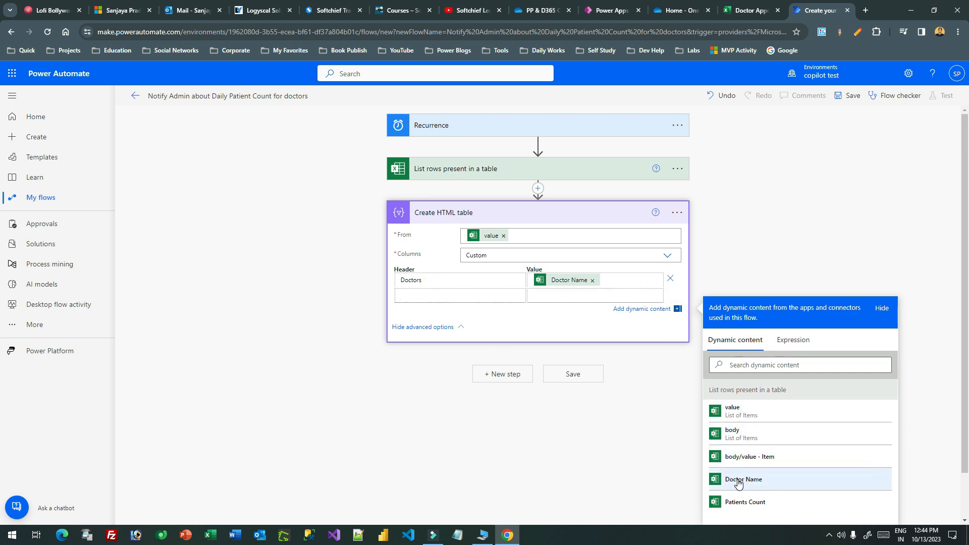
pyautogui.click(744, 503)
pyautogui.click(559, 296)
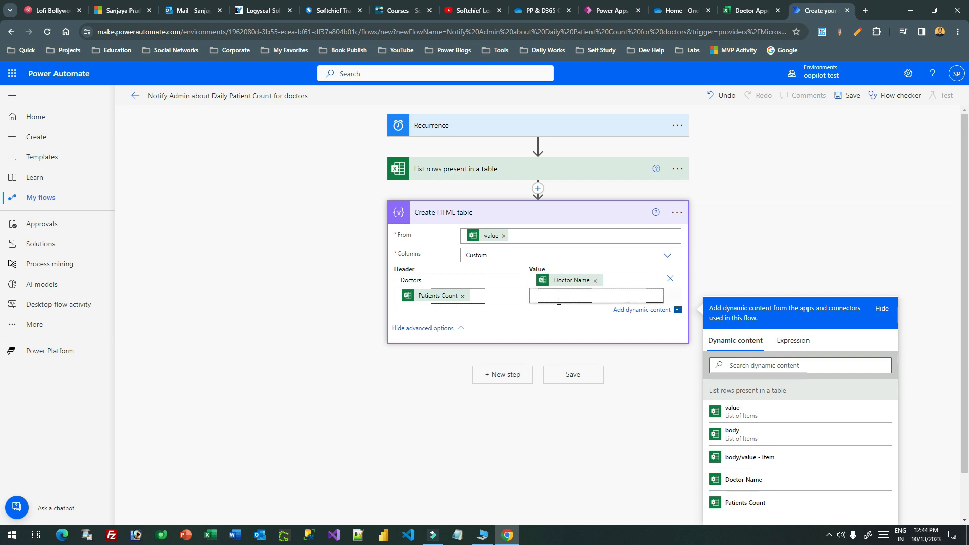
pyautogui.click(462, 295)
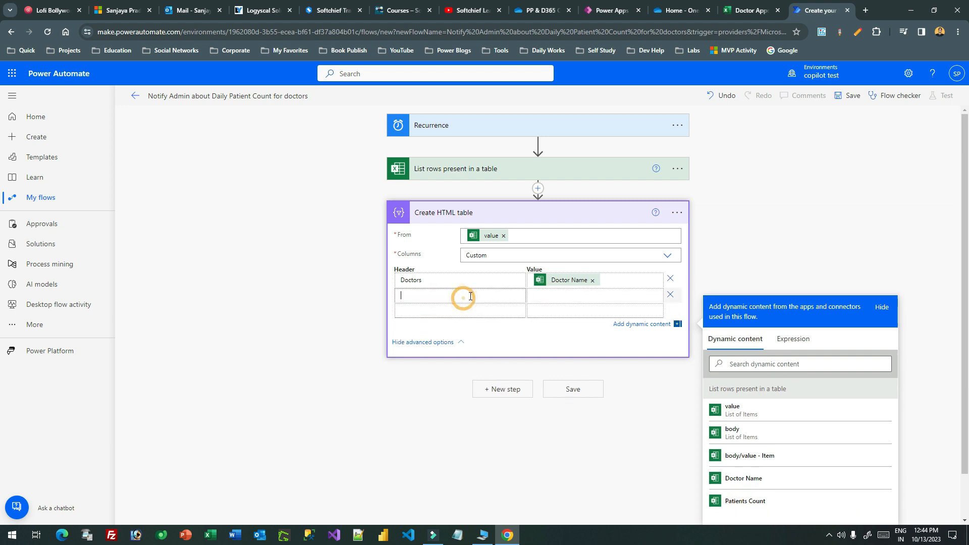
# - Define the HTML table's second column with the header PatientCount and the dynamic value Patients Count
pyautogui.write('patientCount')
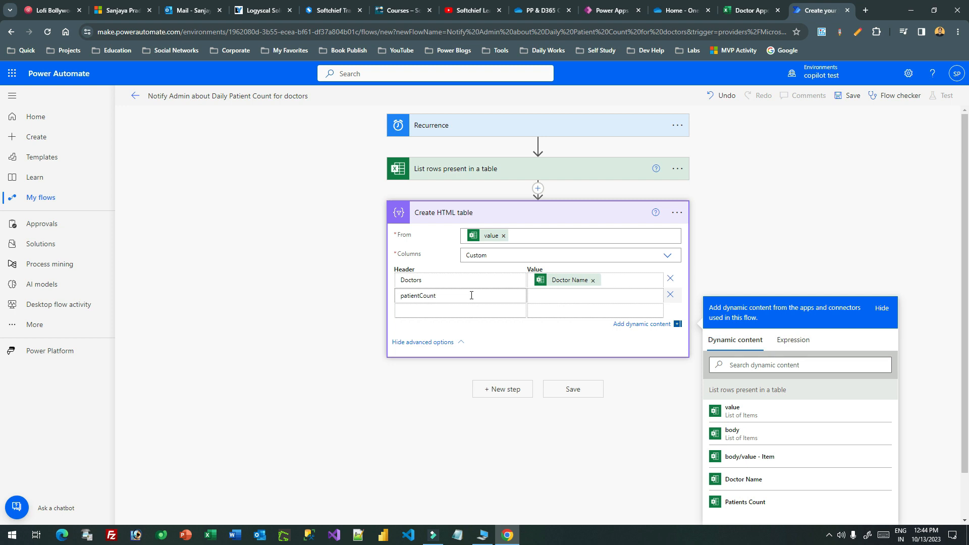
pyautogui.doubleClick(425, 296)
pyautogui.write('Patie')
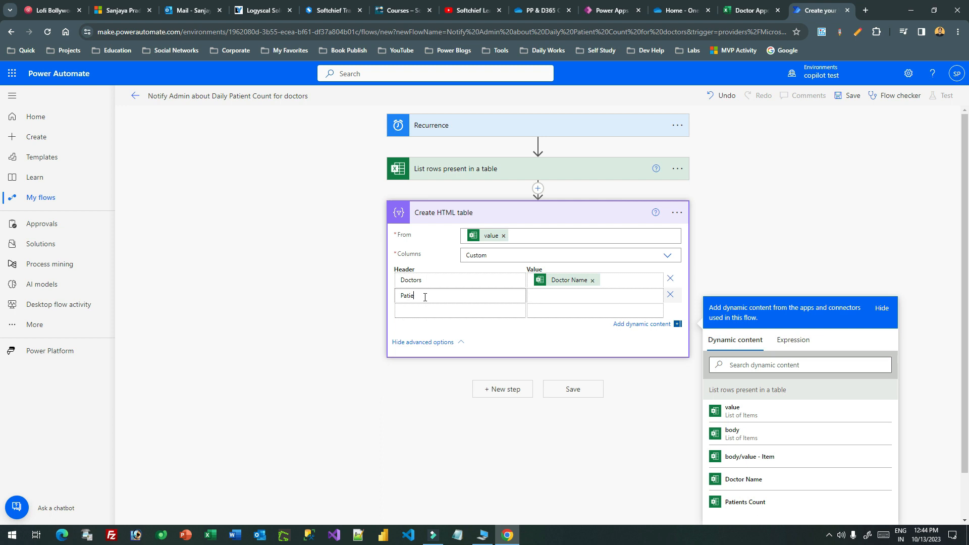
pyautogui.write('mnount')
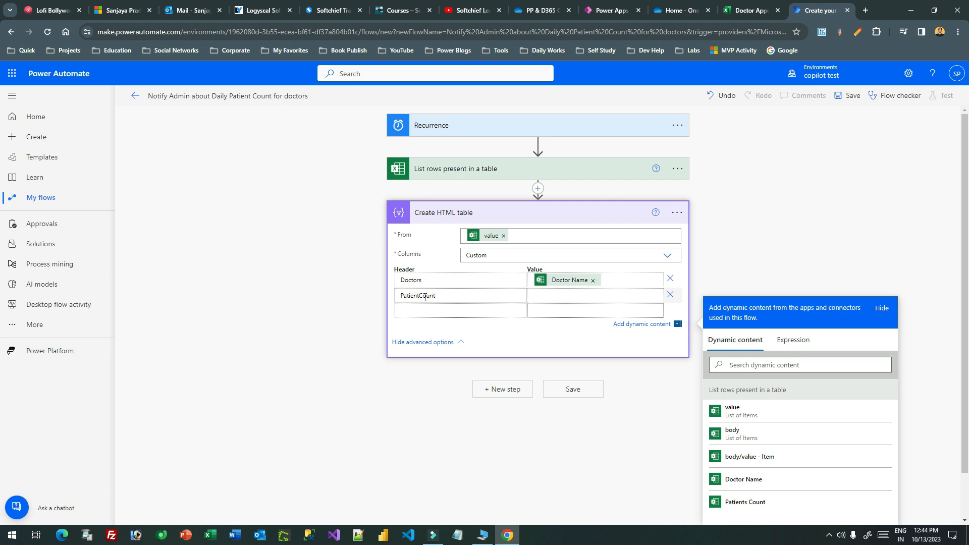
pyautogui.click(560, 298)
pyautogui.click(796, 507)
pyautogui.click(725, 234)
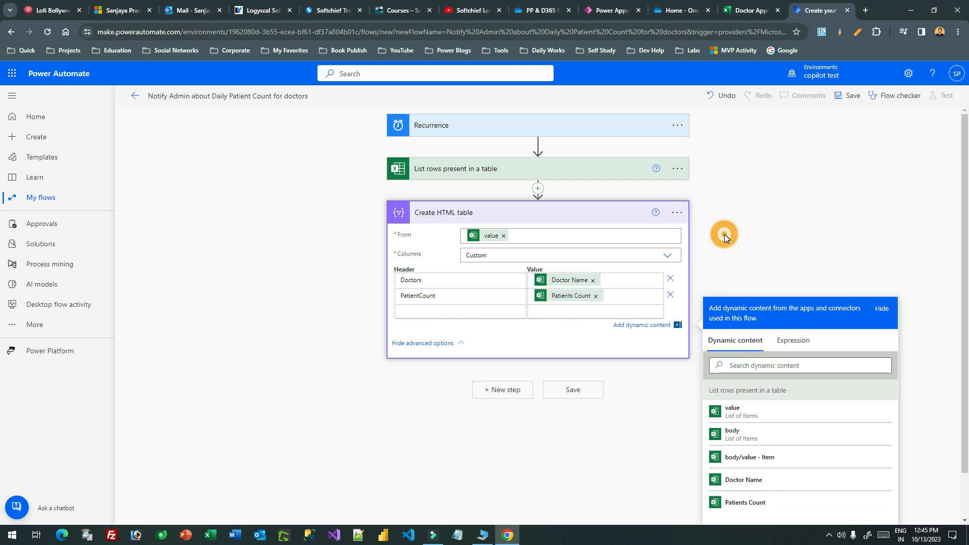
pyautogui.click(615, 296)
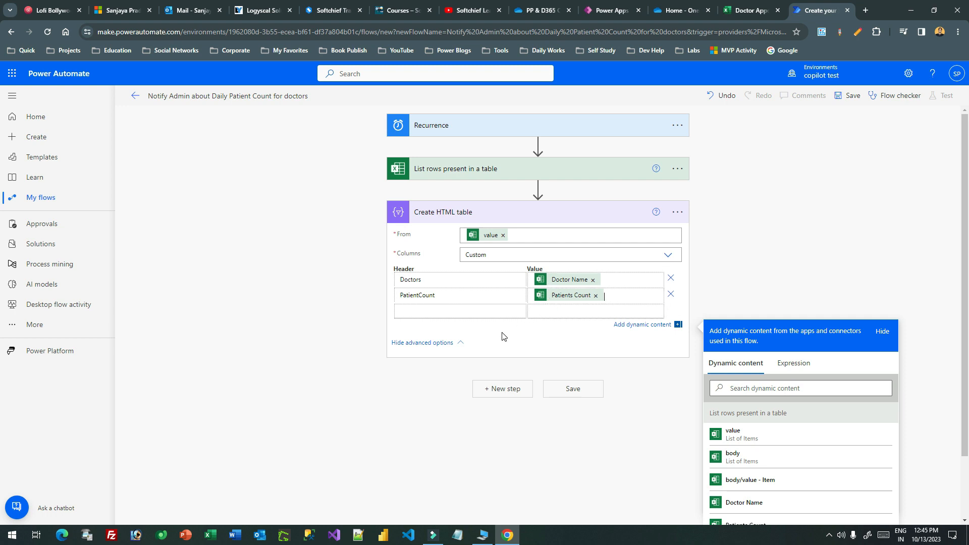
# - Add the Office 365 Outlook action "Send an email (V2)" after the Create HTML table action
pyautogui.click(510, 388)
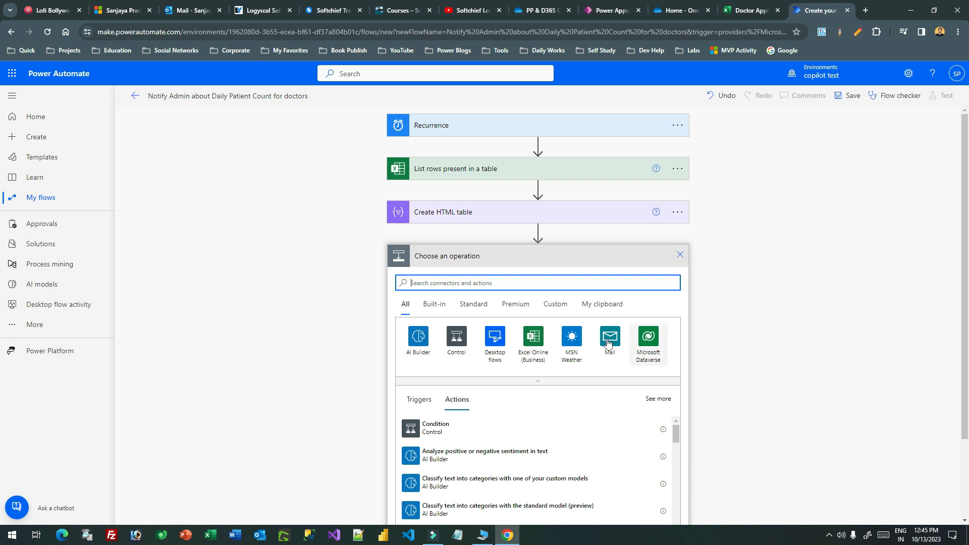
pyautogui.write('send email')
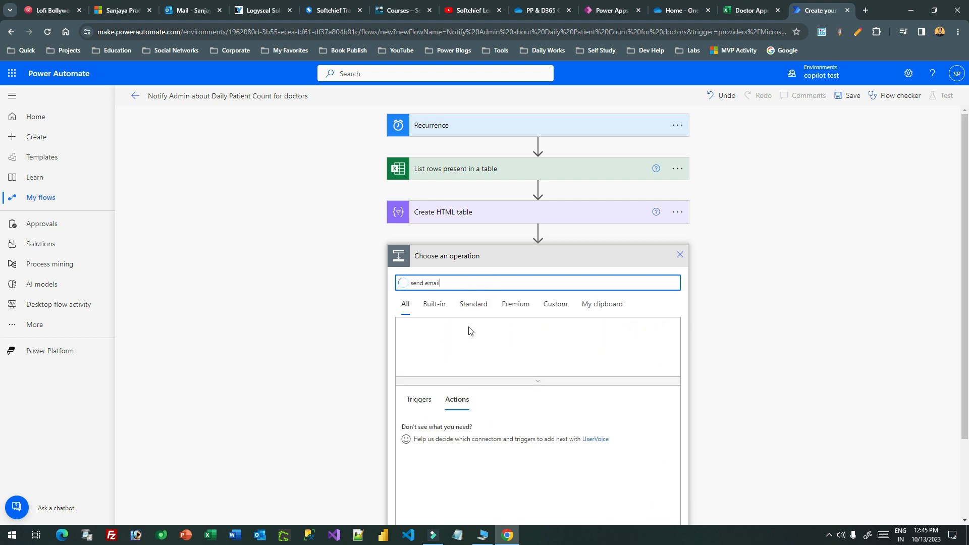
pyautogui.click(460, 339)
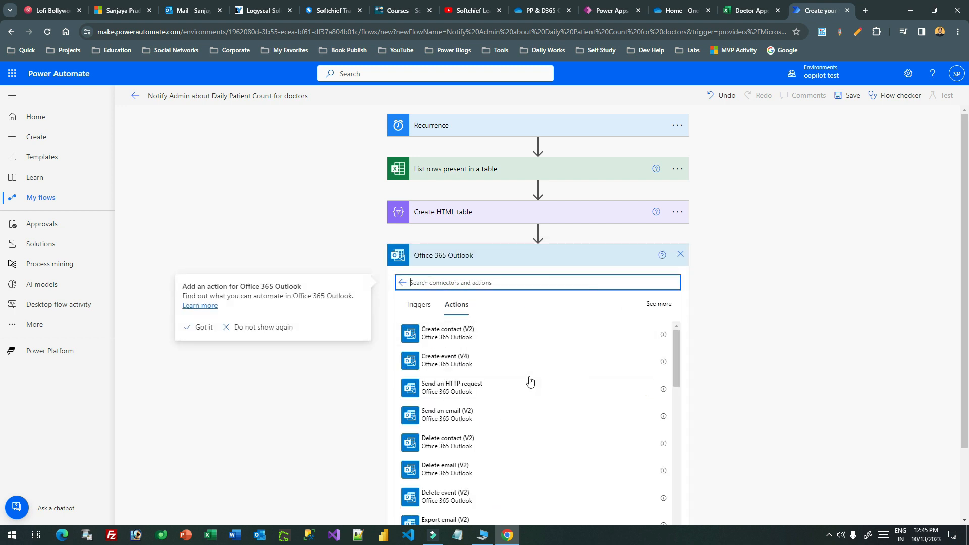
pyautogui.click(471, 421)
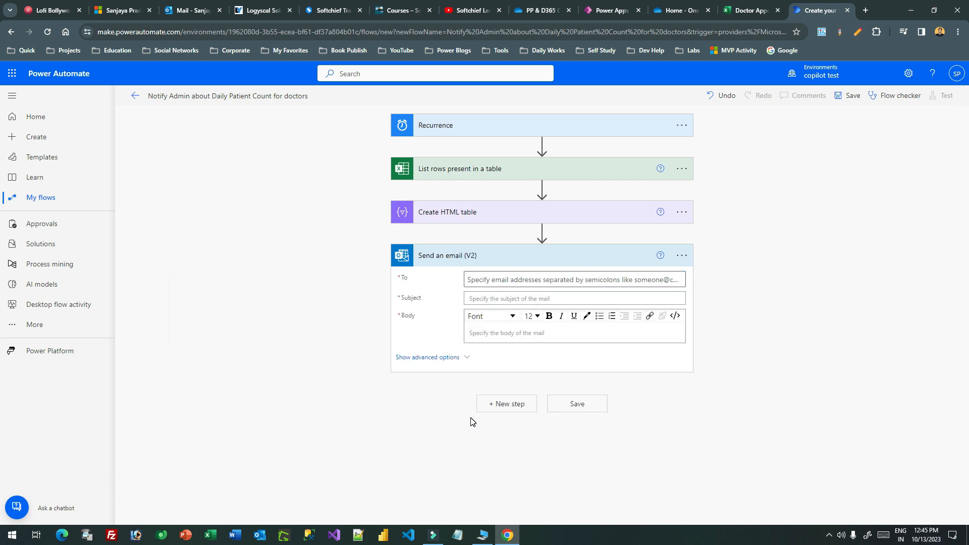
# - Set the email's recipient to the administrator's account from the suggested people
pyautogui.click(480, 279)
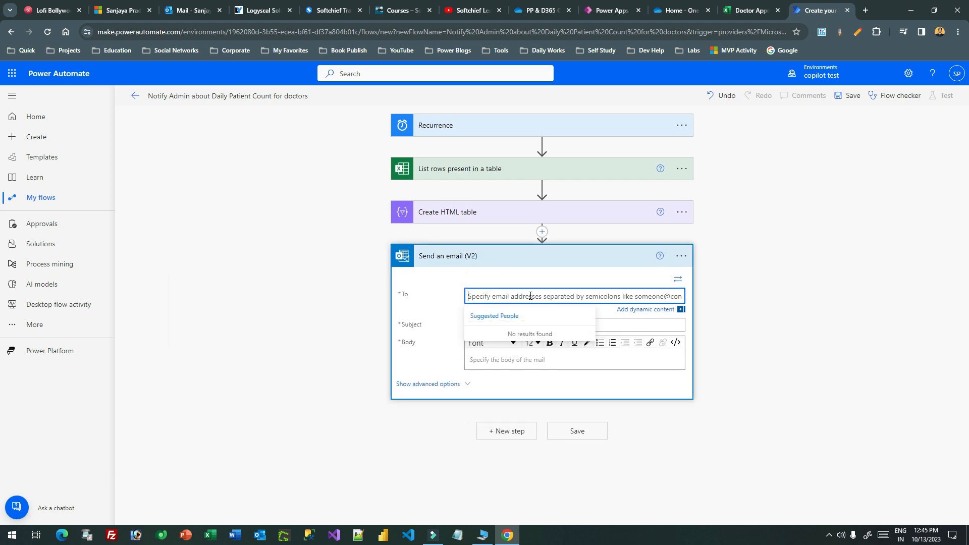
pyautogui.write('sa')
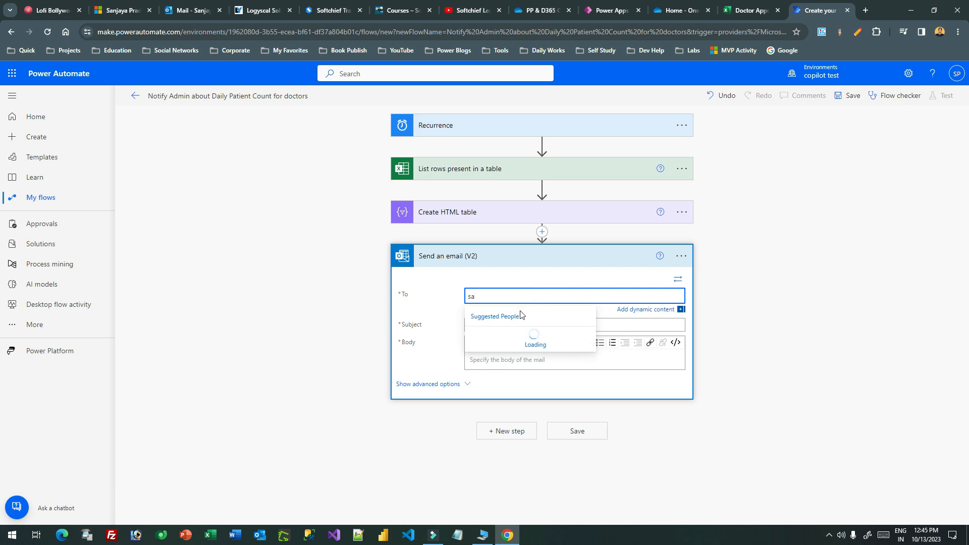
pyautogui.click(511, 333)
# - Set the email subject to "The Consolidated Doctor & Patient Count for -" followed by the expression utcNow()
pyautogui.click(494, 324)
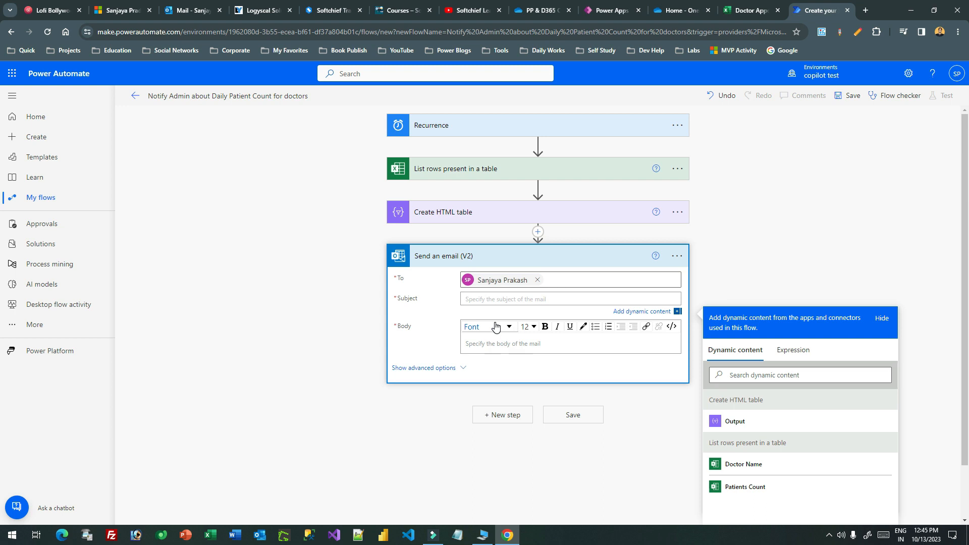
pyautogui.write('Th')
pyautogui.press('BackSpace')
pyautogui.write('ed Doctor & Patient Count for -')
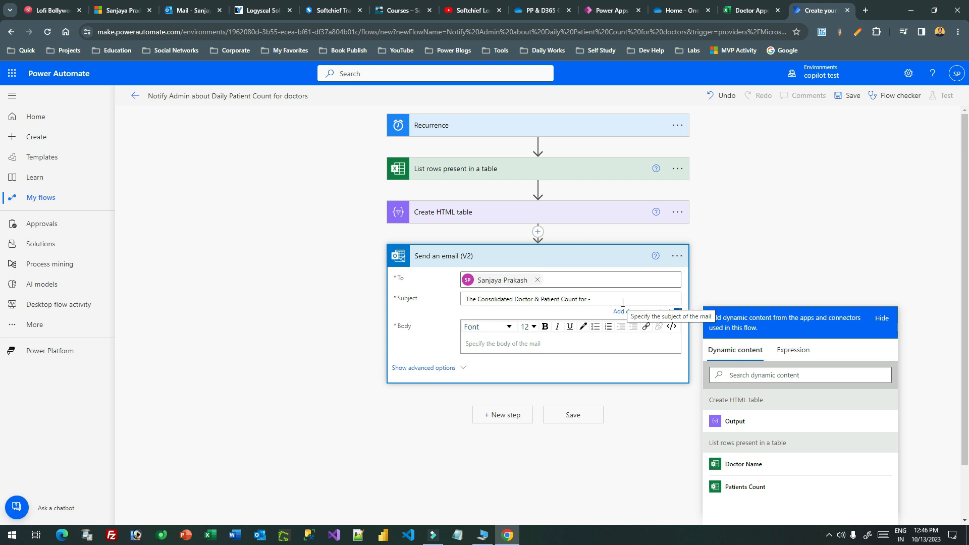
pyautogui.click(793, 350)
pyautogui.click(772, 380)
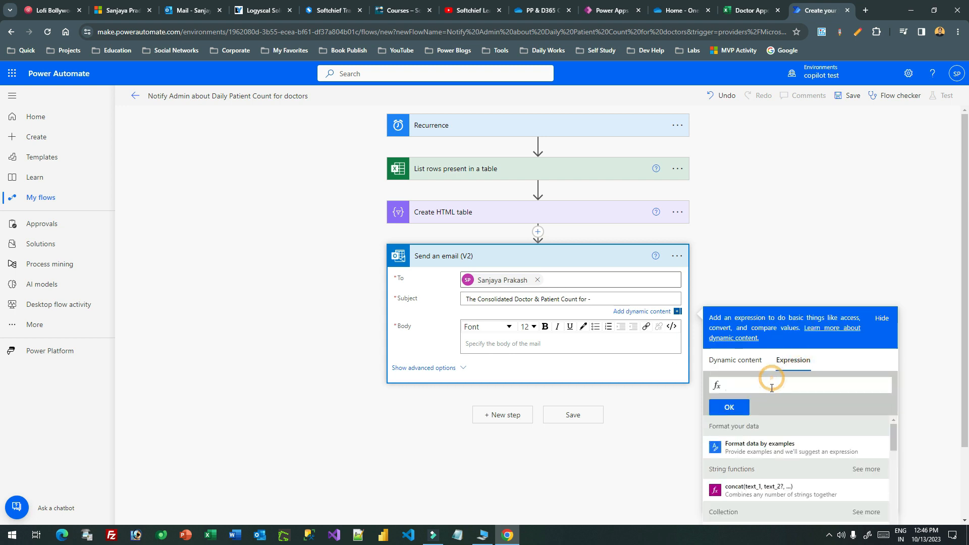
pyautogui.write('now')
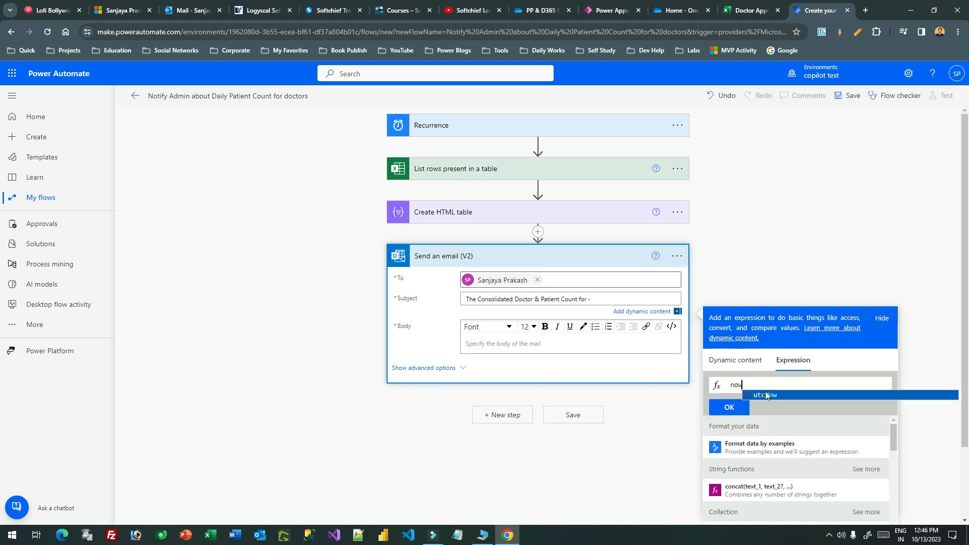
pyautogui.click(765, 395)
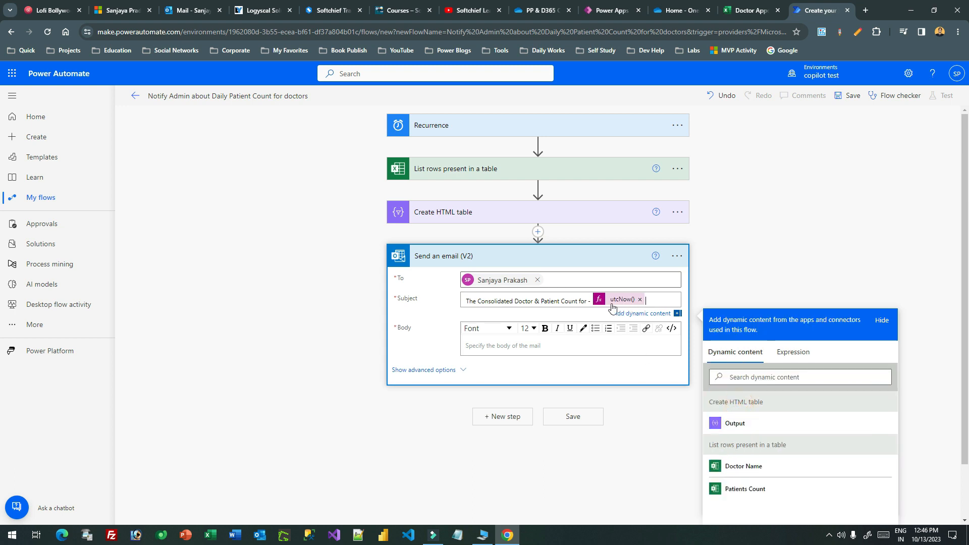
# - Start the email body with "Dear Administrator," and the line "Please find the infomration in below table."
pyautogui.click(500, 345)
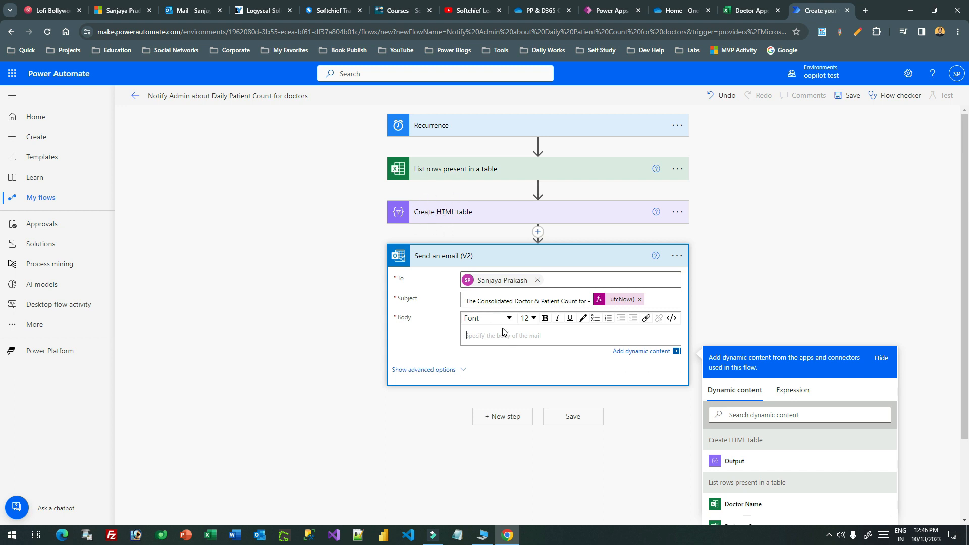
pyautogui.write('Dear Admini')
pyautogui.press('BackSpace')
pyautogui.press('BackSpace')
pyautogui.write('ator,')
pyautogui.press('Return')
pyautogui.write('Please')
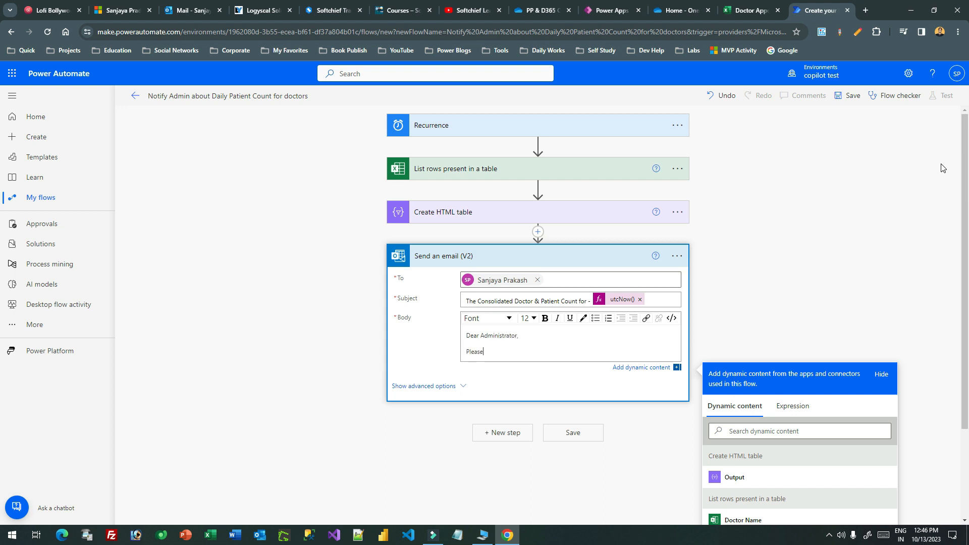
pyautogui.write('me find the infomration in below table.')
pyautogui.press('Return')
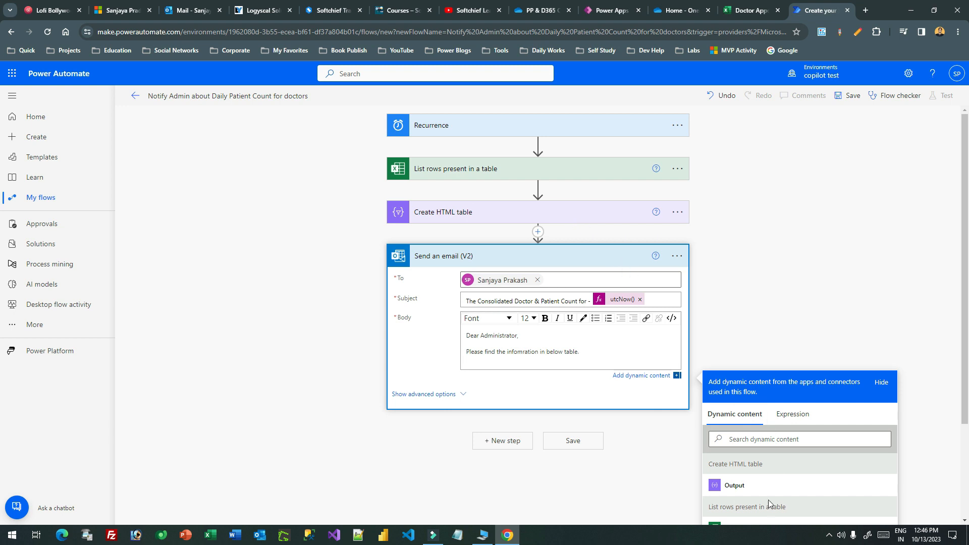
# - Insert the HTML table's Output into the body and close with "Regards, Automation FLow." and "** Do not reply"
pyautogui.scroll(-3, 758, 400)
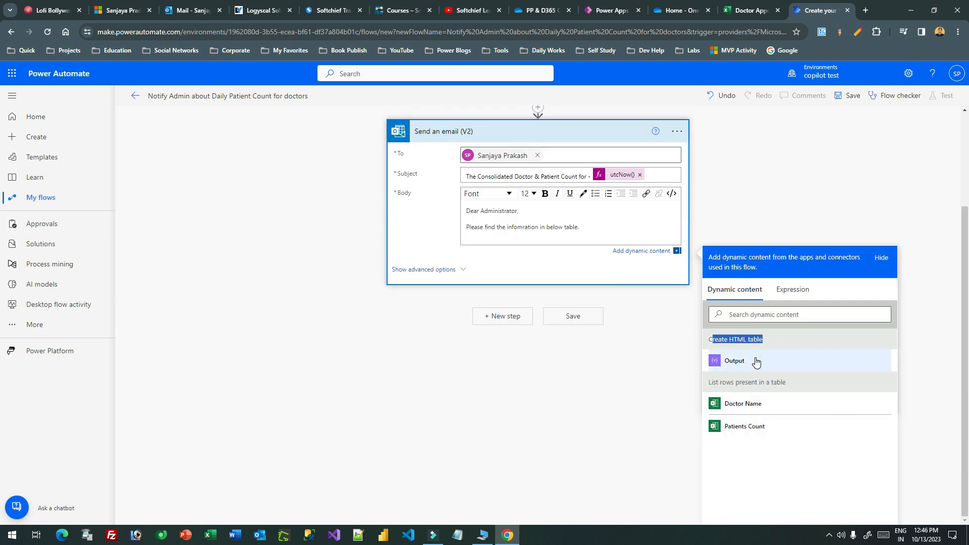
pyautogui.click(734, 362)
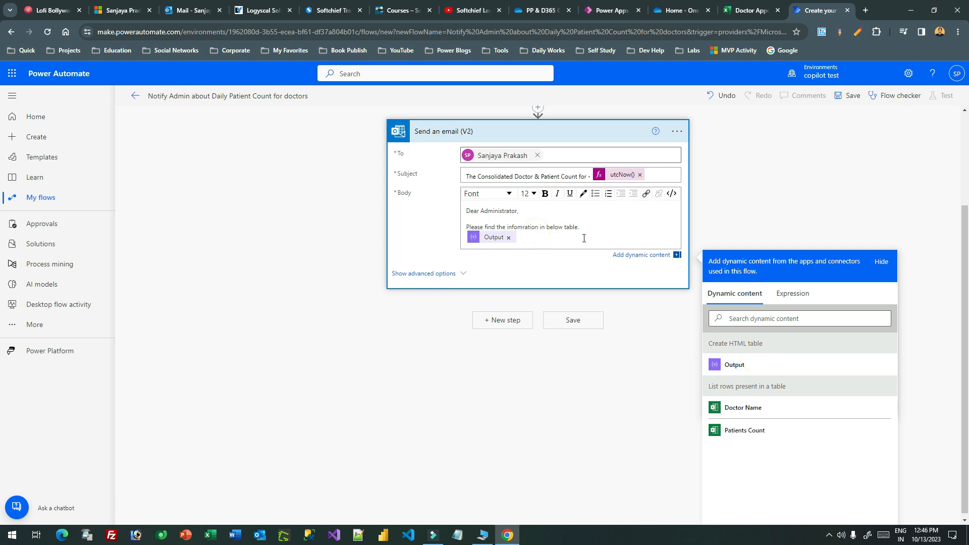
pyautogui.press('Return')
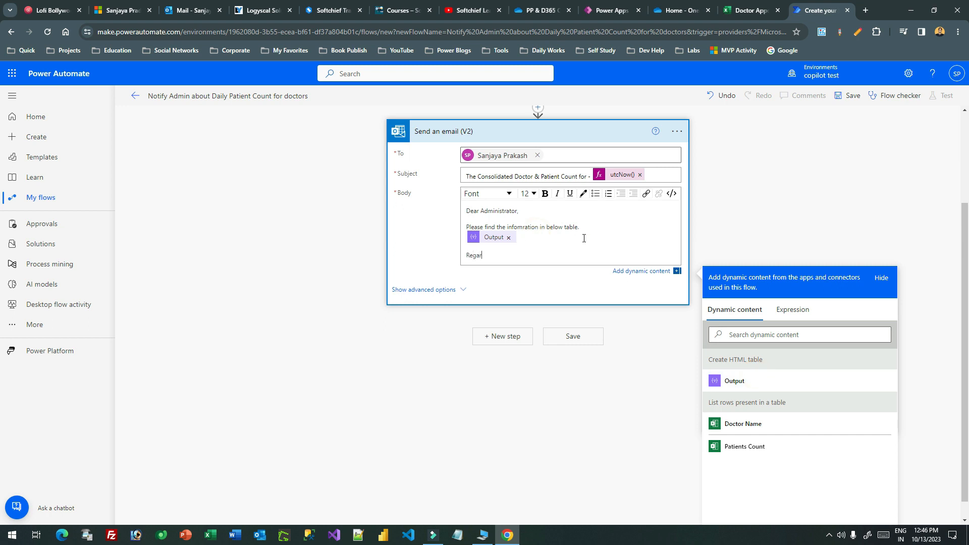
pyautogui.press('Return')
pyautogui.write('Aut')
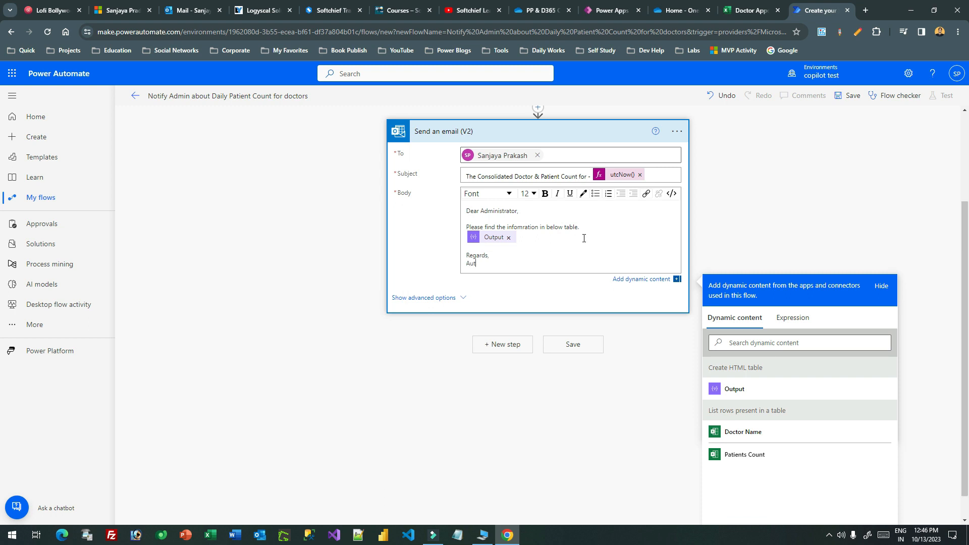
pyautogui.write('omation FLow.')
pyautogui.press('Return')
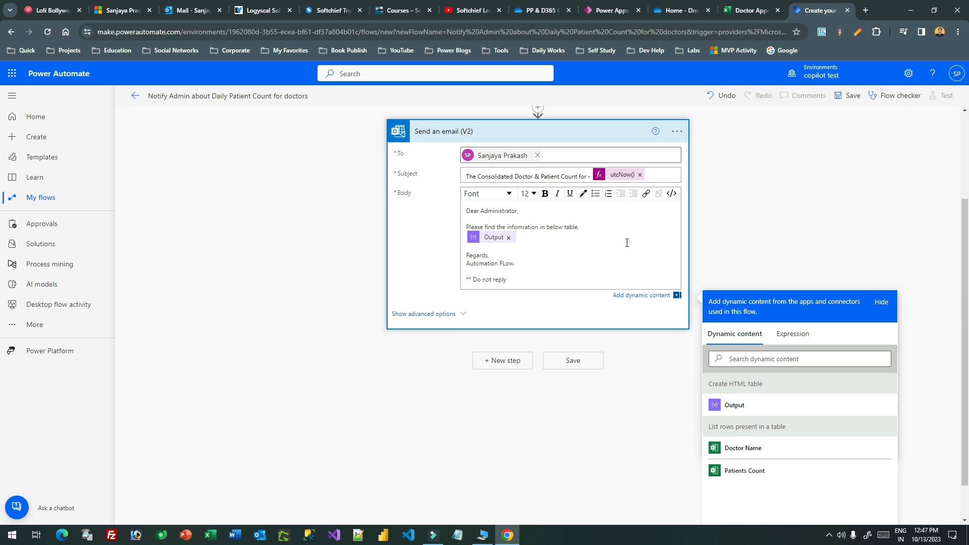
# - Save the flow and run it as a manual test
pyautogui.click(849, 95)
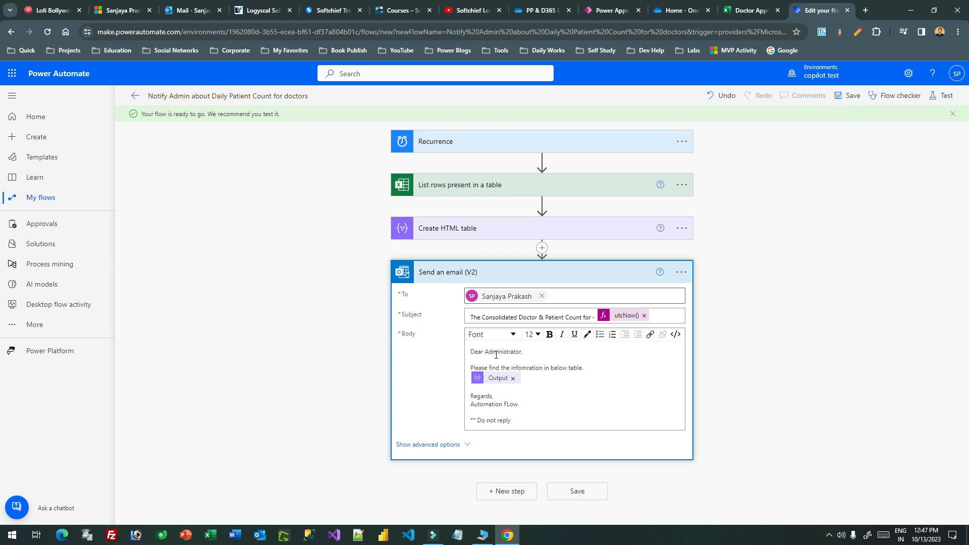
pyautogui.click(943, 97)
pyautogui.click(780, 120)
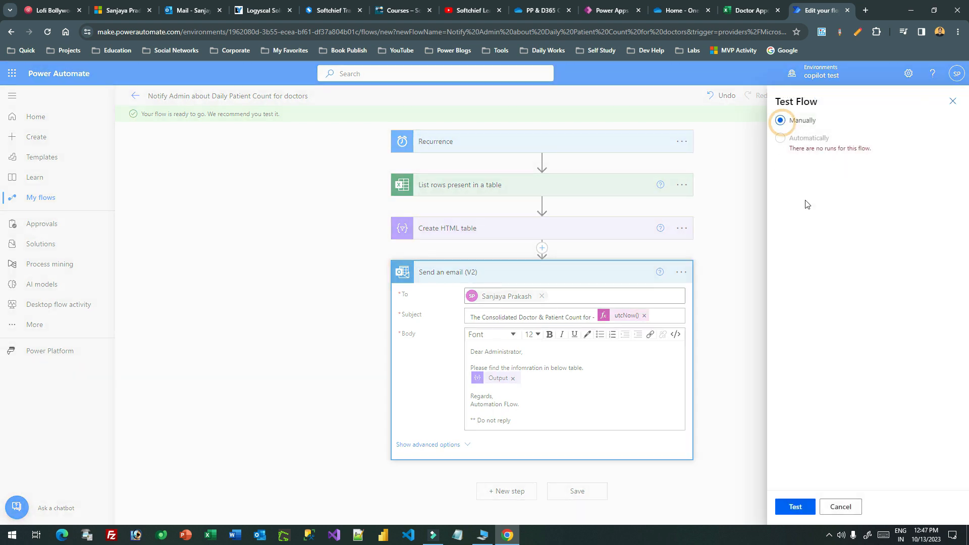
pyautogui.click(794, 509)
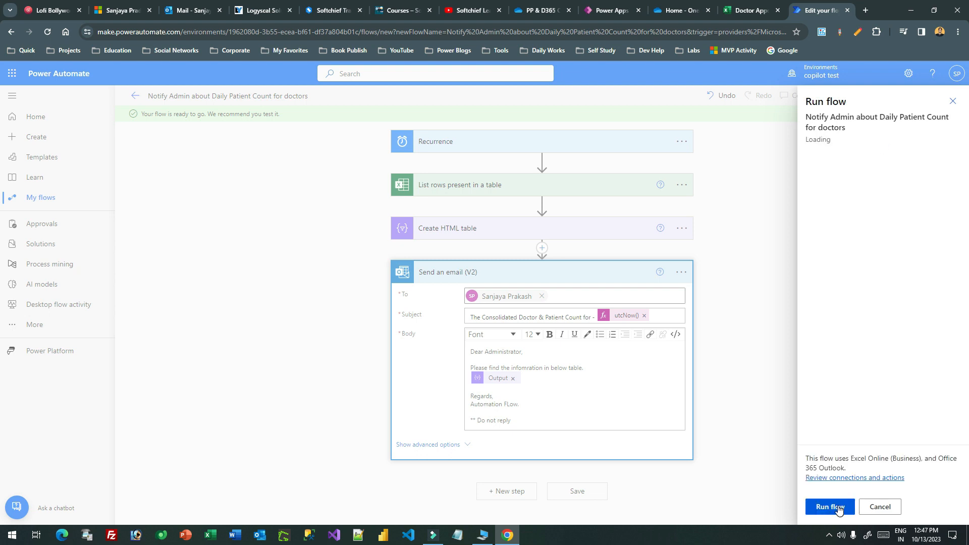
pyautogui.click(831, 508)
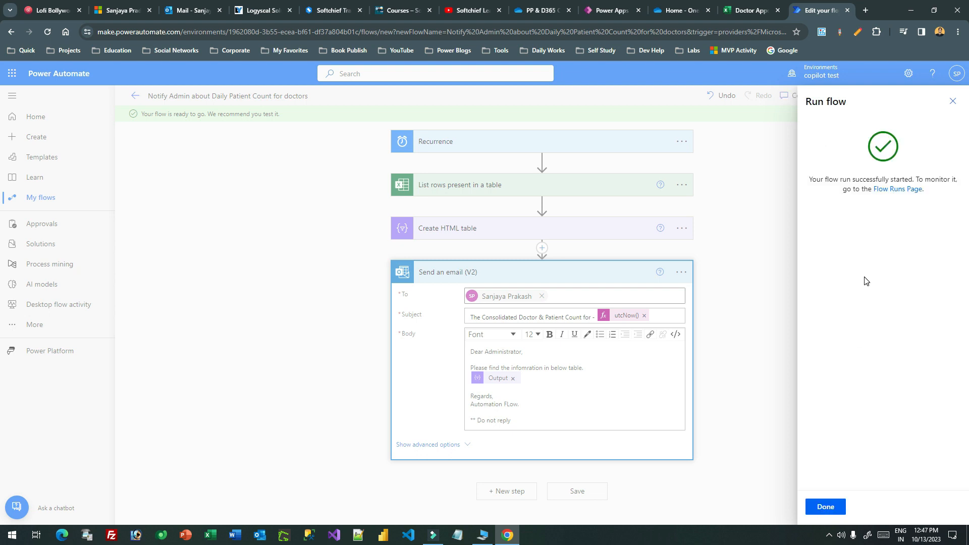
pyautogui.click(827, 508)
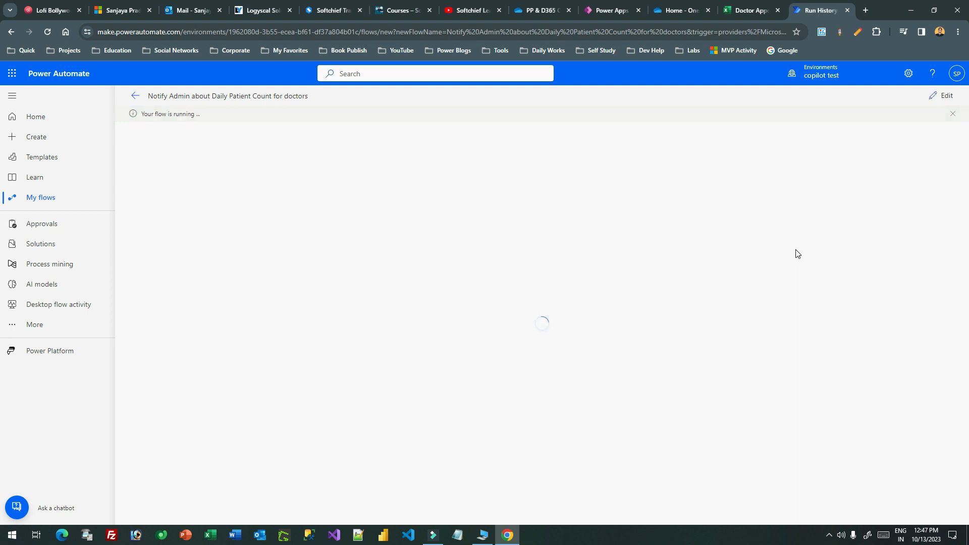
# - Check the doctors table in the Doctor Appointments Info workbook and return to the flow's run result
pyautogui.click(737, 12)
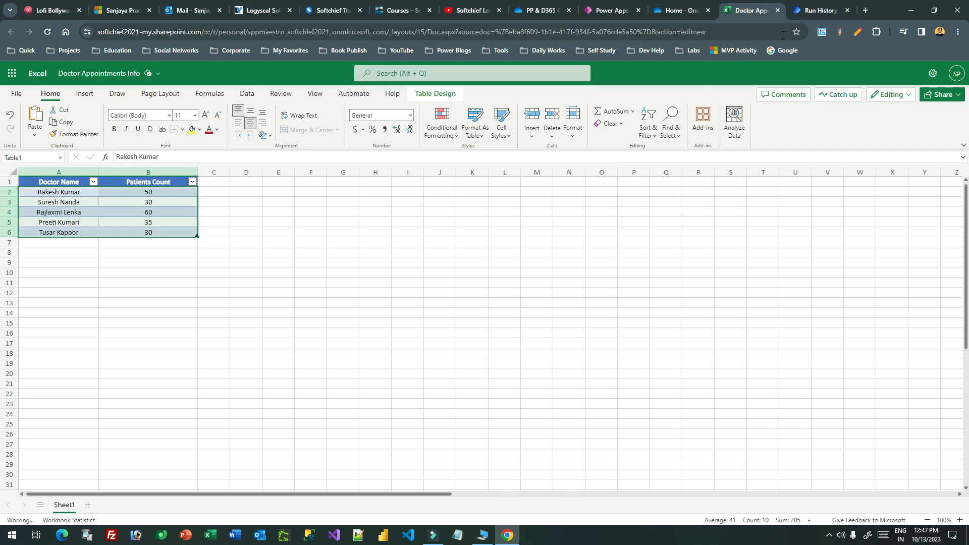
pyautogui.click(815, 10)
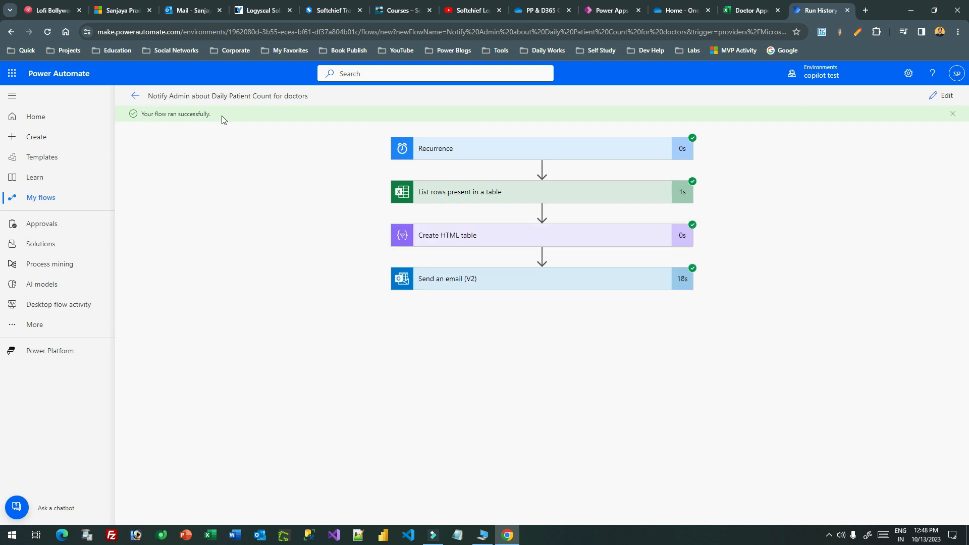
# - Open the Outlook mailbox at outlook.office.com/mail/ in a new tab and open the "The Consolidated Doctor & Patient Count" email
pyautogui.click(866, 10)
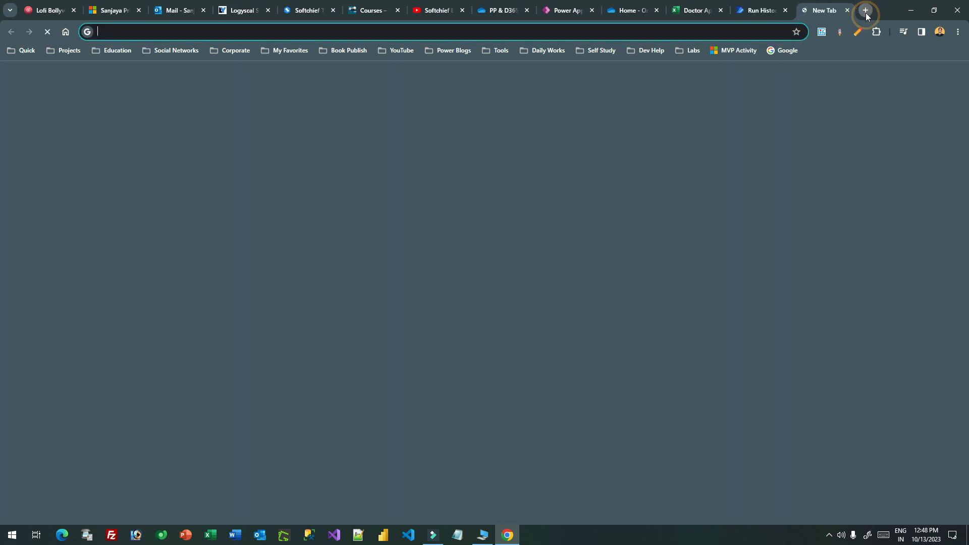
pyautogui.write('outlook.office.com/mail/')
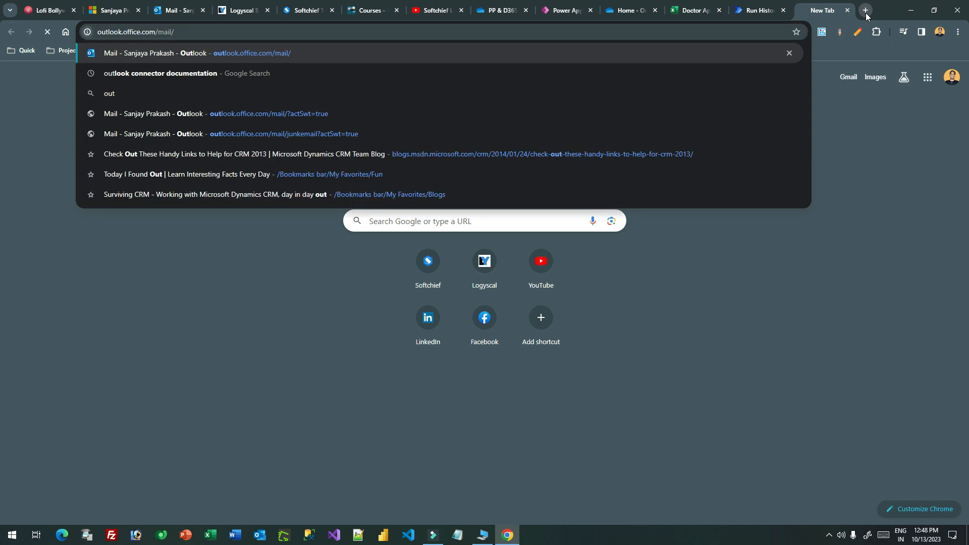
pyautogui.press('Return')
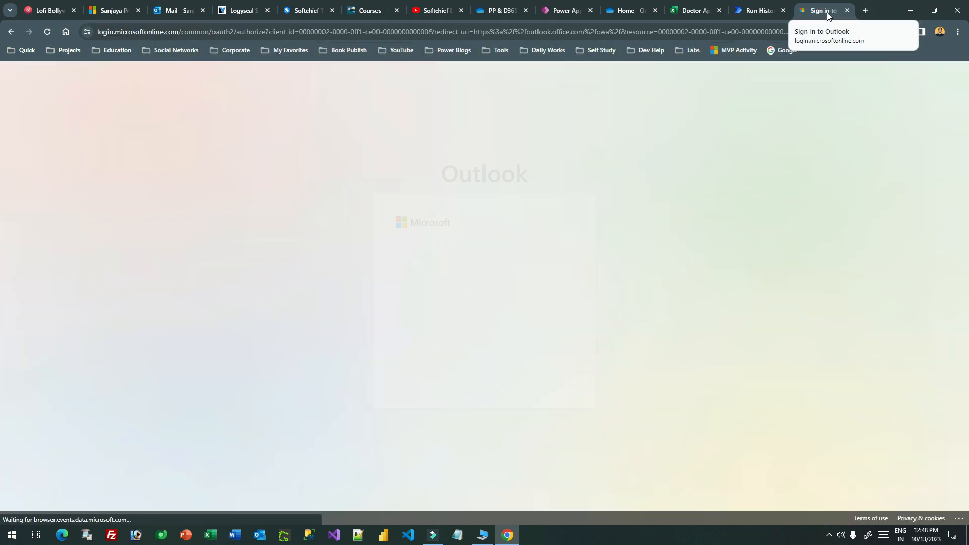
pyautogui.click(504, 294)
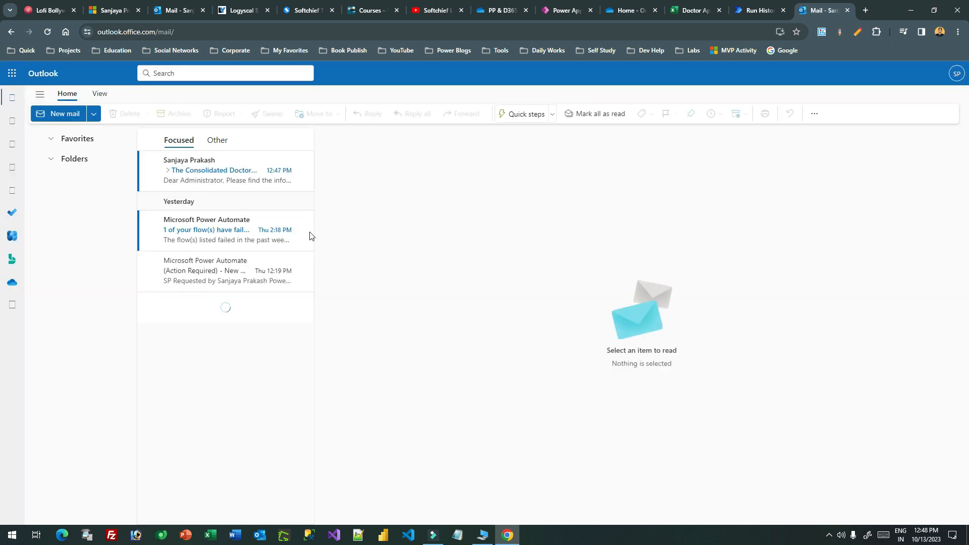
pyautogui.click(207, 230)
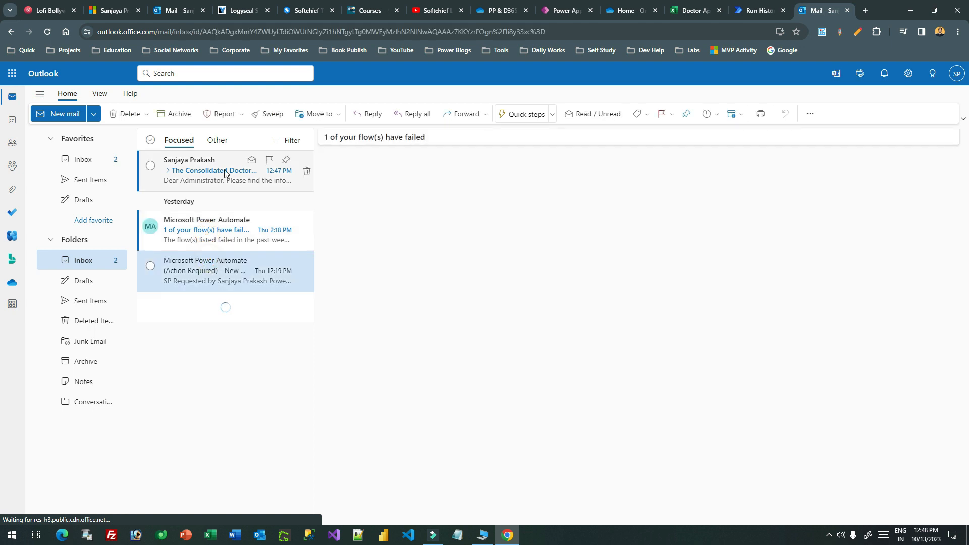
pyautogui.click(212, 170)
# - Examine the received email's subject date, greeting, intro line and doctors' patient count table
pyautogui.moveTo(359, 140); pyautogui.dragTo(607, 139)
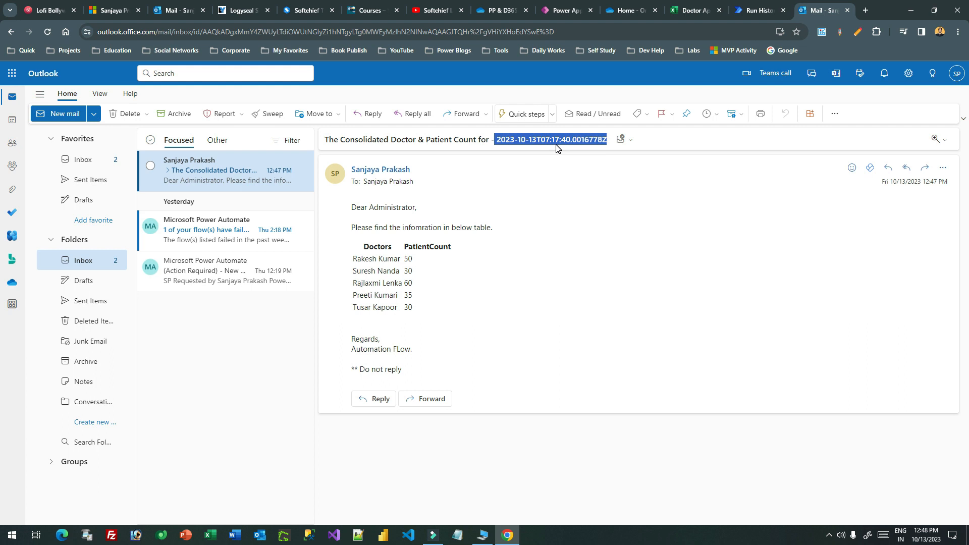
pyautogui.moveTo(353, 207); pyautogui.dragTo(426, 214)
pyautogui.moveTo(361, 228); pyautogui.dragTo(493, 228)
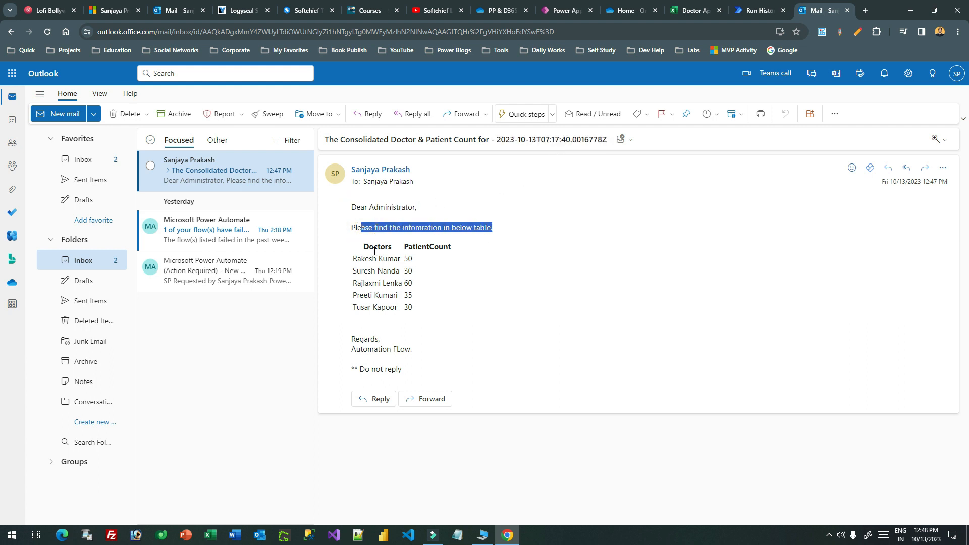
pyautogui.moveTo(369, 259); pyautogui.dragTo(375, 303)
pyautogui.click(376, 303)
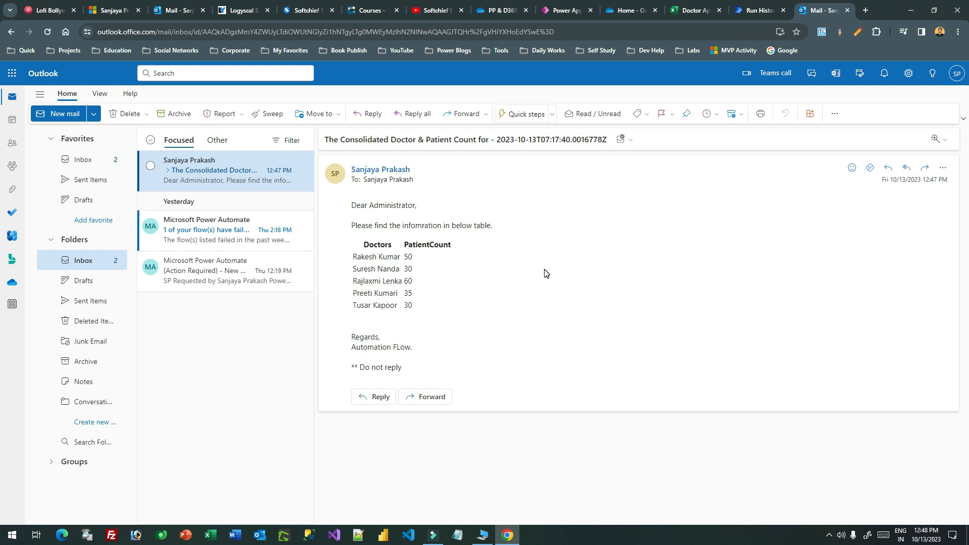
pyautogui.moveTo(494, 142); pyautogui.dragTo(607, 144)
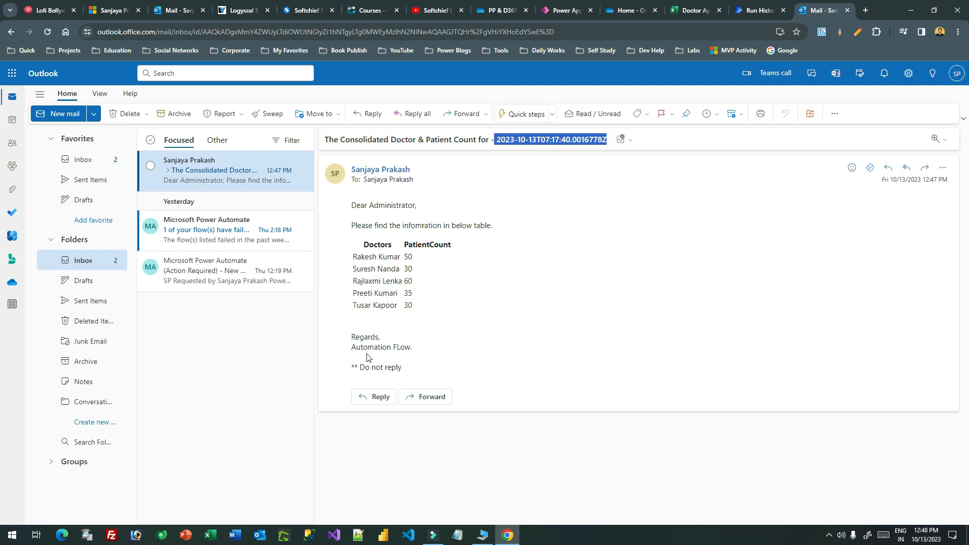
# - Compare the doctor rows in the received email with the Doctor Appointments Info workbook and return to the flow
pyautogui.moveTo(353, 253); pyautogui.dragTo(415, 308)
pyautogui.click(697, 12)
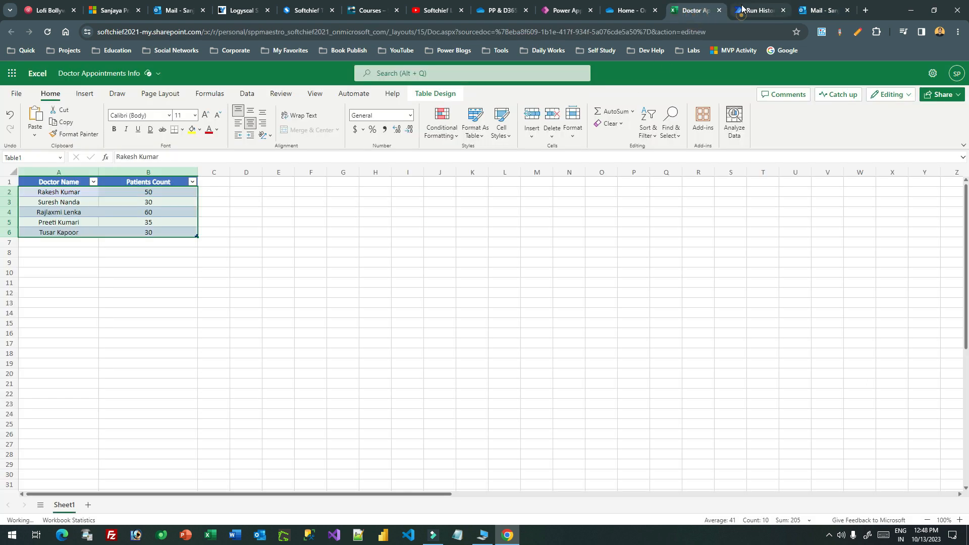
pyautogui.click(760, 10)
# - Open the flow for editing, show the Send an email body as HTML code, and check the Create HTML table columns
pyautogui.click(938, 96)
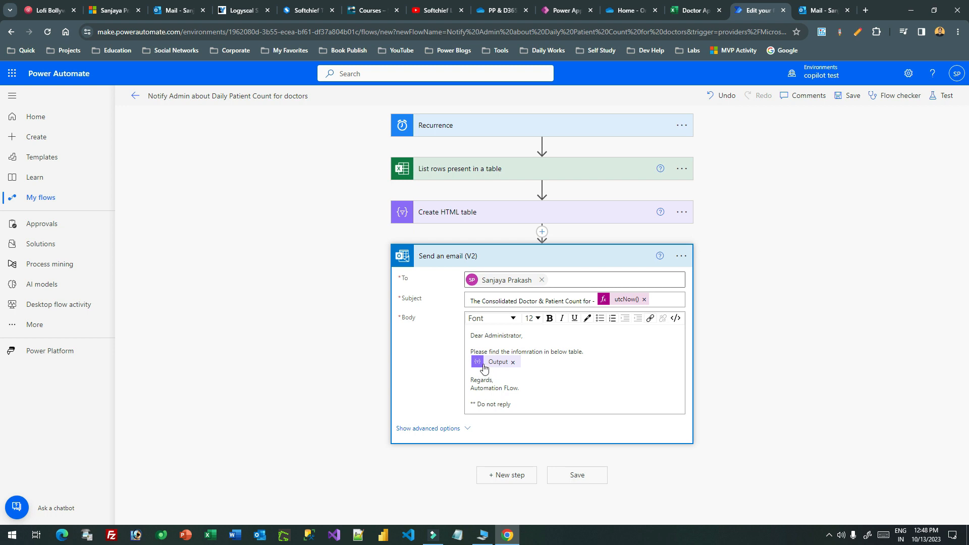
pyautogui.moveTo(493, 365)
pyautogui.click(673, 320)
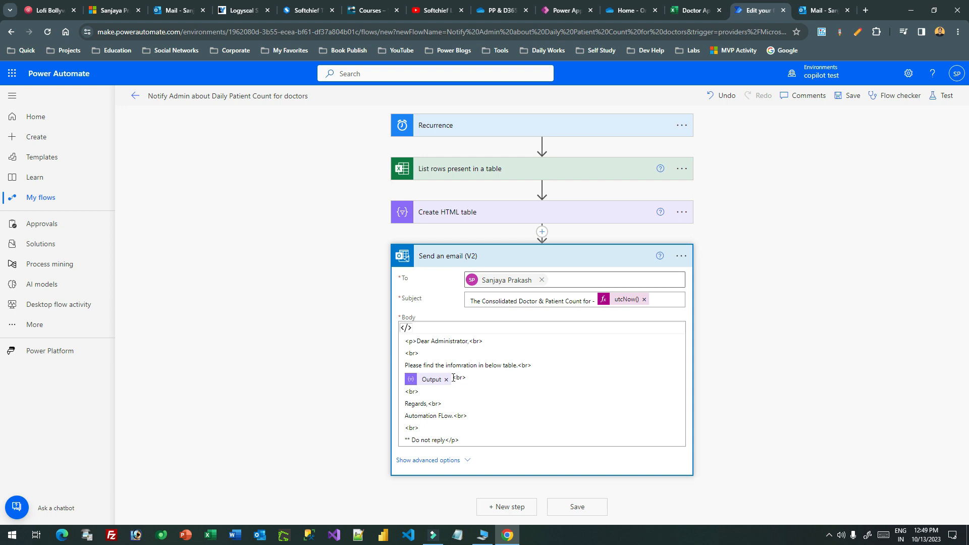
pyautogui.click(507, 387)
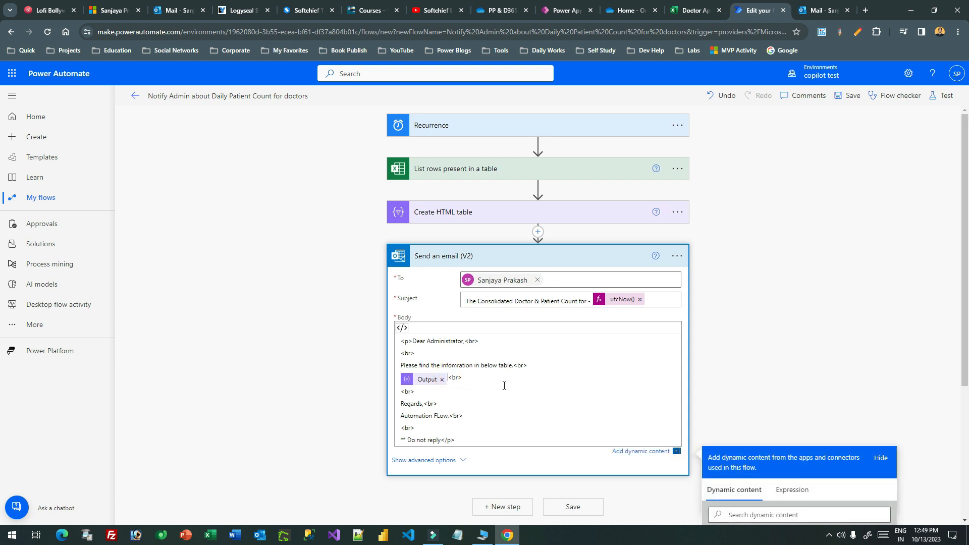
pyautogui.click(554, 216)
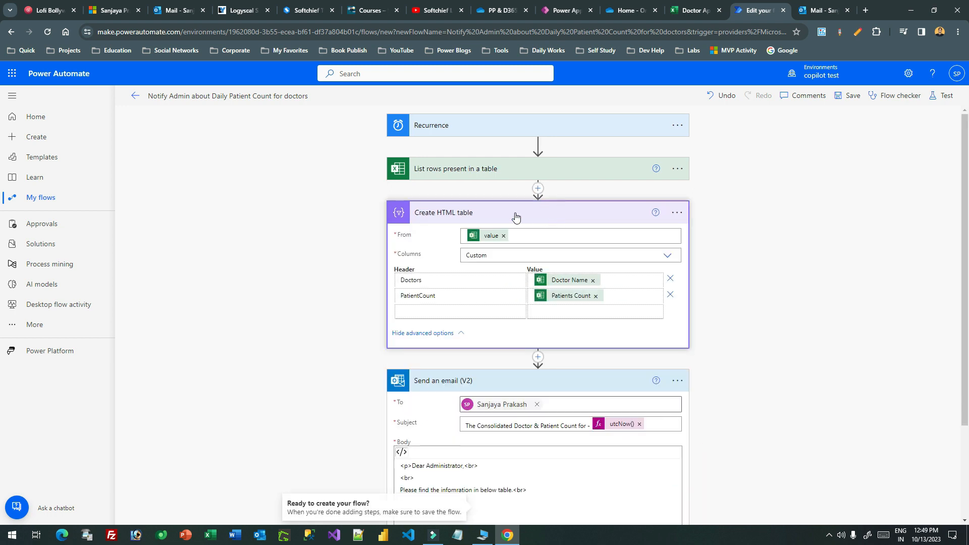
pyautogui.click(515, 216)
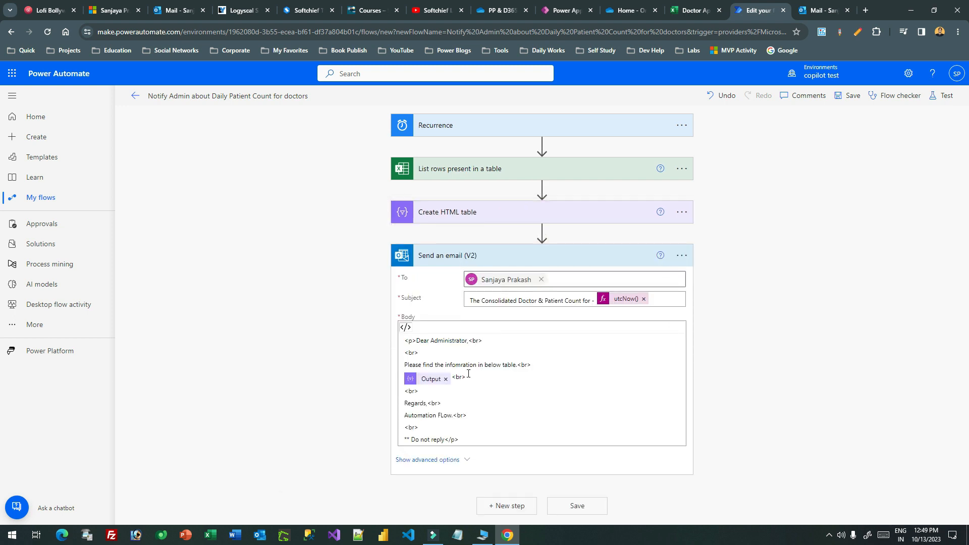
# - Start a <style> tag on a new line above the greeting in the email body's HTML
pyautogui.click(485, 339)
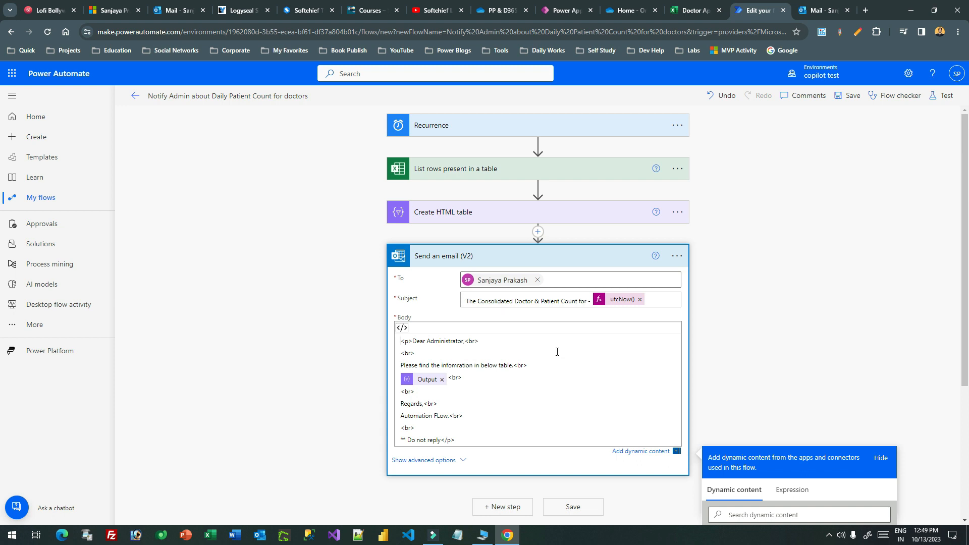
pyautogui.press('Return')
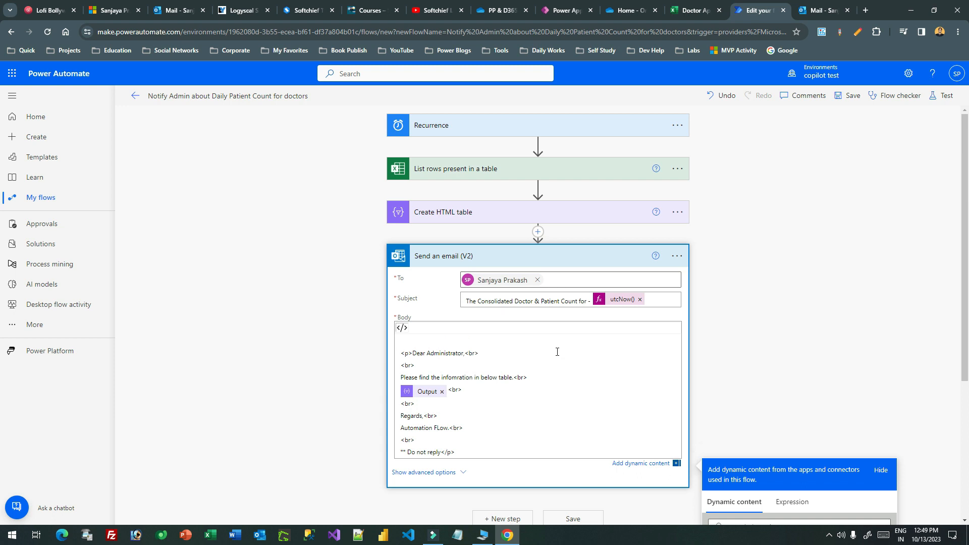
pyautogui.write('<stye')
# - Search the web for "css style for table" in a new tab and open the W3Schools fancy table example's code
pyautogui.click(866, 13)
pyautogui.write('css ')
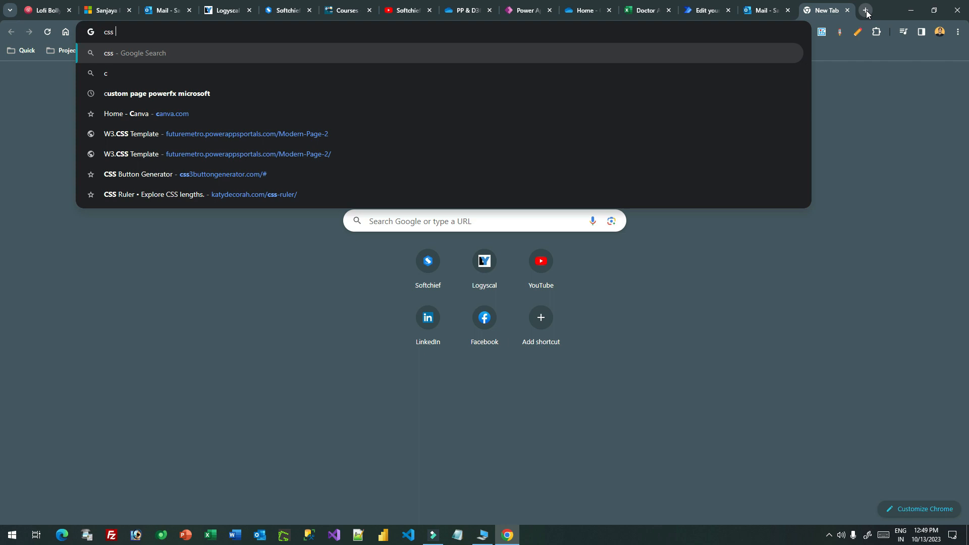
pyautogui.write('style for tabl')
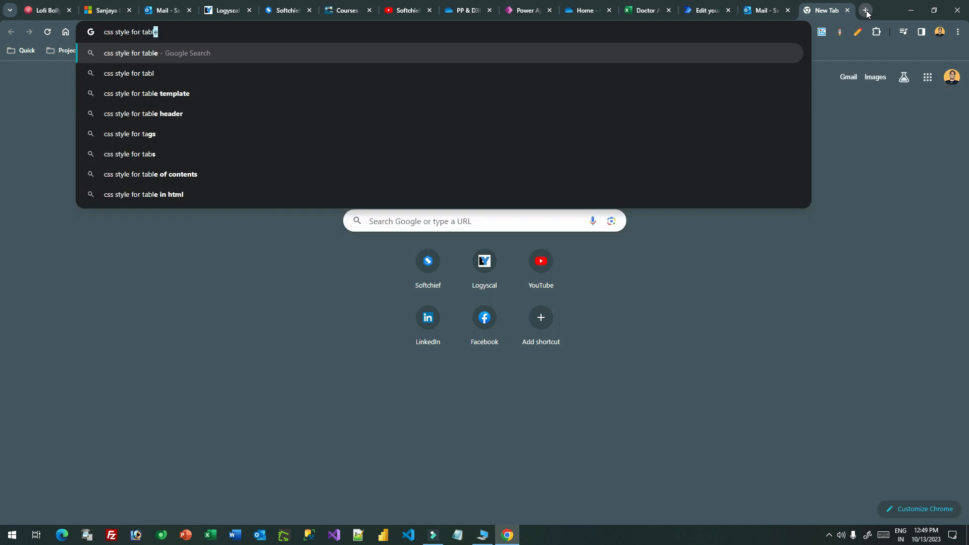
pyautogui.press('Return')
pyautogui.click(134, 184)
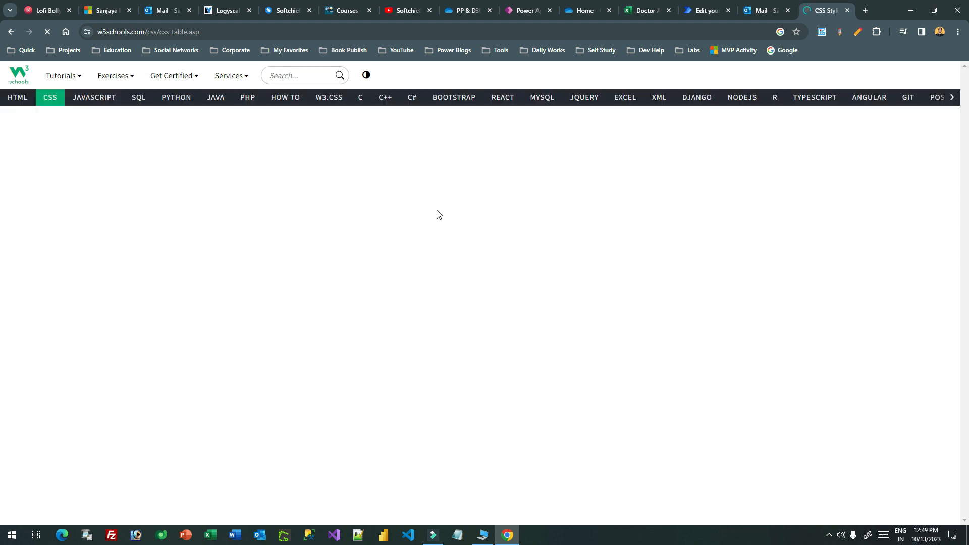
pyautogui.scroll(-2, 485, 217)
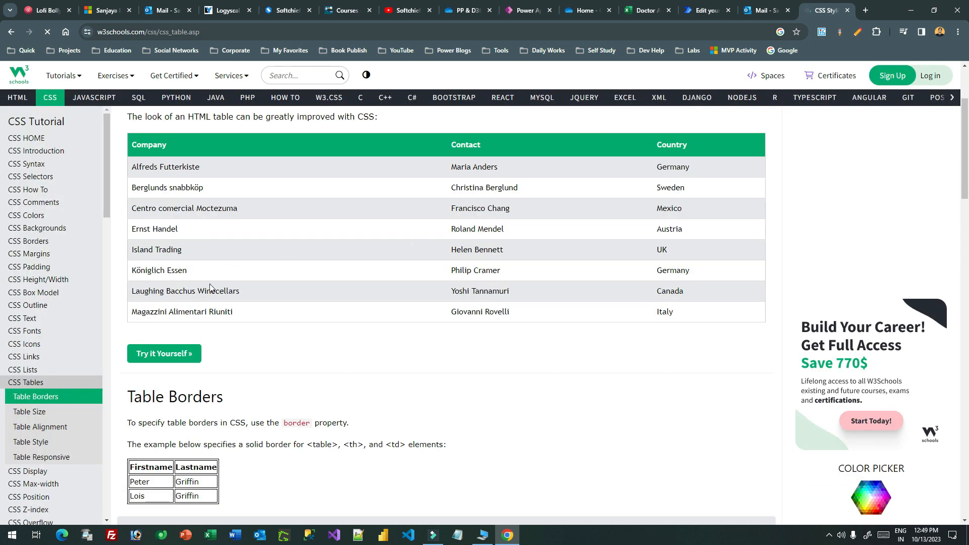
pyautogui.click(168, 351)
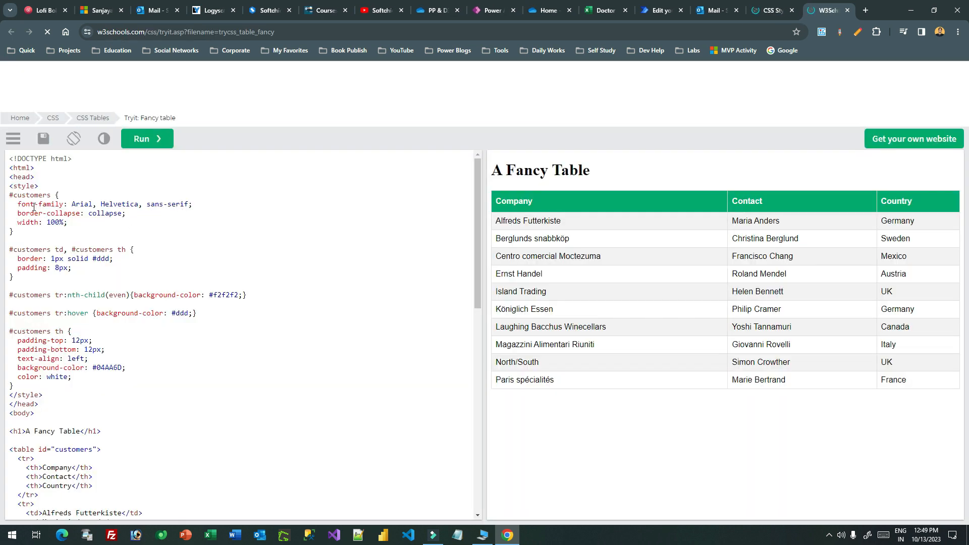
# - Copy the example's whole <style> block, close the W3Schools tabs, and paste it over the <style> tag in the email body
pyautogui.moveTo(21, 386); pyautogui.dragTo(51, 394)
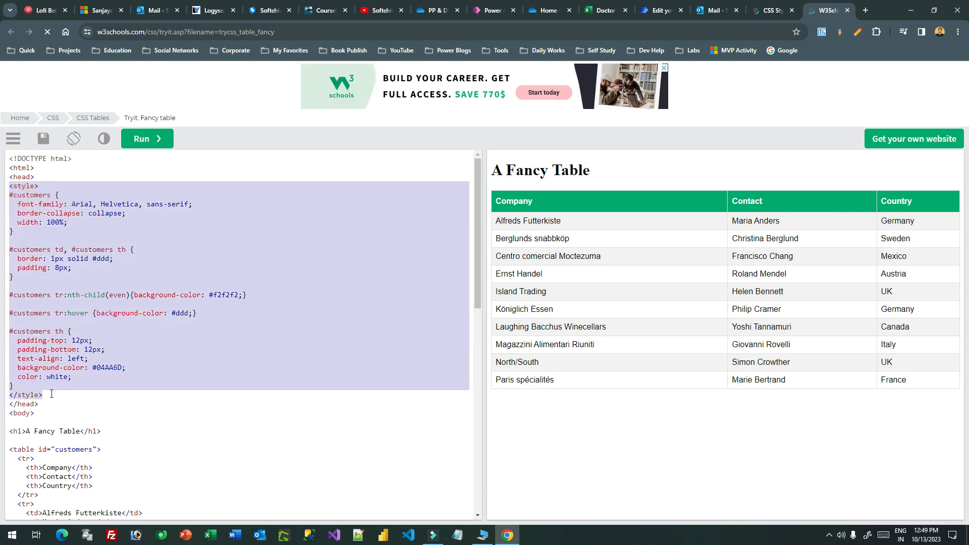
pyautogui.click(847, 10)
pyautogui.click(847, 10)
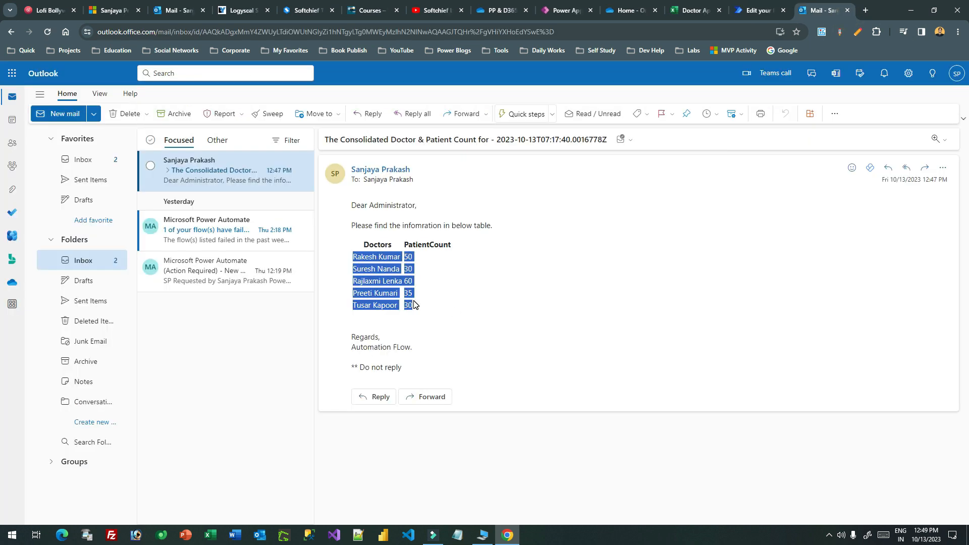
pyautogui.click(757, 10)
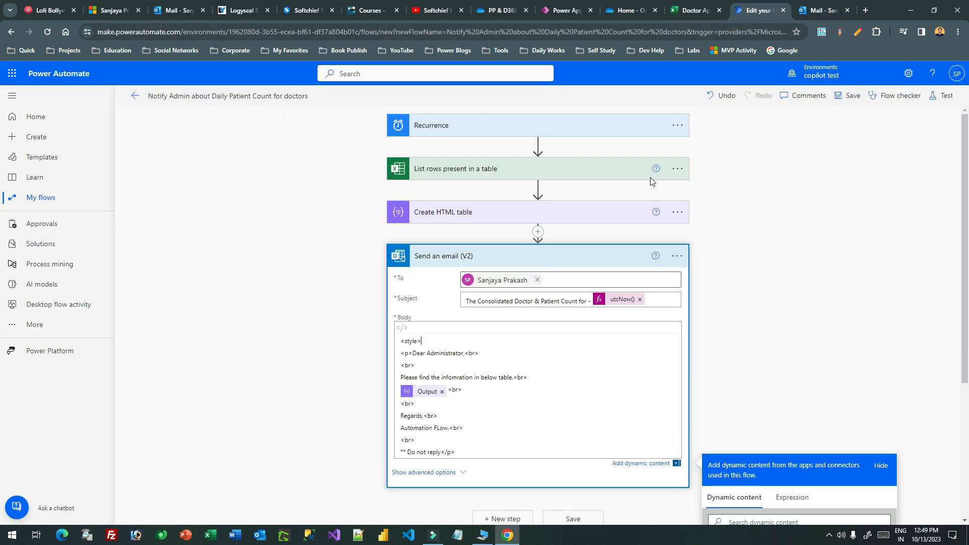
pyautogui.moveTo(424, 341); pyautogui.dragTo(399, 353)
pyautogui.hotkey('ctrl', 'v')
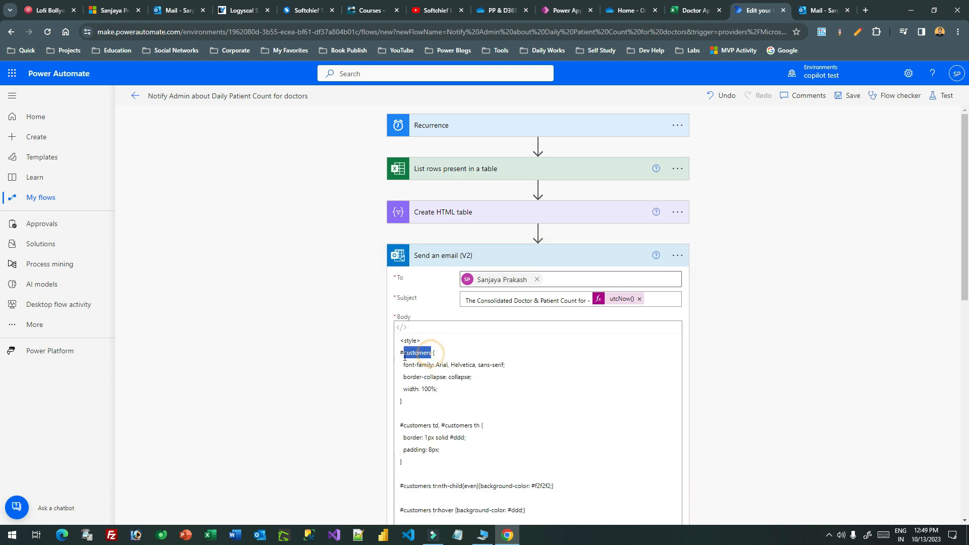
# - Replace #customers with table in the font rule and in the td and th border rule of the email's CSS
pyautogui.write('table')
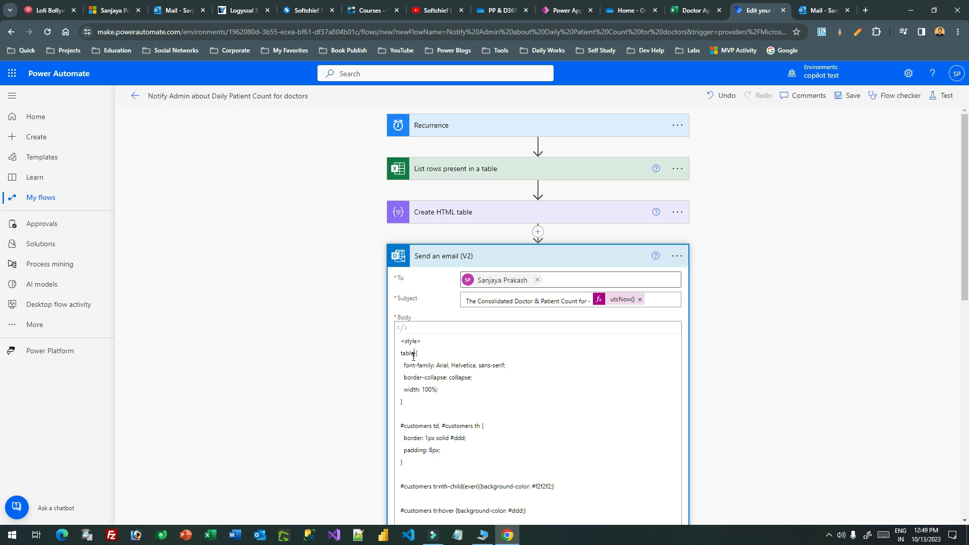
pyautogui.doubleClick(413, 353)
pyautogui.hotkey('ctrl', 'c')
pyautogui.moveTo(432, 426)
pyautogui.mouseDown()
pyautogui.moveTo(403, 427)
pyautogui.moveTo(456, 427)
pyautogui.moveTo(430, 428)
pyautogui.mouseUp()
pyautogui.hotkey('ctrl', 'v')
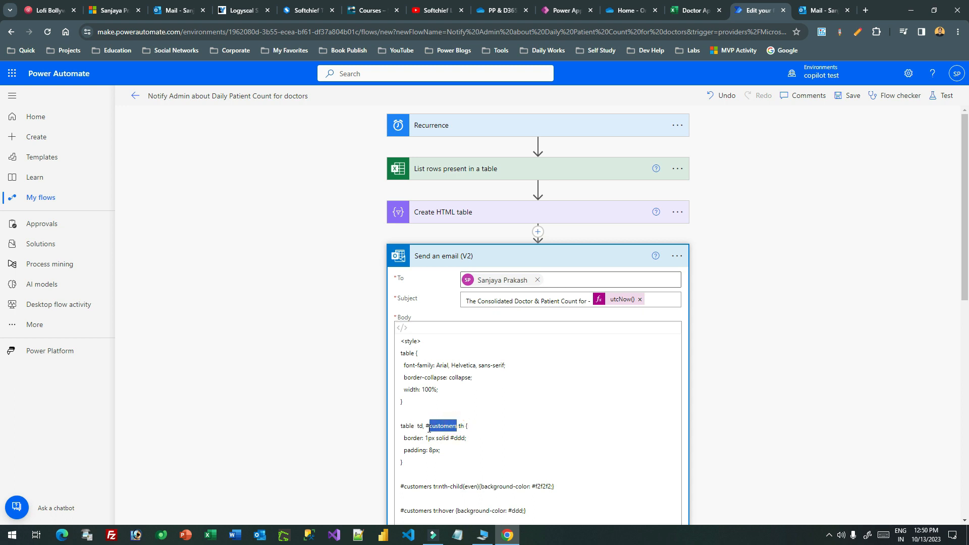
pyautogui.hotkey('ctrl', 'v')
pyautogui.click(430, 425)
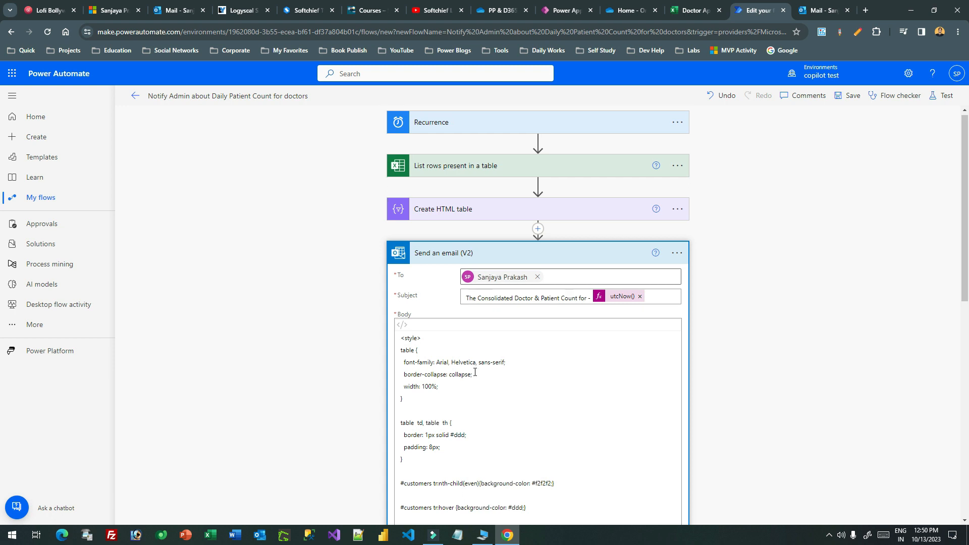
# - Replace #customers with table in the tr:nth-child(even), tr:hover and th header rules of the email's CSS
pyautogui.scroll(-3, 474, 372)
pyautogui.doubleClick(426, 352)
pyautogui.hotkey('ctrl', 'v')
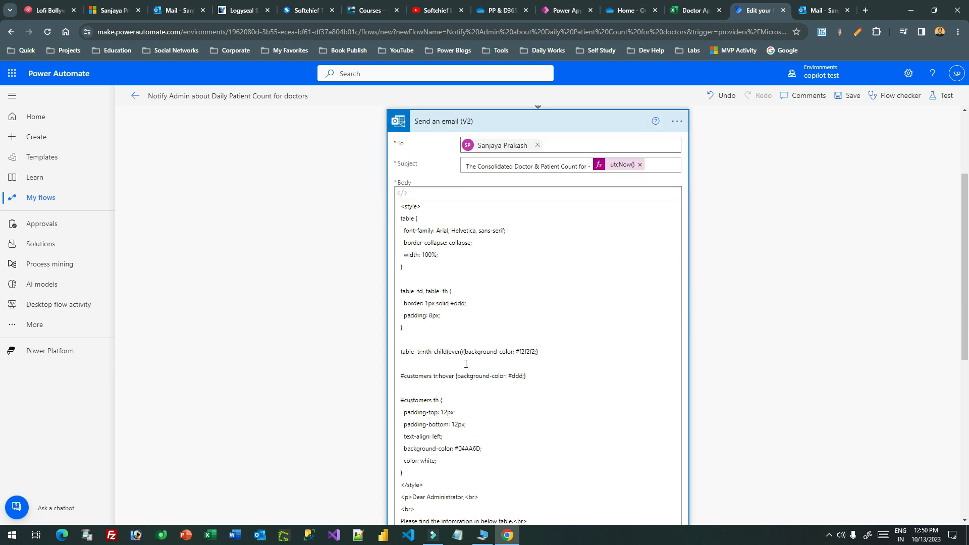
pyautogui.doubleClick(416, 376)
pyautogui.hotkey('ctrl', 'v')
pyautogui.doubleClick(426, 400)
pyautogui.hotkey('ctrl', 'v')
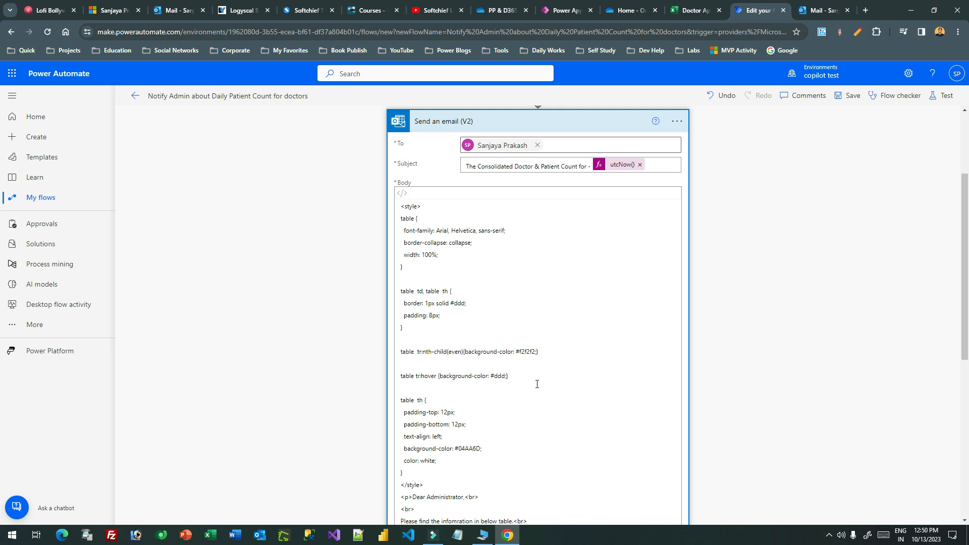
pyautogui.scroll(-3, 537, 384)
pyautogui.scroll(6, 532, 233)
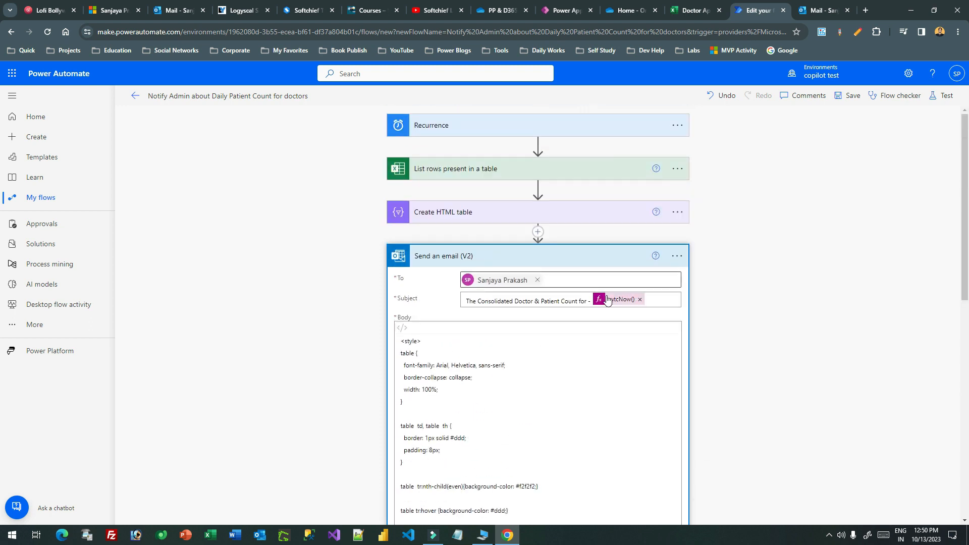
pyautogui.click(397, 328)
pyautogui.click(505, 347)
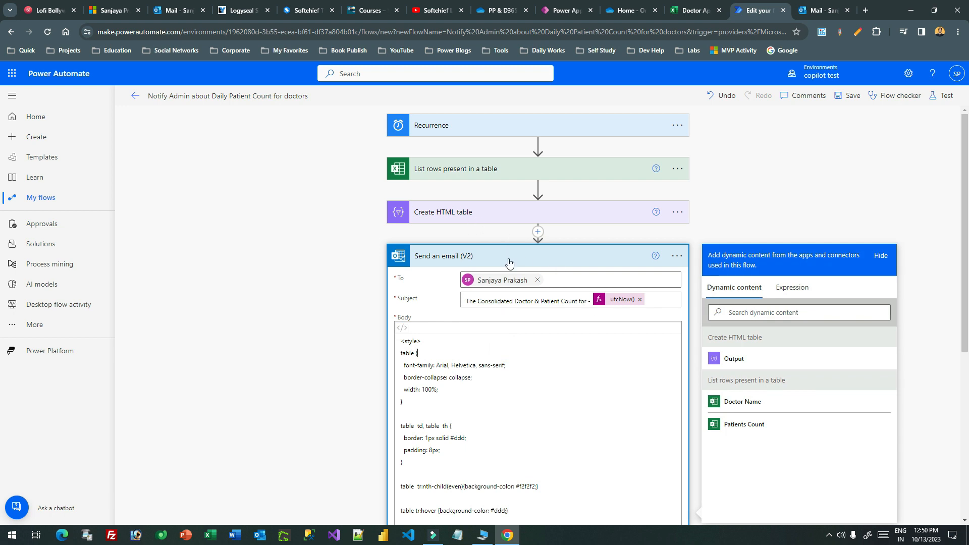
# - Insert a Date Time "Convert time zone" action between Create HTML table and Send an email (V2)
pyautogui.click(538, 231)
pyautogui.click(544, 246)
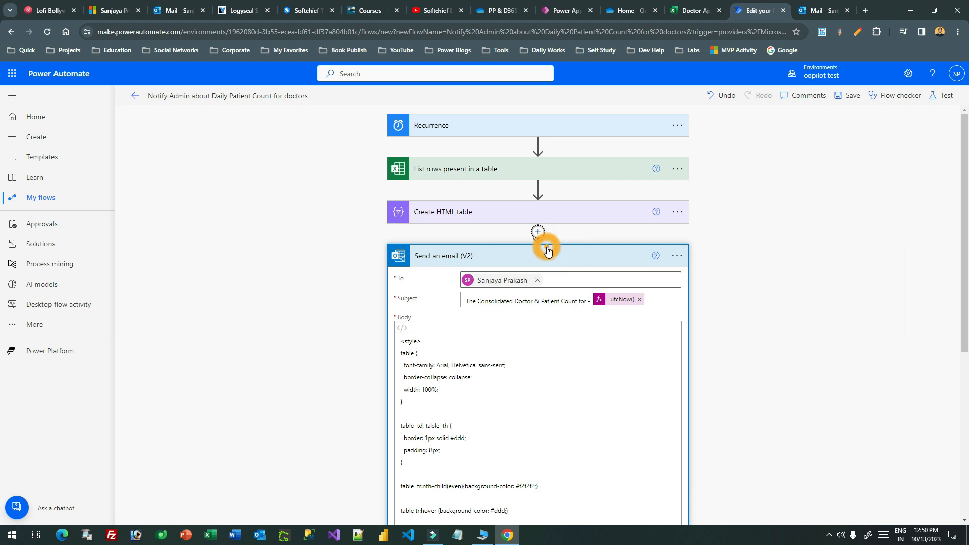
pyautogui.click(483, 280)
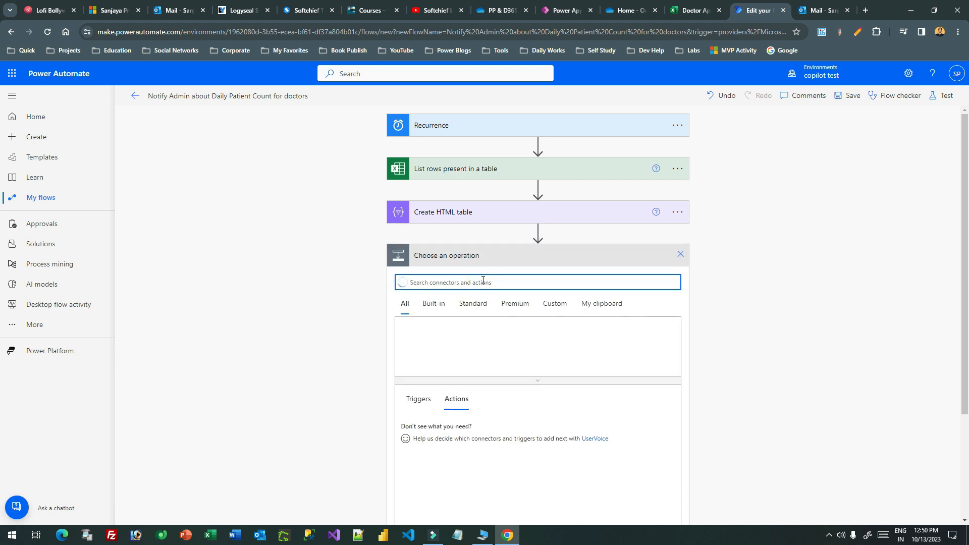
pyautogui.write('convert timezone')
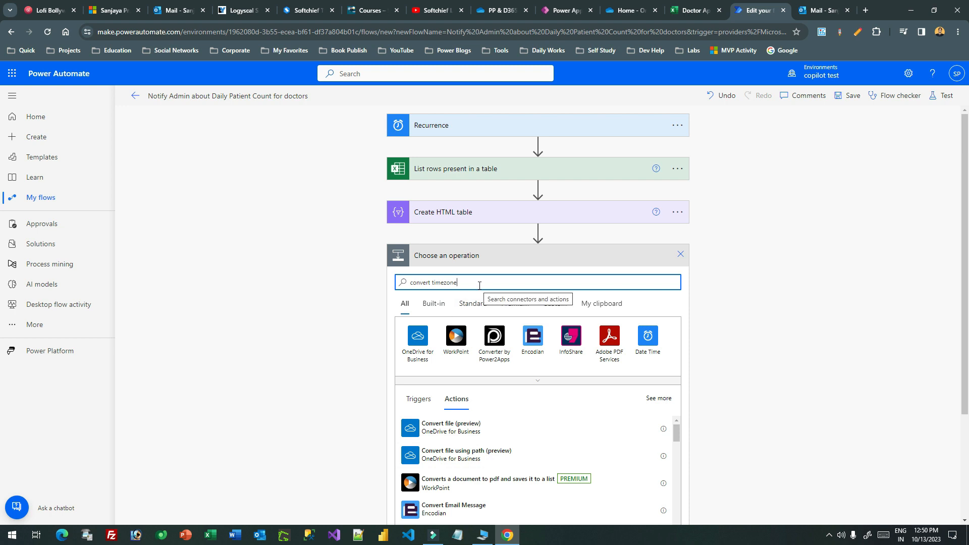
pyautogui.click(648, 343)
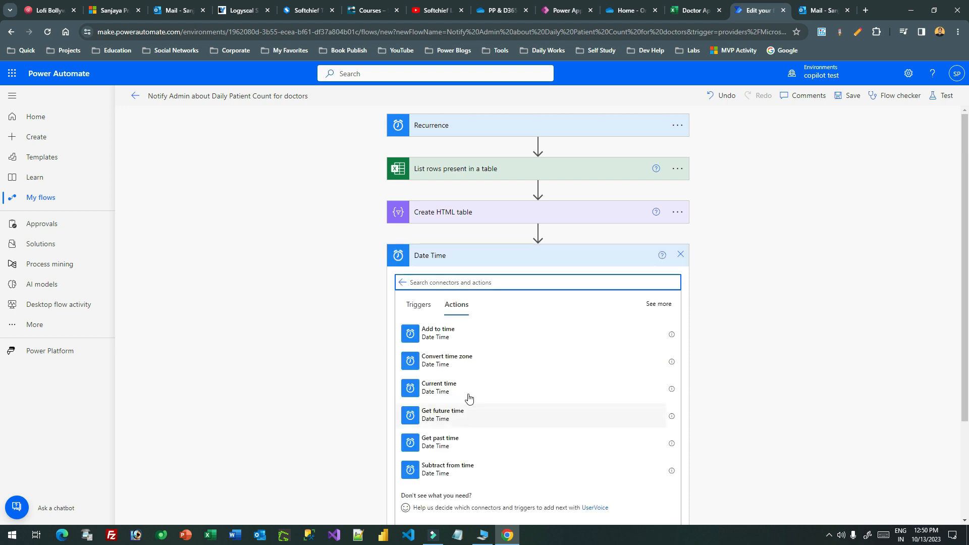
pyautogui.click(449, 356)
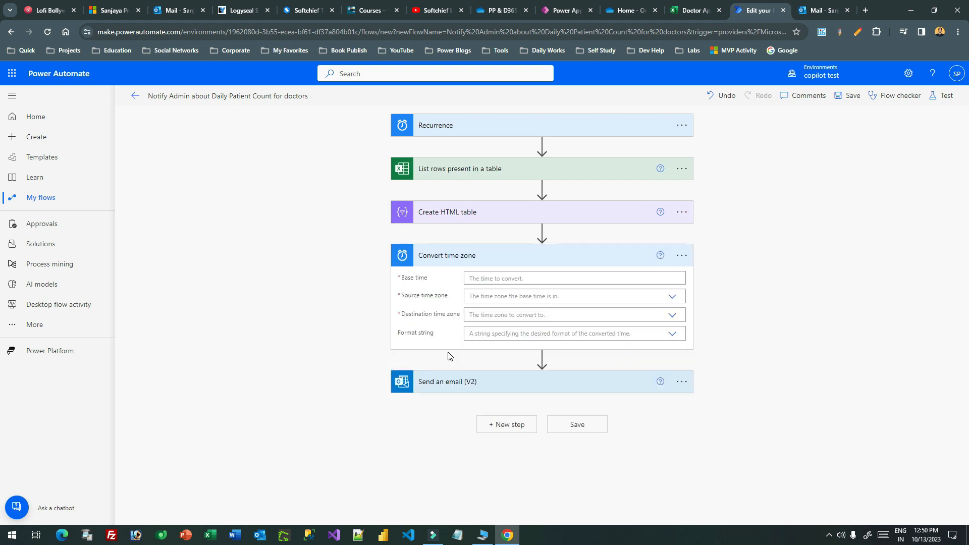
# - Set the Convert time zone action's base time to the expression utcNow()
pyautogui.click(497, 277)
pyautogui.click(793, 329)
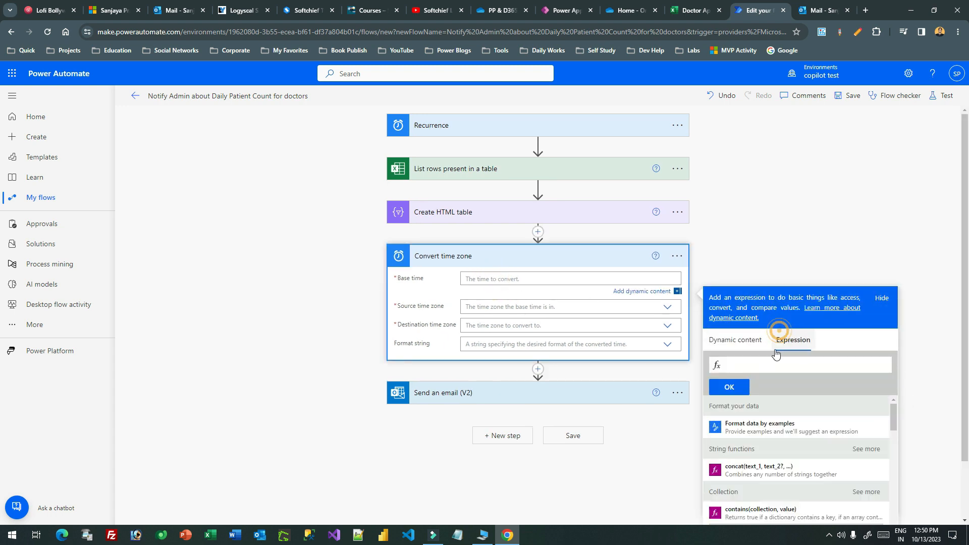
pyautogui.write('n')
pyautogui.press('BackSpace')
pyautogui.write('utc')
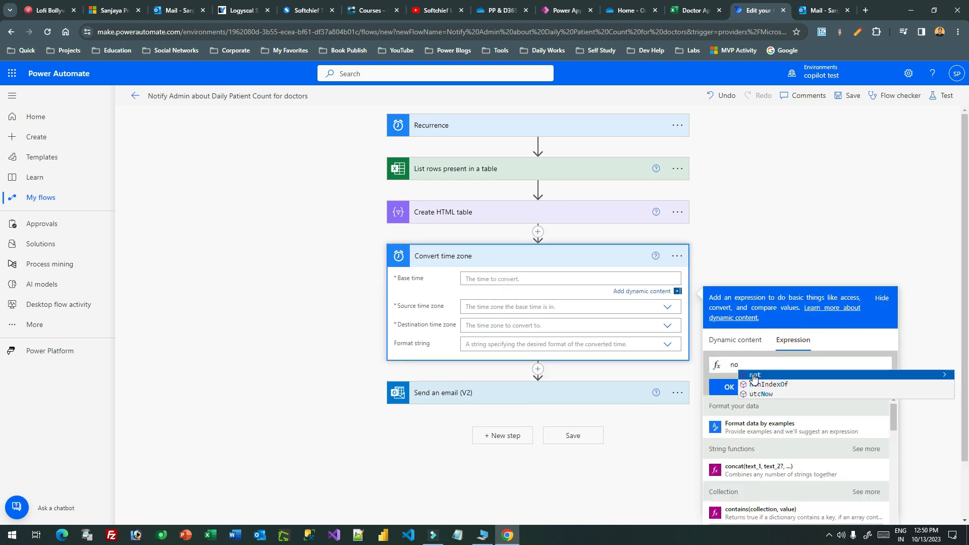
pyautogui.click(768, 395)
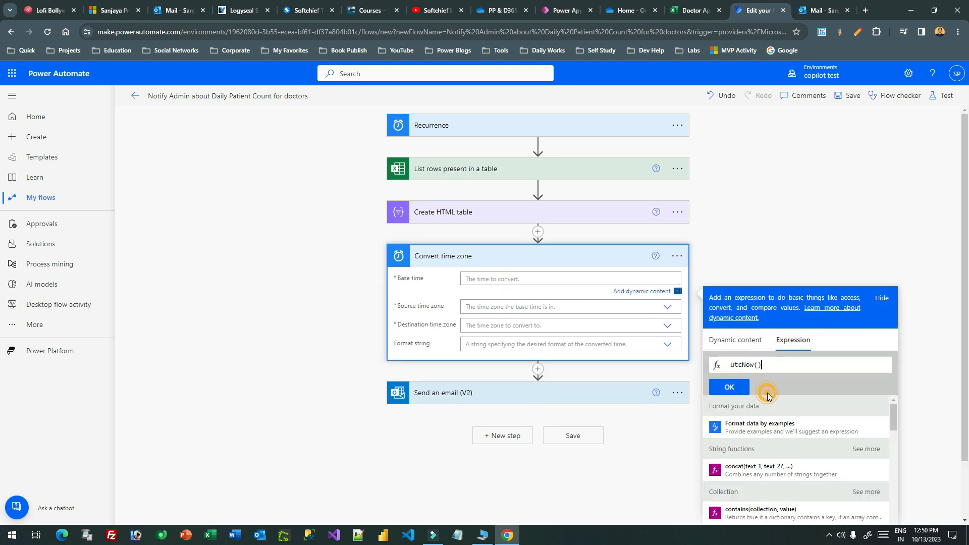
pyautogui.click(733, 388)
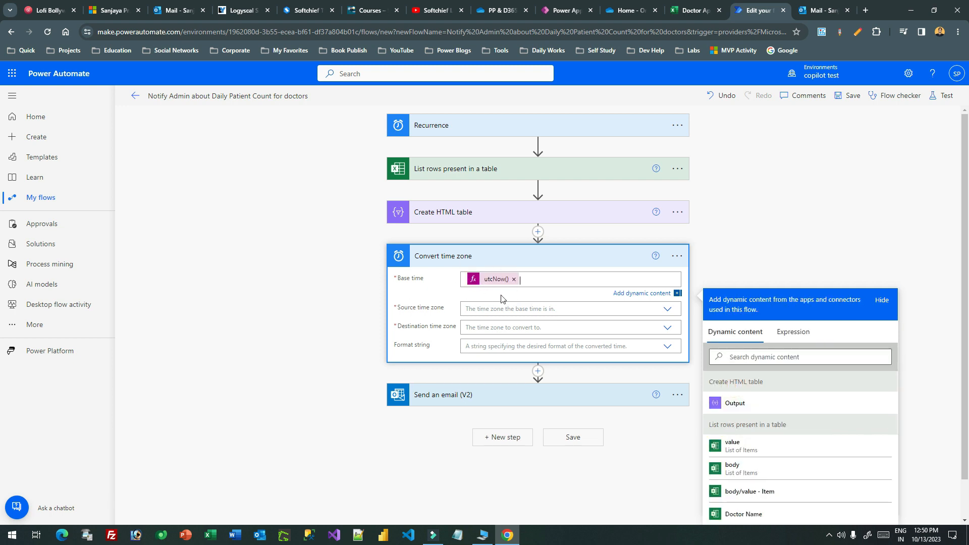
# - Set the Convert time zone action's source time zone to (UTC) Coordinated Universal Time
pyautogui.click(643, 308)
pyautogui.moveTo(679, 326); pyautogui.dragTo(680, 384)
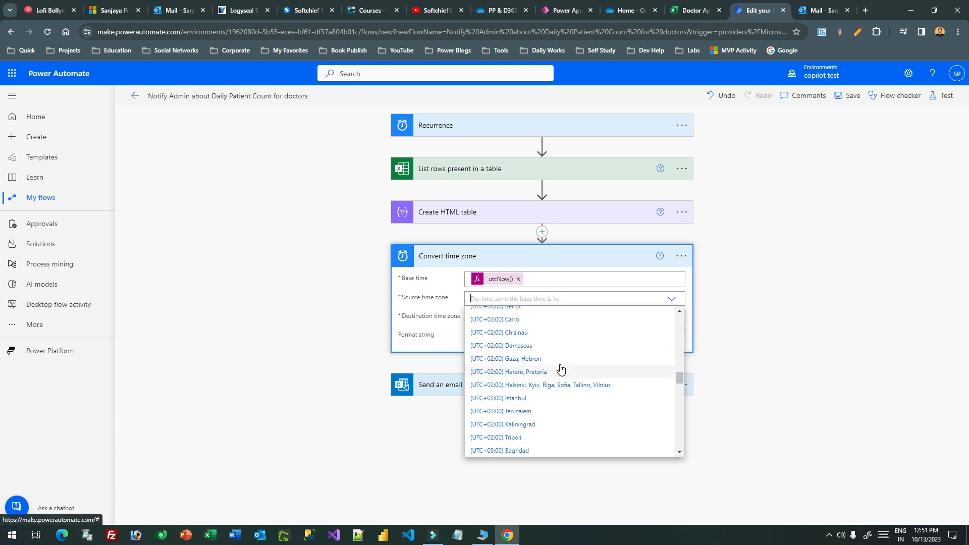
pyautogui.scroll(-3, 560, 368)
pyautogui.scroll(10, 561, 368)
pyautogui.scroll(-6, 554, 370)
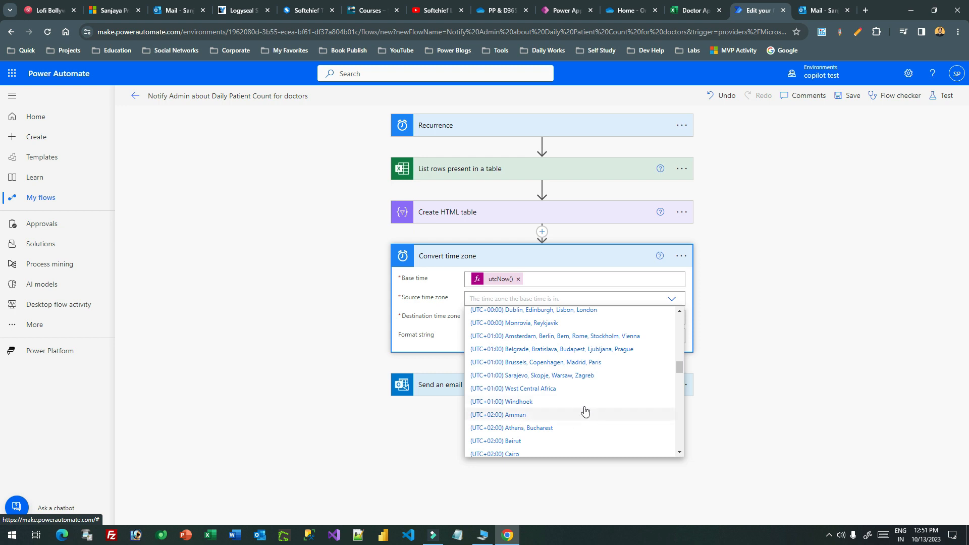
pyautogui.scroll(-5, 584, 410)
pyautogui.scroll(-1, 590, 397)
pyautogui.scroll(11, 593, 394)
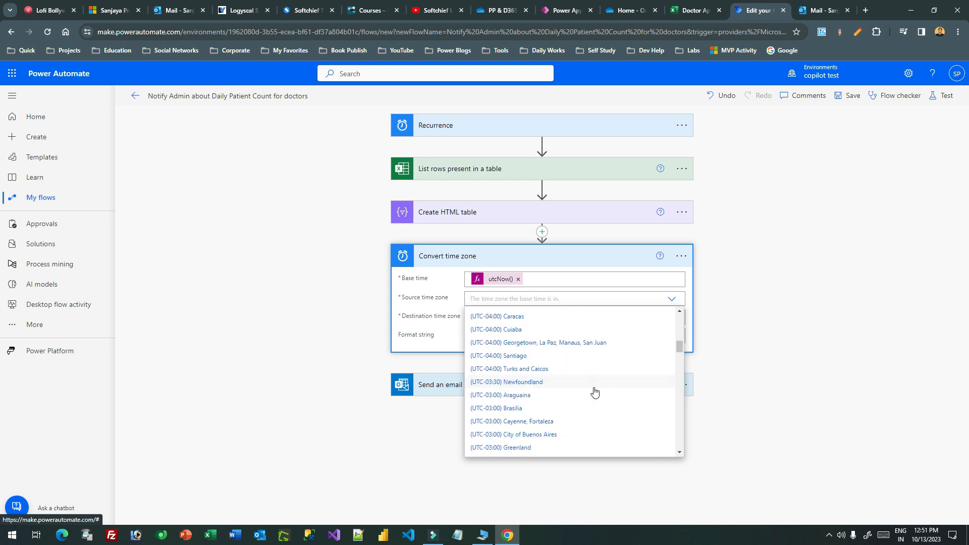
pyautogui.scroll(-3, 594, 392)
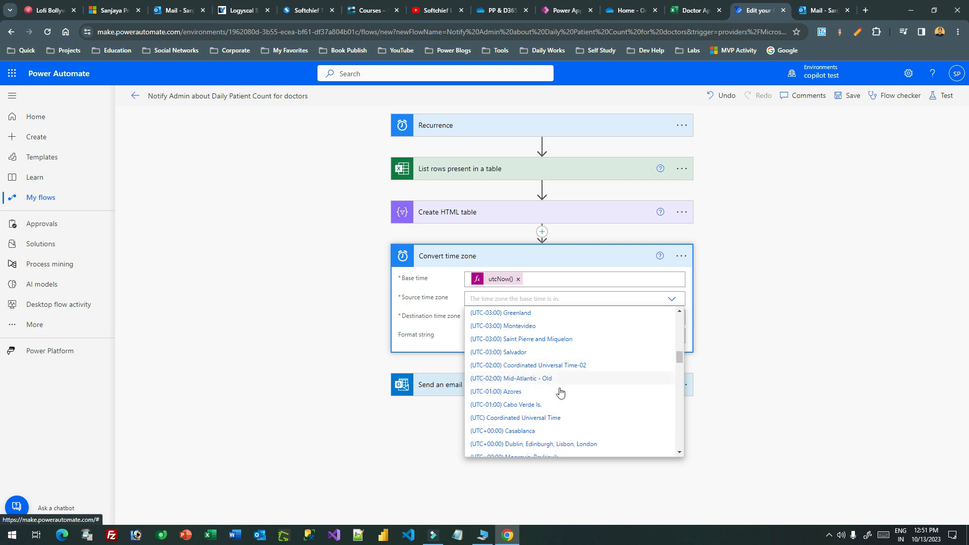
pyautogui.click(528, 419)
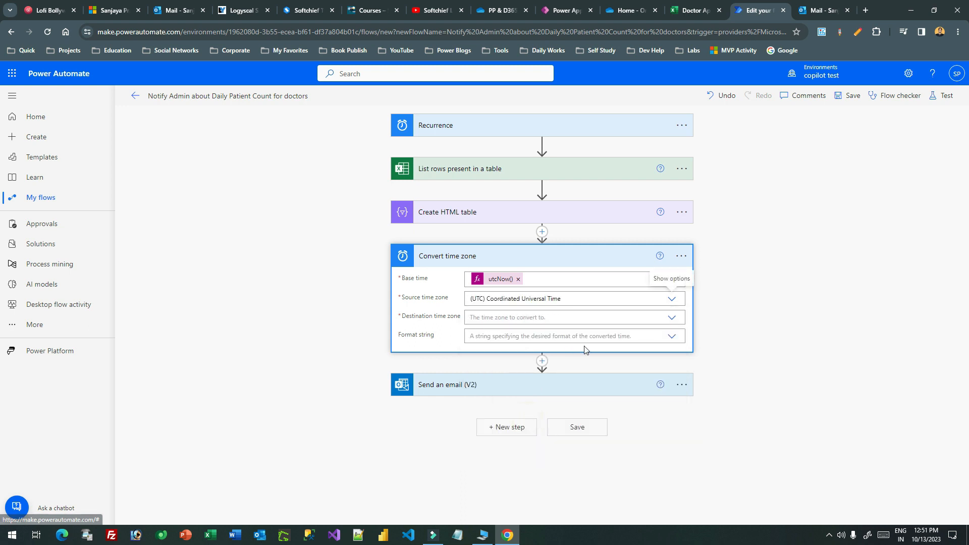
# - Set the destination time zone to (UTC+05:30) Chennai, Kolkata, Mumbai, New Delhi and the format string to Full date/time pattern (short time) [f]
pyautogui.click(665, 320)
pyautogui.moveTo(678, 336); pyautogui.dragTo(679, 417)
pyautogui.click(595, 417)
pyautogui.click(512, 333)
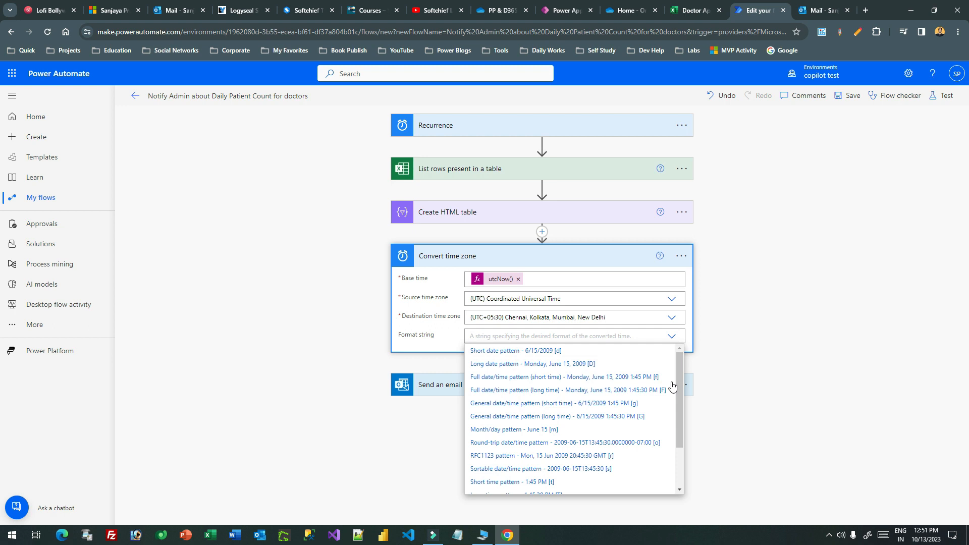
pyautogui.click(558, 379)
pyautogui.click(571, 270)
# - Replace the utcNow() expression in the Send an email (V2) subject with the Converted time output of Convert time zone
pyautogui.click(533, 296)
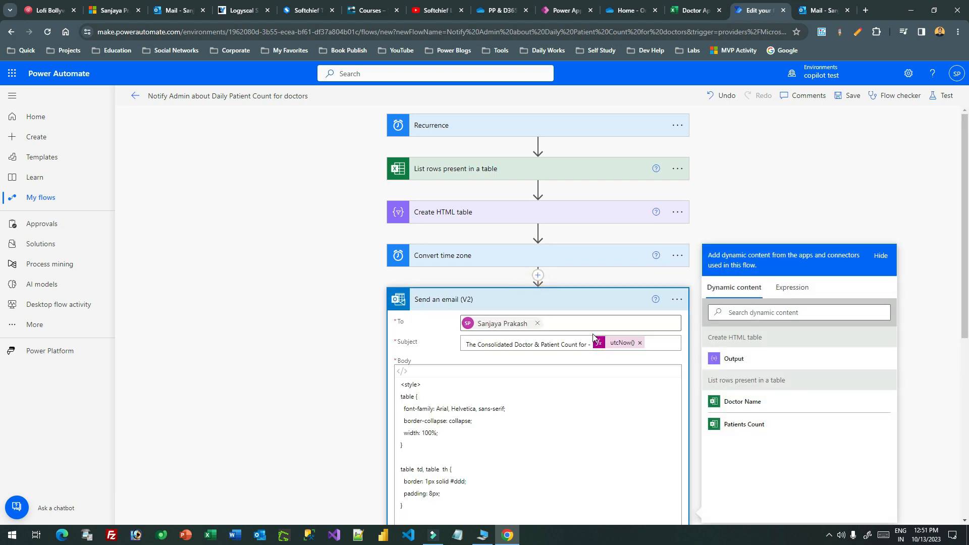
pyautogui.click(639, 342)
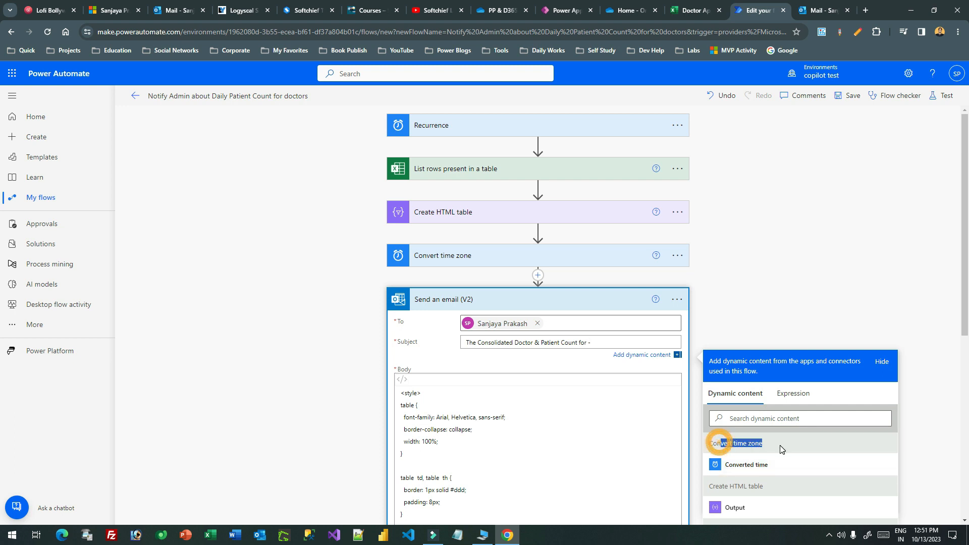
pyautogui.click(732, 466)
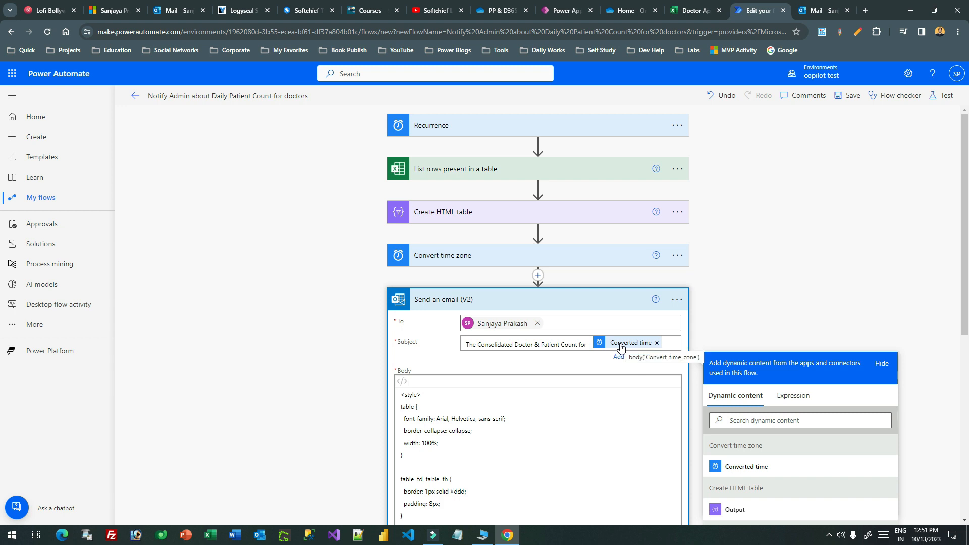
pyautogui.click(716, 248)
# - Save the flow and run an automatic test with a recently used trigger
pyautogui.click(852, 96)
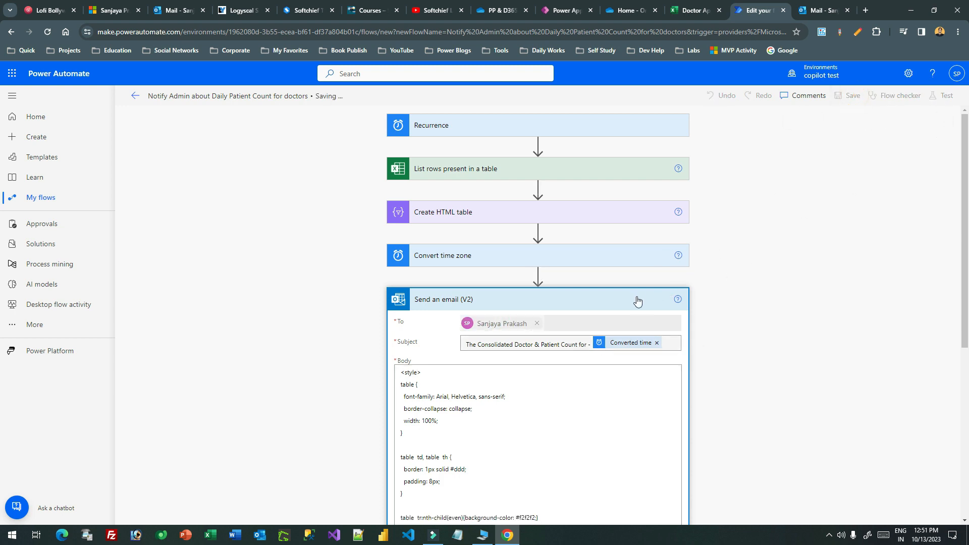
pyautogui.click(622, 298)
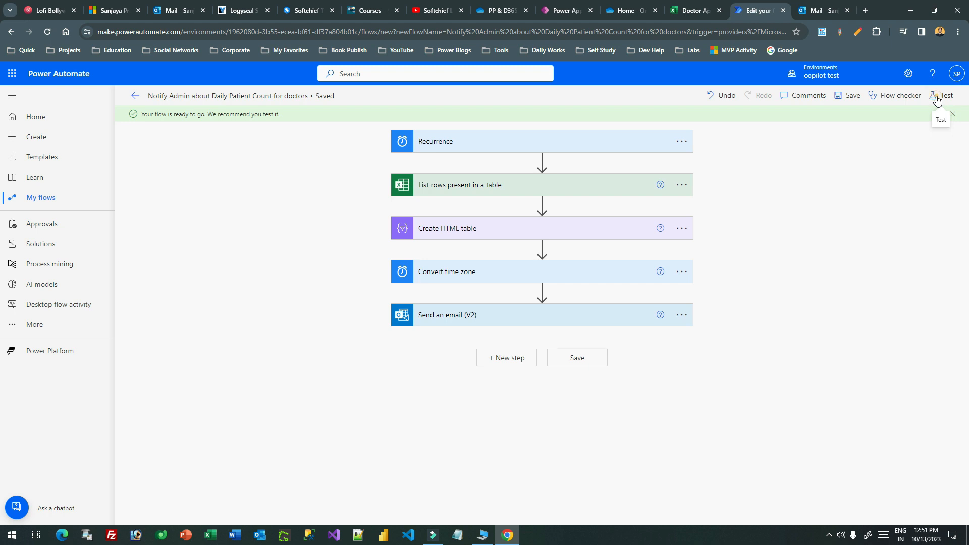
pyautogui.click(937, 99)
pyautogui.click(780, 137)
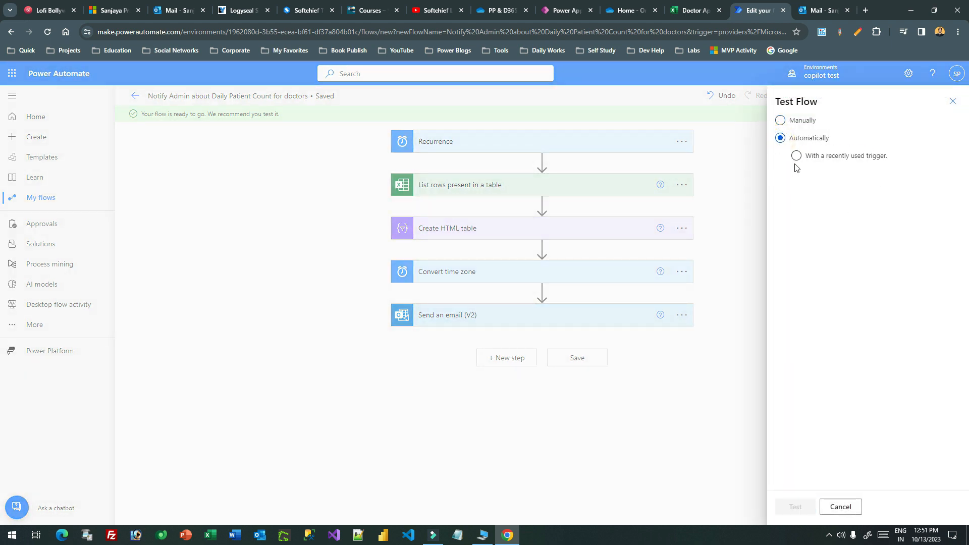
pyautogui.click(796, 155)
pyautogui.click(784, 175)
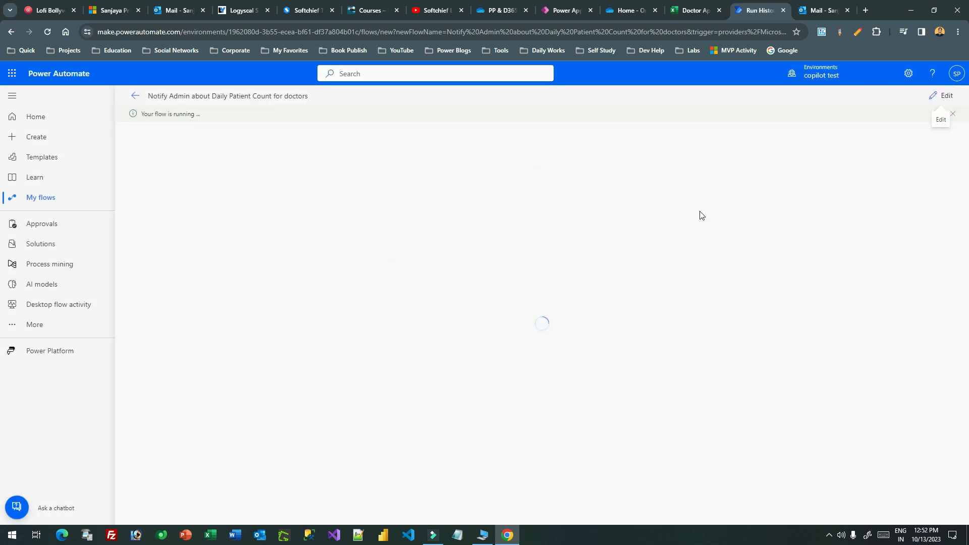
# - Switch to Outlook and open the newest Consolidated Doctor & Patient Count email in the inbox
pyautogui.click(817, 11)
pyautogui.click(217, 222)
pyautogui.click(211, 169)
pyautogui.click(207, 237)
pyautogui.click(209, 167)
pyautogui.click(205, 231)
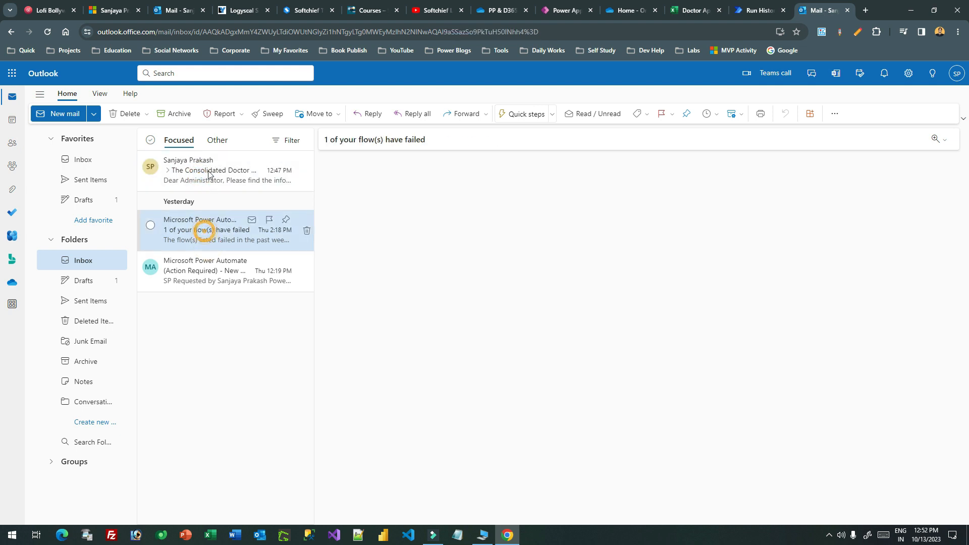
pyautogui.click(208, 173)
pyautogui.click(108, 200)
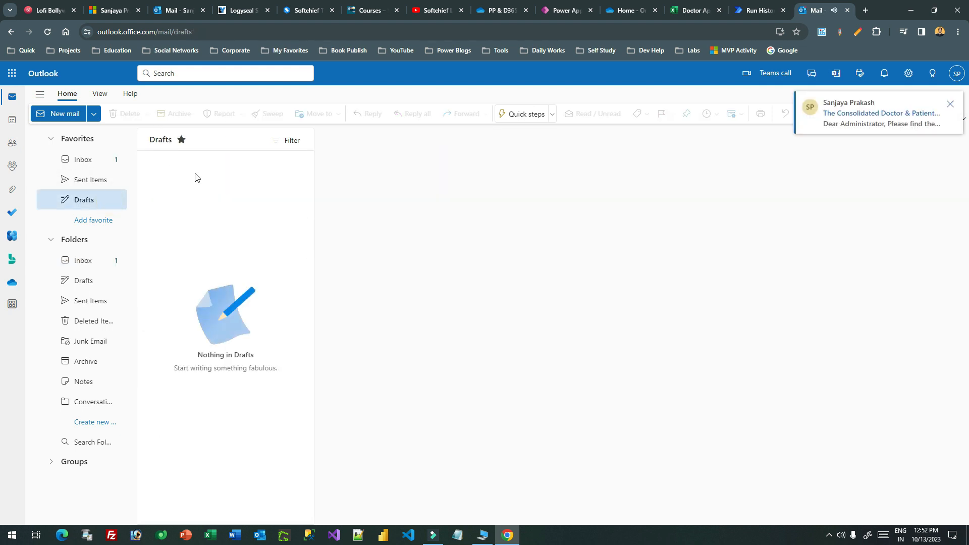
pyautogui.click(97, 159)
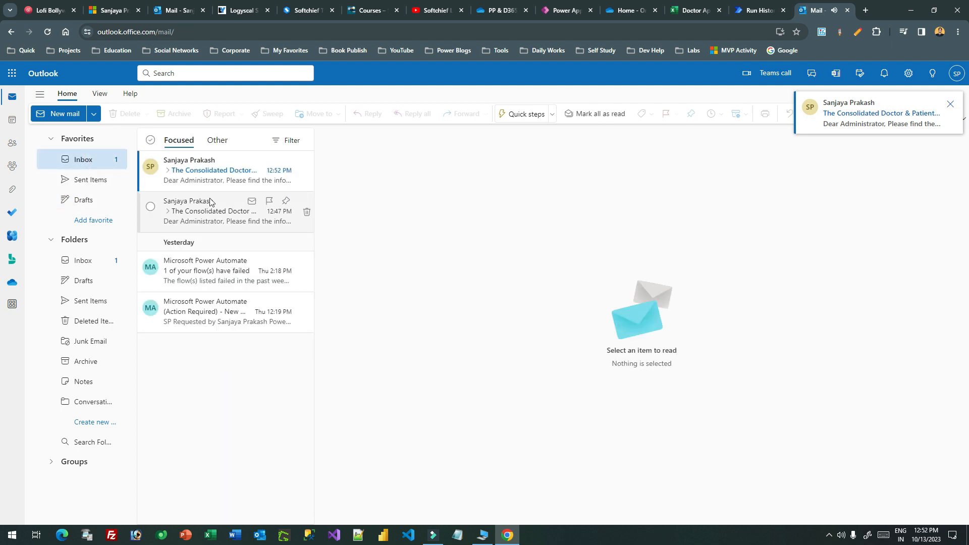
pyautogui.click(208, 174)
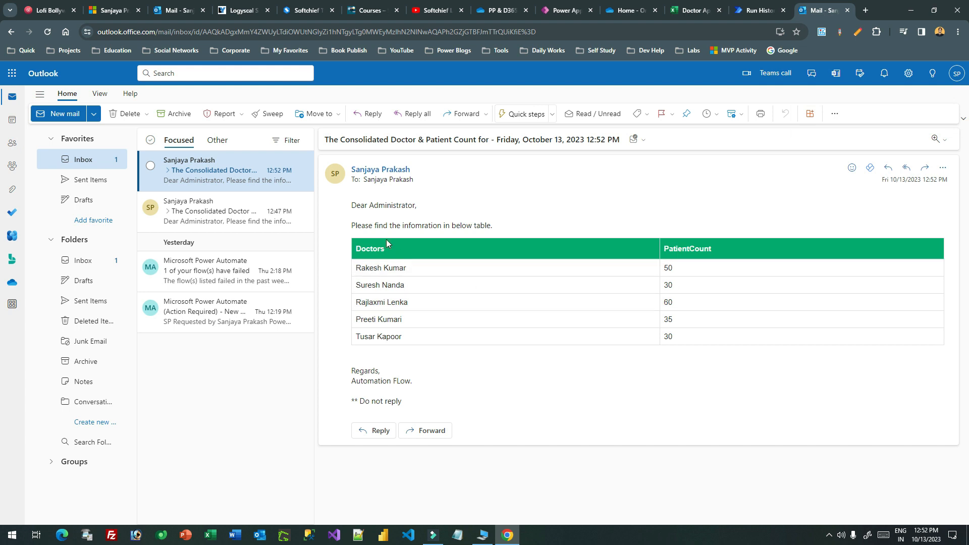
# - Check the converted date in the email's subject, the styled doctors table and its PatientCount column
pyautogui.moveTo(501, 143); pyautogui.dragTo(617, 137)
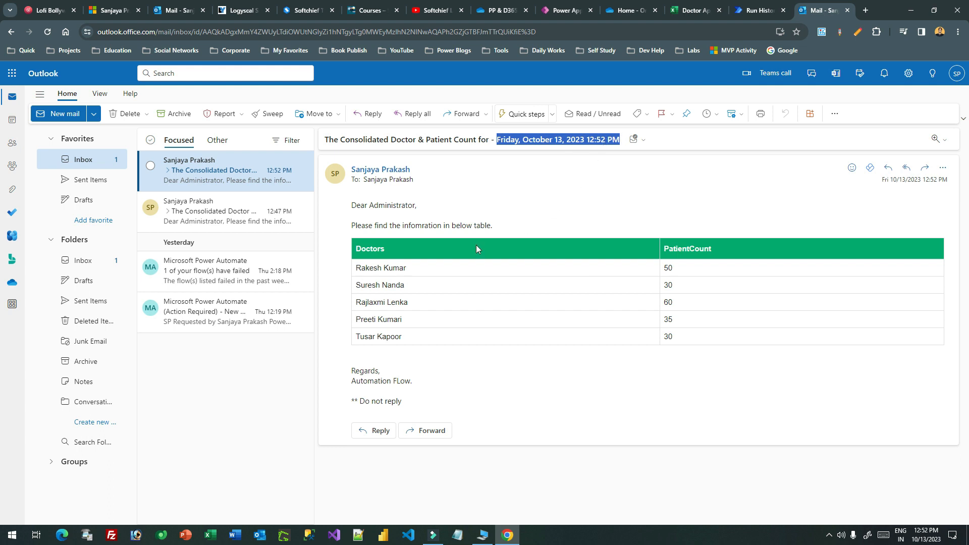
pyautogui.moveTo(403, 250); pyautogui.dragTo(737, 339)
pyautogui.click(737, 340)
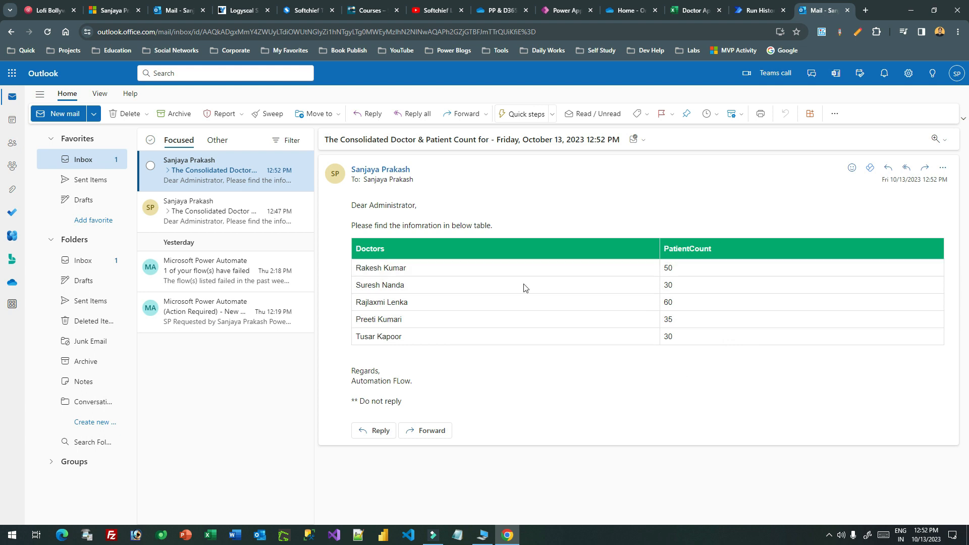
pyautogui.click(555, 218)
pyautogui.moveTo(663, 267); pyautogui.dragTo(674, 338)
pyautogui.click(674, 338)
# - Return to Power Automate, reopen the flow for editing and insert an Initialize variable action between List rows present in a table and Create HTML table
pyautogui.click(734, 17)
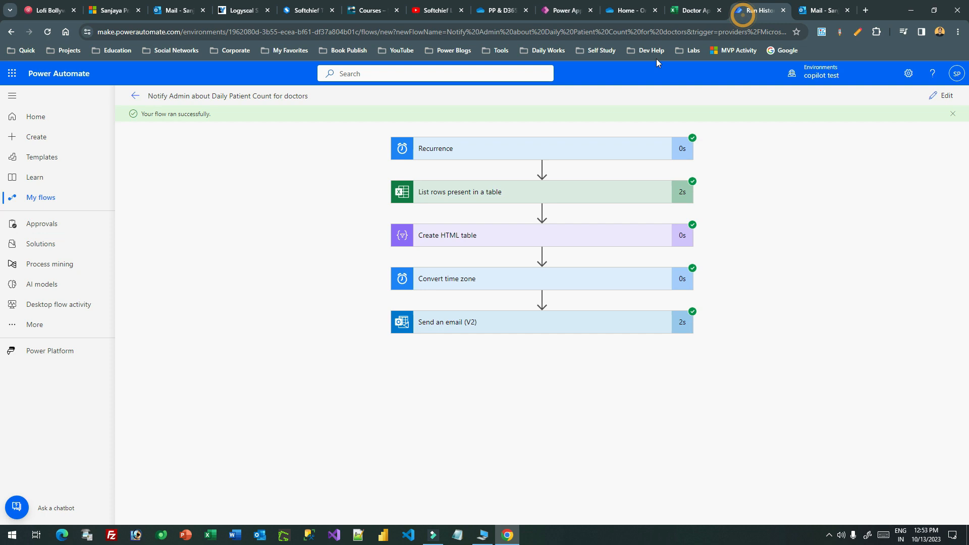
pyautogui.click(938, 94)
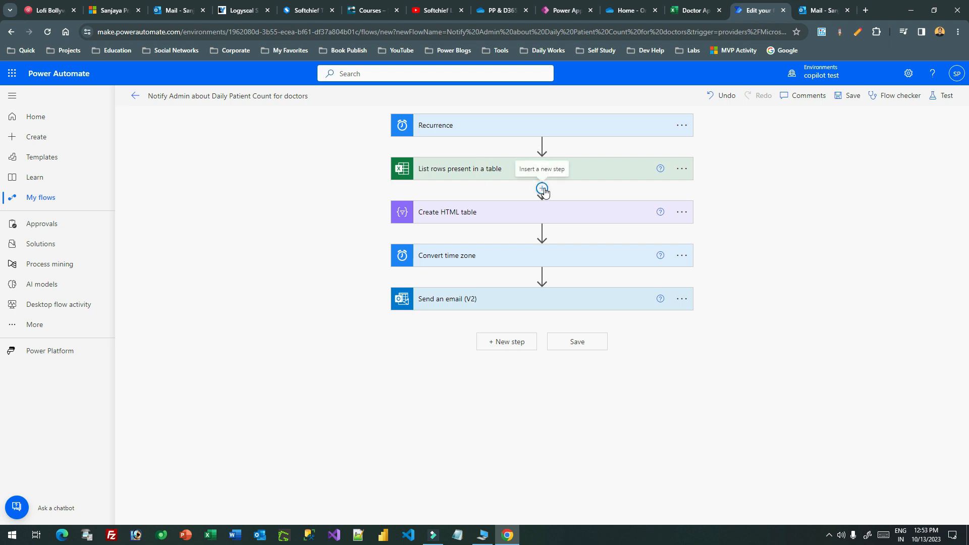
pyautogui.click(543, 190)
pyautogui.click(522, 203)
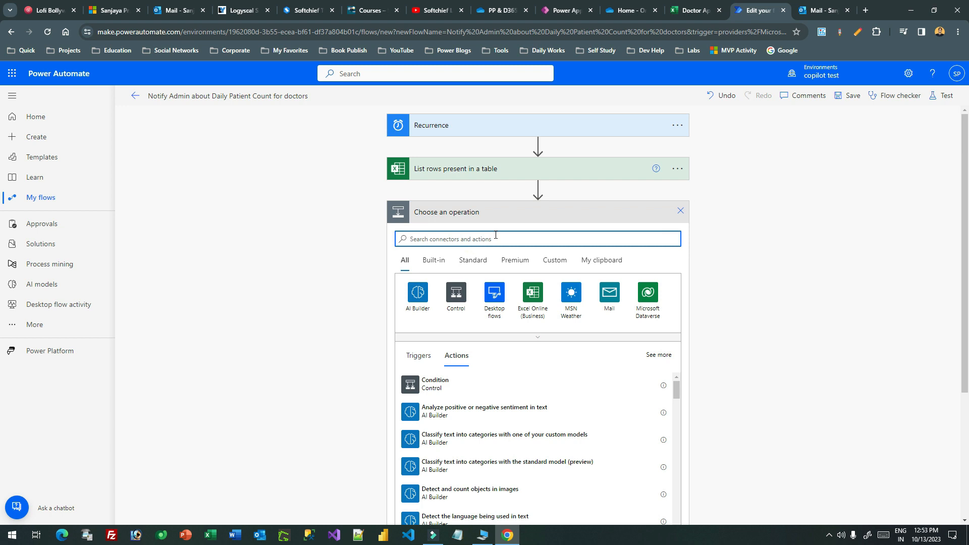
pyautogui.write('variabl')
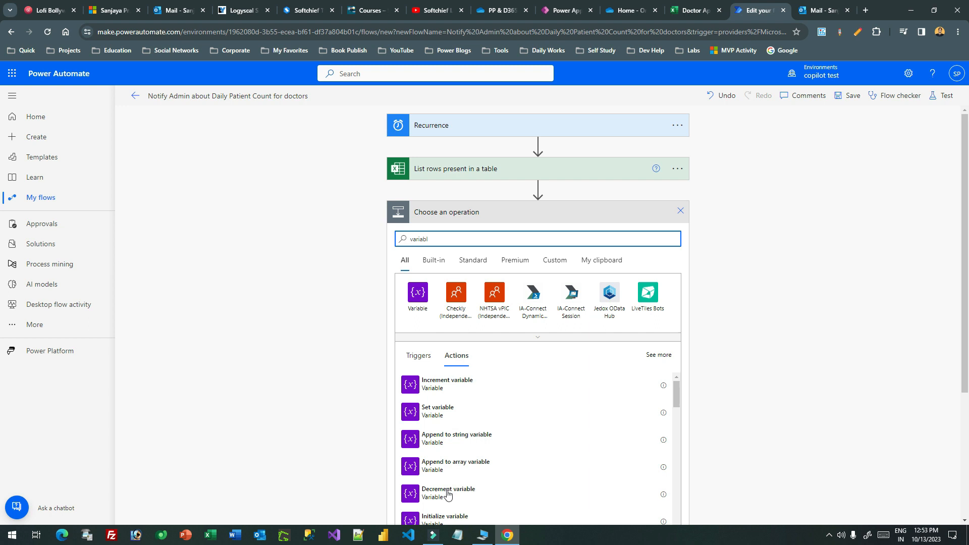
pyautogui.click(446, 517)
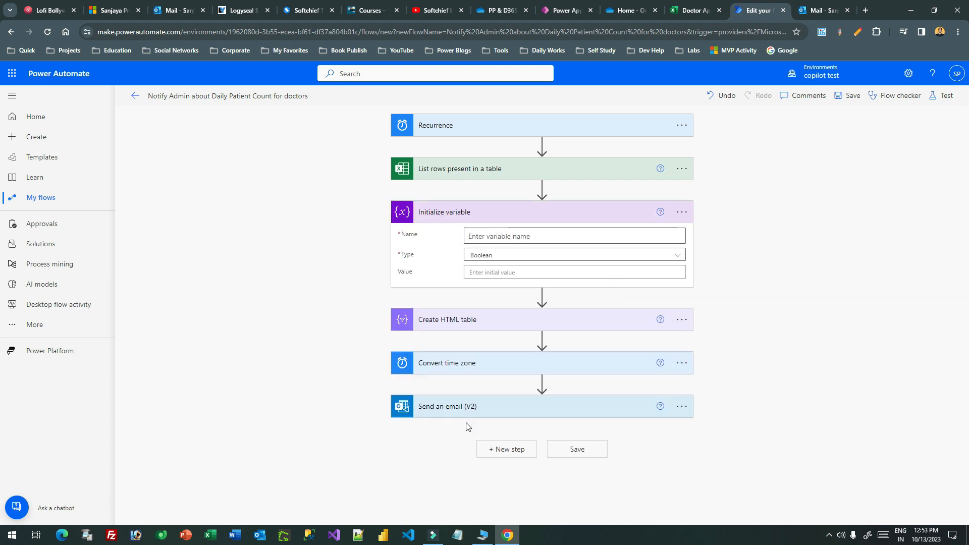
# - Name the new variable Total Patient and set its type to Integer
pyautogui.click(501, 237)
pyautogui.write('Counter')
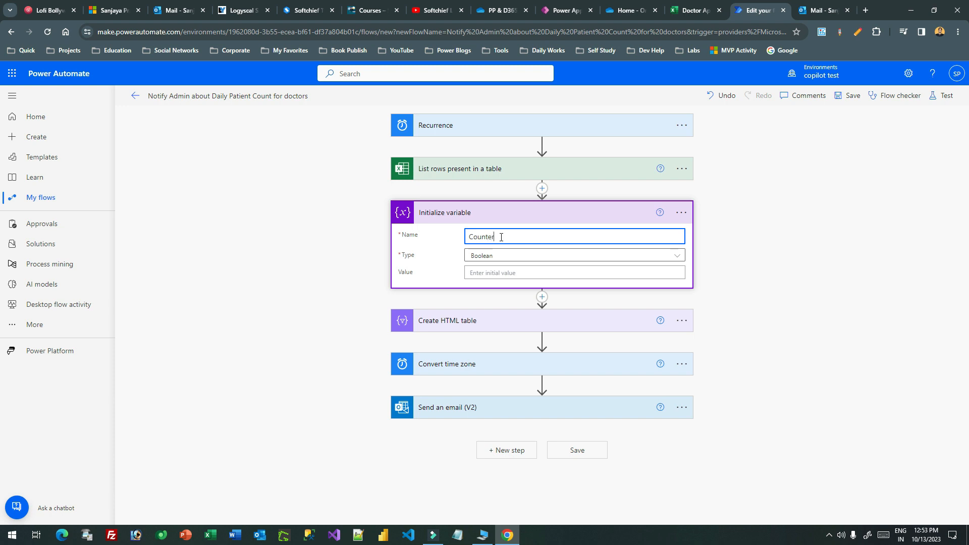
pyautogui.press('BackSpace')
pyautogui.write('Total Patient')
pyautogui.click(520, 255)
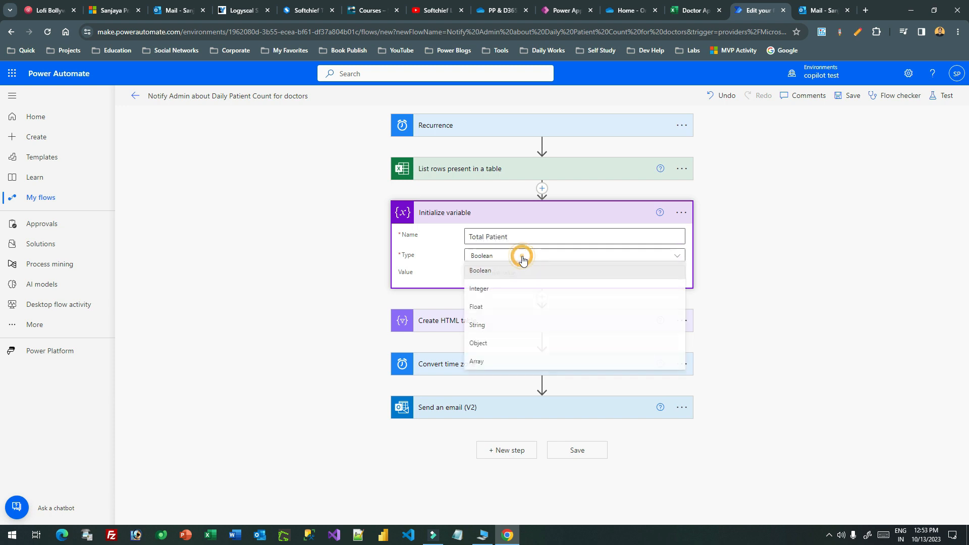
pyautogui.click(504, 291)
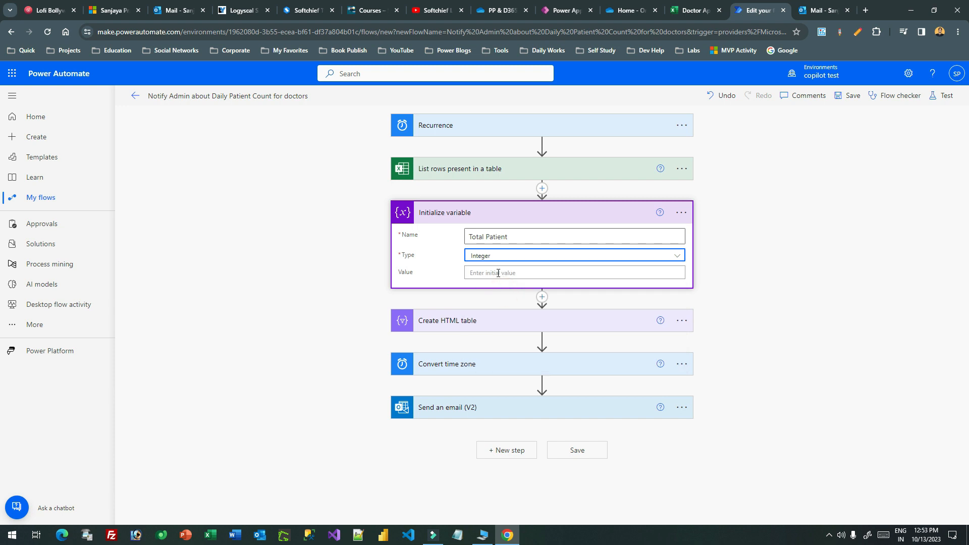
# - Rename the Initialize variable action to Total Patient Variable
pyautogui.moveTo(544, 237); pyautogui.dragTo(426, 243)
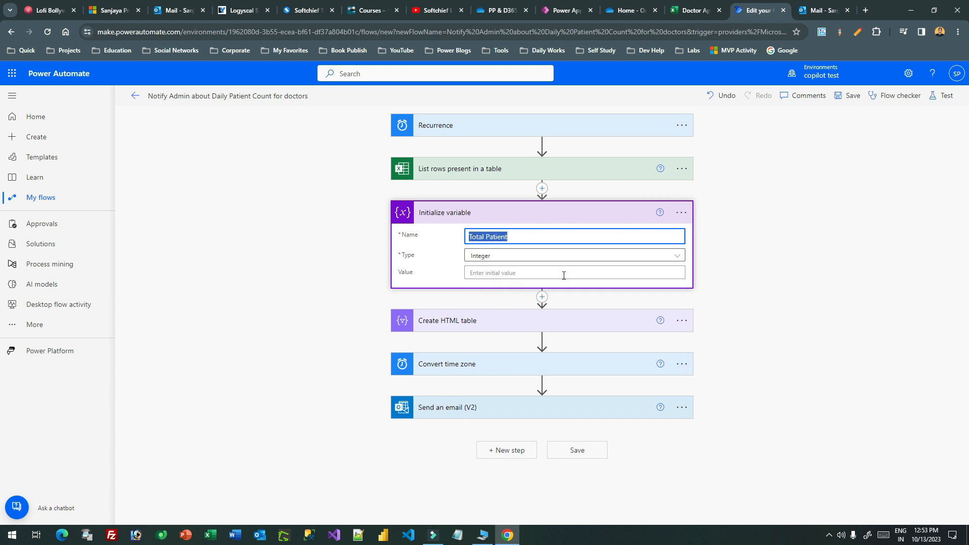
pyautogui.hotkey('ctrl', 'c')
pyautogui.click(683, 214)
pyautogui.click(738, 247)
pyautogui.hotkey('ctrl', 'v')
pyautogui.write('Variable')
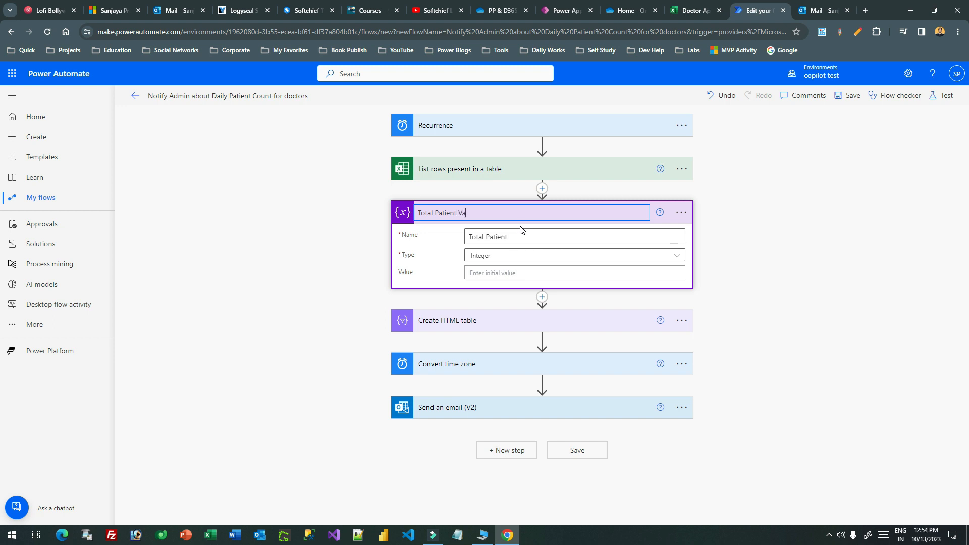
pyautogui.click(811, 188)
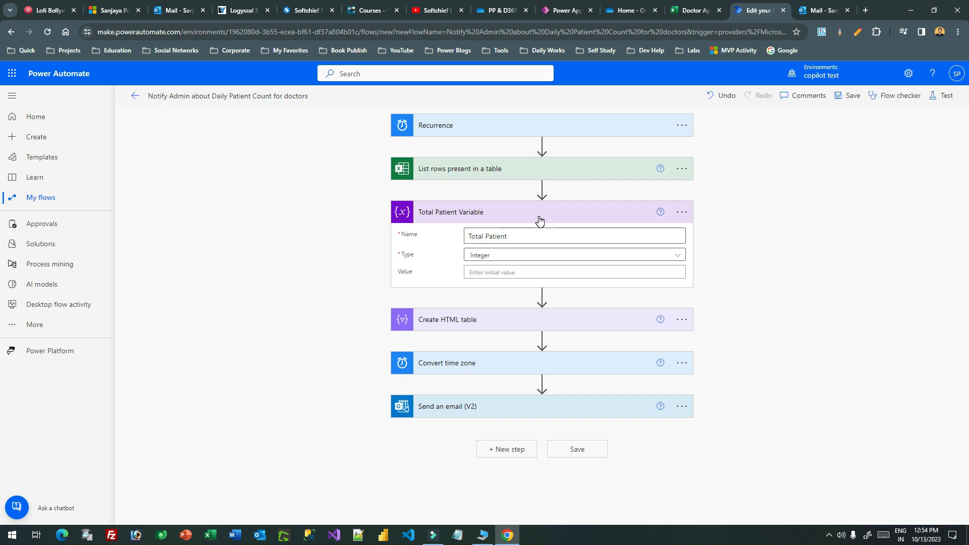
# - Insert an Apply to each control after Total Patient Variable and loop it over the value output of List rows present in a table
pyautogui.click(542, 296)
pyautogui.click(533, 312)
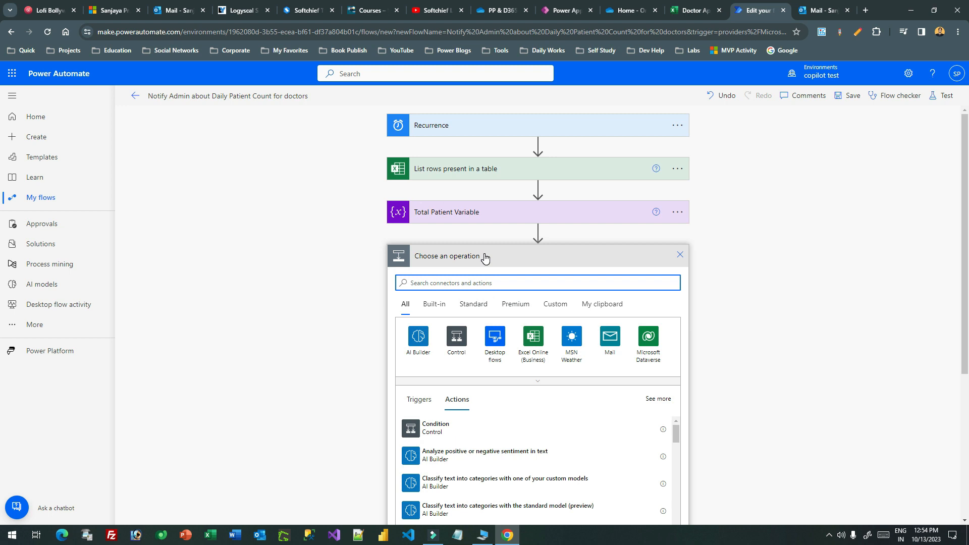
pyautogui.click(456, 336)
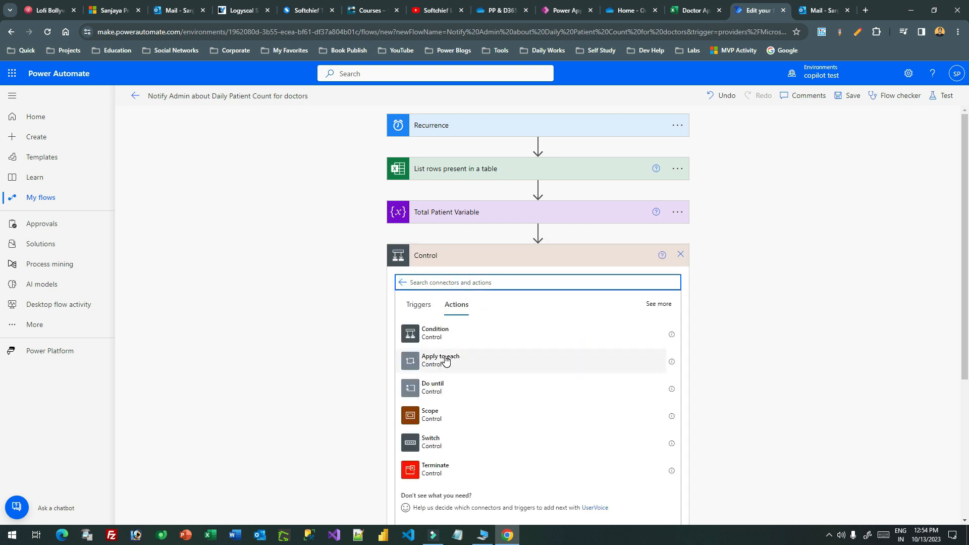
pyautogui.click(445, 359)
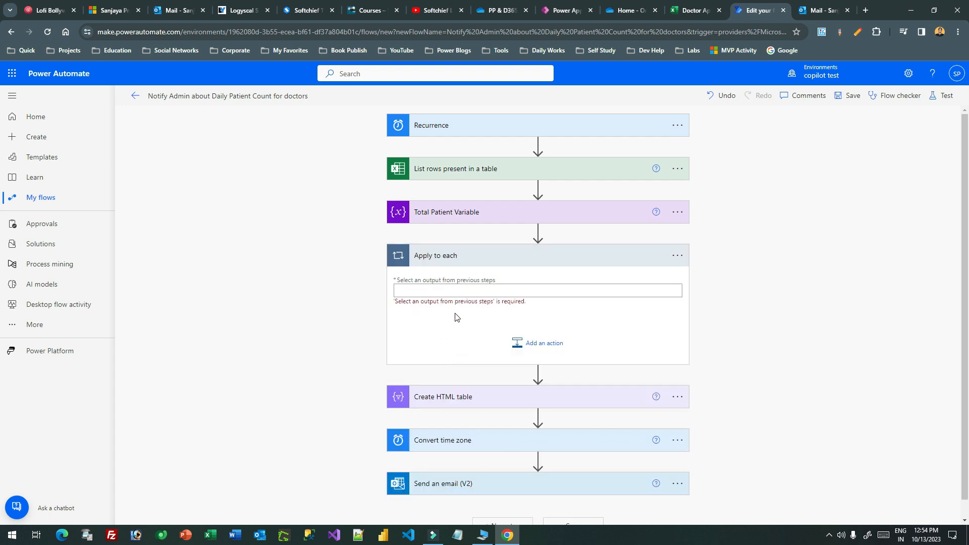
pyautogui.click(446, 291)
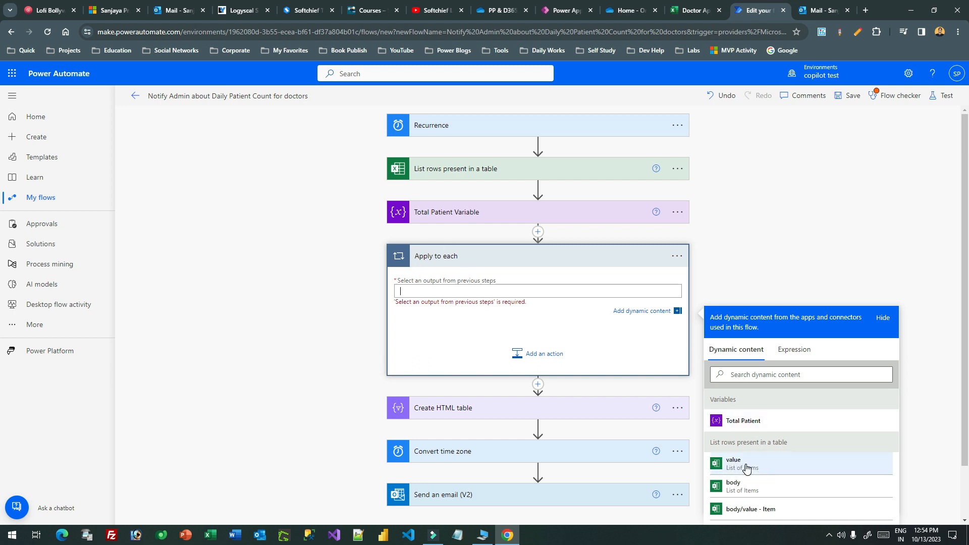
pyautogui.moveTo(718, 443); pyautogui.dragTo(795, 451)
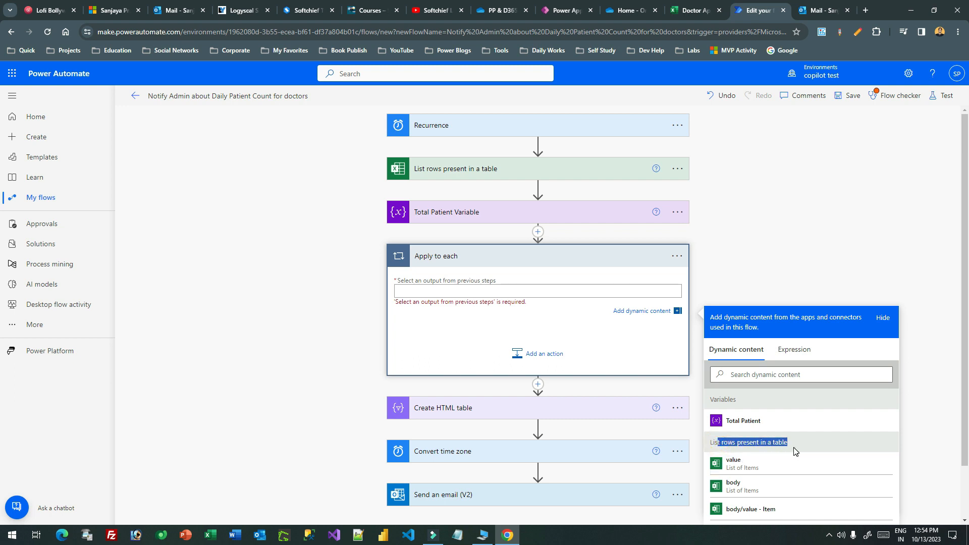
pyautogui.click(744, 464)
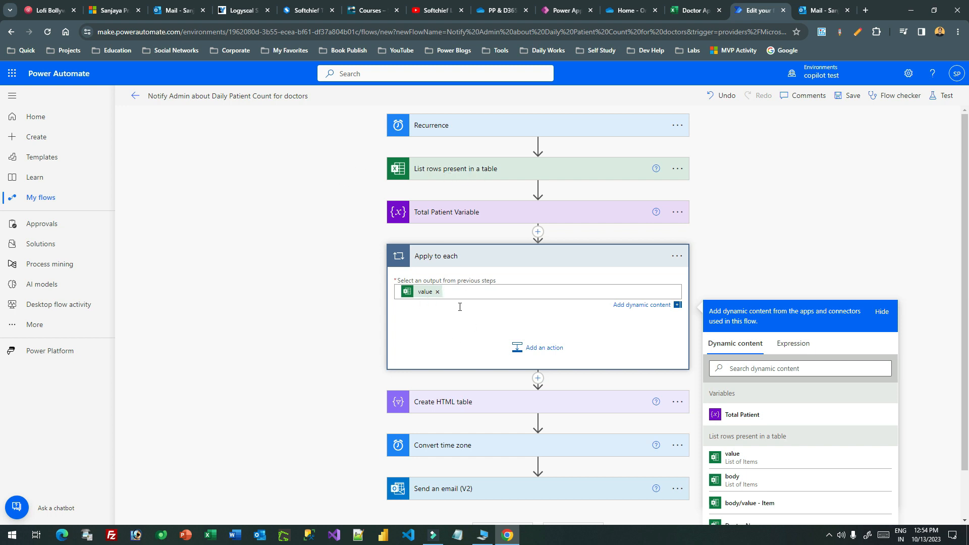
pyautogui.click(454, 198)
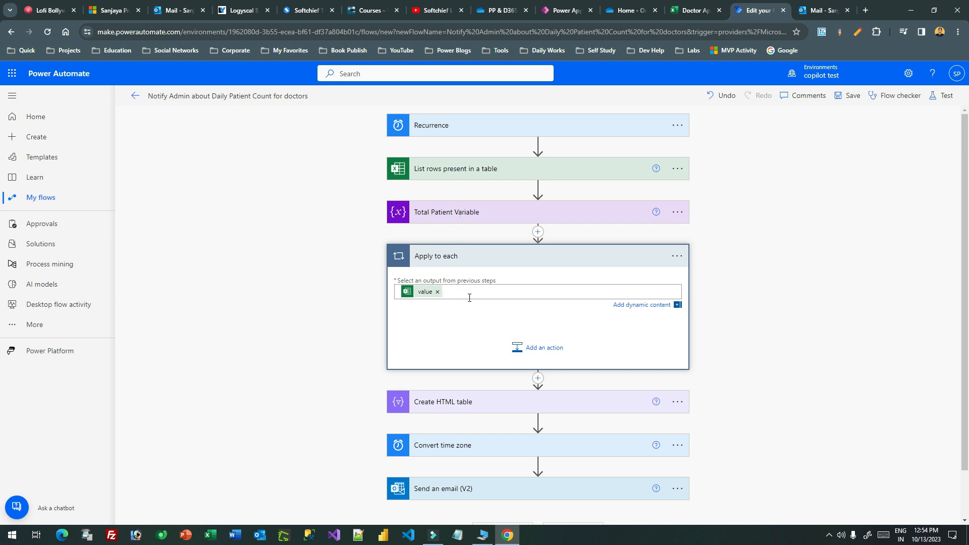
# - Add an Increment variable action inside the Apply to each loop
pyautogui.click(550, 347)
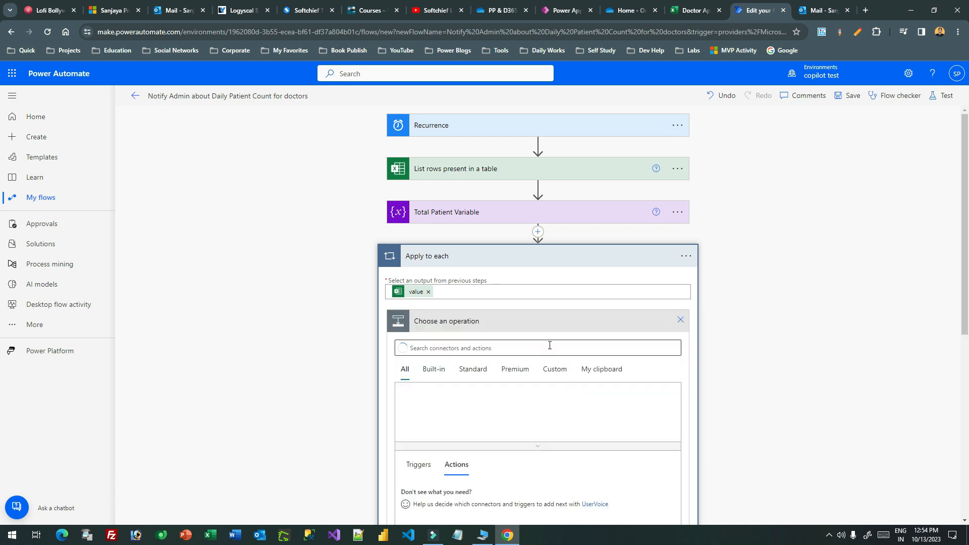
pyautogui.write('varia')
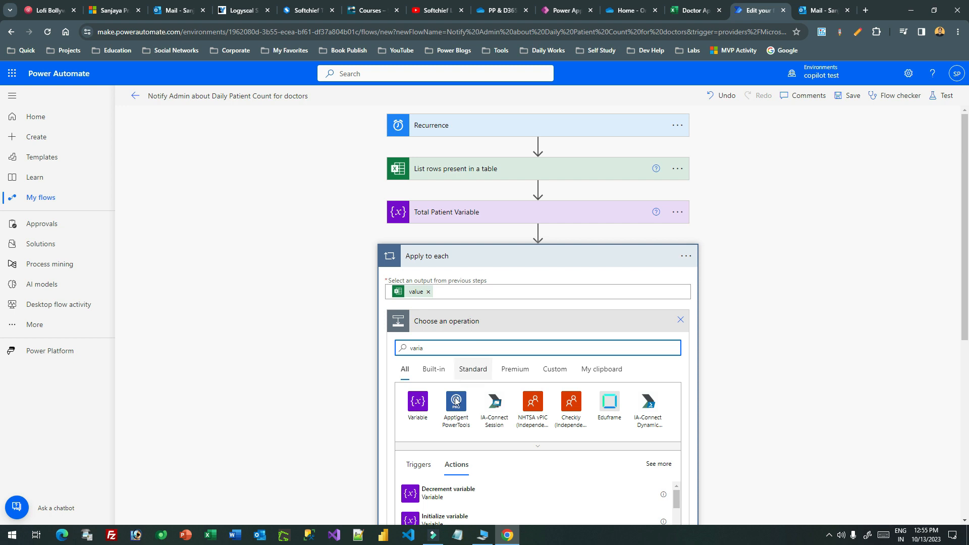
pyautogui.click(413, 402)
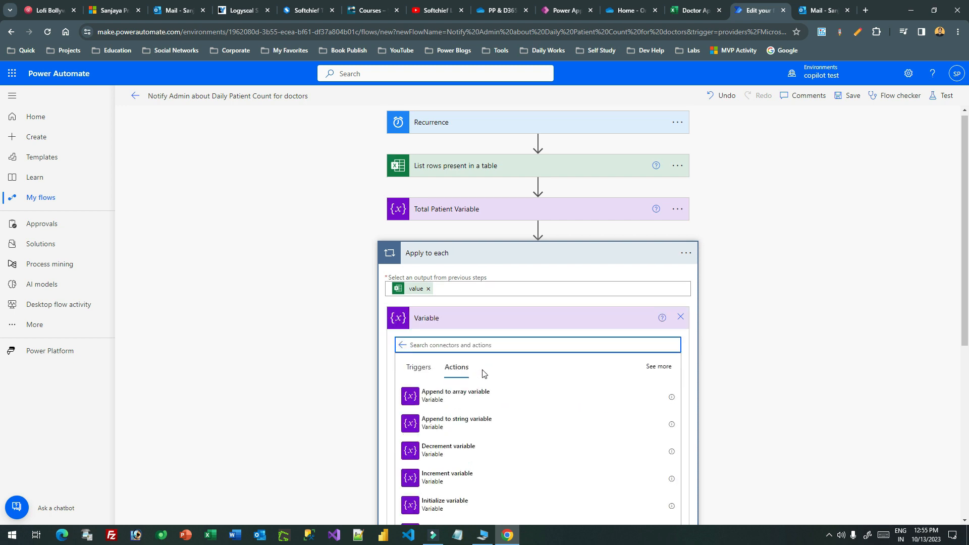
pyautogui.scroll(-3, 458, 352)
pyautogui.click(463, 349)
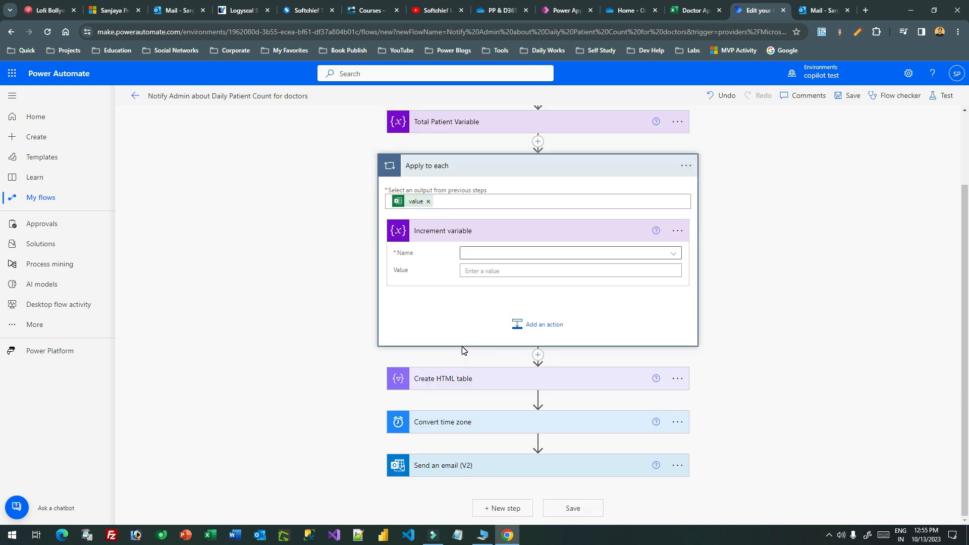
# - Set the Increment variable action to the Total Patient variable with the dynamic Patients Count as its value
pyautogui.click(491, 256)
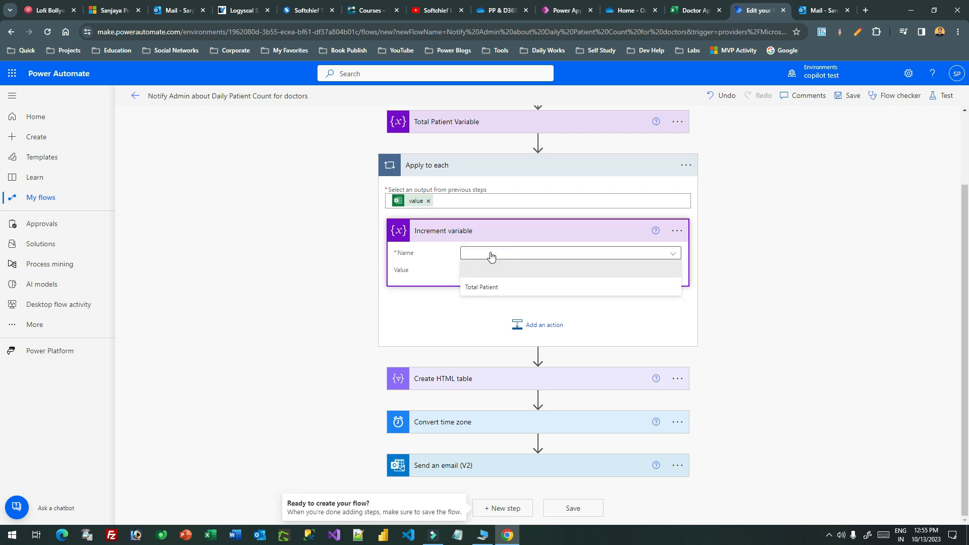
pyautogui.click(491, 287)
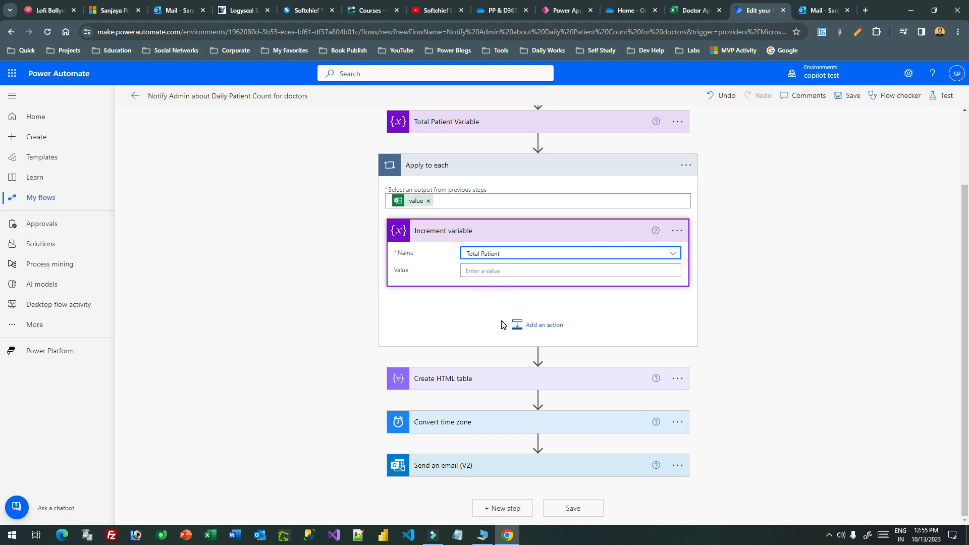
pyautogui.click(484, 272)
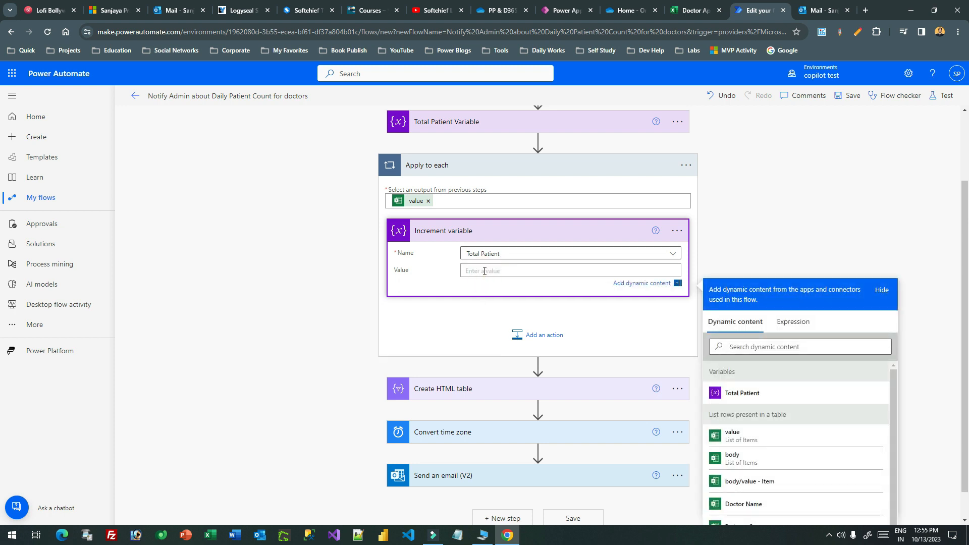
pyautogui.click(763, 348)
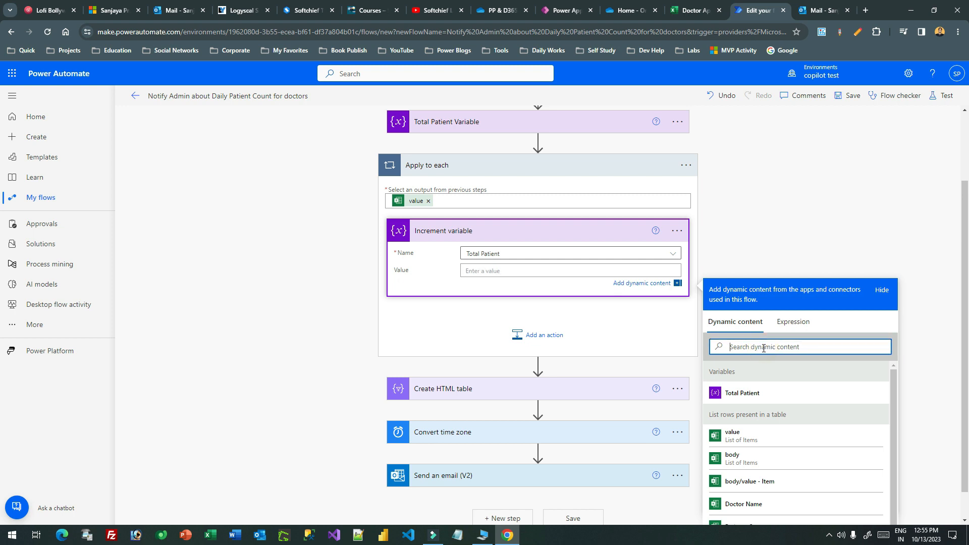
pyautogui.write('past')
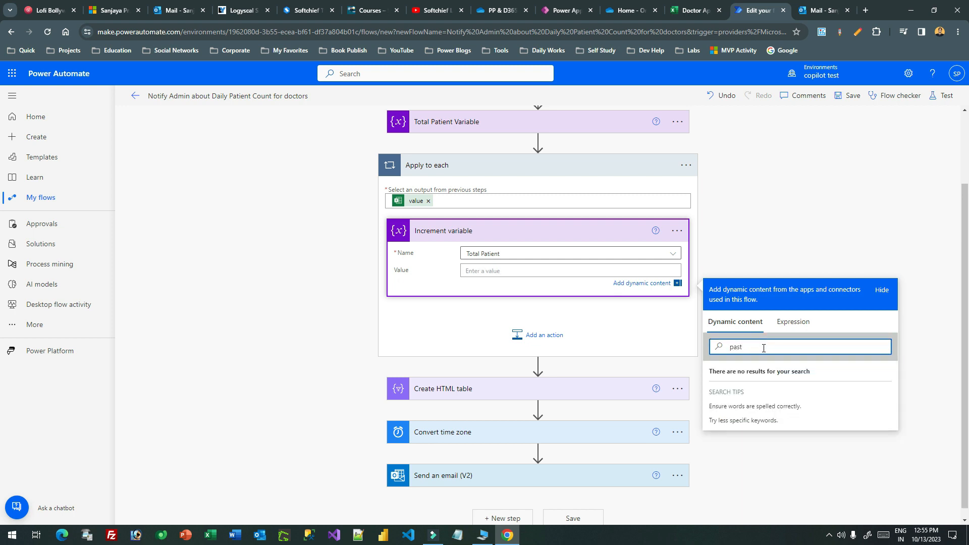
pyautogui.press('BackSpace')
pyautogui.press('BackSpace')
pyautogui.click(764, 433)
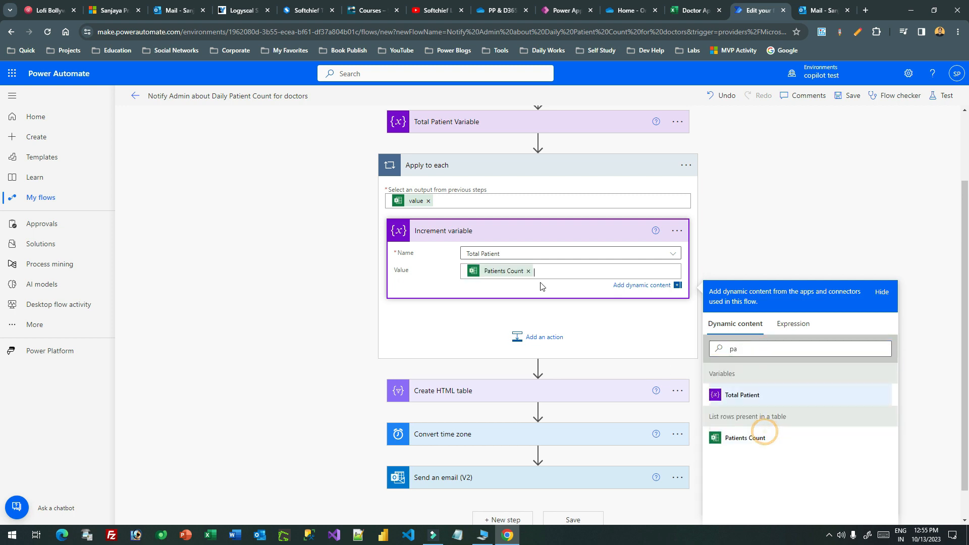
pyautogui.click(489, 308)
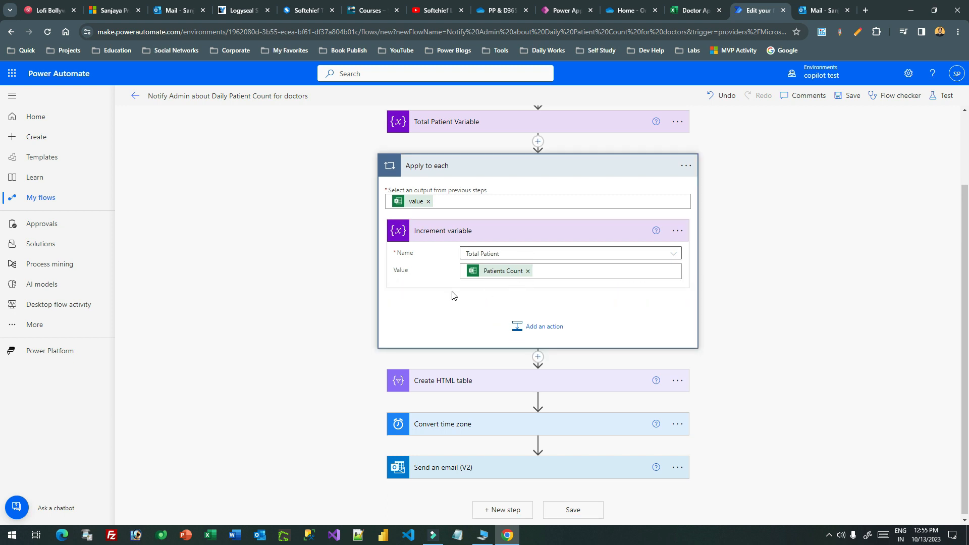
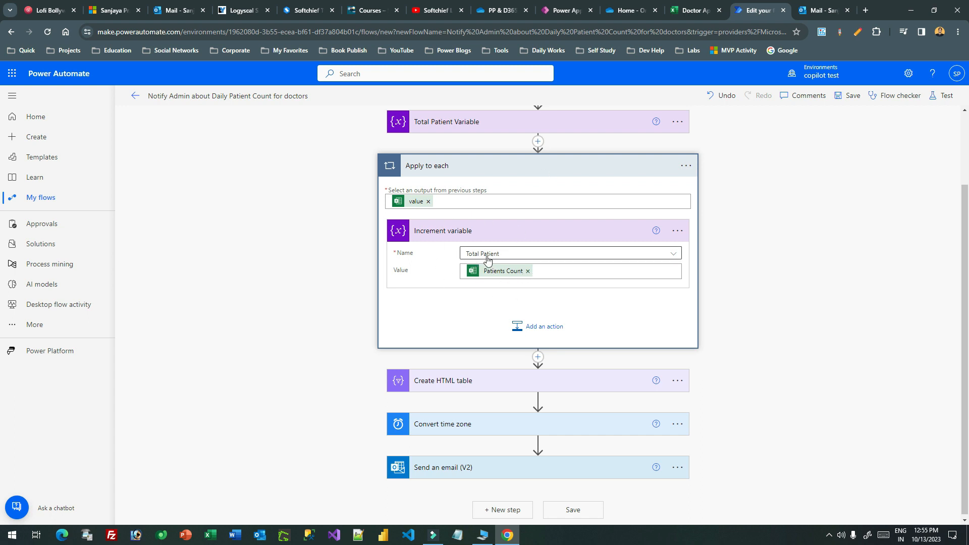
# - Open the Send an email (V2) action and add the line "The total no. of patients is" above the table Output in the body
pyautogui.click(547, 168)
pyautogui.click(526, 387)
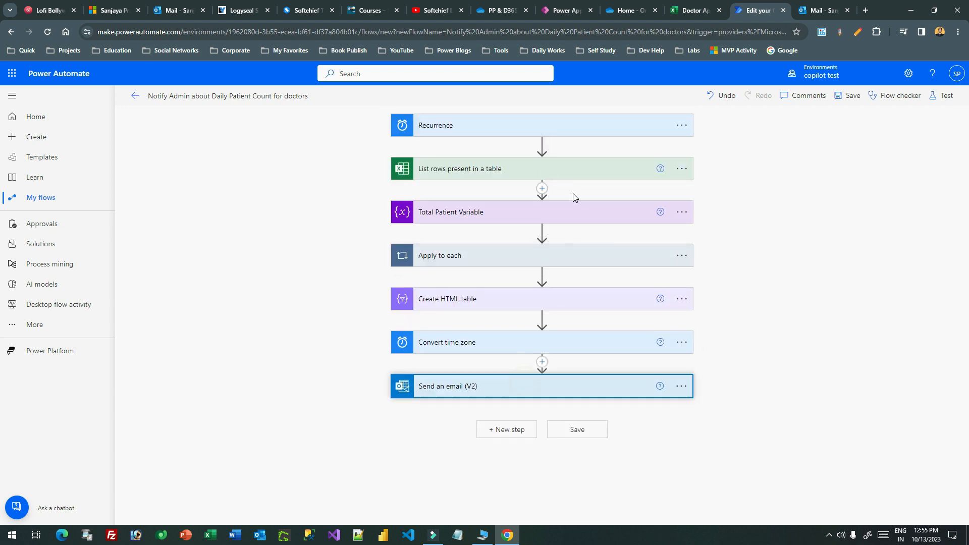
pyautogui.scroll(-10, 560, 247)
pyautogui.scroll(-1, 479, 217)
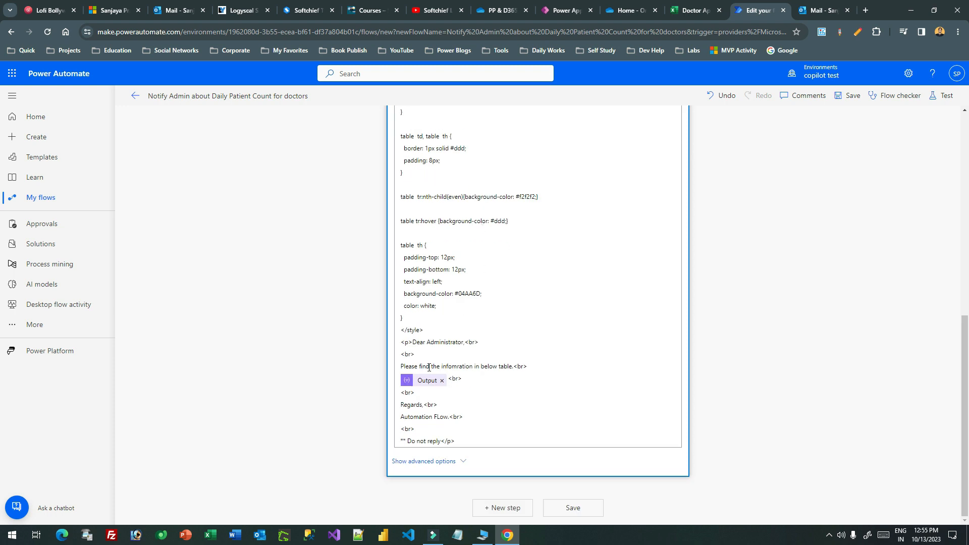
pyautogui.click(518, 369)
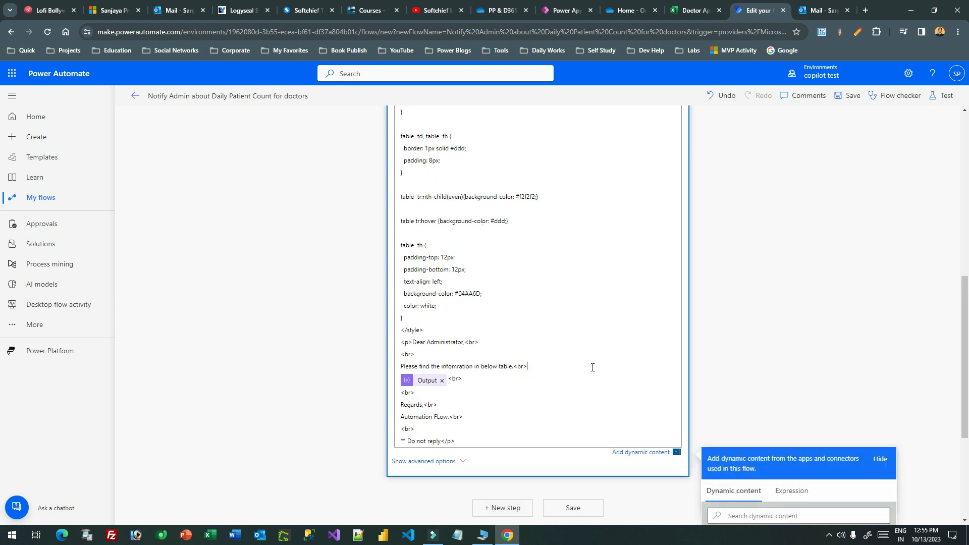
pyautogui.press('Return')
pyautogui.write('The total no. of patients is')
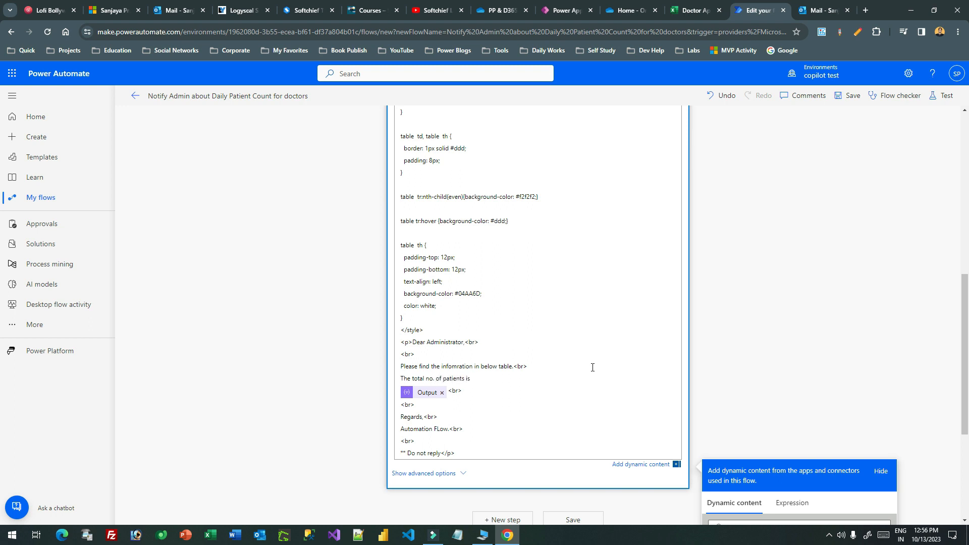
# - Insert the Total Patient variable at the end of the new body line and wrap it in <b> and </b> tags
pyautogui.scroll(-3, 553, 328)
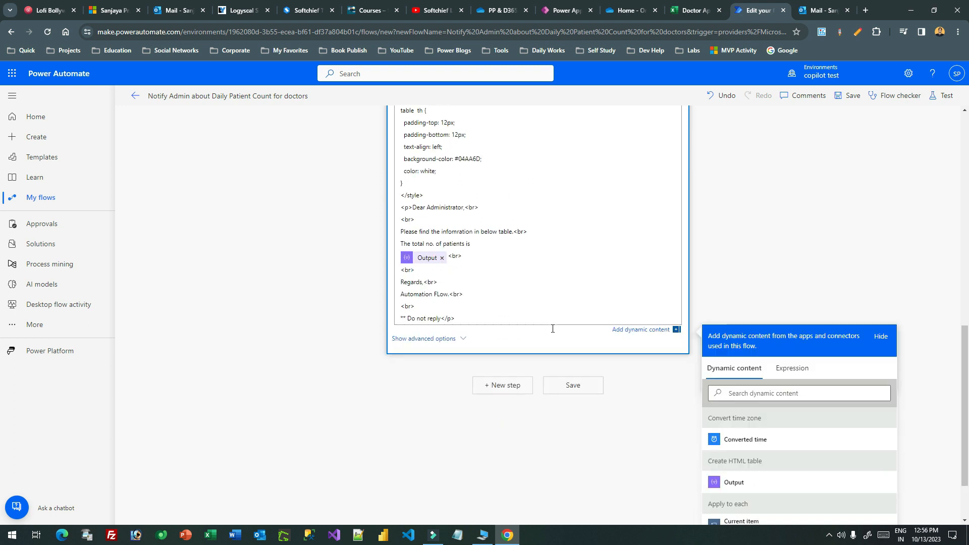
pyautogui.scroll(-2, 766, 386)
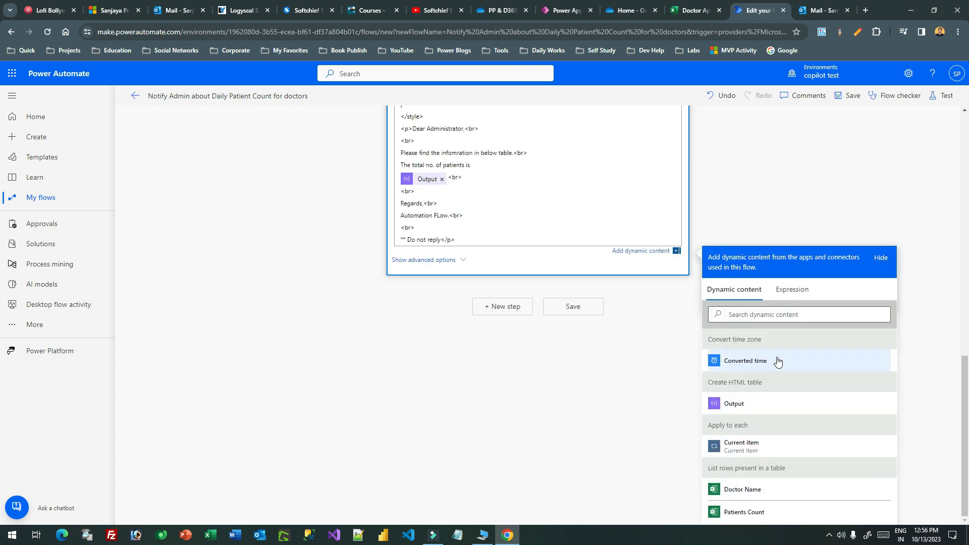
pyautogui.scroll(3, 775, 359)
pyautogui.click(769, 450)
pyautogui.write('to')
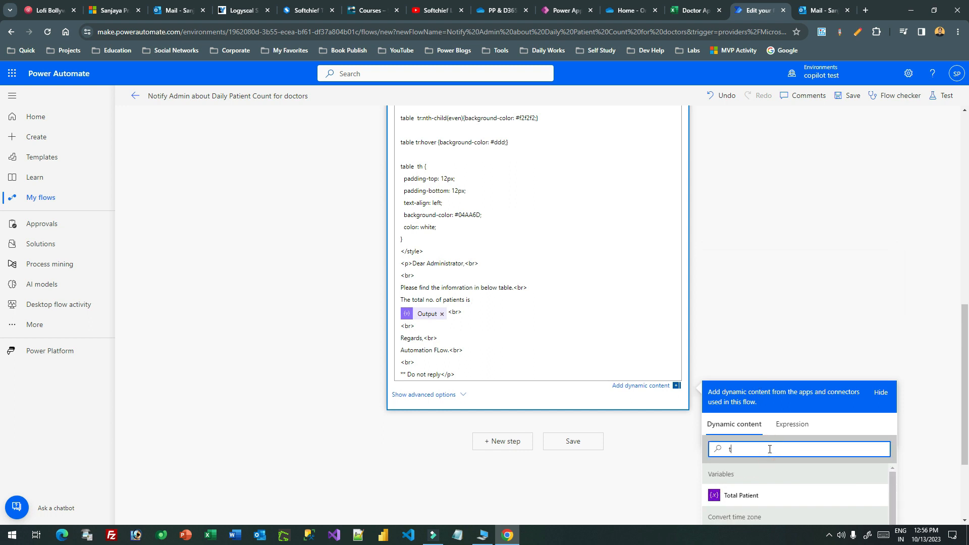
pyautogui.click(749, 500)
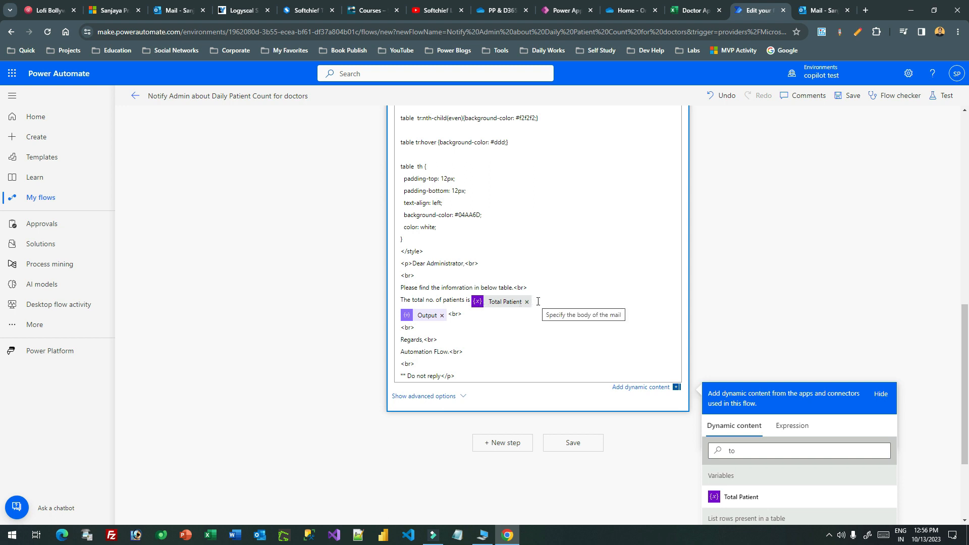
pyautogui.write('<br>')
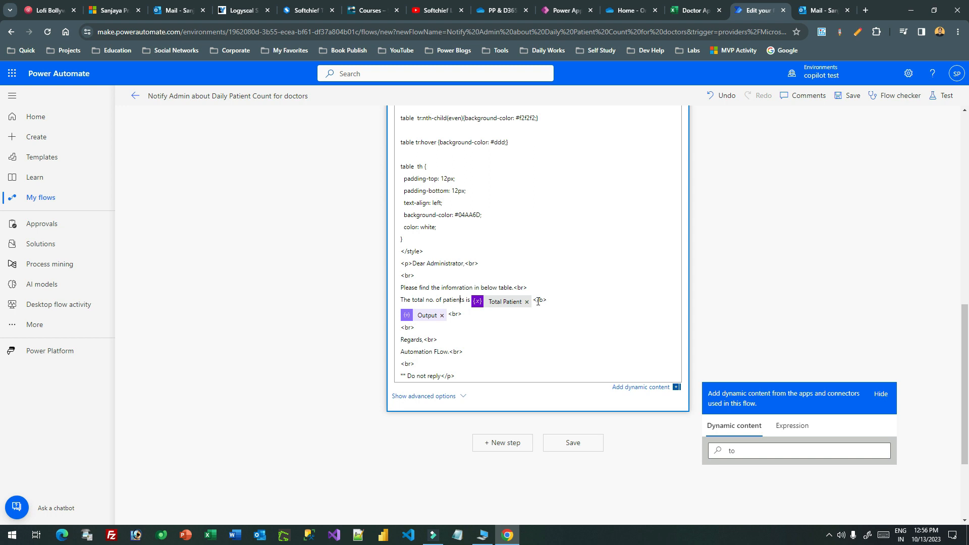
pyautogui.write(' <b>')
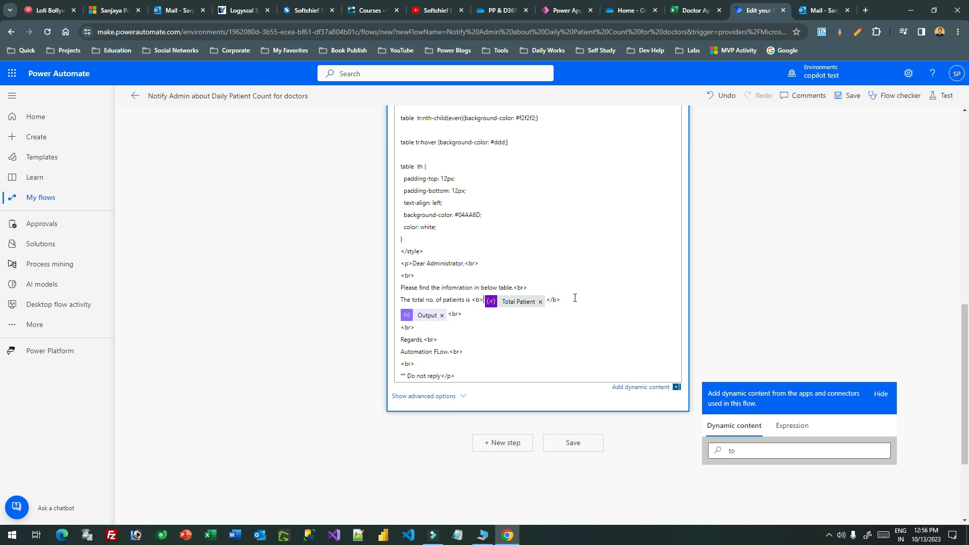
# - Save the flow, run a test and examine the error details of the run
pyautogui.click(852, 96)
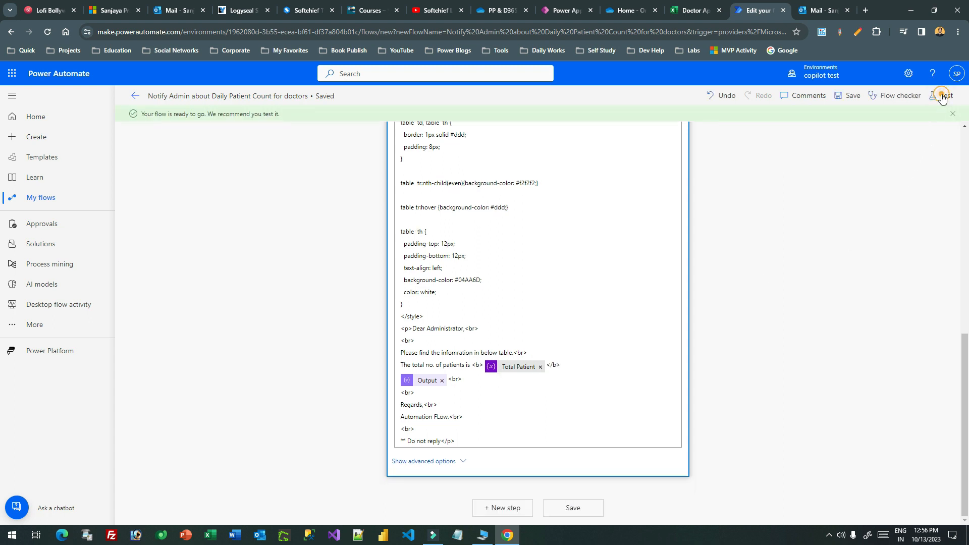
pyautogui.click(943, 95)
pyautogui.click(784, 175)
pyautogui.click(797, 507)
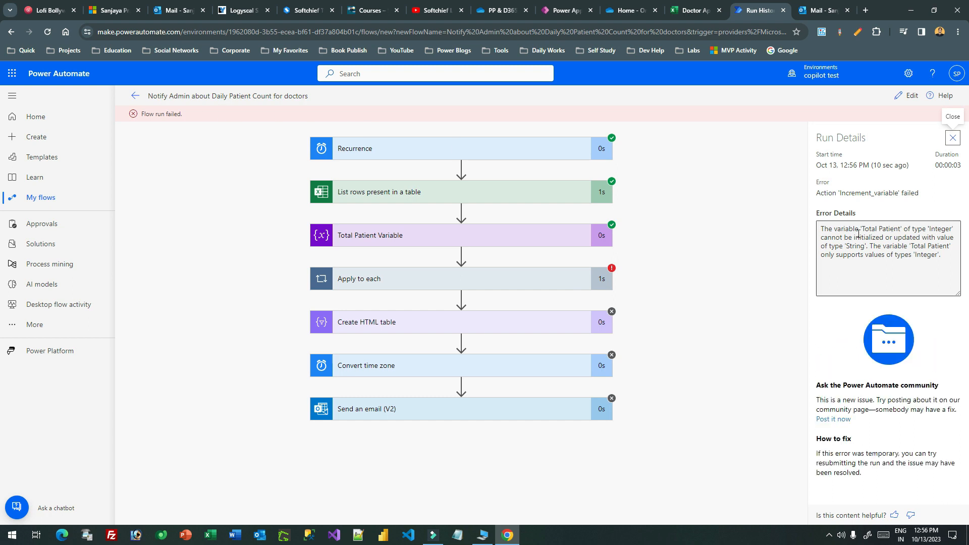
pyautogui.moveTo(841, 237); pyautogui.dragTo(864, 246)
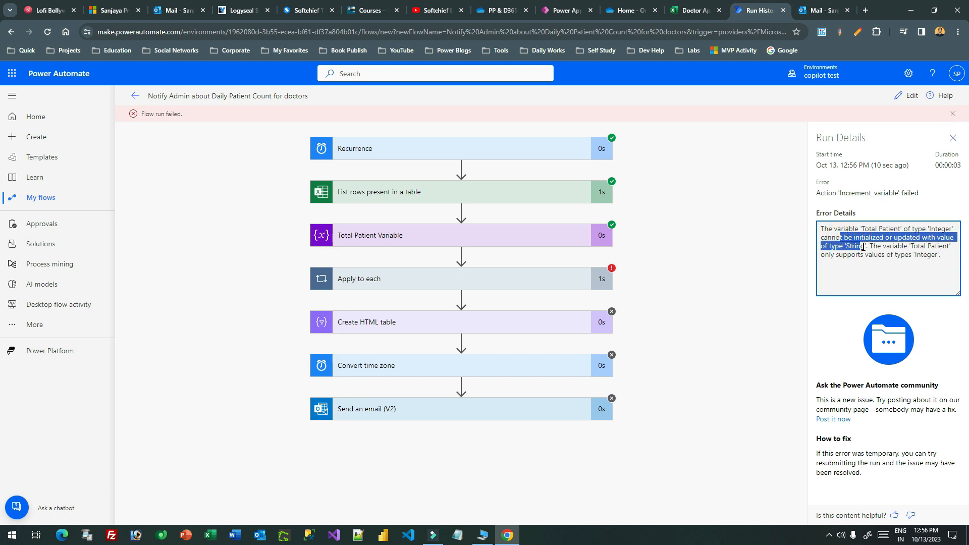
# - Close the failed run's details and the failure notice, and open the flow for editing
pyautogui.click(865, 247)
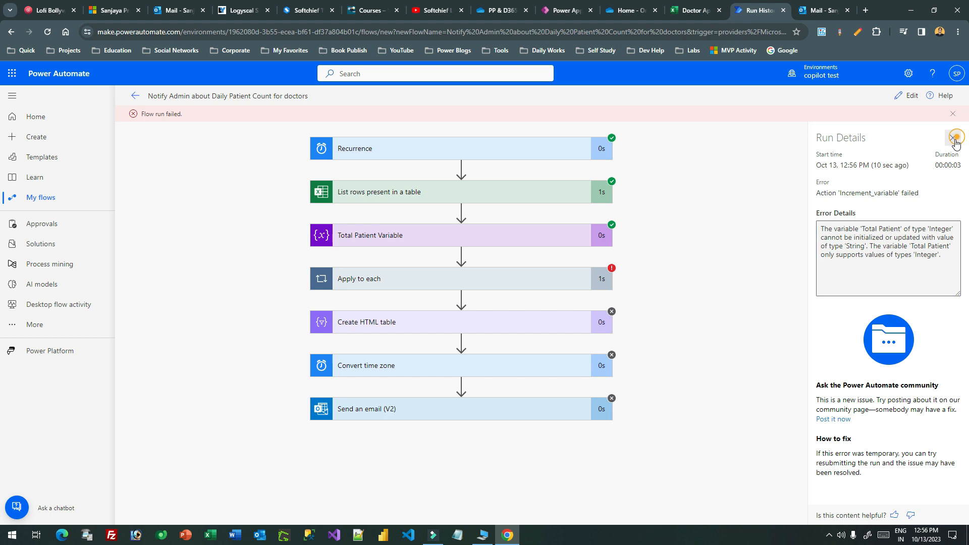
pyautogui.click(952, 137)
pyautogui.click(953, 114)
pyautogui.click(912, 98)
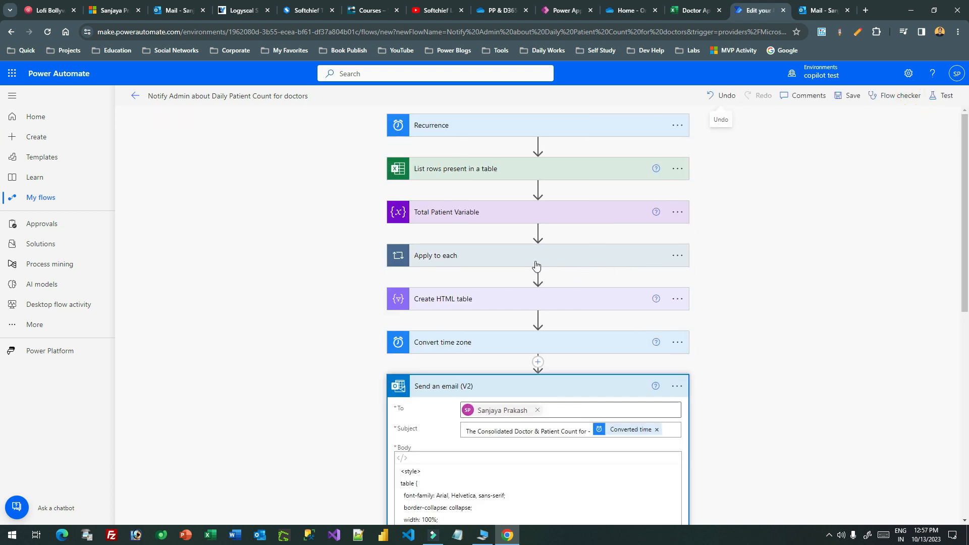
# - Remove the Patients Count token from the value of the Increment variable action inside Apply to each
pyautogui.scroll(-5, 694, 213)
pyautogui.scroll(3, 529, 240)
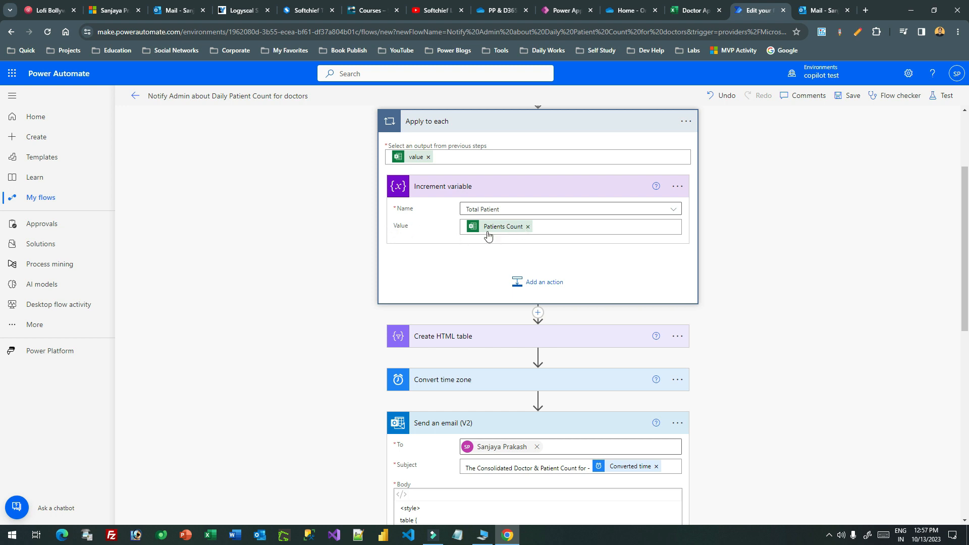
pyautogui.moveTo(512, 230)
pyautogui.click(528, 226)
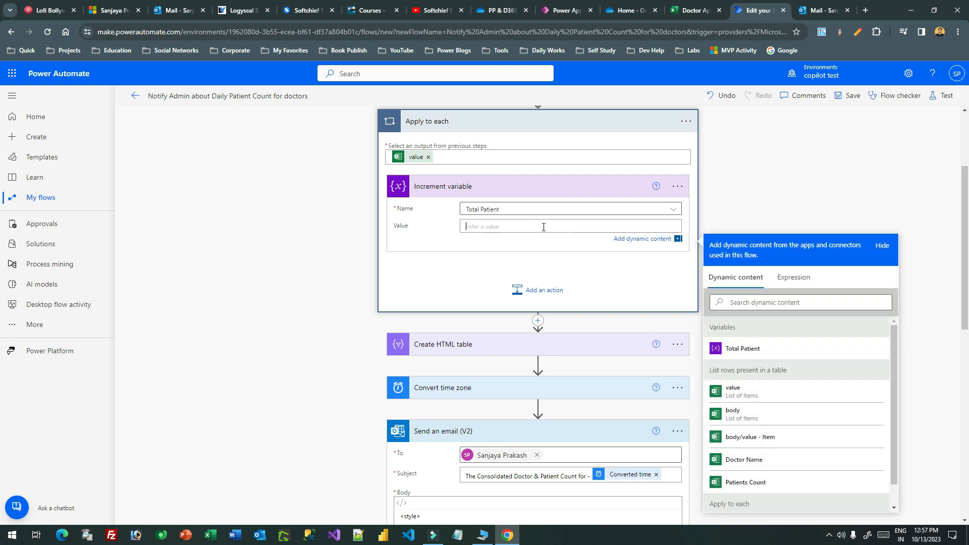
# - Try the expression int(variables('Total Patient')) as the Increment variable value and save the flow
pyautogui.click(795, 275)
pyautogui.click(743, 309)
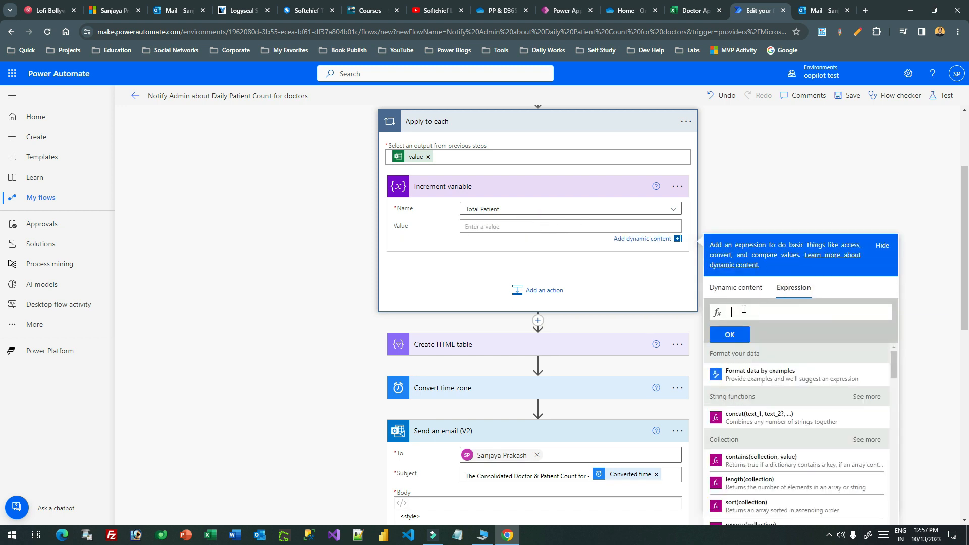
pyautogui.write('int')
pyautogui.click(779, 312)
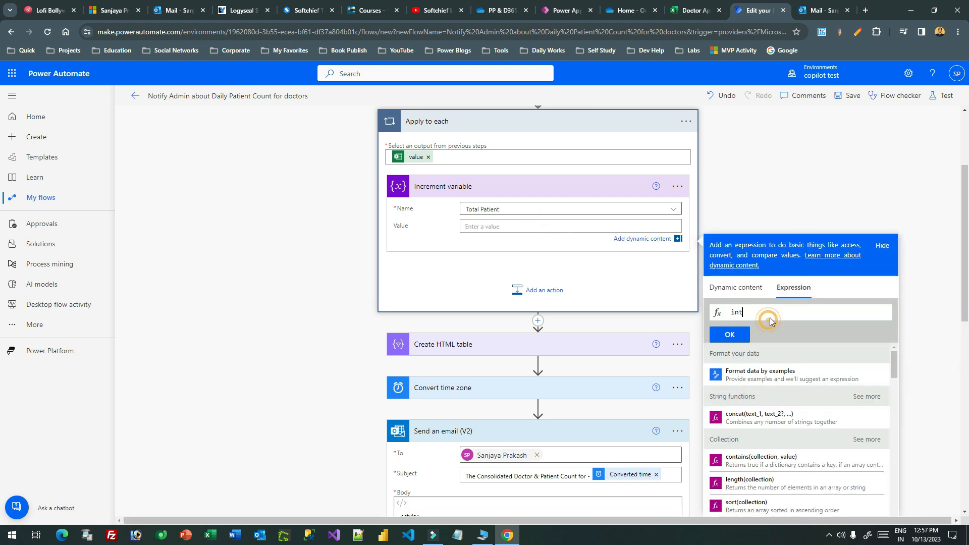
pyautogui.write('(')
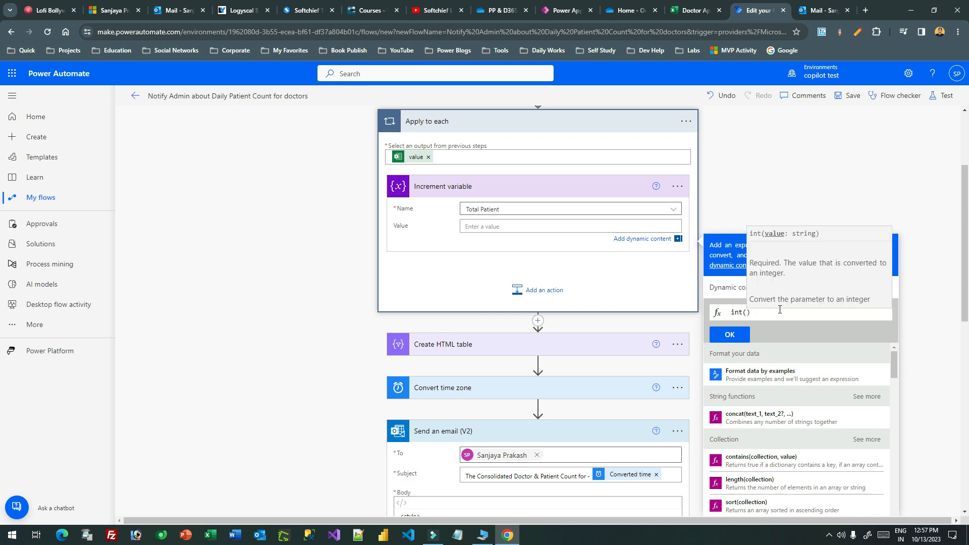
pyautogui.click(727, 287)
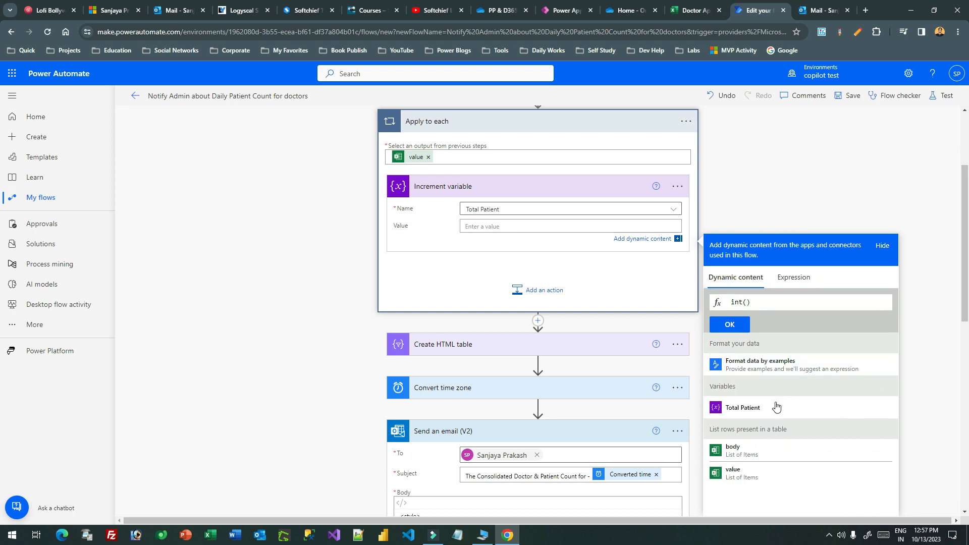
pyautogui.click(743, 407)
pyautogui.click(730, 324)
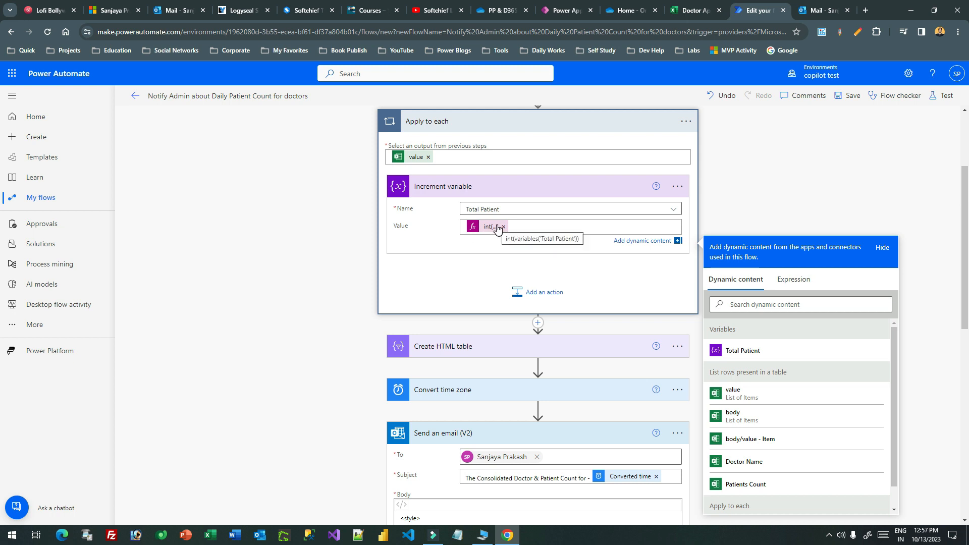
pyautogui.click(853, 95)
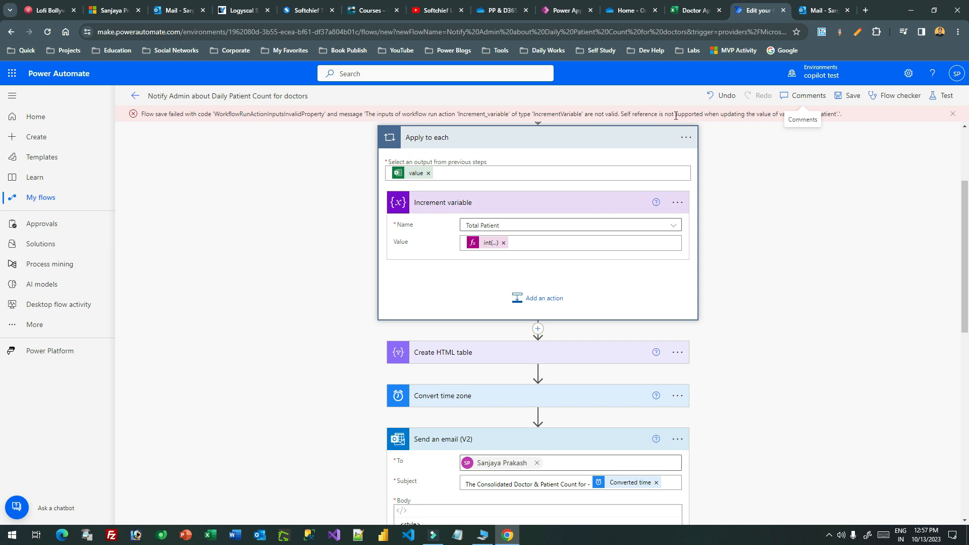
# - Clear the existing int expression of the Increment variable value
pyautogui.click(485, 244)
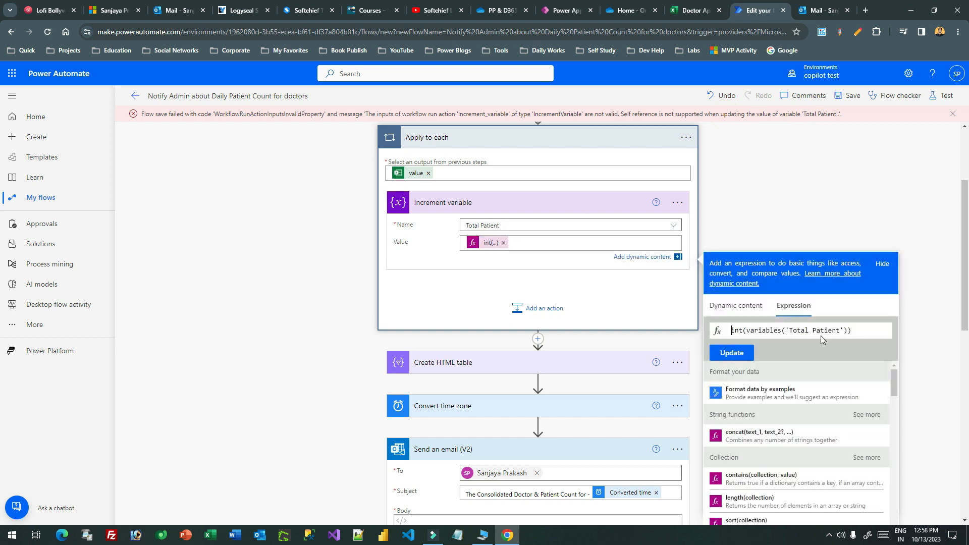
pyautogui.click(825, 332)
pyautogui.moveTo(849, 331); pyautogui.dragTo(750, 331)
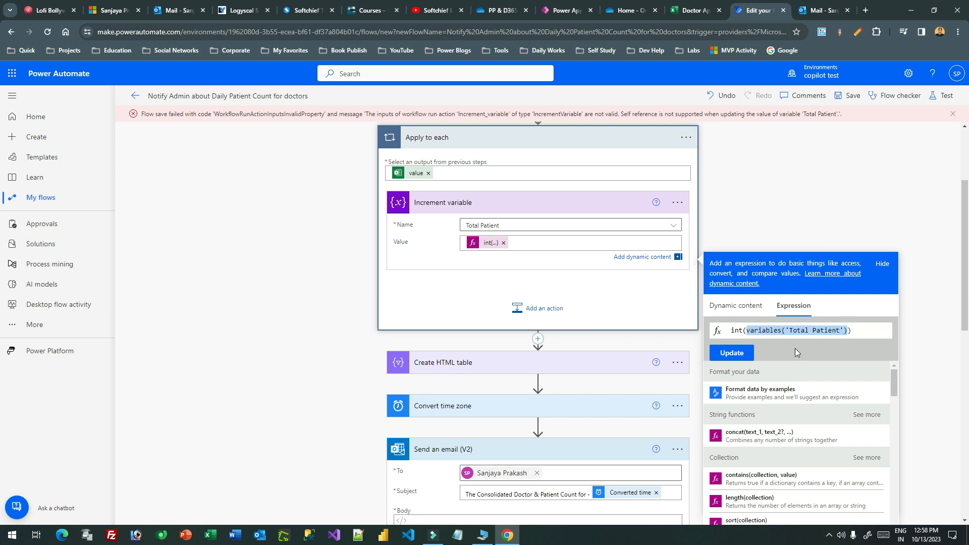
pyautogui.press('BackSpace')
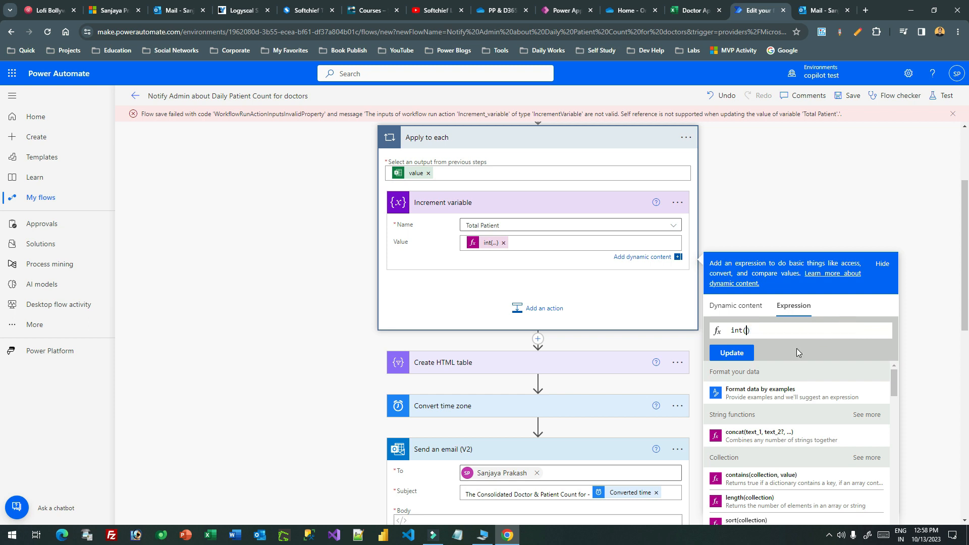
pyautogui.click(737, 305)
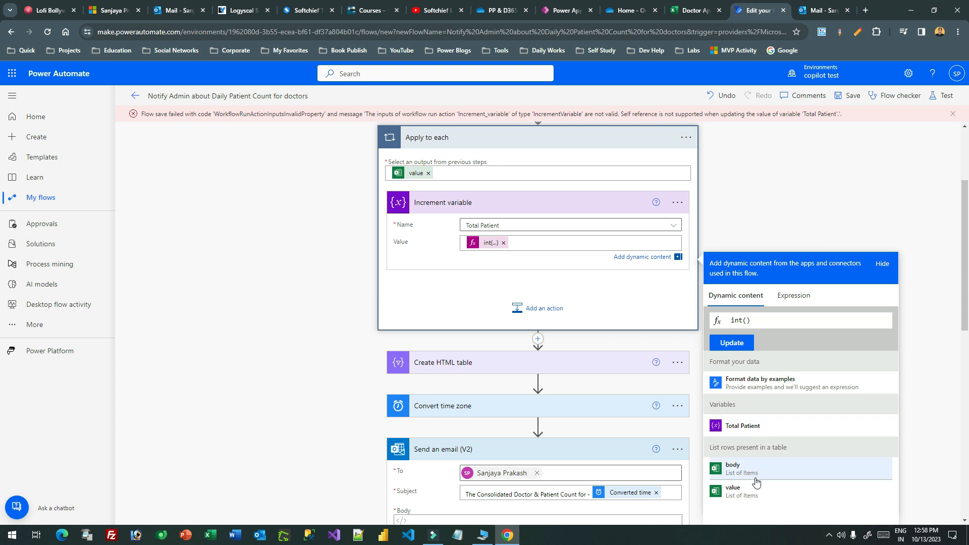
pyautogui.scroll(-5, 818, 416)
pyautogui.scroll(5, 817, 418)
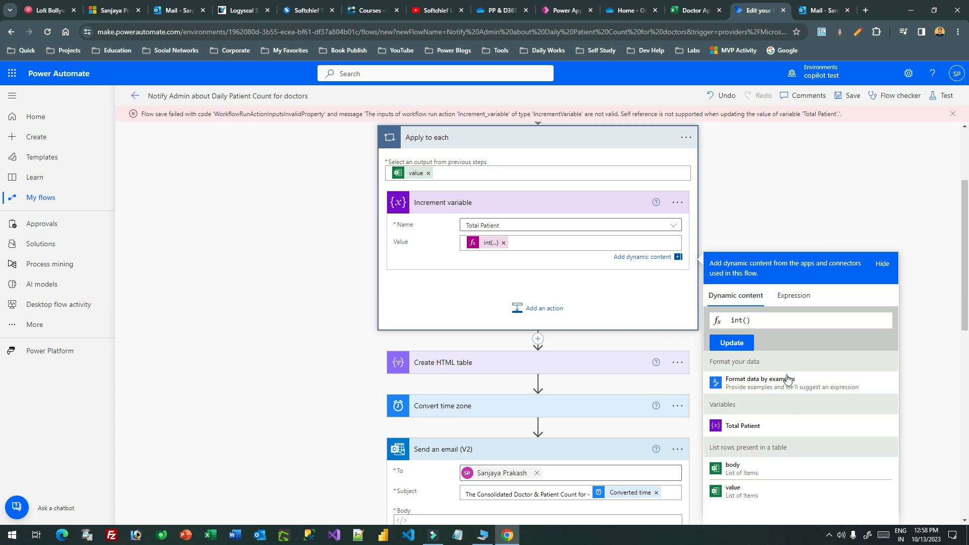
pyautogui.moveTo(762, 320); pyautogui.dragTo(738, 328)
pyautogui.press('BackSpace')
pyautogui.click(737, 296)
pyautogui.scroll(-3, 785, 378)
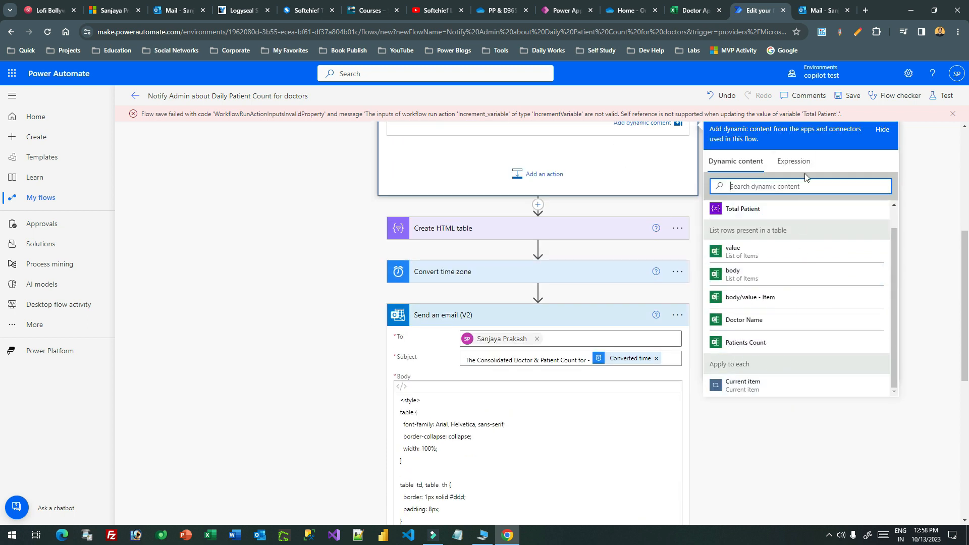
# - Enter an int() expression for the increment value, wrapping the value output of List rows present in a table
pyautogui.click(794, 162)
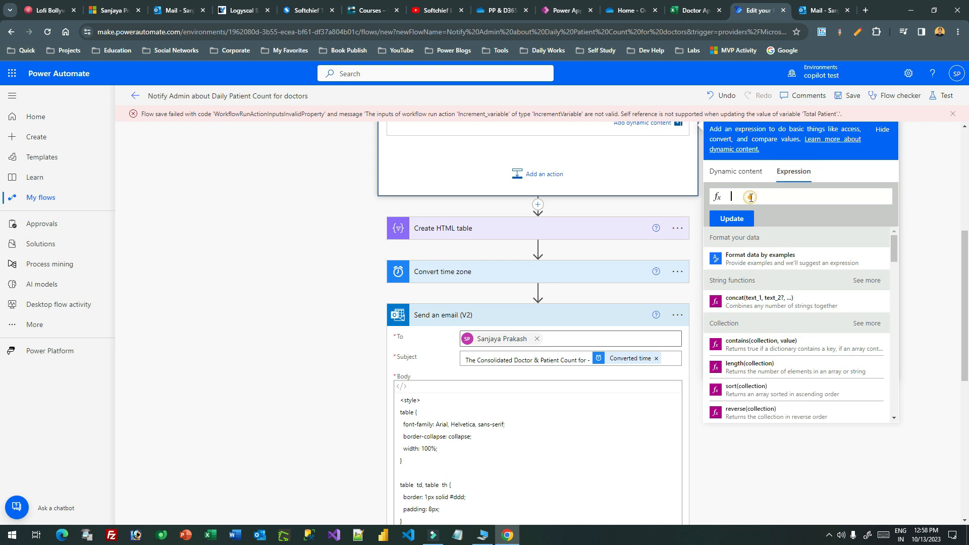
pyautogui.write('int')
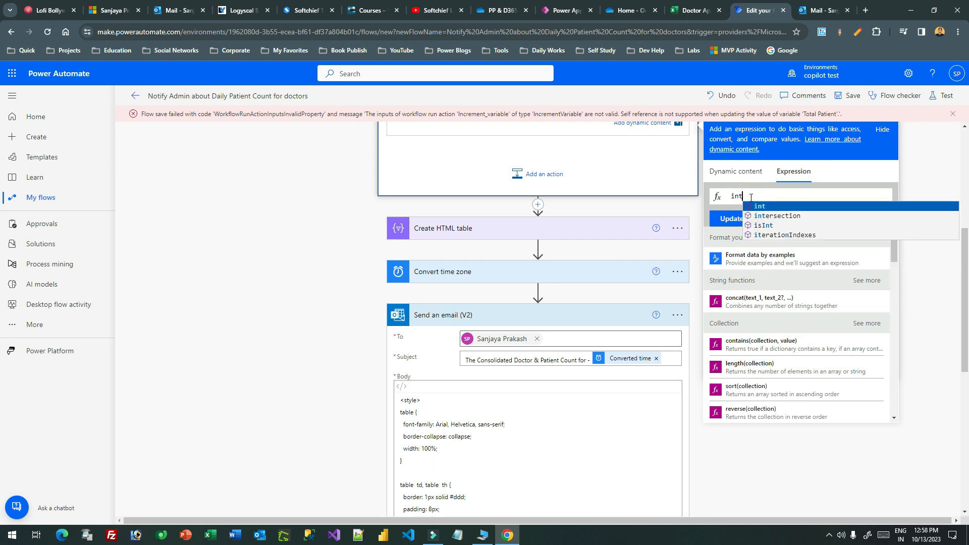
pyautogui.write('(')
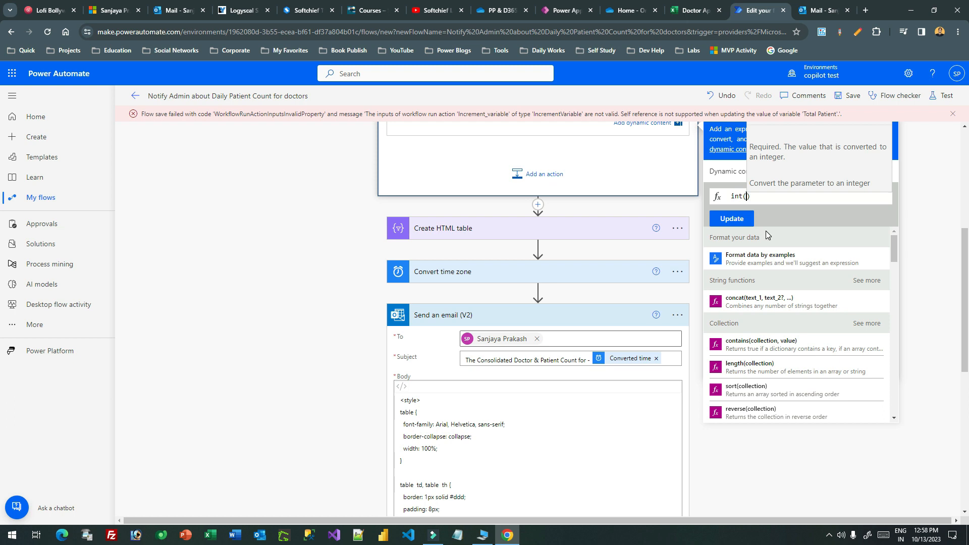
pyautogui.click(727, 174)
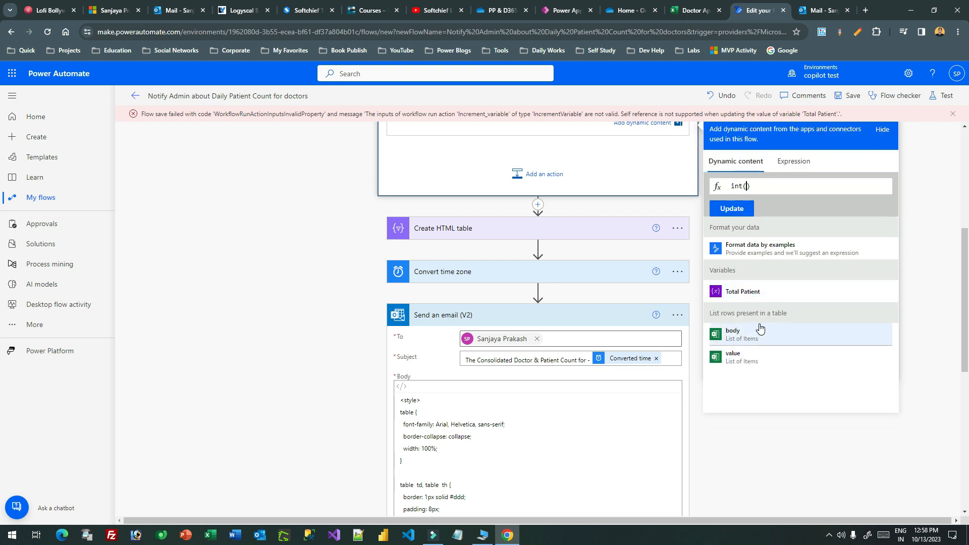
pyautogui.click(762, 359)
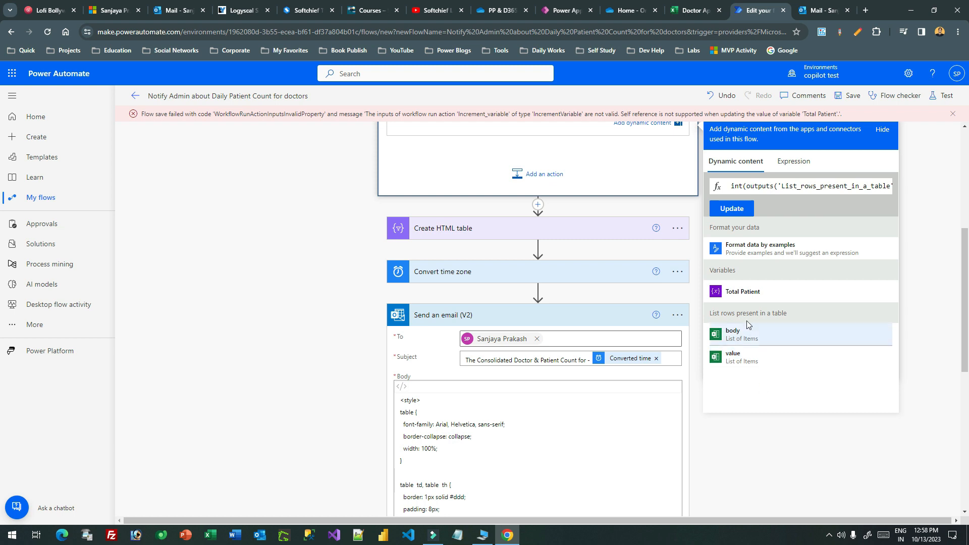
pyautogui.moveTo(728, 311); pyautogui.dragTo(816, 313)
pyautogui.click(815, 309)
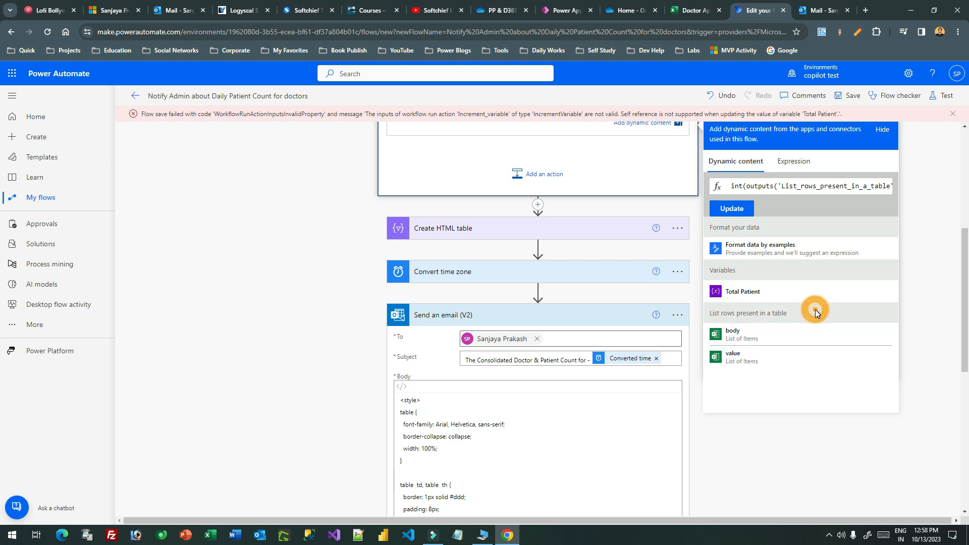
# - Append ['Patient Count'] to the end of the int expression and update the Increment variable value with it
pyautogui.moveTo(838, 185); pyautogui.dragTo(906, 189)
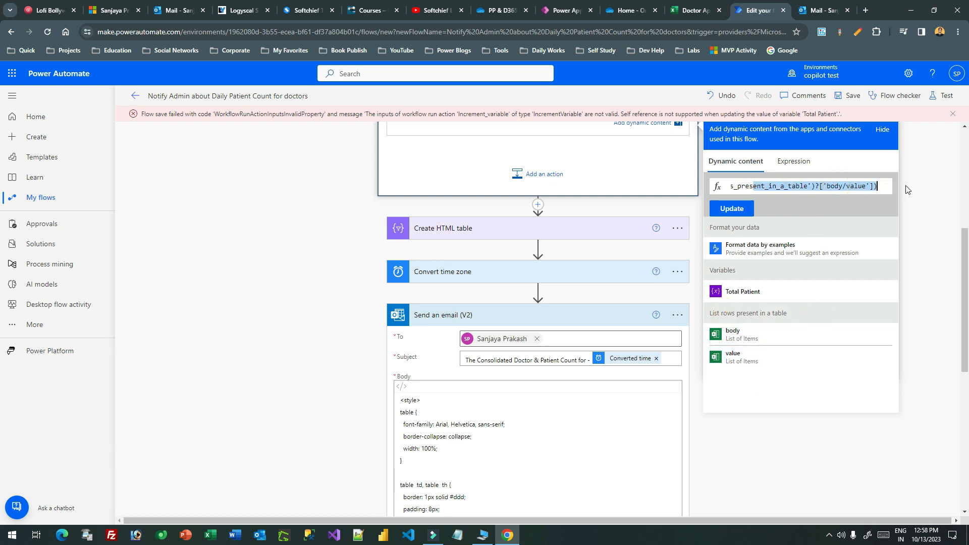
pyautogui.click(826, 185)
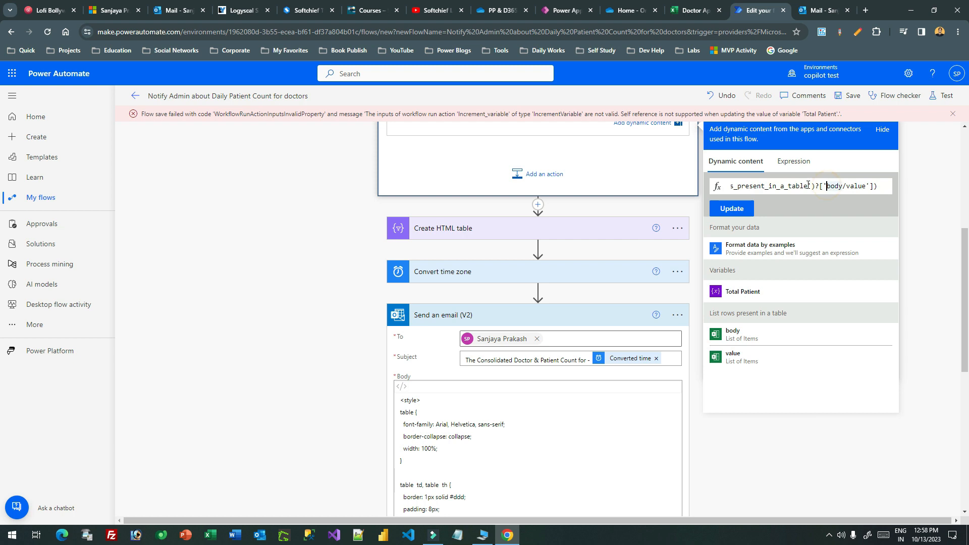
pyautogui.click(873, 185)
pyautogui.write('[]')
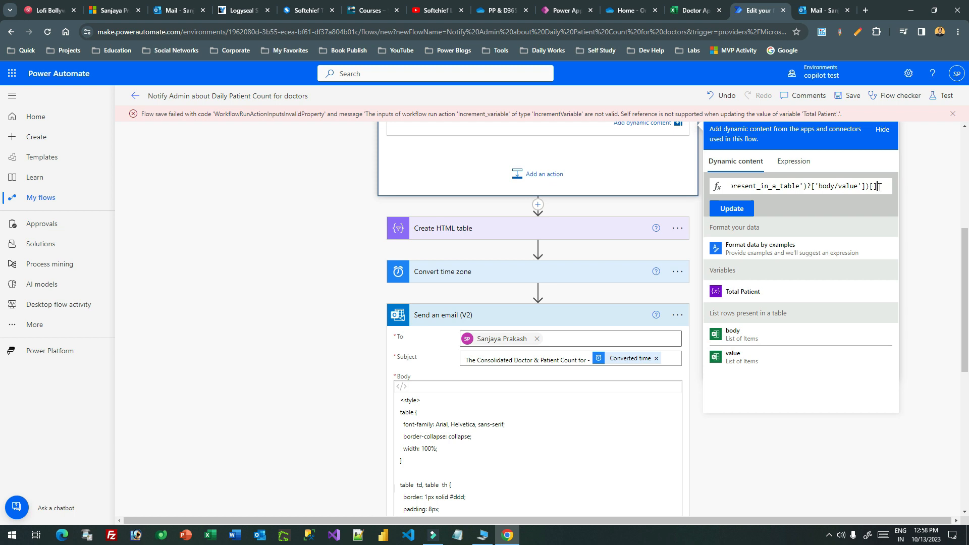
pyautogui.write('\\')
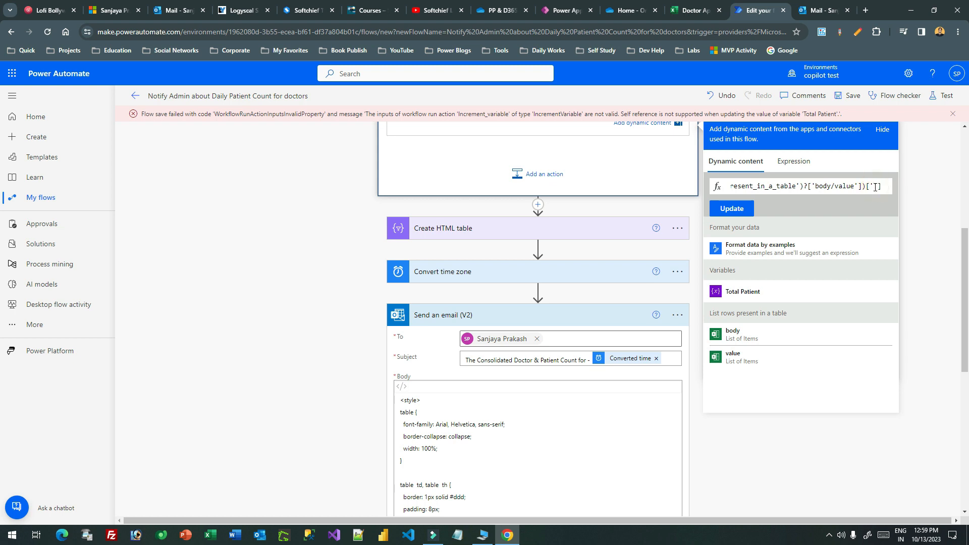
pyautogui.write('patient Co')
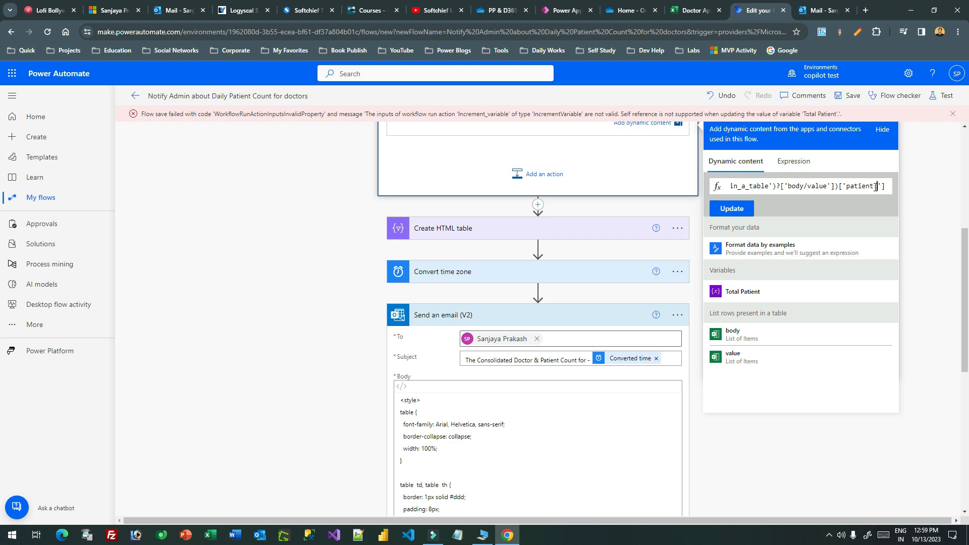
pyautogui.write('unt')
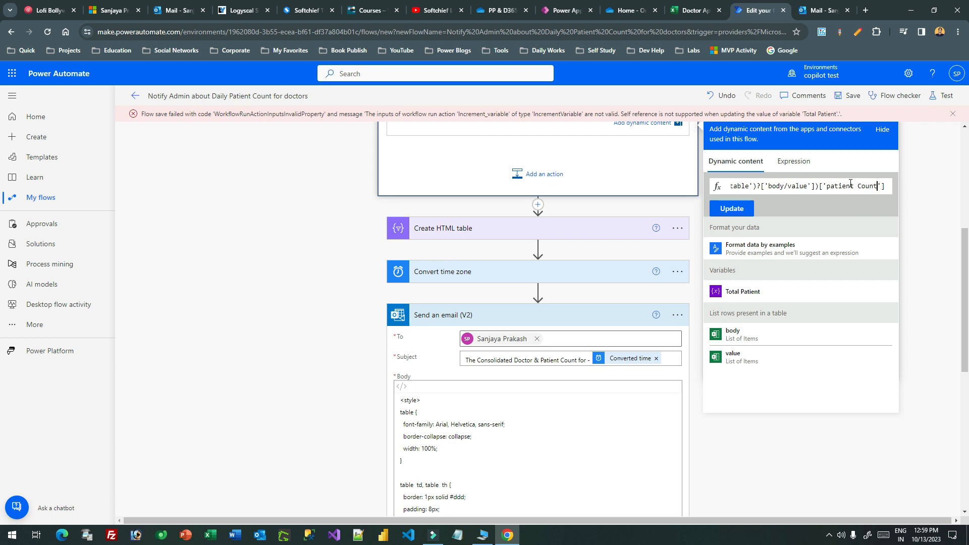
pyautogui.click(829, 185)
pyautogui.press('BackSpace')
pyautogui.write('P')
pyautogui.click(732, 208)
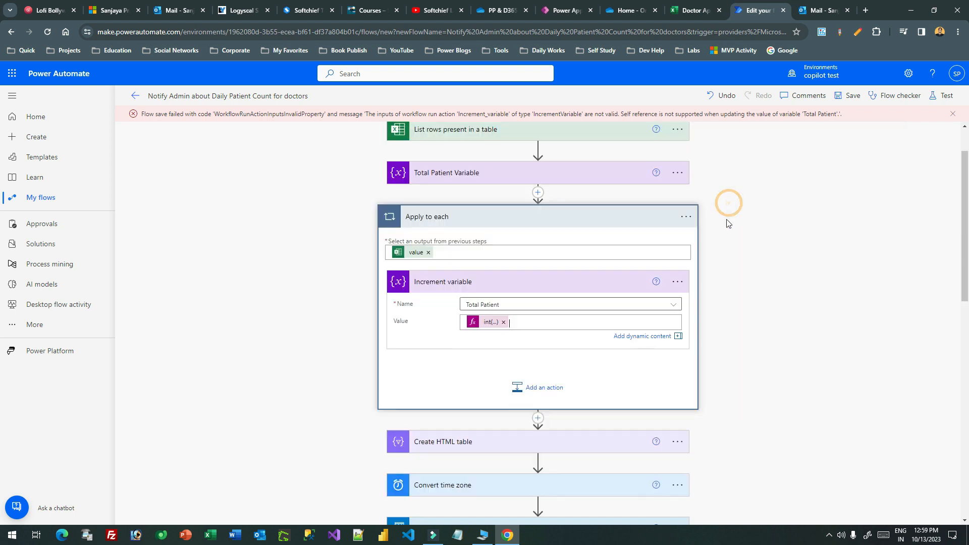
# - Save the flow and test it automatically with the trigger of the most recent failed test
pyautogui.click(489, 326)
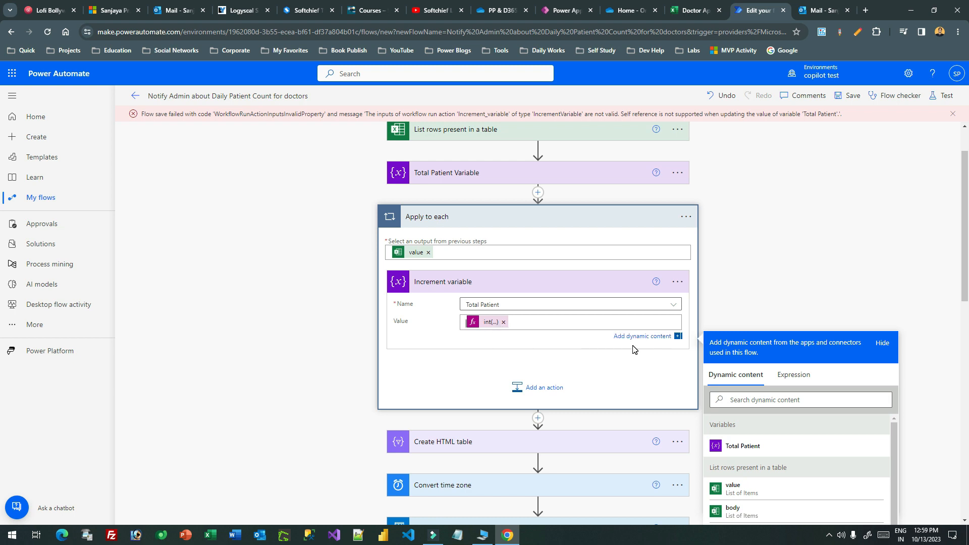
pyautogui.click(852, 98)
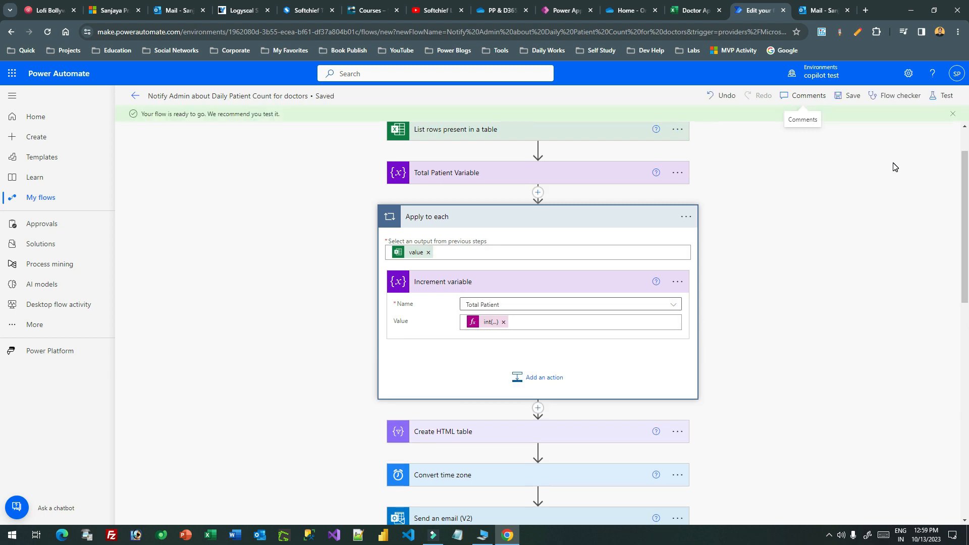
pyautogui.click(941, 100)
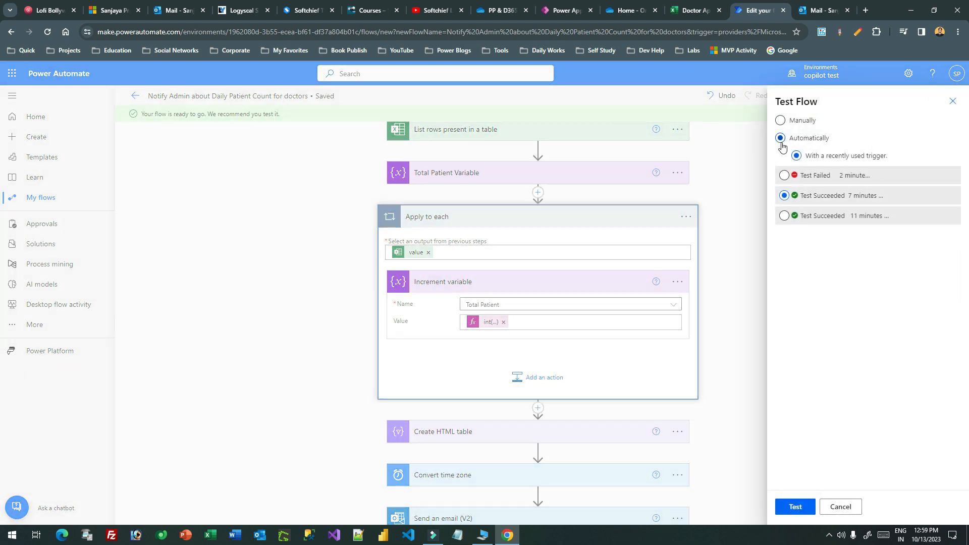
pyautogui.click(784, 196)
pyautogui.click(784, 176)
pyautogui.click(793, 507)
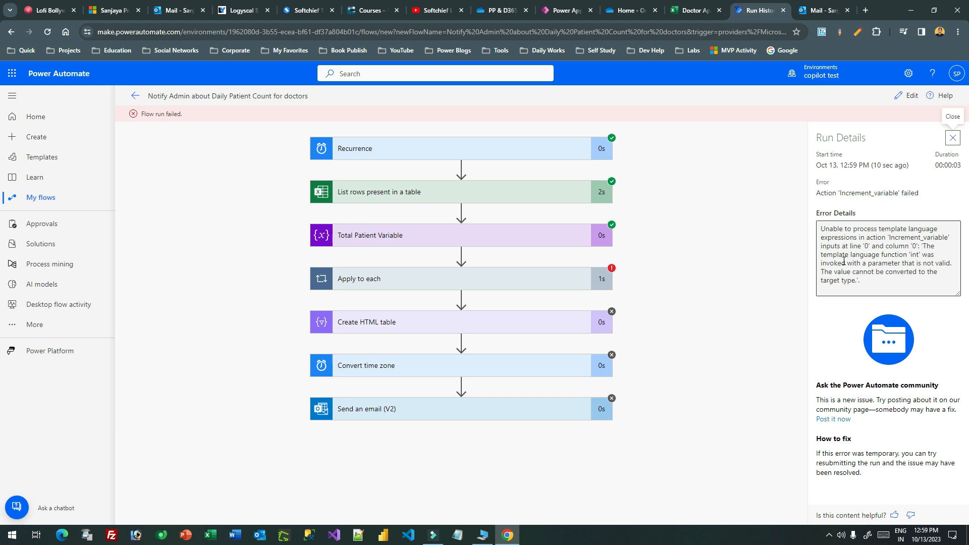
# - Dismiss the failed run's error details and failure notice, and open the Apply to each run result
pyautogui.click(880, 268)
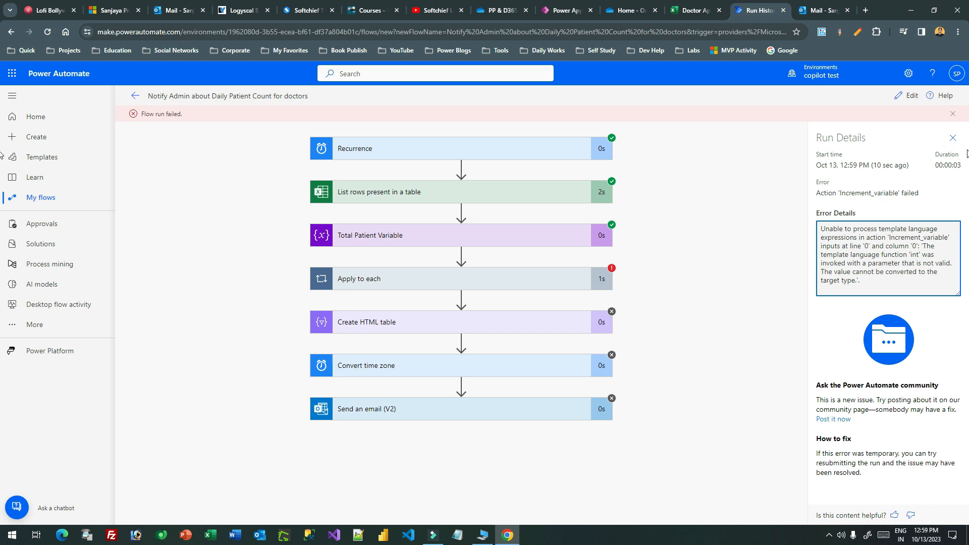
pyautogui.click(953, 114)
pyautogui.click(952, 121)
pyautogui.click(630, 266)
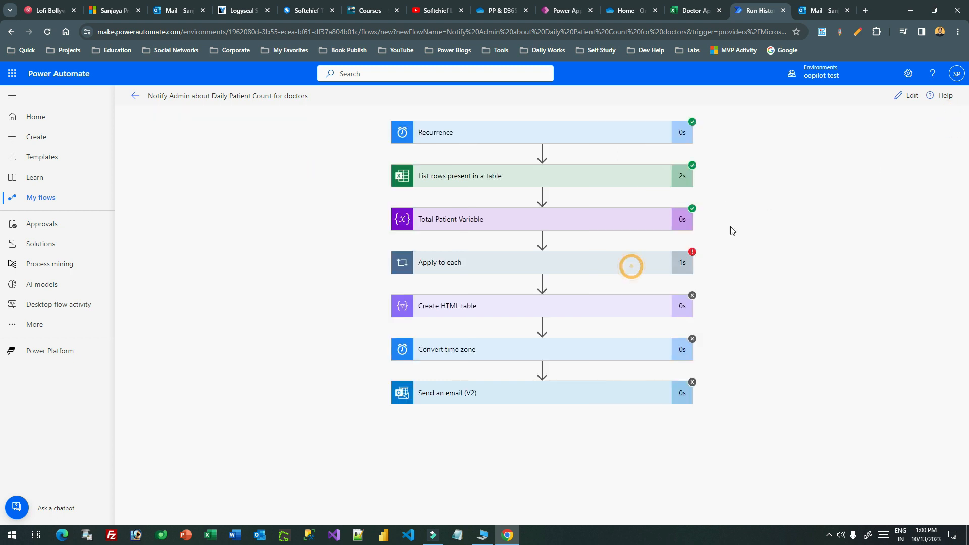
# - Open the flow for editing and inspect the full int() expression in the Increment variable action
pyautogui.click(907, 95)
pyautogui.scroll(-5, 525, 222)
pyautogui.scroll(6, 520, 207)
pyautogui.click(479, 365)
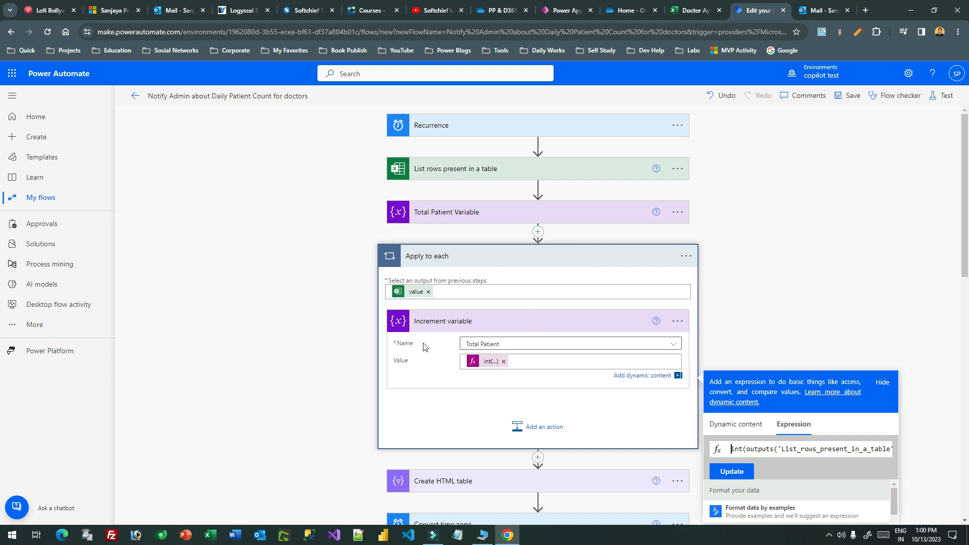
pyautogui.moveTo(777, 453); pyautogui.dragTo(901, 459)
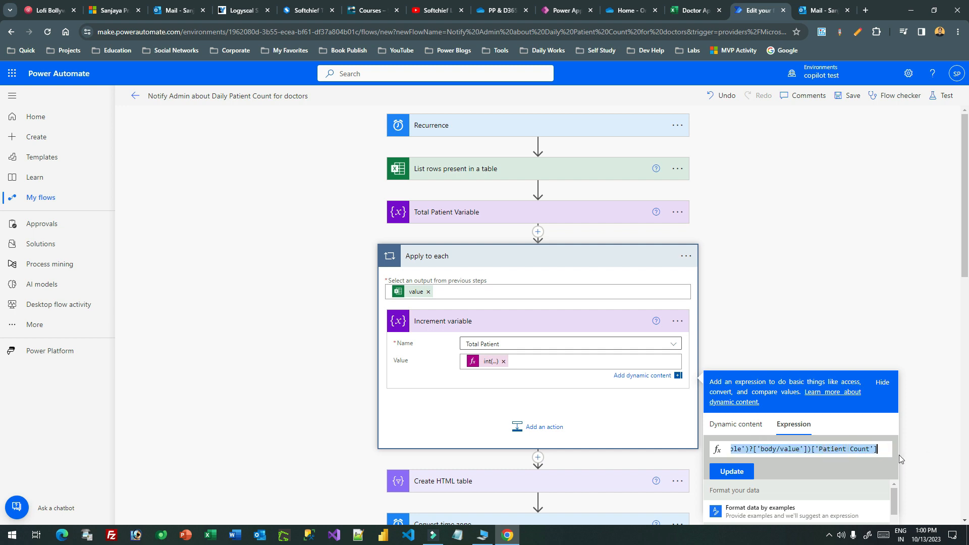
# - Insert an Initialize variable action between Total Patient Variable and Apply to each
pyautogui.click(538, 231)
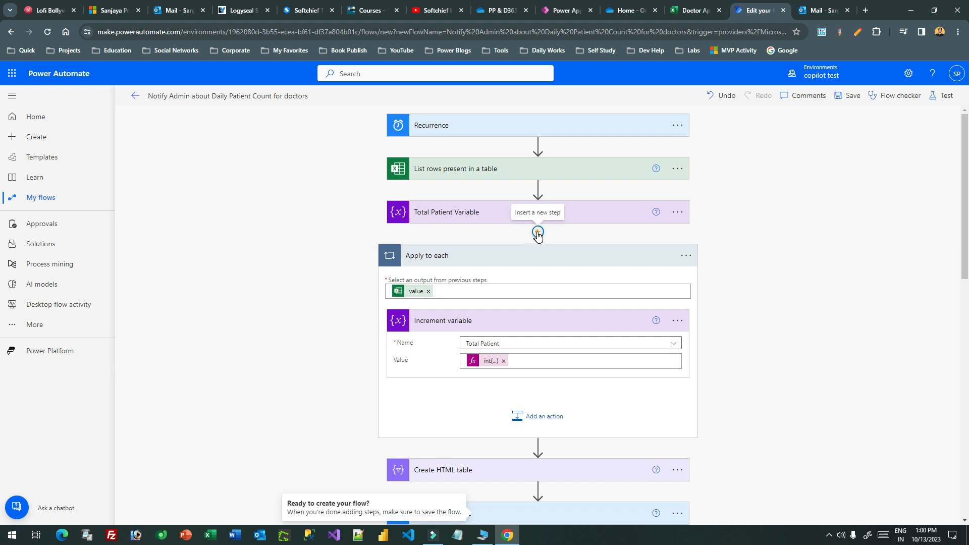
pyautogui.click(537, 232)
pyautogui.click(538, 248)
pyautogui.click(464, 281)
pyautogui.write('variable')
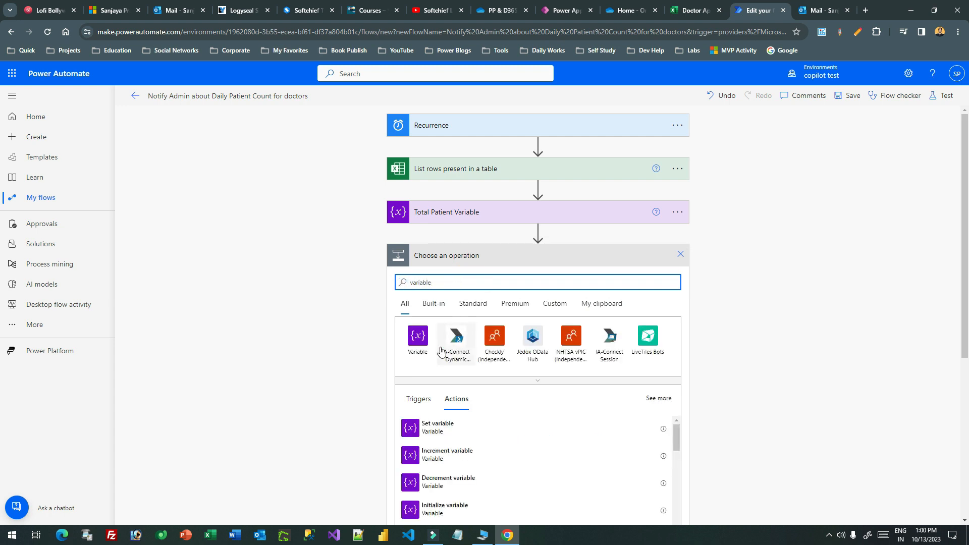
pyautogui.click(423, 335)
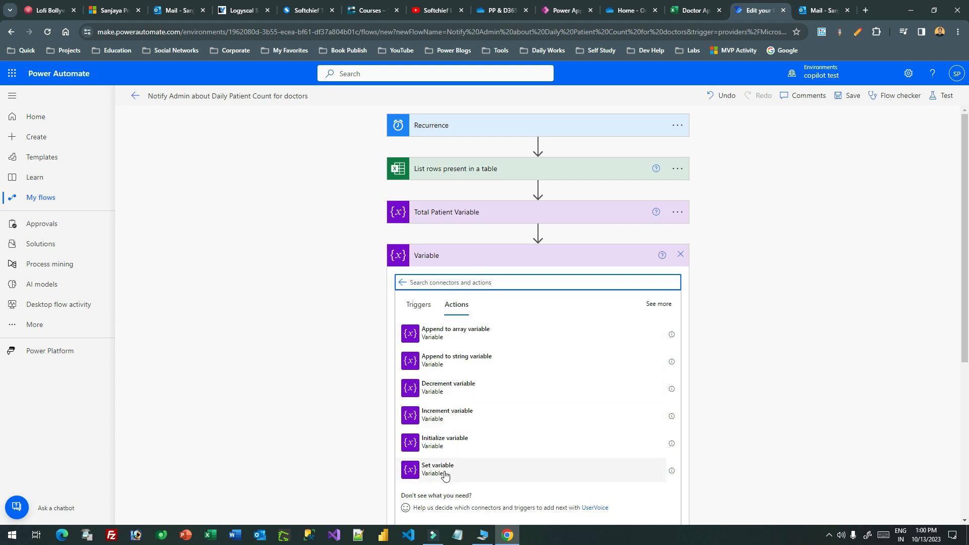
pyautogui.click(451, 442)
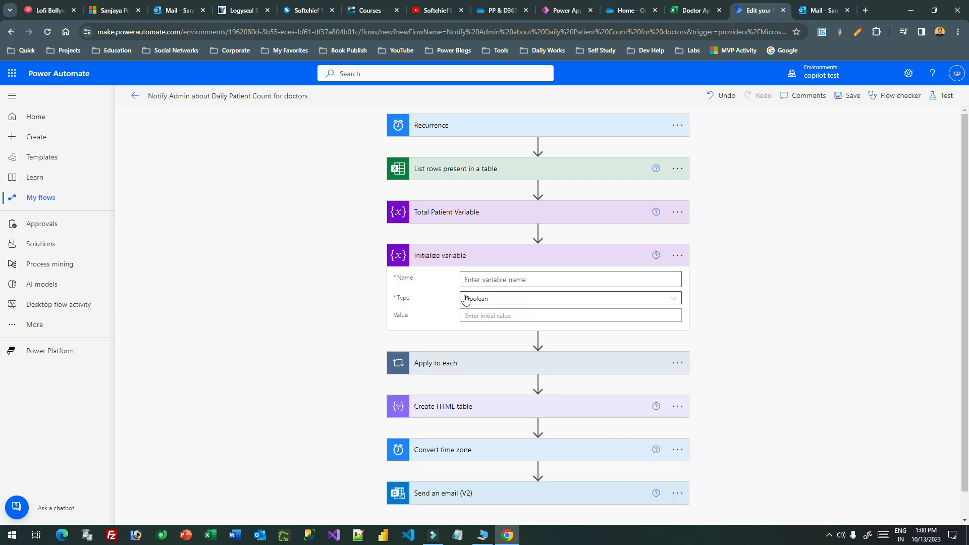
# - Name the new variable CounterPatientCount and set its type to String
pyautogui.click(485, 280)
pyautogui.write('CounterPat')
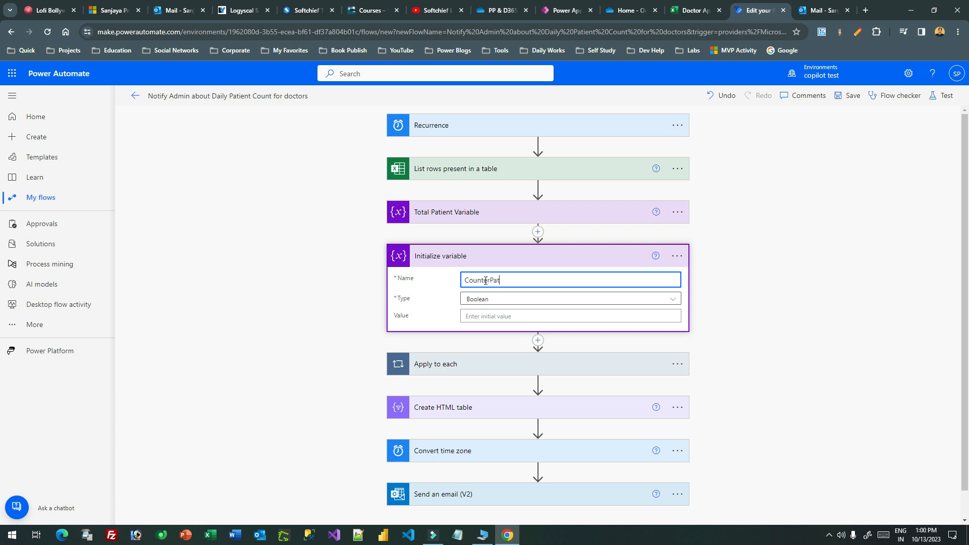
pyautogui.write('ientCount')
pyautogui.click(503, 299)
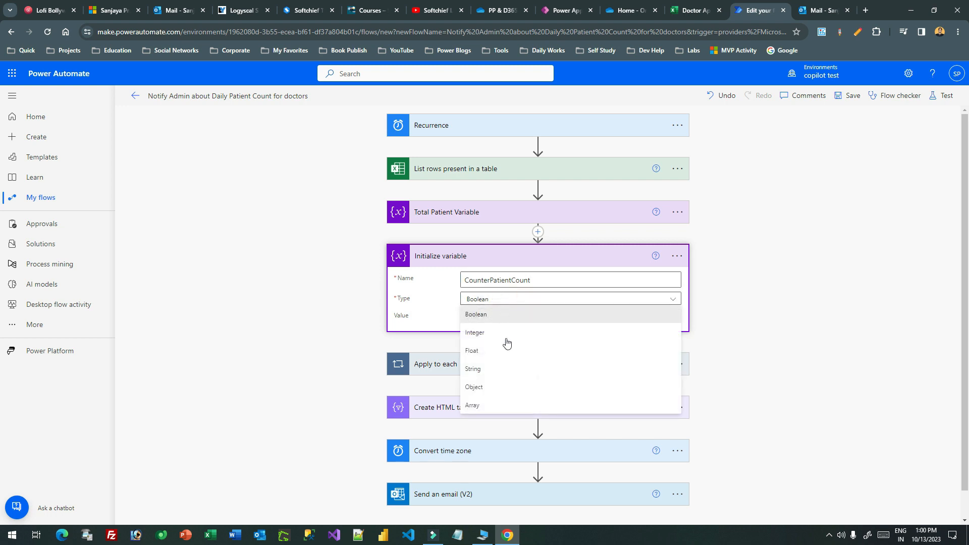
pyautogui.click(502, 368)
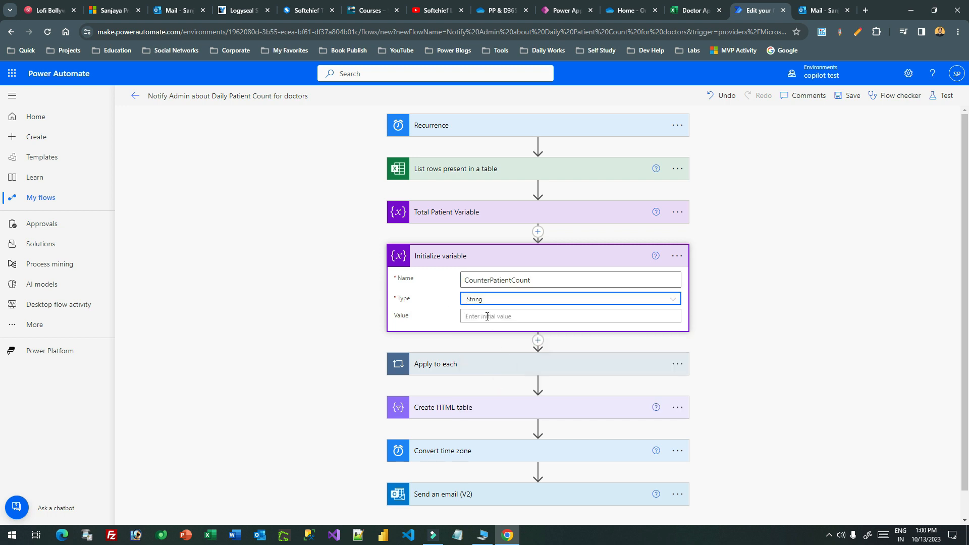
# - Rename the new Initialize variable action as Counter Patient Count, reusing the variable's name with spaces added, and collapse it
pyautogui.hotkey('shift', 'Tab')
pyautogui.hotkey('ctrl', 'c')
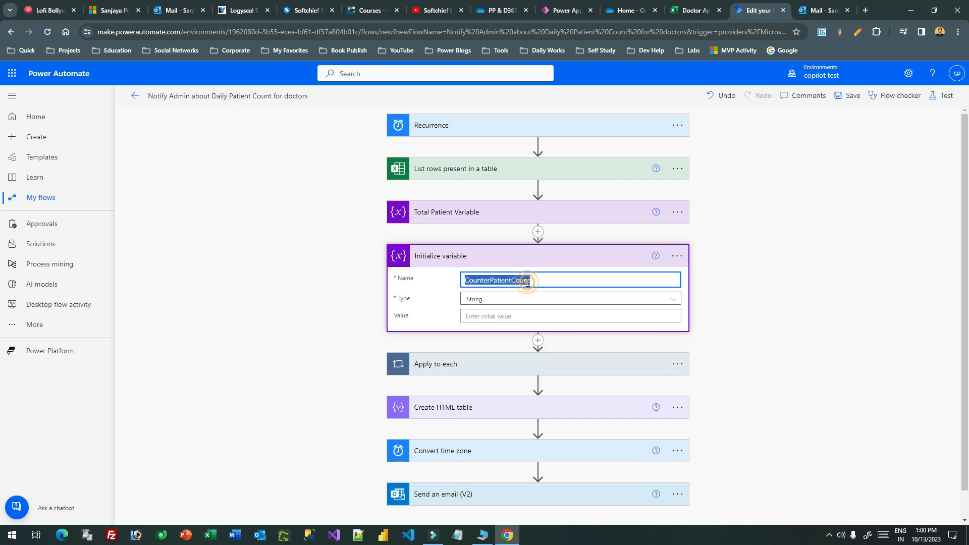
pyautogui.click(676, 256)
pyautogui.click(727, 292)
pyautogui.hotkey('ctrl', 'v')
pyautogui.click(439, 257)
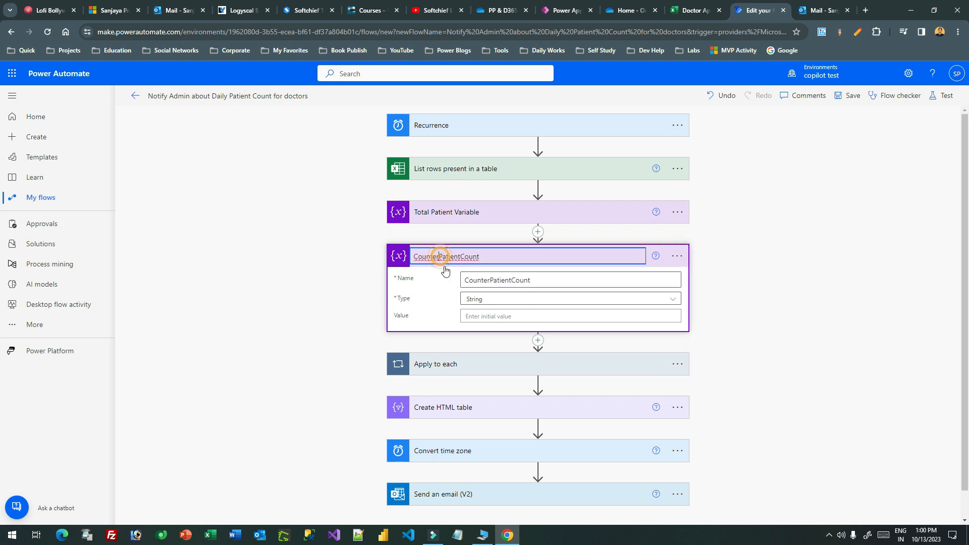
pyautogui.click(462, 258)
pyautogui.click(762, 277)
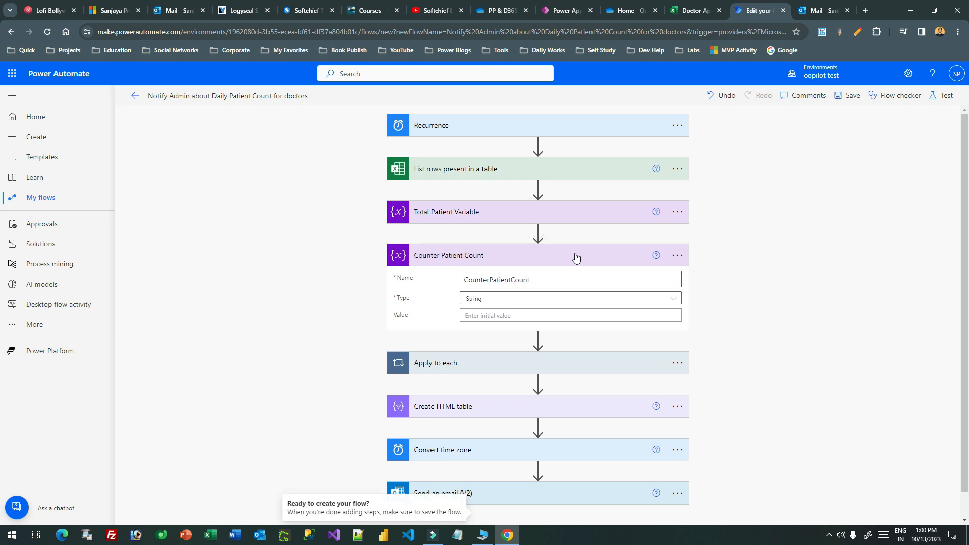
pyautogui.click(575, 257)
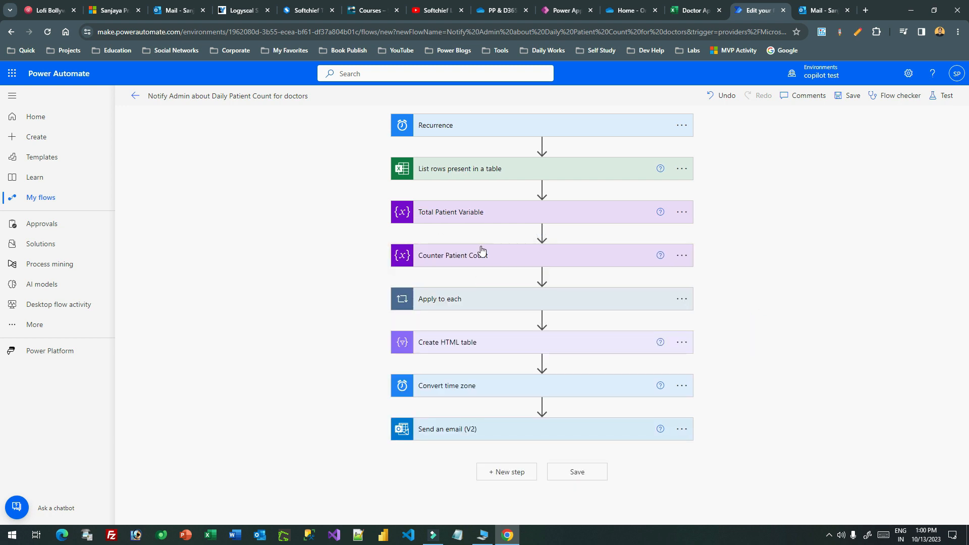
# - Add a Set variable action inside the Apply to each loop, after Increment variable
pyautogui.click(467, 295)
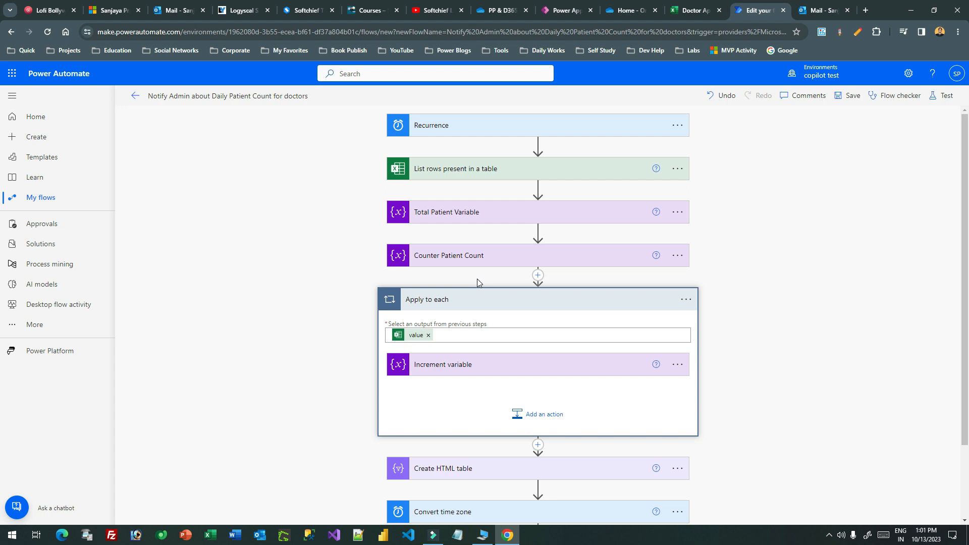
pyautogui.scroll(-2, 477, 283)
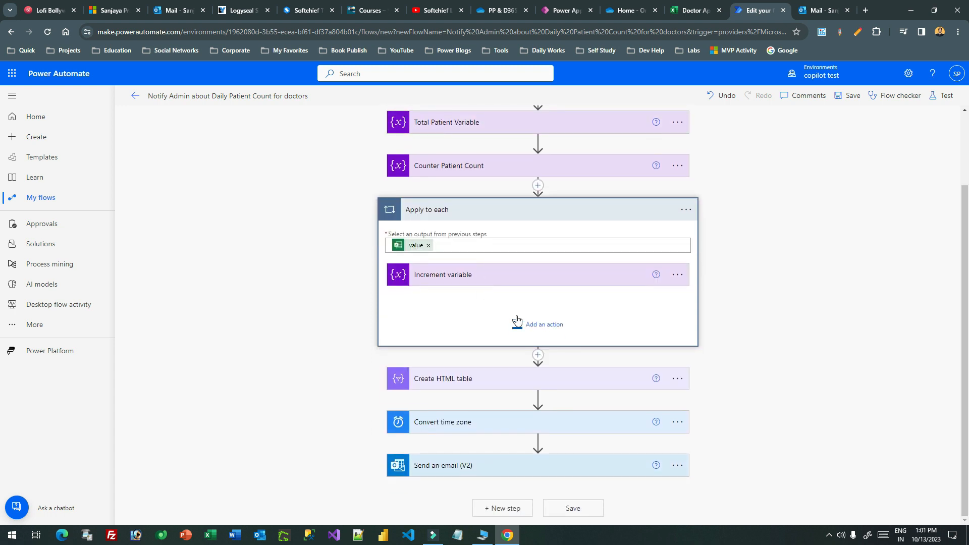
pyautogui.click(545, 325)
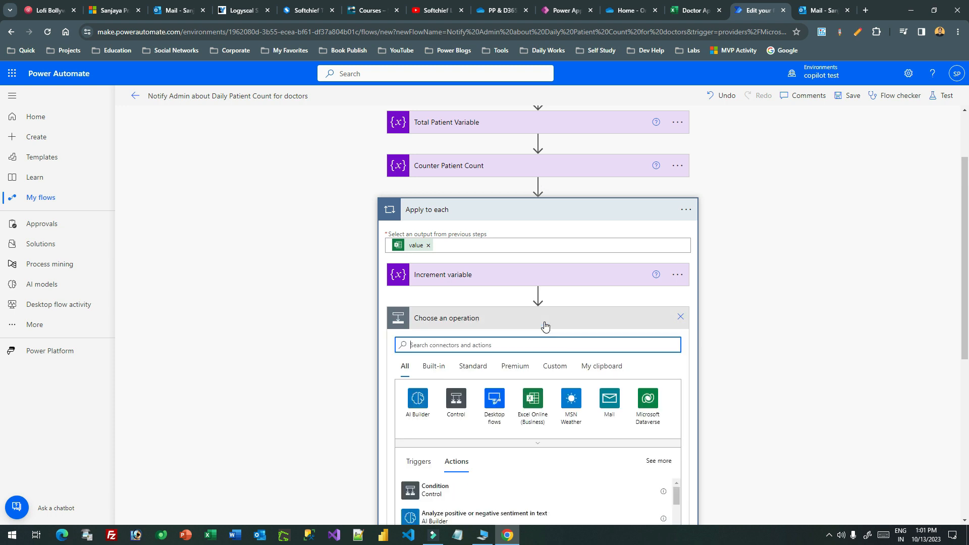
pyautogui.write('set vari')
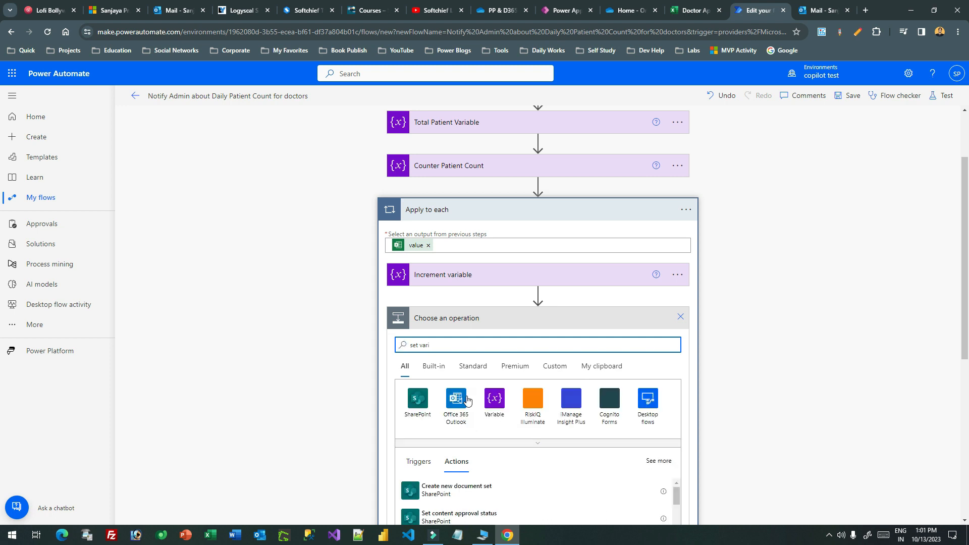
pyautogui.moveTo(444, 345); pyautogui.dragTo(331, 342)
pyautogui.write('variabl')
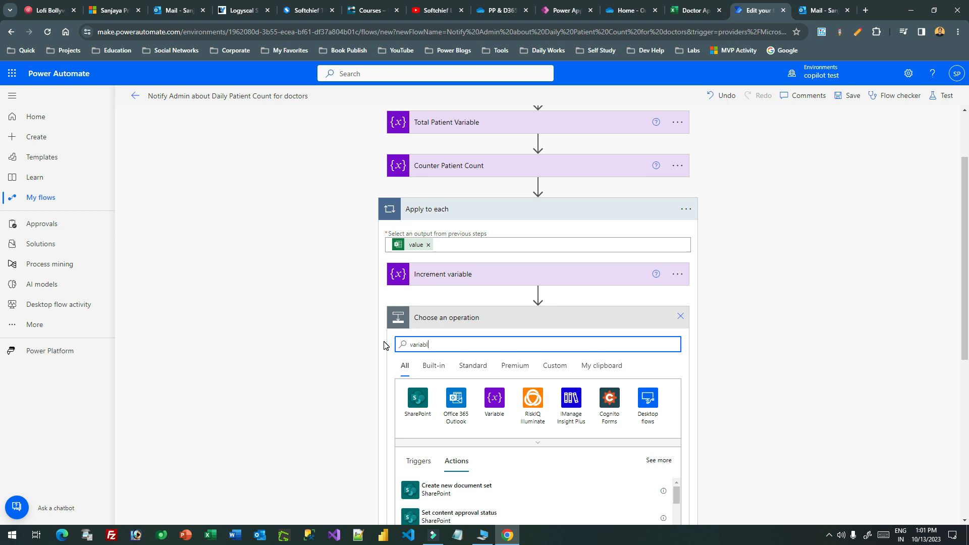
pyautogui.write('e')
pyautogui.click(417, 399)
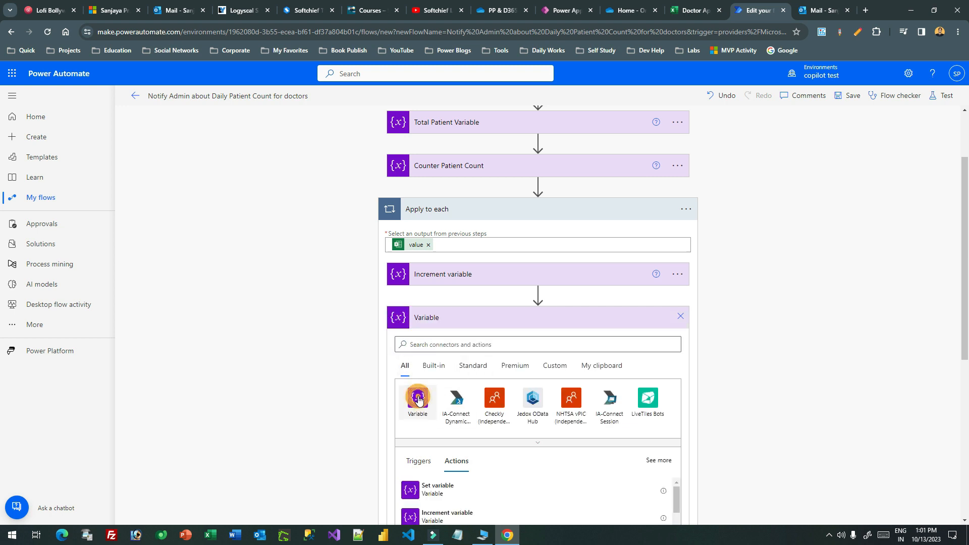
pyautogui.scroll(-3, 464, 480)
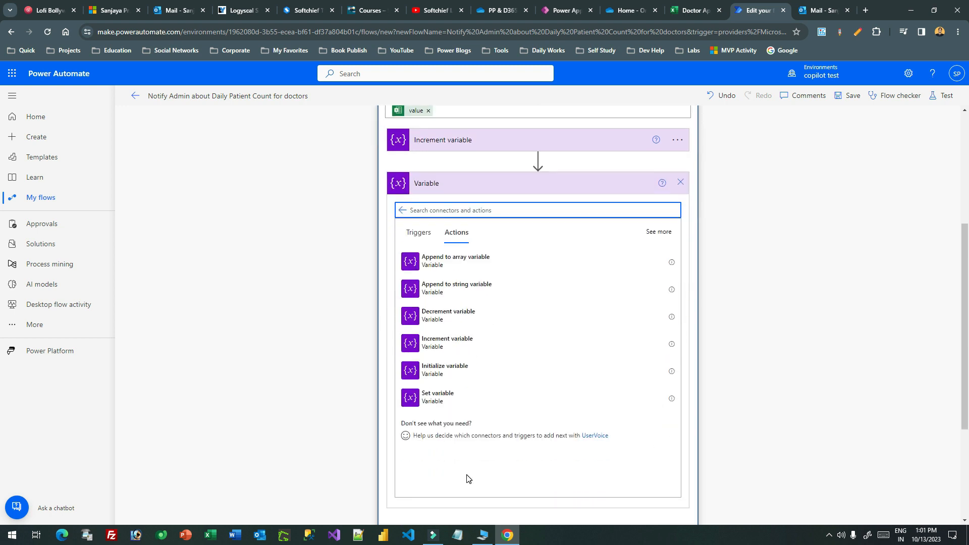
pyautogui.click(456, 398)
pyautogui.scroll(3, 503, 302)
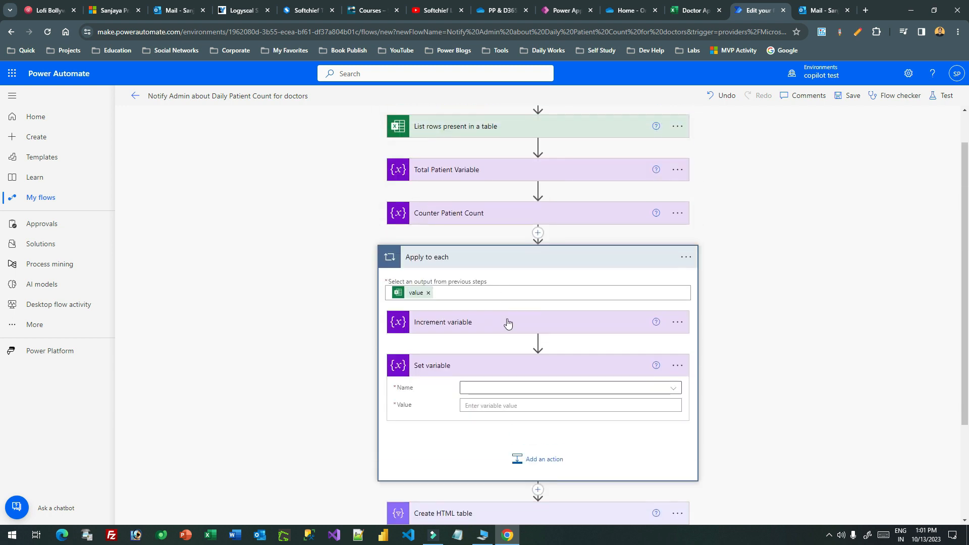
# - Make the Set variable action assign the Patients Count dynamic value from the Excel rows to CounterPatientCount
pyautogui.scroll(-3, 505, 322)
pyautogui.click(495, 252)
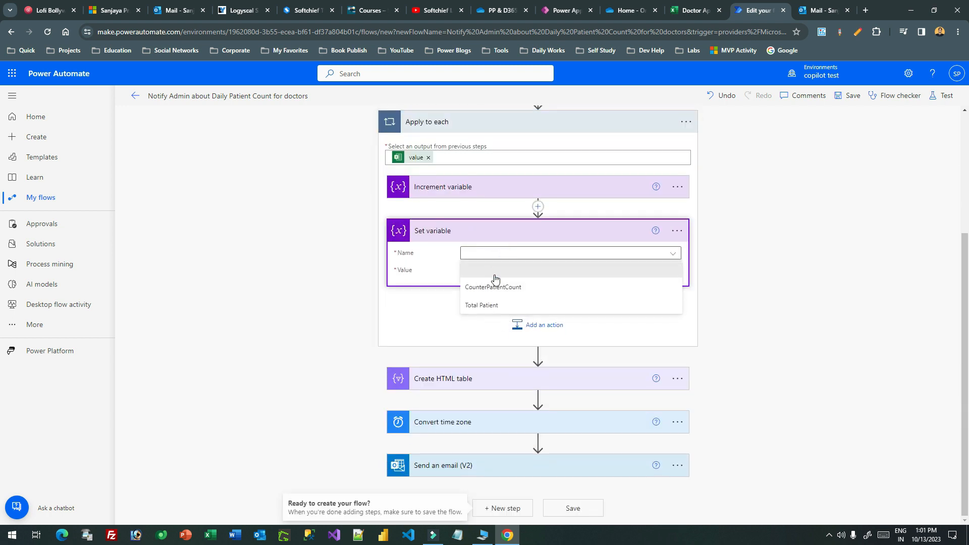
pyautogui.click(521, 290)
pyautogui.click(487, 271)
pyautogui.click(766, 347)
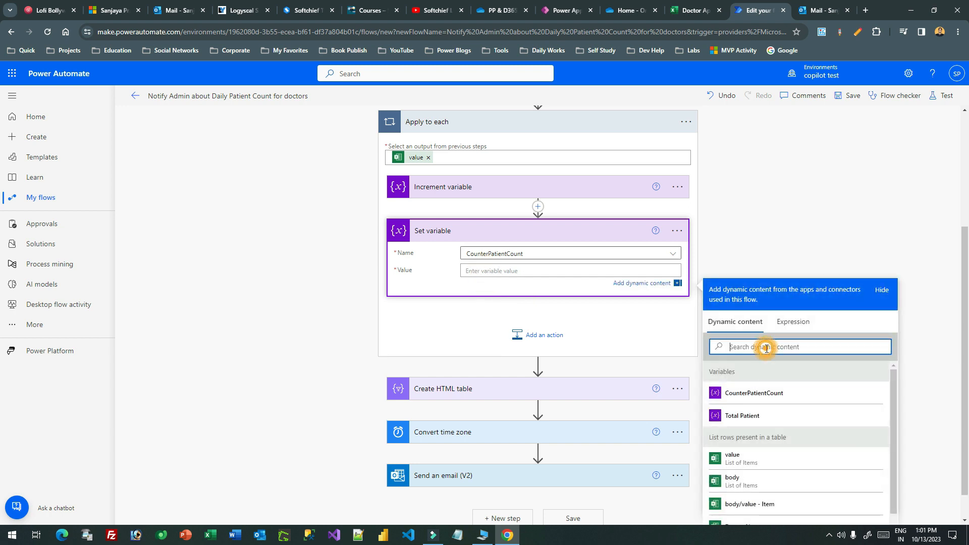
pyautogui.write('pa')
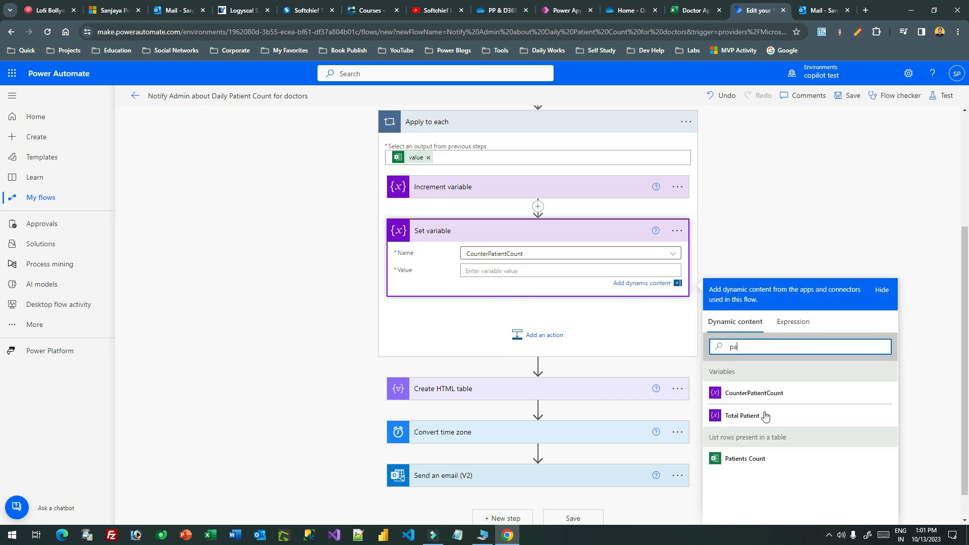
pyautogui.click(752, 461)
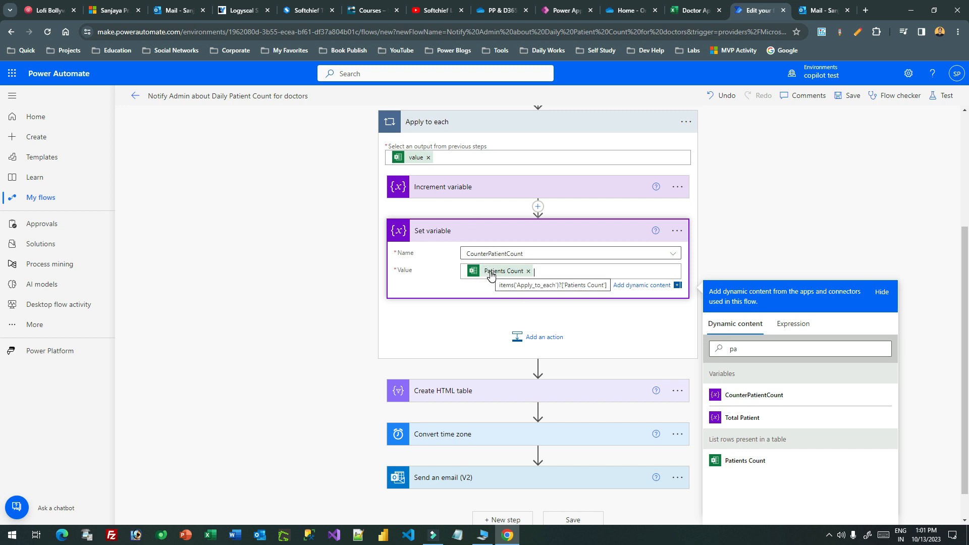
# - Move the Increment variable action below Set variable and remove the int() expression from its value
pyautogui.click(494, 195)
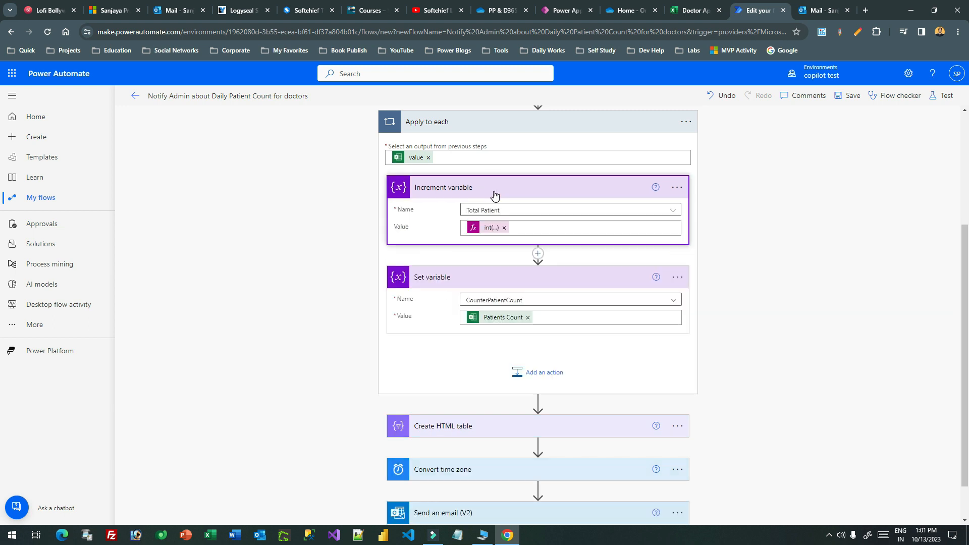
pyautogui.moveTo(503, 188); pyautogui.dragTo(518, 345)
pyautogui.click(504, 318)
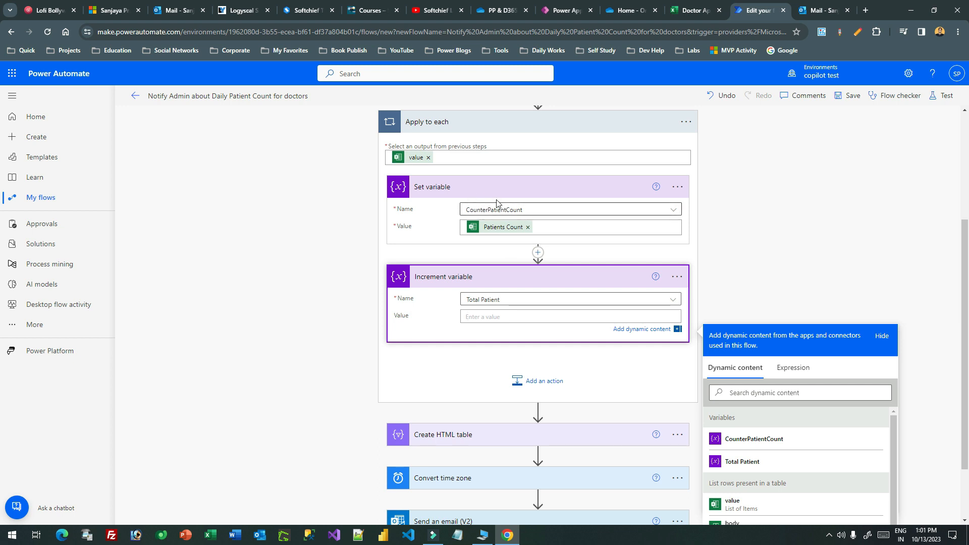
# - Set the Increment variable value to the expression int(variables('CounterPatientCount'))
pyautogui.click(783, 369)
pyautogui.write('int')
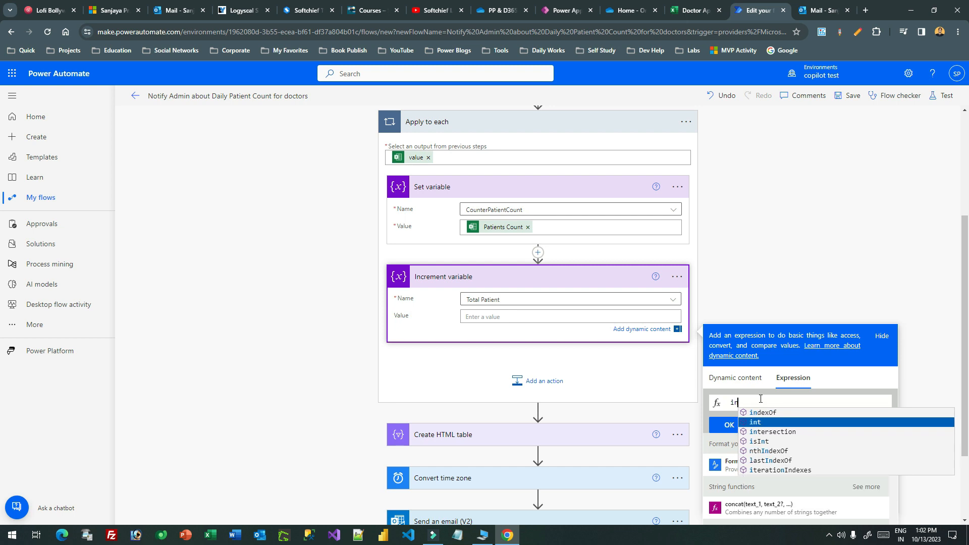
pyautogui.press('Return')
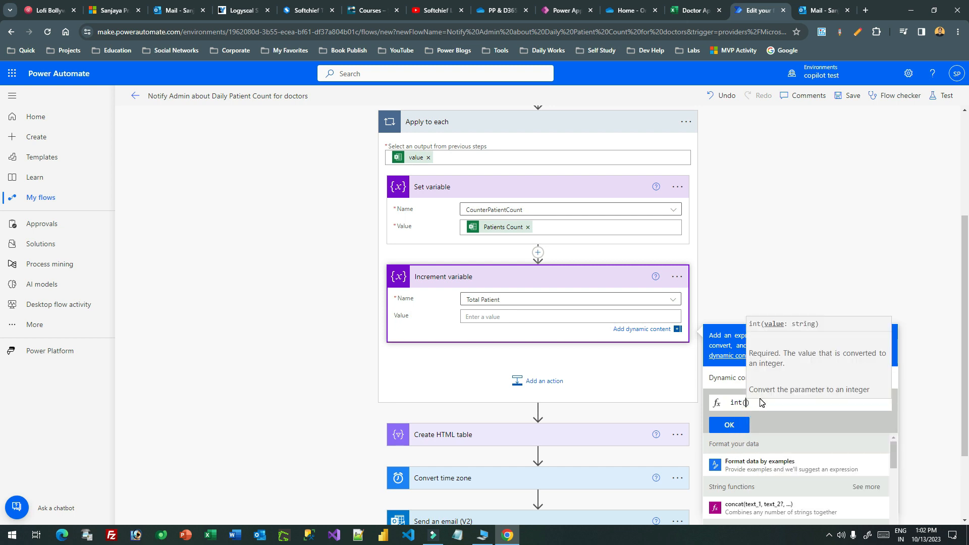
pyautogui.click(726, 380)
pyautogui.scroll(-2, 797, 423)
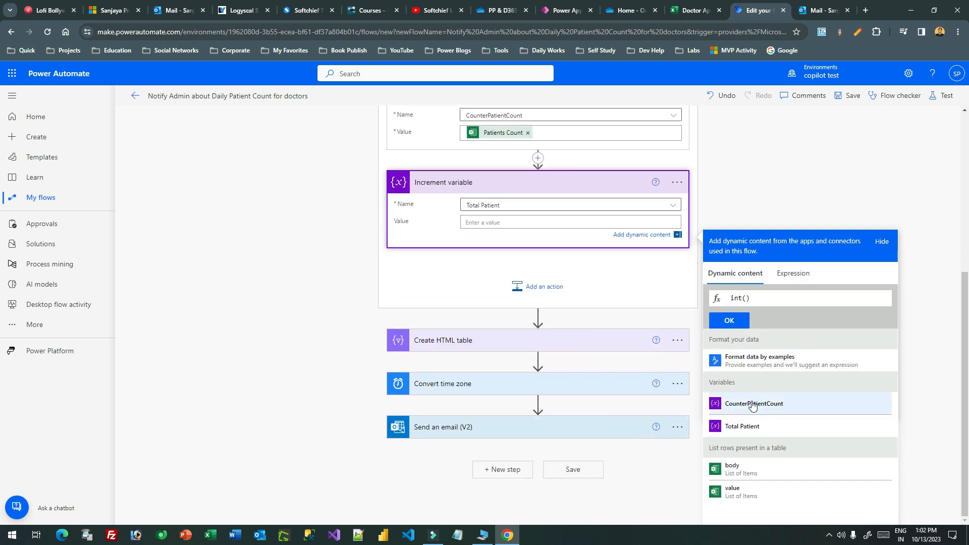
pyautogui.click(778, 403)
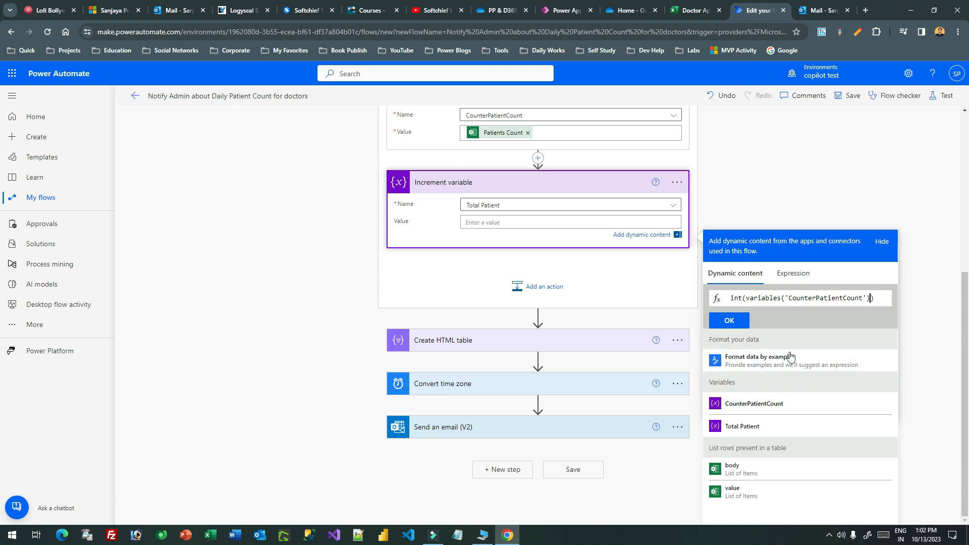
pyautogui.click(732, 321)
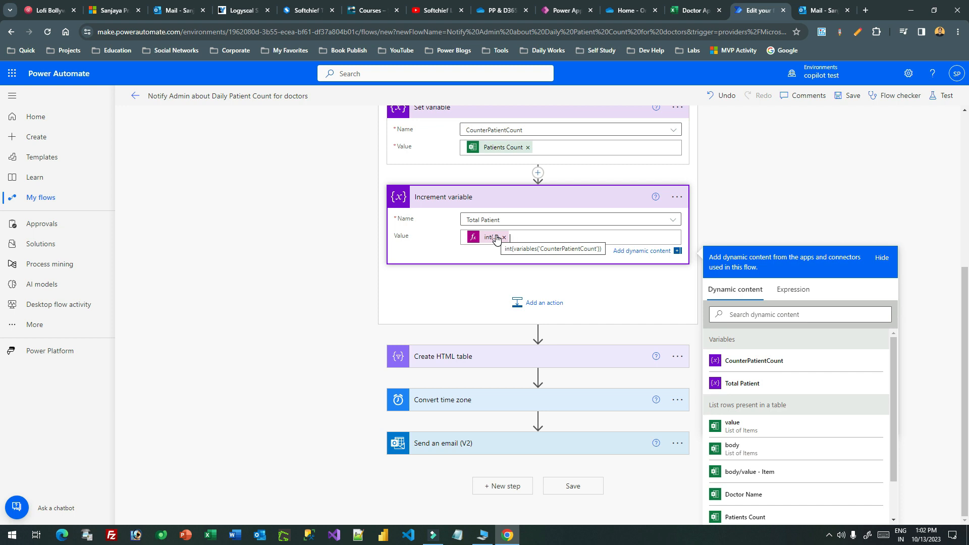
# - Save the flow with the reworked Apply to each loop
pyautogui.click(656, 286)
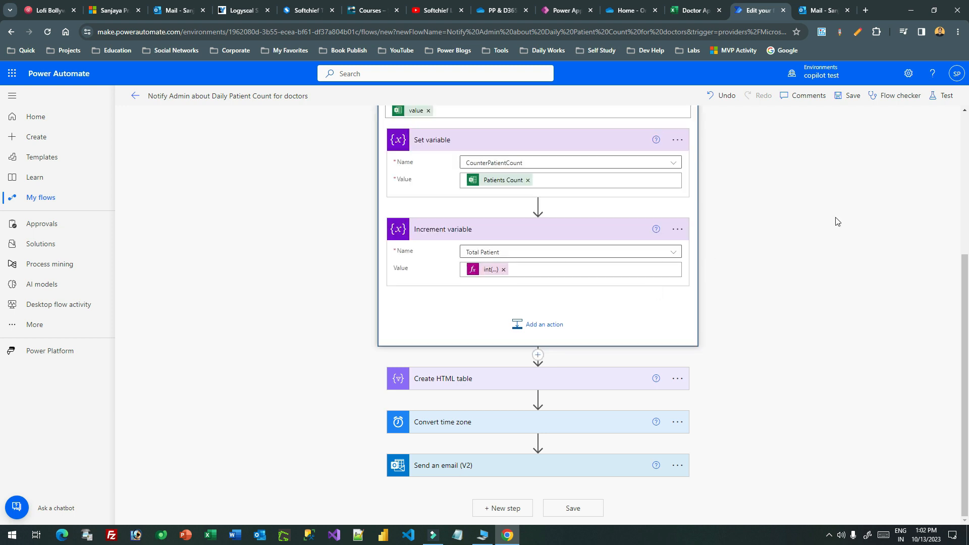
pyautogui.scroll(3, 717, 211)
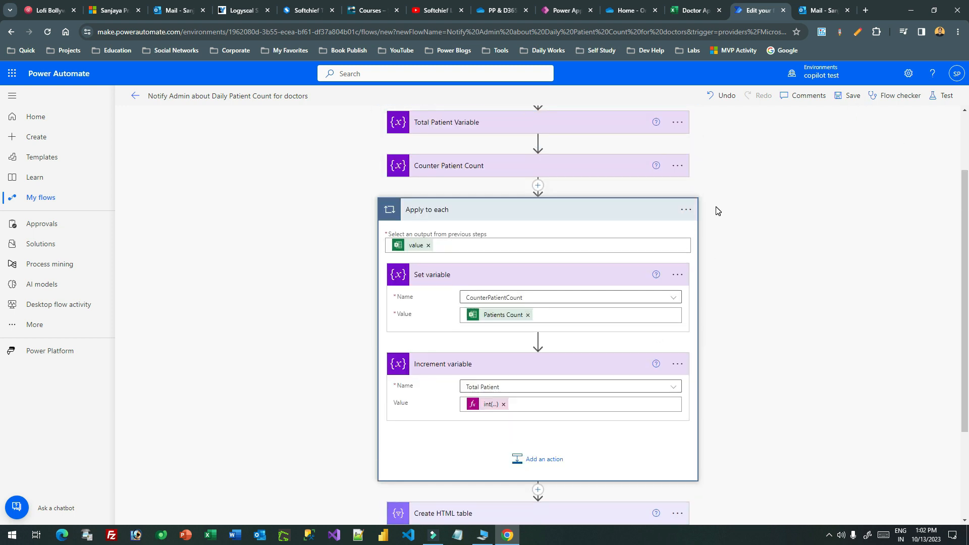
pyautogui.click(851, 95)
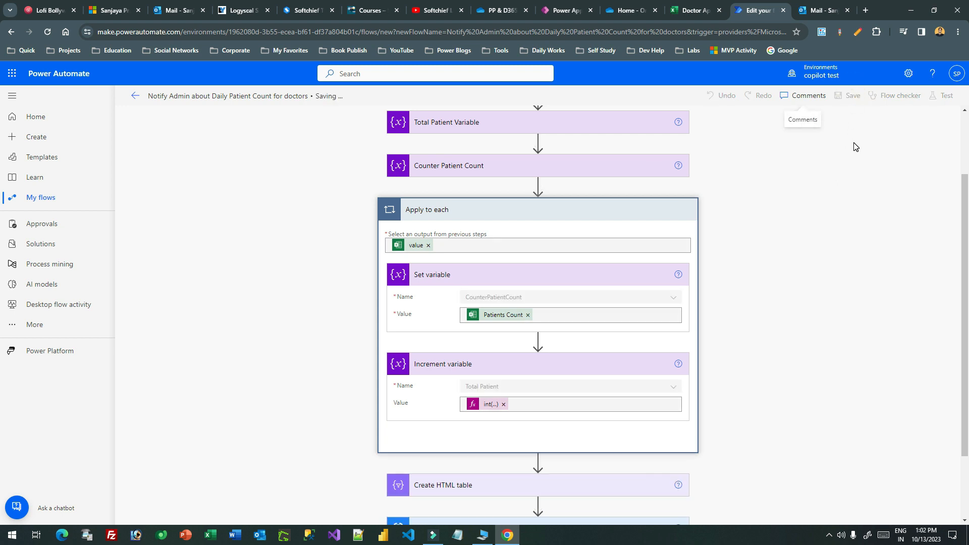
# - Test the flow automatically with the most recently used trigger, then open the resulting doctor and patient count email in Outlook
pyautogui.click(942, 97)
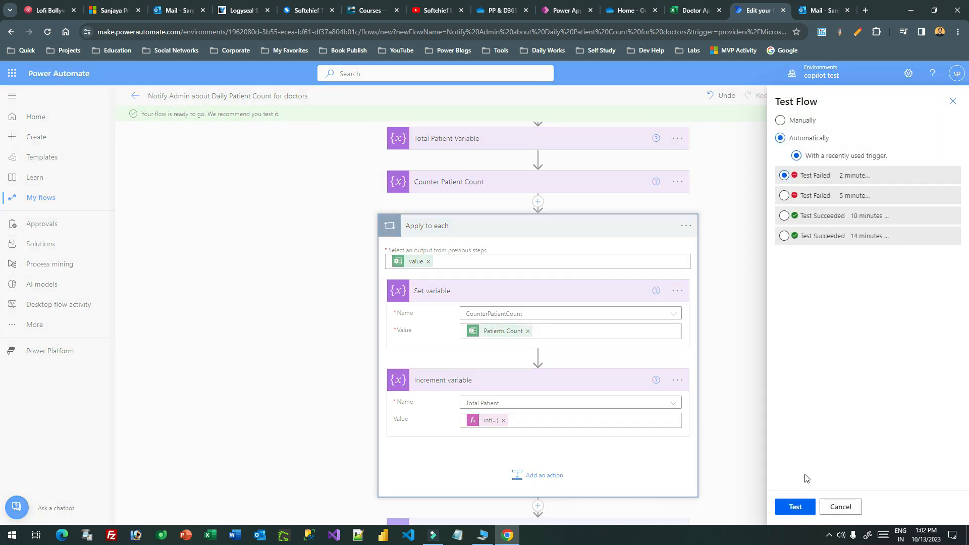
pyautogui.click(796, 507)
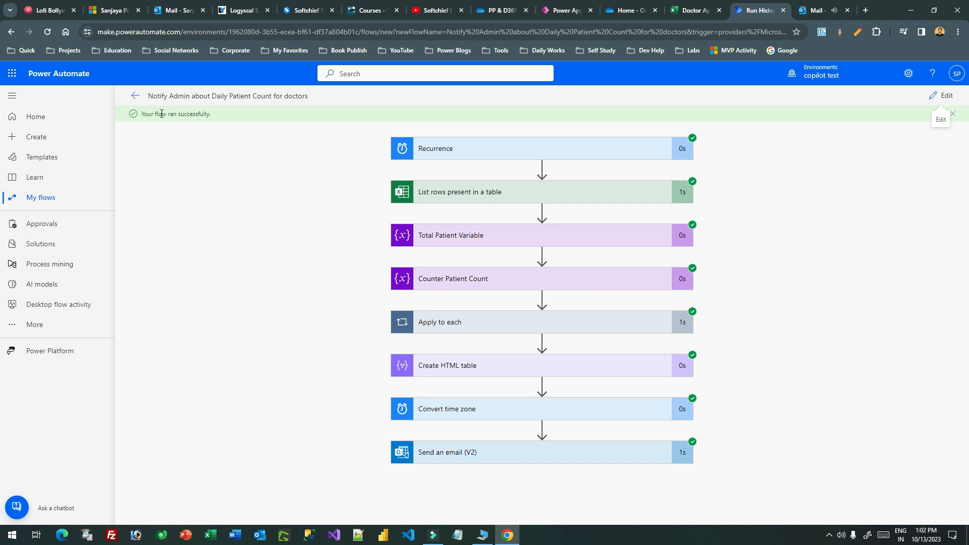
pyautogui.click(822, 10)
pyautogui.click(214, 180)
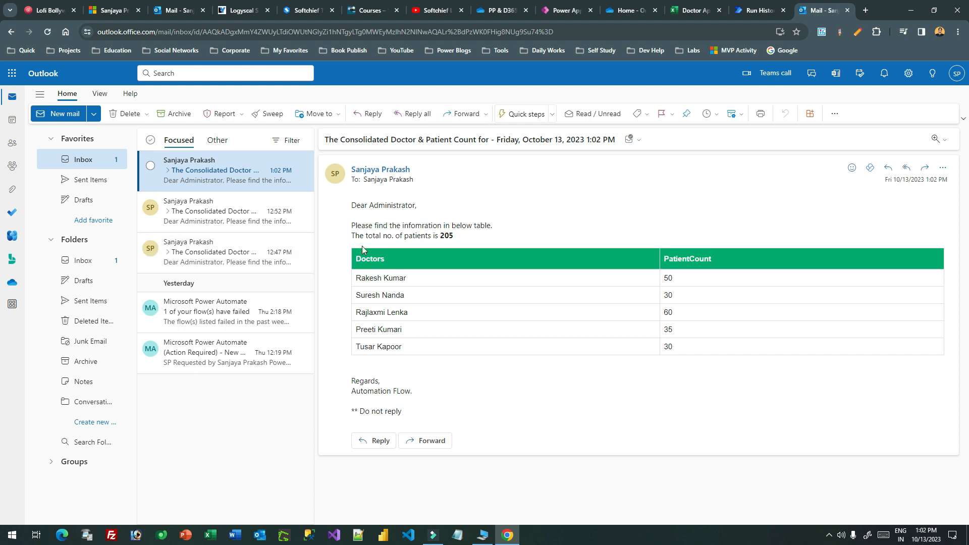
# - Check the total number of patients in the email against the Patients Count column of the Doctor Appointments Info workbook
pyautogui.moveTo(356, 237); pyautogui.dragTo(399, 238)
pyautogui.moveTo(438, 238); pyautogui.dragTo(449, 237)
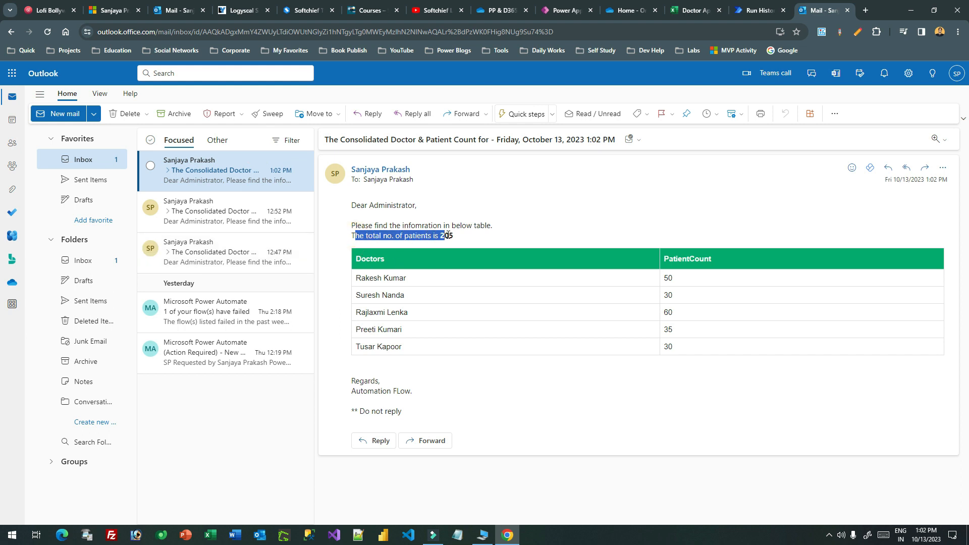
pyautogui.doubleClick(446, 236)
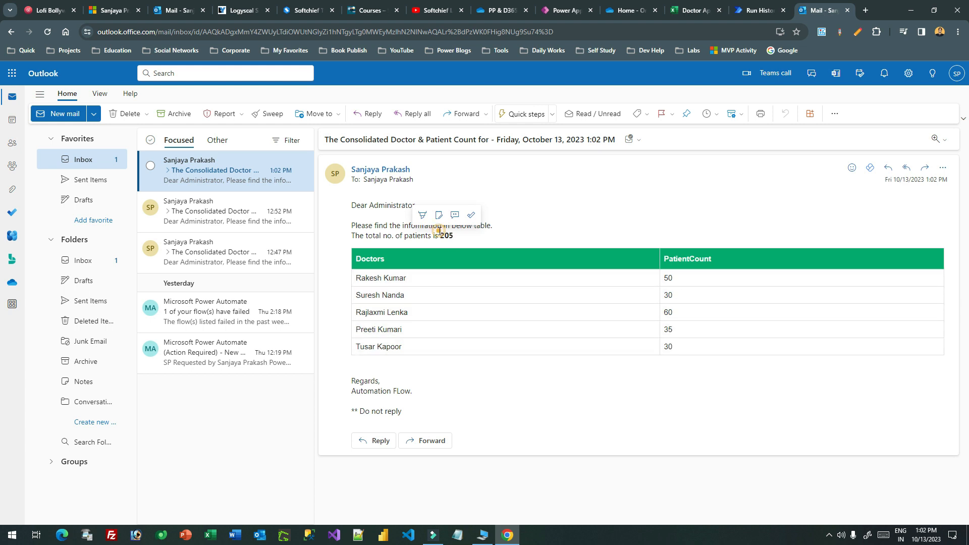
pyautogui.click(469, 235)
pyautogui.moveTo(438, 236); pyautogui.dragTo(493, 238)
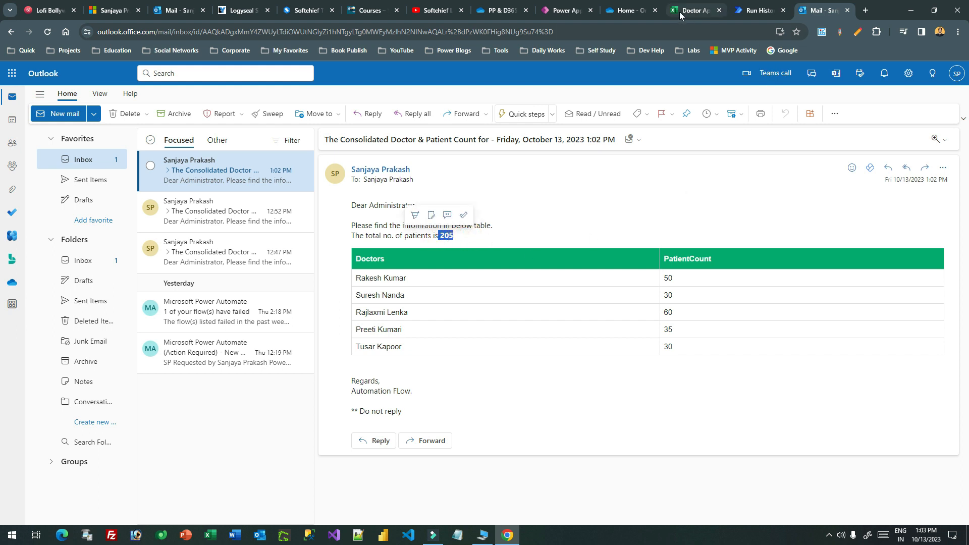
pyautogui.click(679, 15)
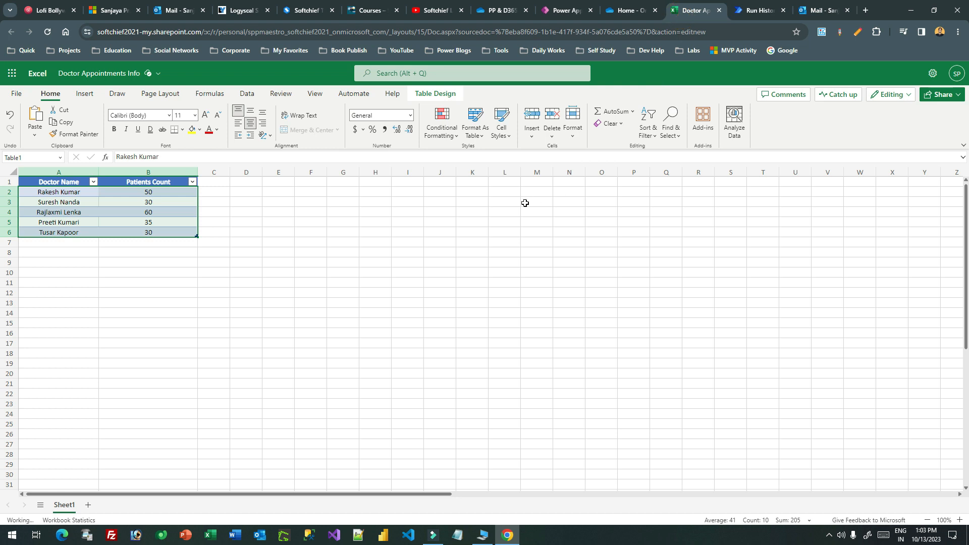
# - Return to the flow run in Power Automate and reopen the flow for editing
pyautogui.click(756, 14)
pyautogui.click(937, 96)
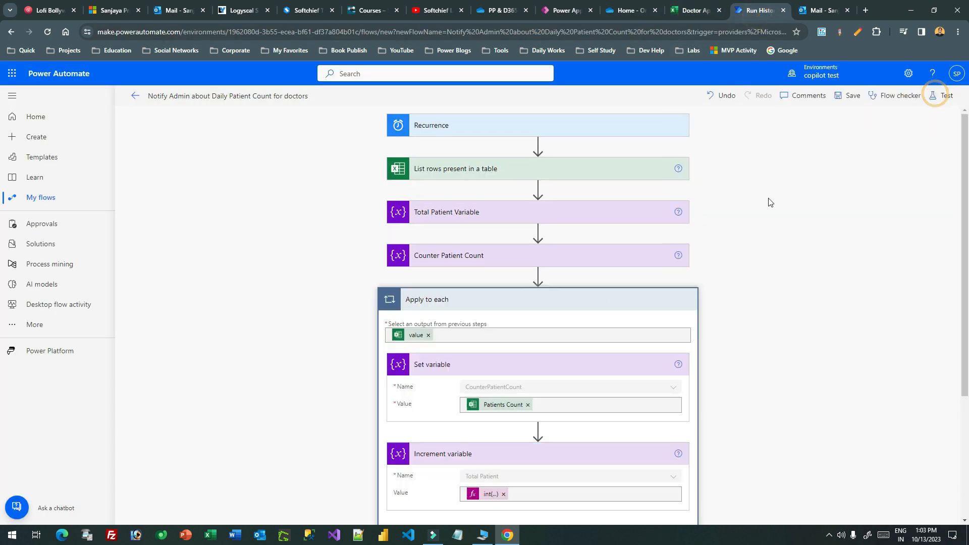
pyautogui.scroll(-3, 650, 240)
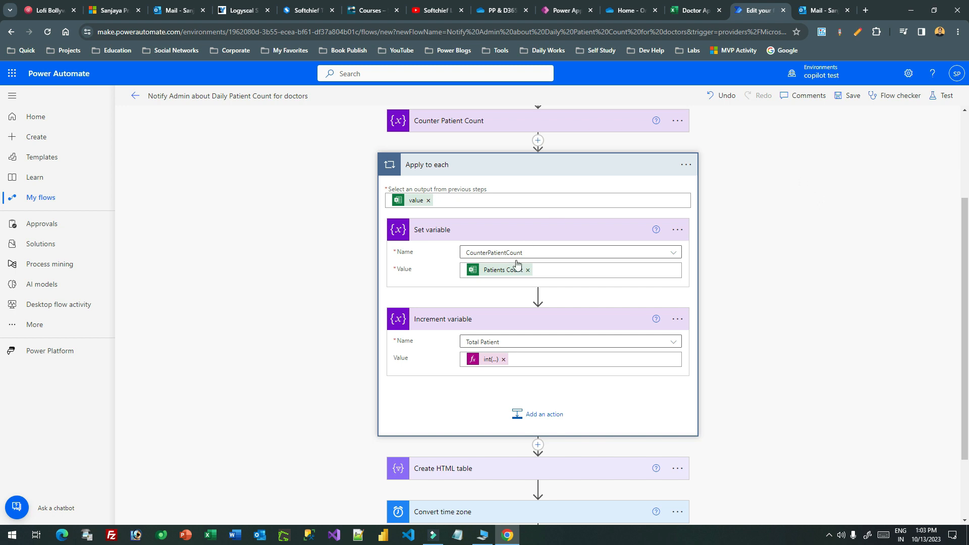
# - Switch to the Outlook email and review the total number of patients together with the doctor table below it
pyautogui.click(813, 14)
pyautogui.click(687, 291)
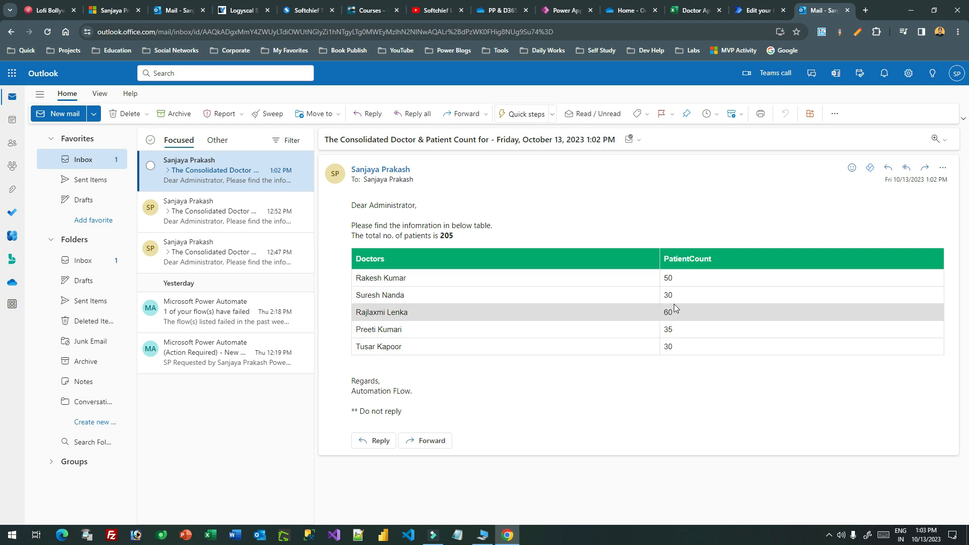
pyautogui.moveTo(438, 236); pyautogui.dragTo(461, 239)
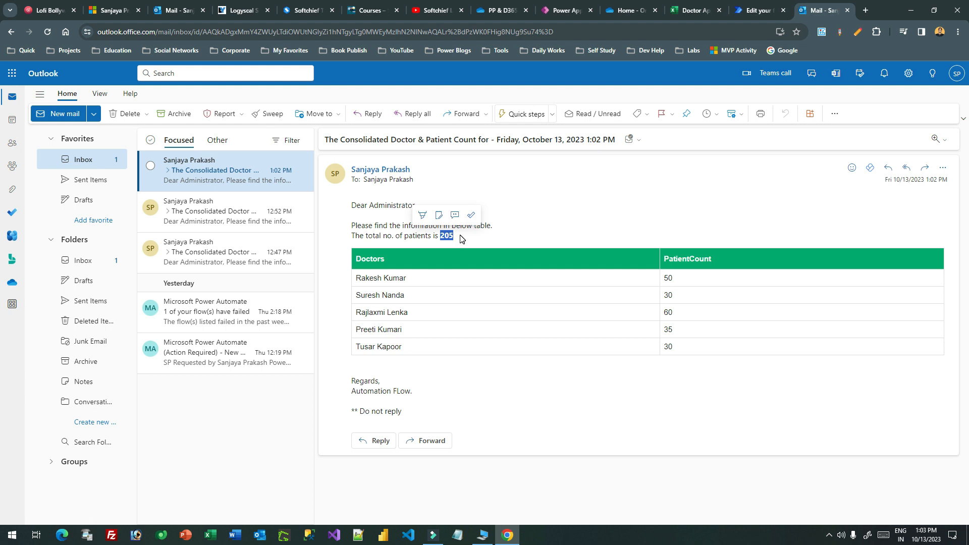
pyautogui.click(371, 243)
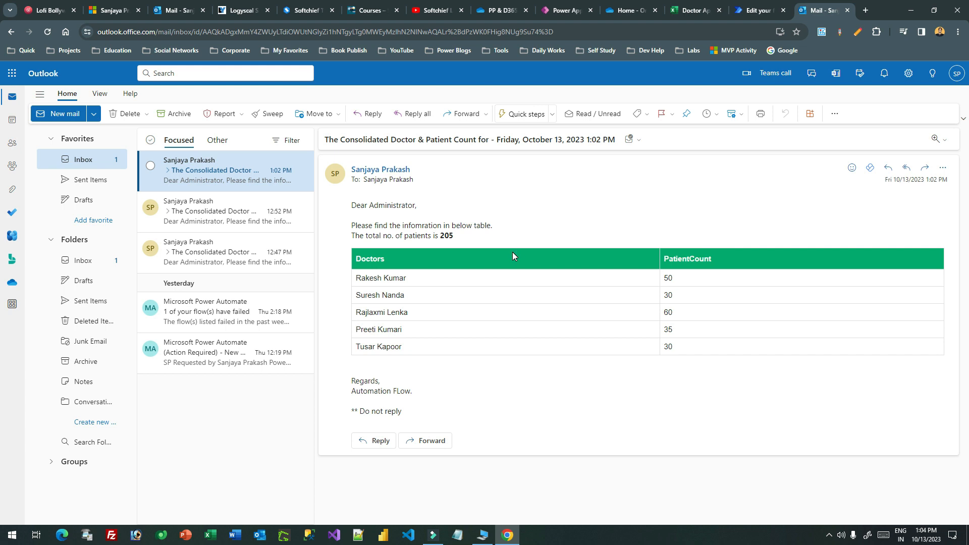
pyautogui.moveTo(399, 278); pyautogui.dragTo(734, 352)
pyautogui.click(733, 347)
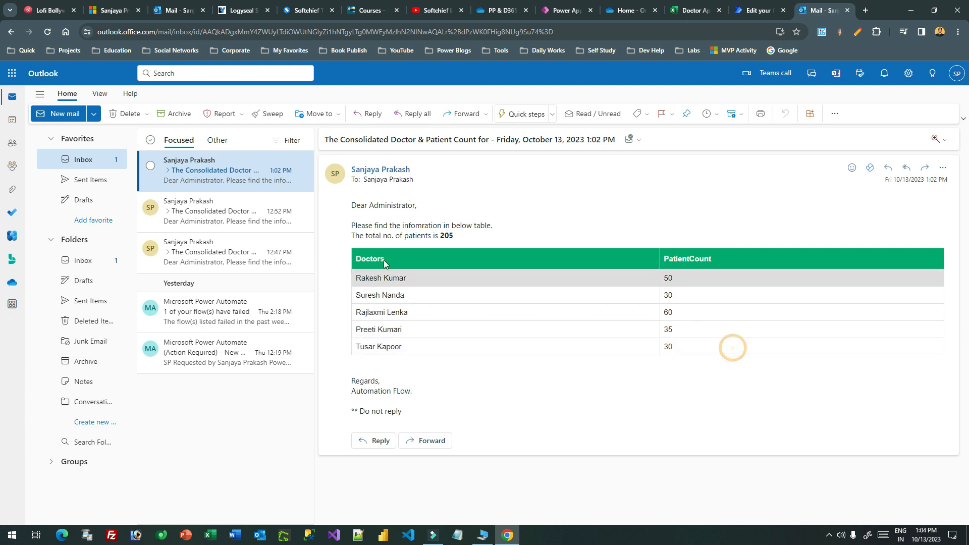
pyautogui.doubleClick(442, 235)
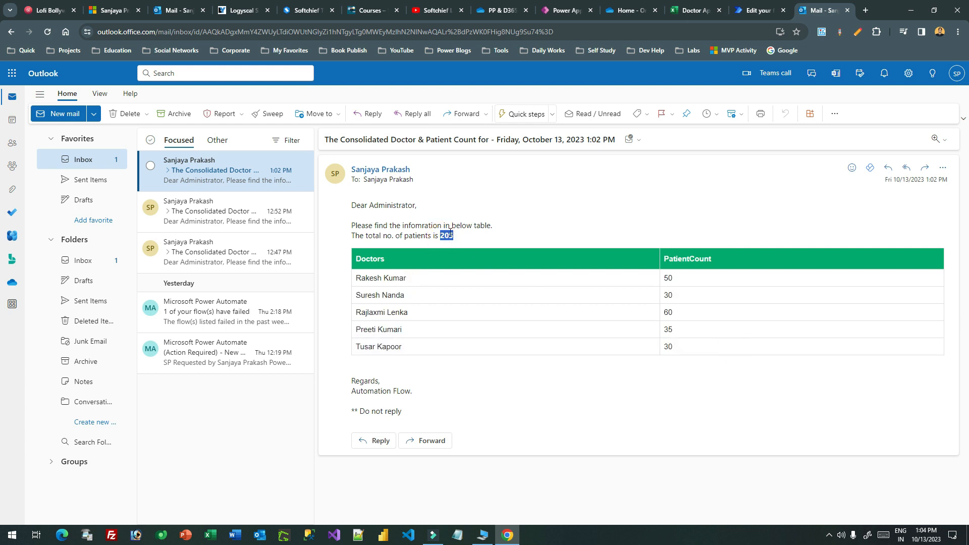
pyautogui.click(474, 241)
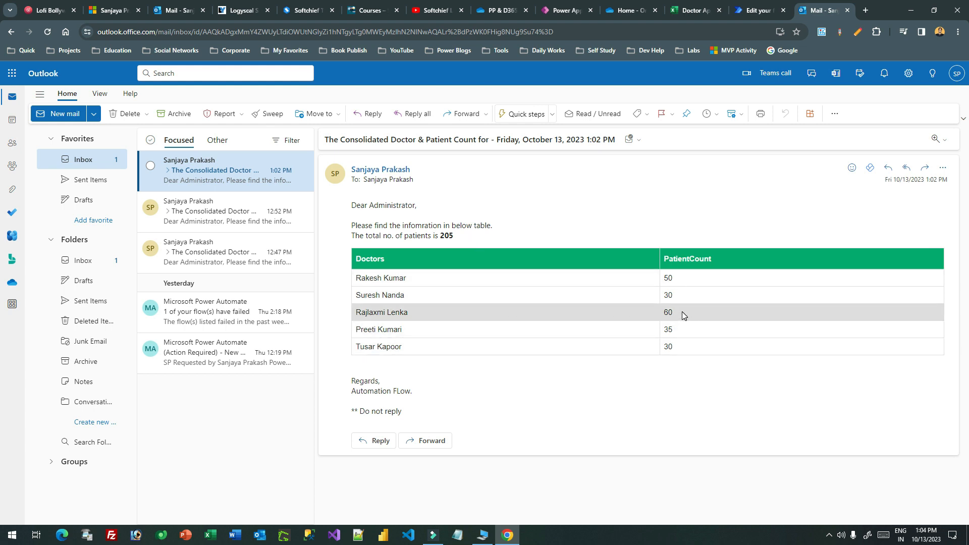
# - Compare the individual doctors' patient counts row by row in the email's table
pyautogui.moveTo(355, 313); pyautogui.dragTo(416, 315)
pyautogui.click(425, 312)
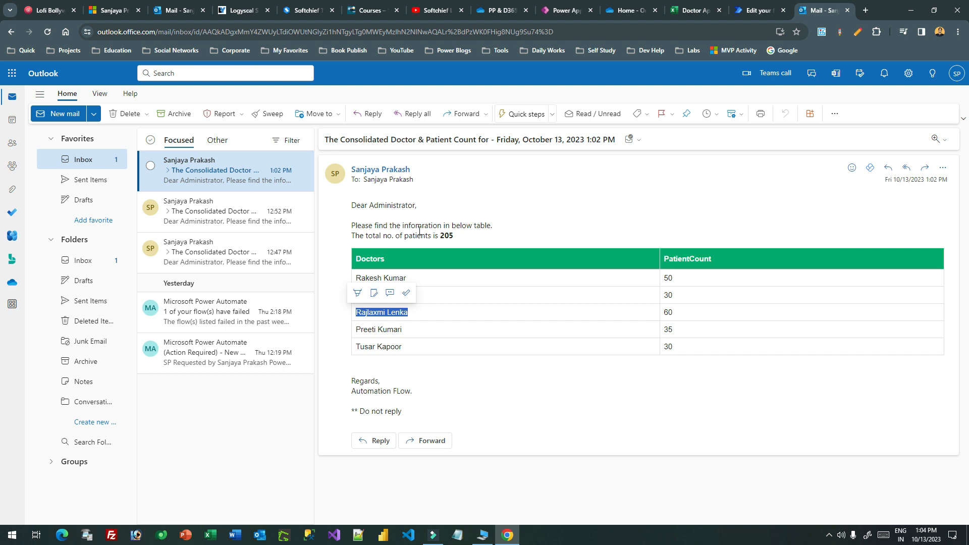
pyautogui.click(420, 231)
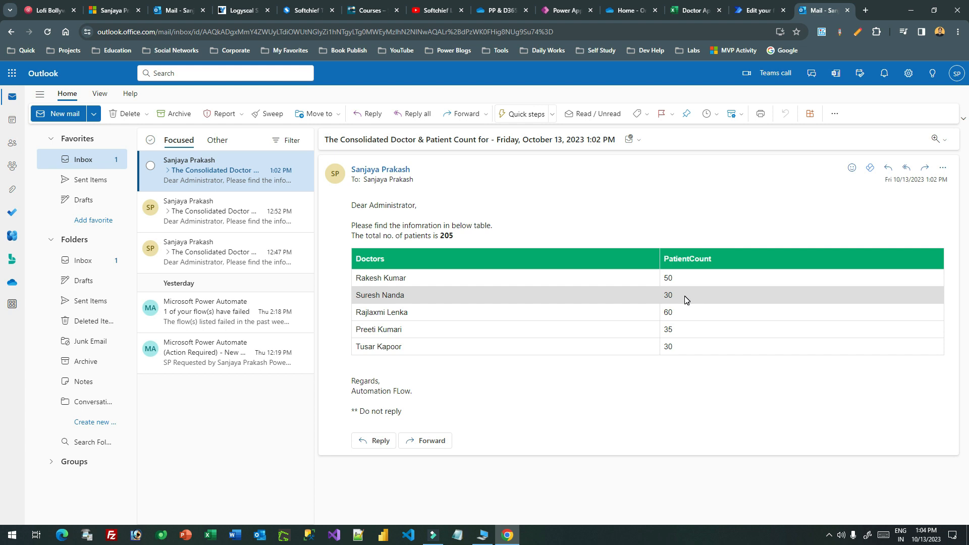
pyautogui.moveTo(358, 278); pyautogui.dragTo(432, 279)
pyautogui.doubleClick(667, 279)
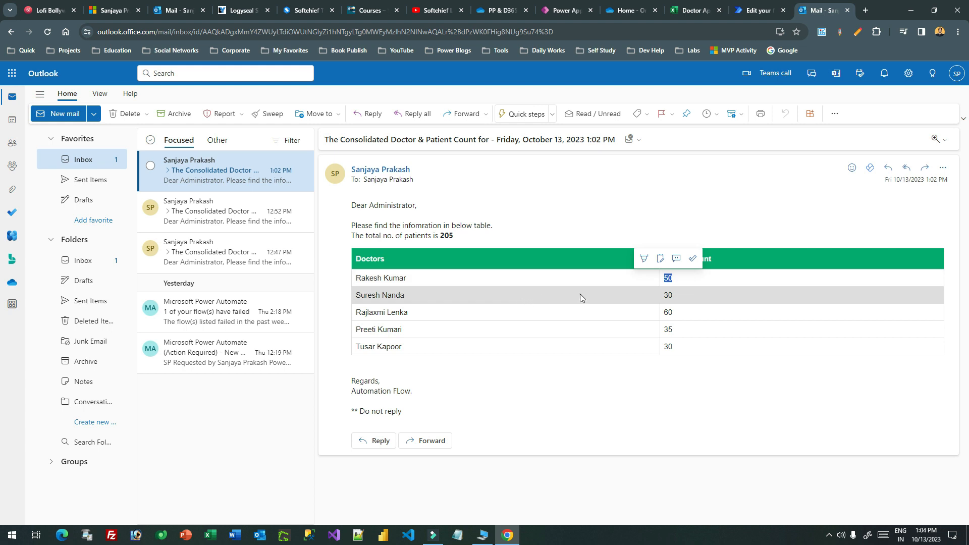
pyautogui.doubleClick(668, 296)
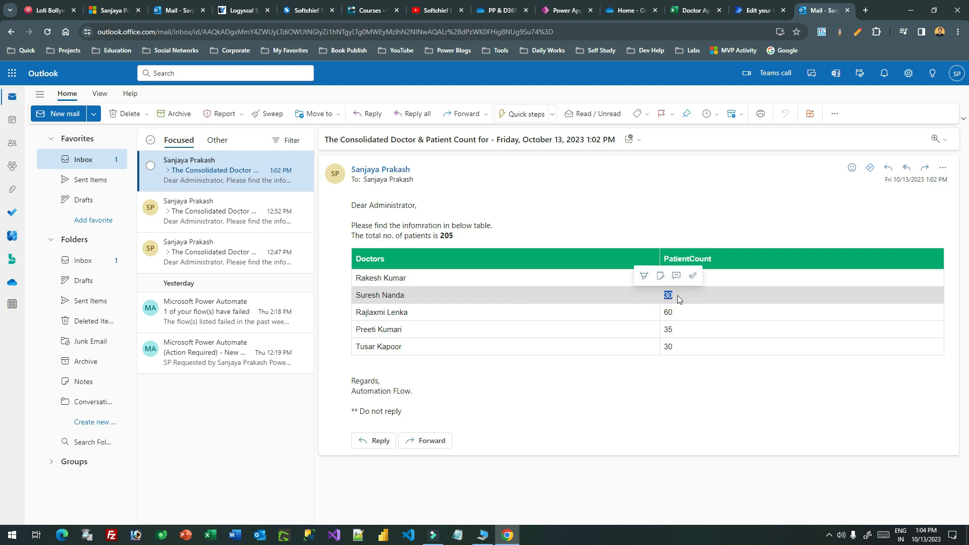
pyautogui.doubleClick(667, 279)
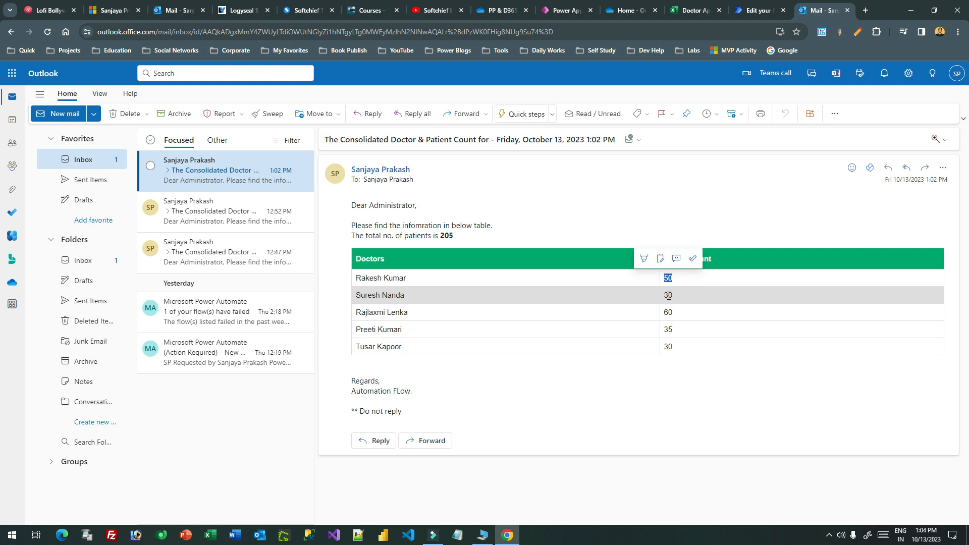
pyautogui.doubleClick(669, 281)
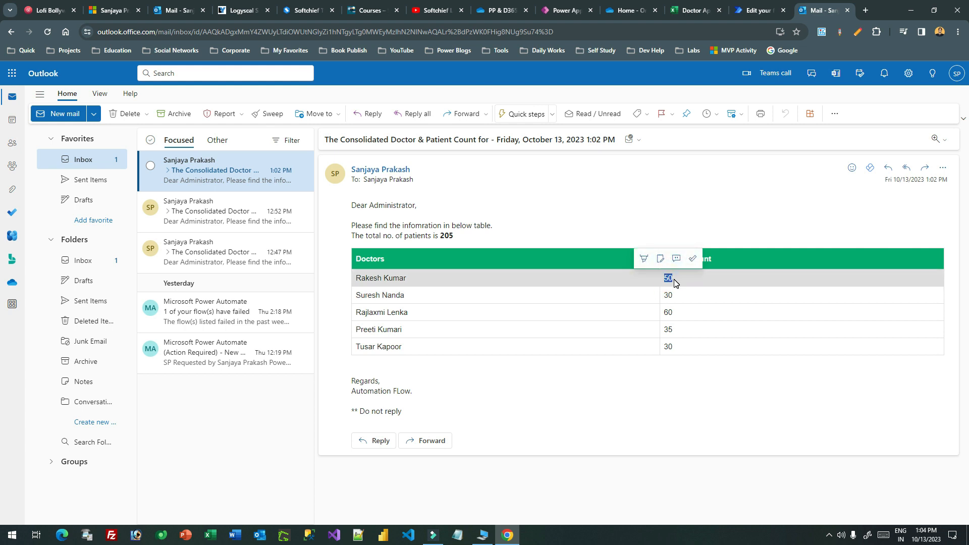
pyautogui.click(674, 279)
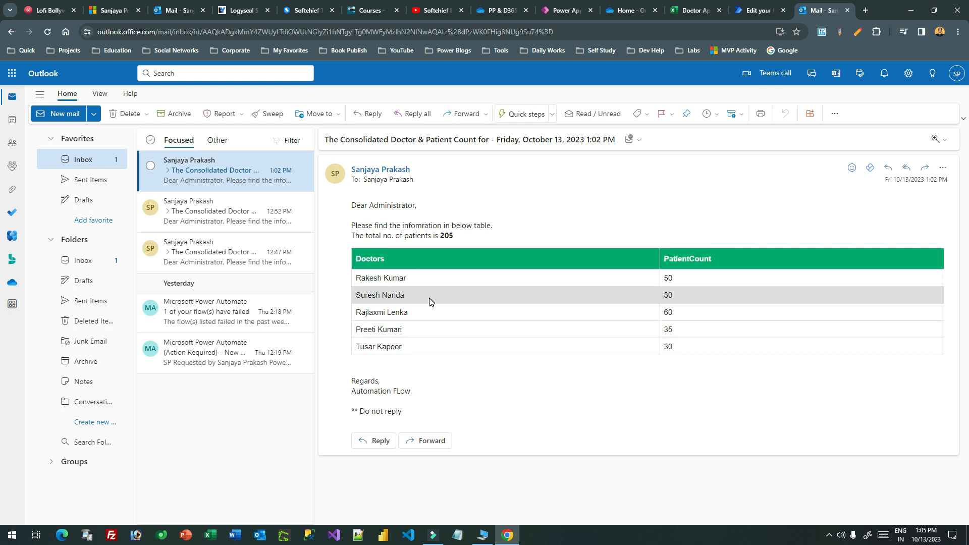
# - Switch back to Power Automate and insert an Initialize variable action between Counter Patient Count and Apply to each
pyautogui.click(683, 12)
pyautogui.click(757, 12)
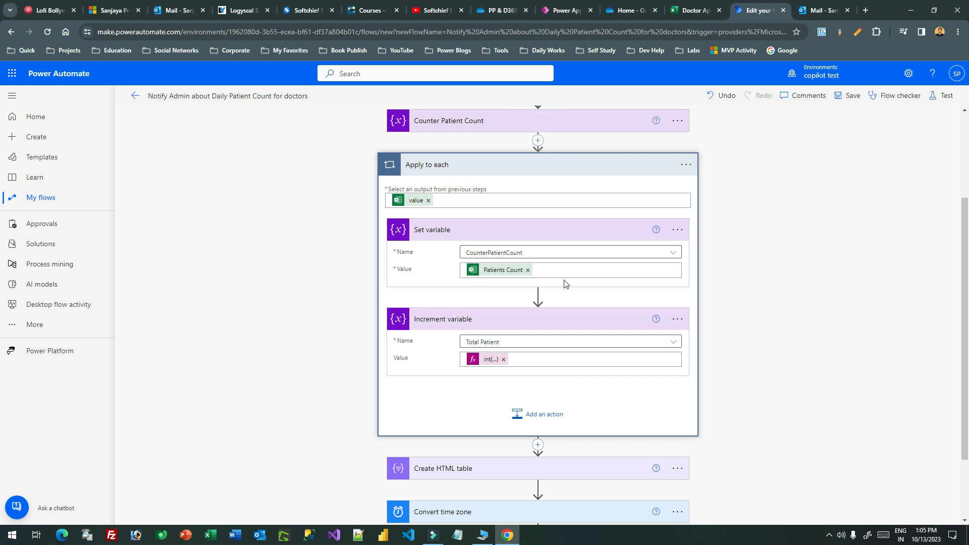
pyautogui.click(538, 141)
pyautogui.click(548, 156)
pyautogui.click(505, 193)
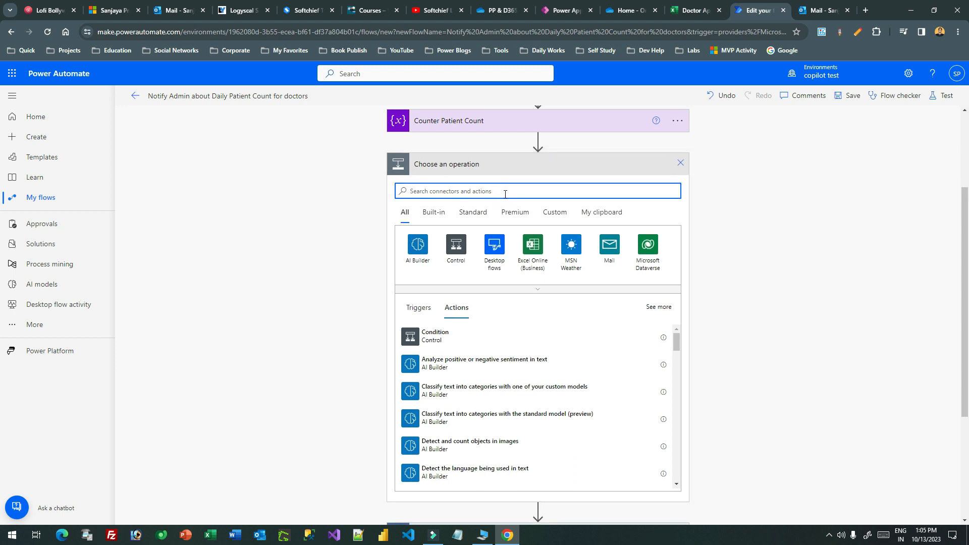
pyautogui.write('varibl')
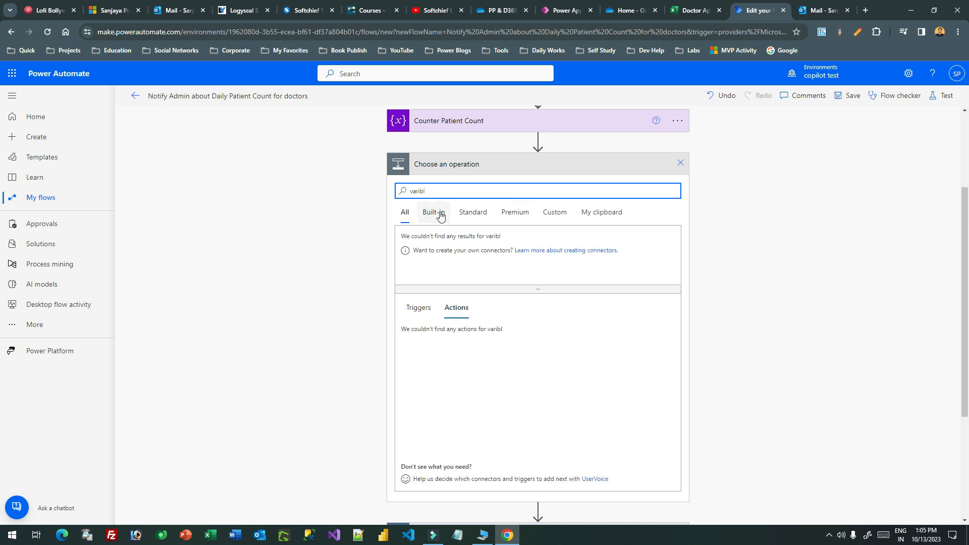
pyautogui.press('BackSpace')
pyautogui.press('BackSpace')
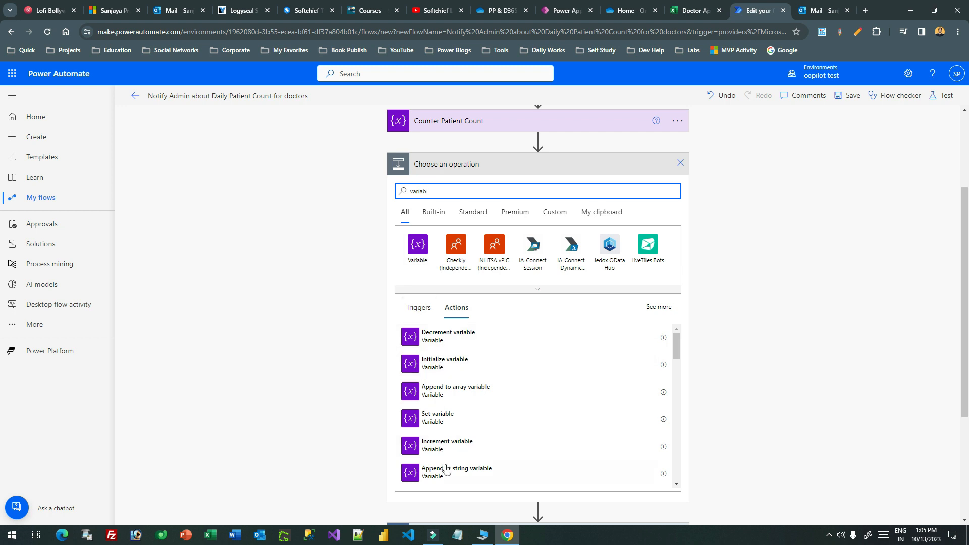
pyautogui.click(442, 362)
# - Name the new variable Max patient Doctor and set its type to String
pyautogui.click(492, 253)
pyautogui.write('max Docotr')
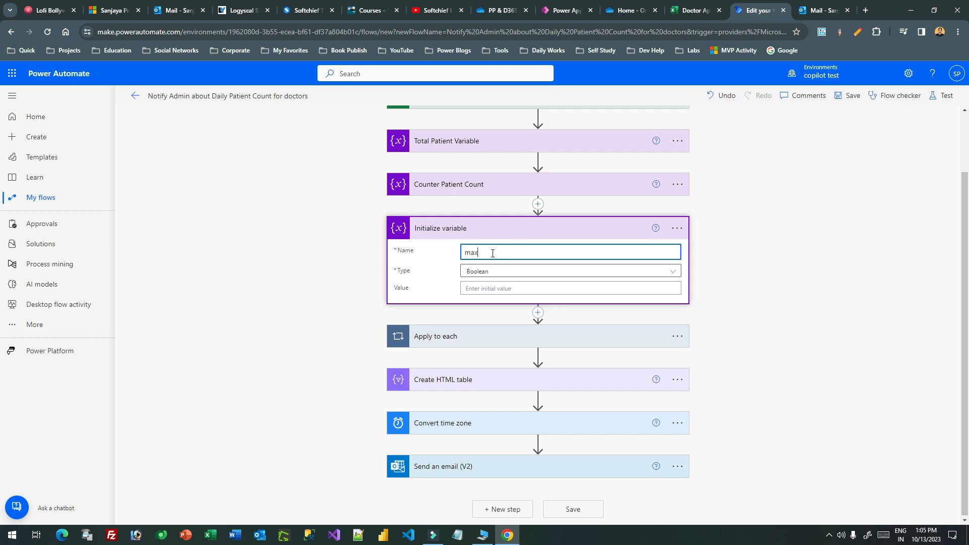
pyautogui.press('BackSpace')
pyautogui.press('BackSpace')
pyautogui.press('BackSpace')
pyautogui.press('BackSpace')
pyautogui.press('BackSpace')
pyautogui.press('BackSpace')
pyautogui.press('BackSpace')
pyautogui.press('BackSpace')
pyautogui.press('BackSpace')
pyautogui.press('BackSpace')
pyautogui.write('Max patient Doctor')
pyautogui.click(503, 273)
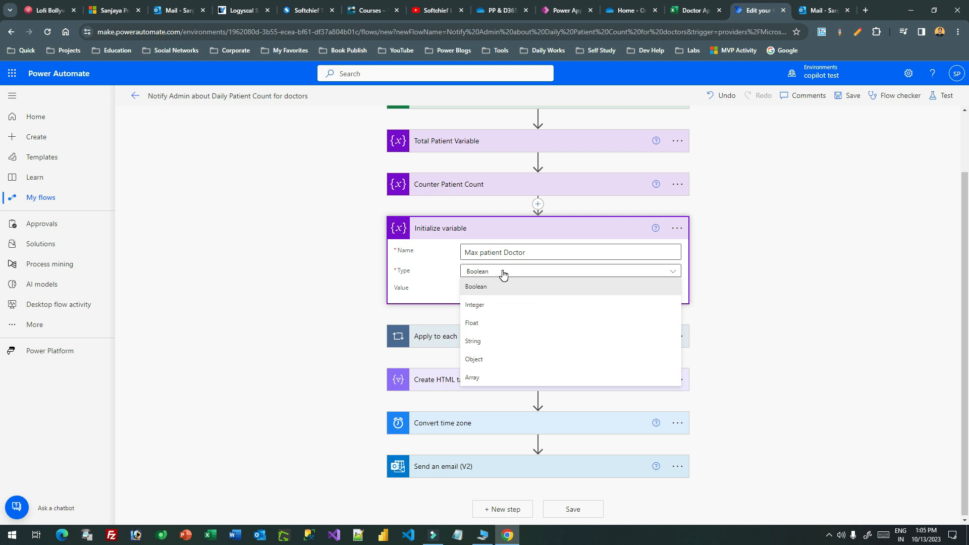
pyautogui.click(489, 341)
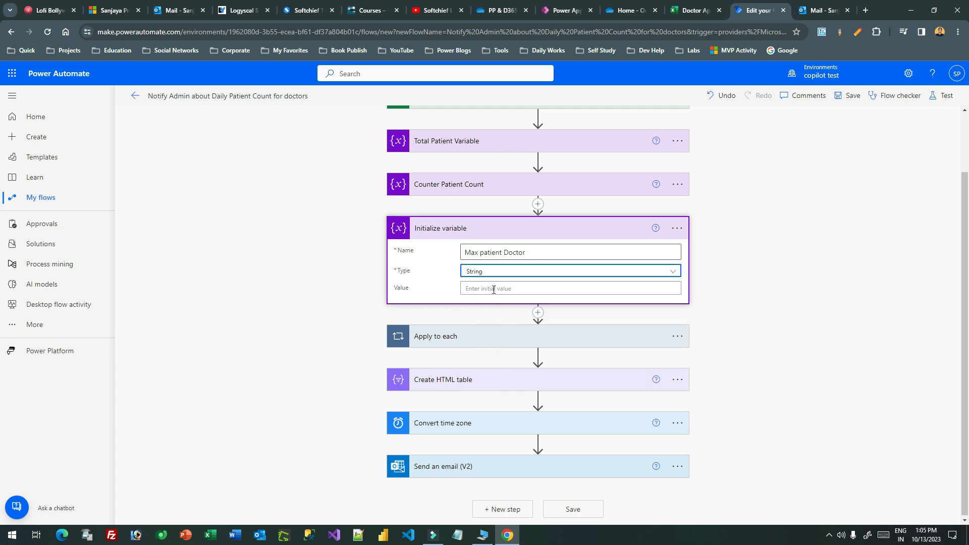
# - Rename the Initialize variable action to Max patient Doctor, reusing the variable's name, and collapse it
pyautogui.click(507, 253)
pyautogui.tripleClick(511, 252)
pyautogui.hotkey('ctrl', 'c')
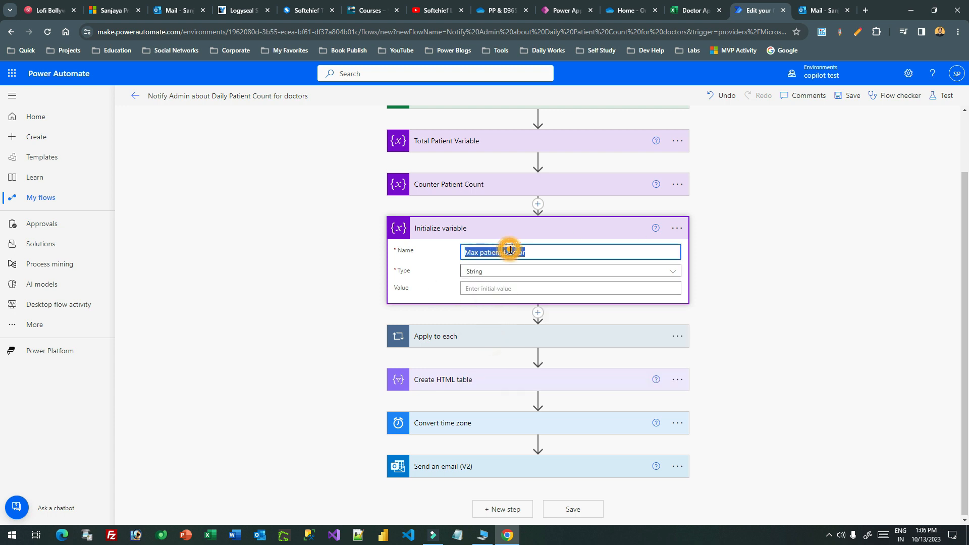
pyautogui.click(677, 227)
pyautogui.click(719, 265)
pyautogui.hotkey('ctrl', 'v')
pyautogui.click(768, 230)
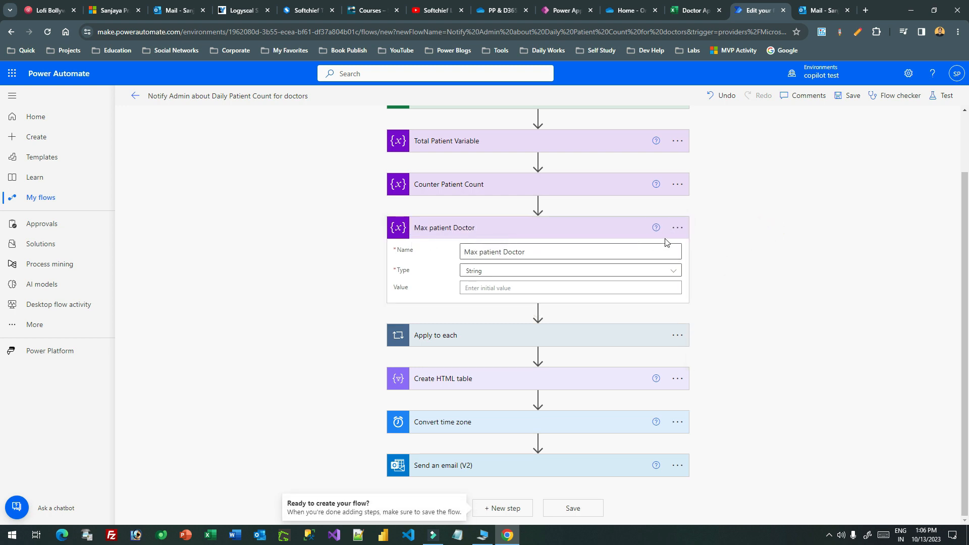
pyautogui.click(605, 229)
pyautogui.moveTo(538, 225)
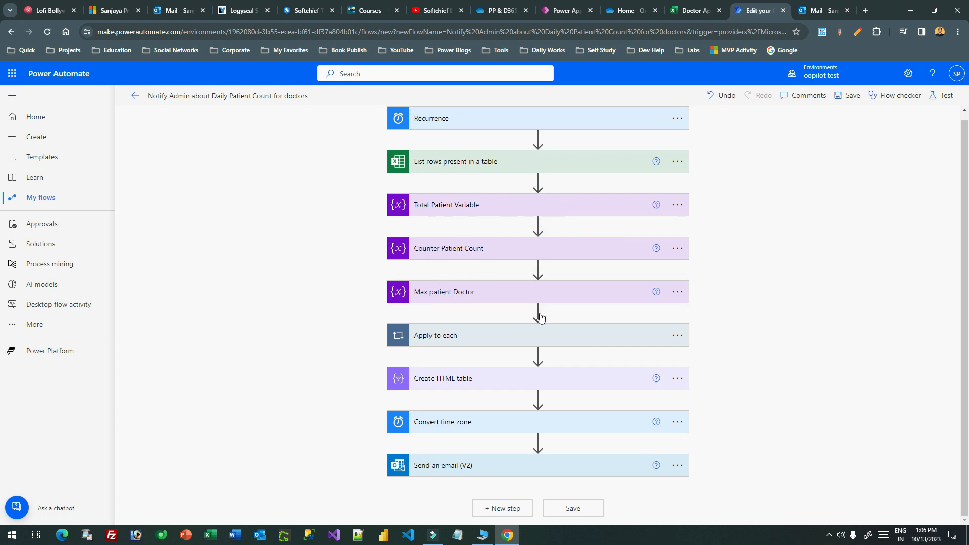
pyautogui.click(555, 299)
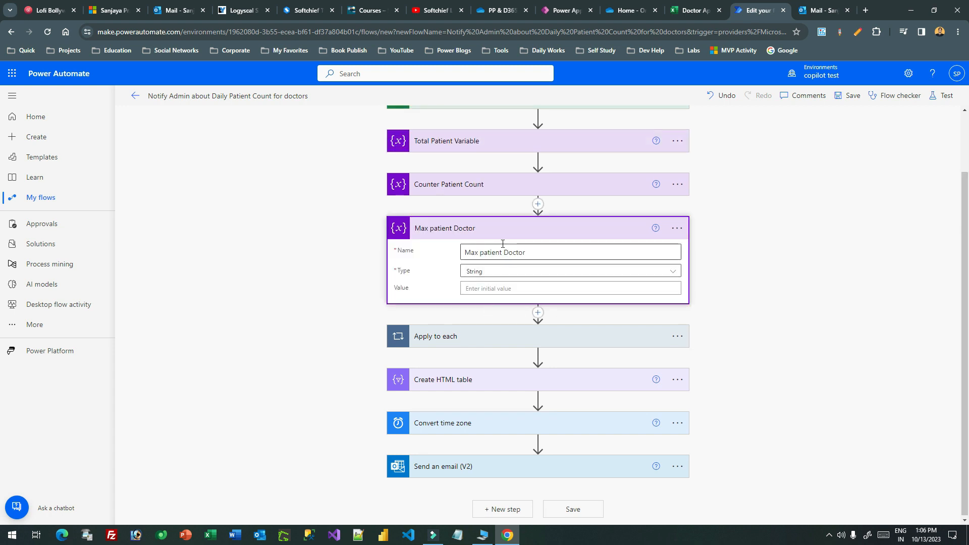
pyautogui.click(481, 227)
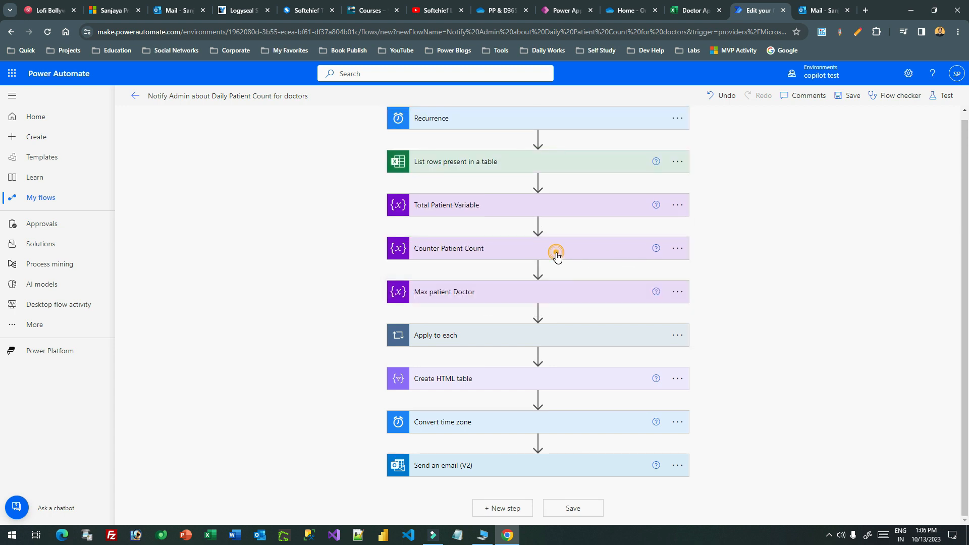
pyautogui.click(555, 250)
pyautogui.click(529, 244)
pyautogui.click(502, 298)
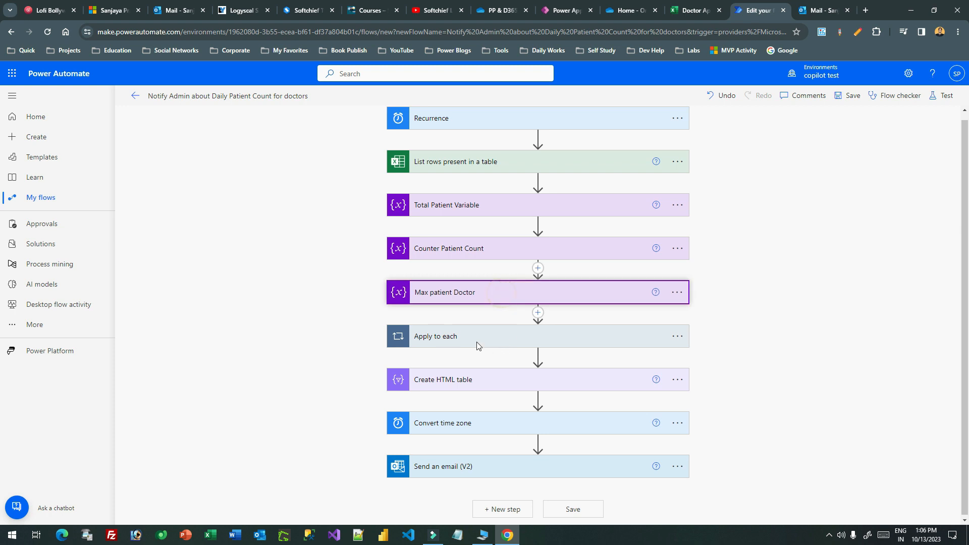
# - Change the variable's name in the Max patient Doctor action to Max Patient Doctor Name
pyautogui.click(526, 316)
pyautogui.write('Name')
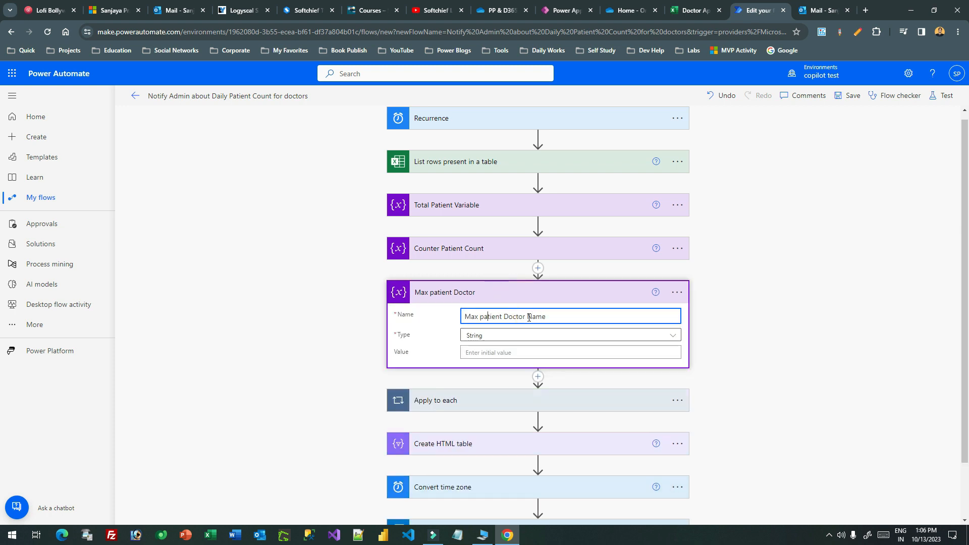
pyautogui.press('BackSpace')
pyautogui.write('P')
# - Rename the Max patient Doctor action to Max Patient Doctor Name, reusing the variable's name
pyautogui.hotkey('ctrl', 'a')
pyautogui.hotkey('ctrl', 'c')
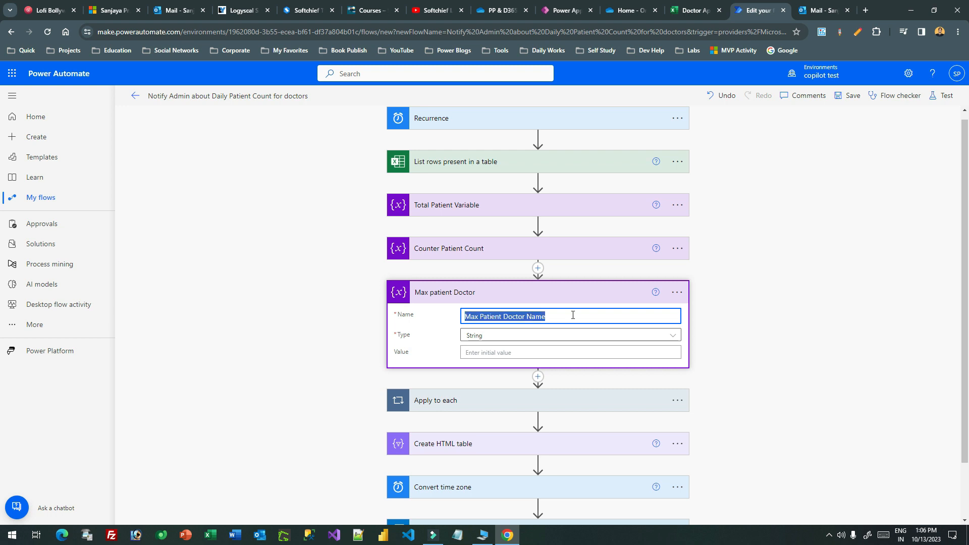
pyautogui.click(677, 293)
pyautogui.click(721, 327)
pyautogui.hotkey('ctrl', 'v')
pyautogui.click(746, 304)
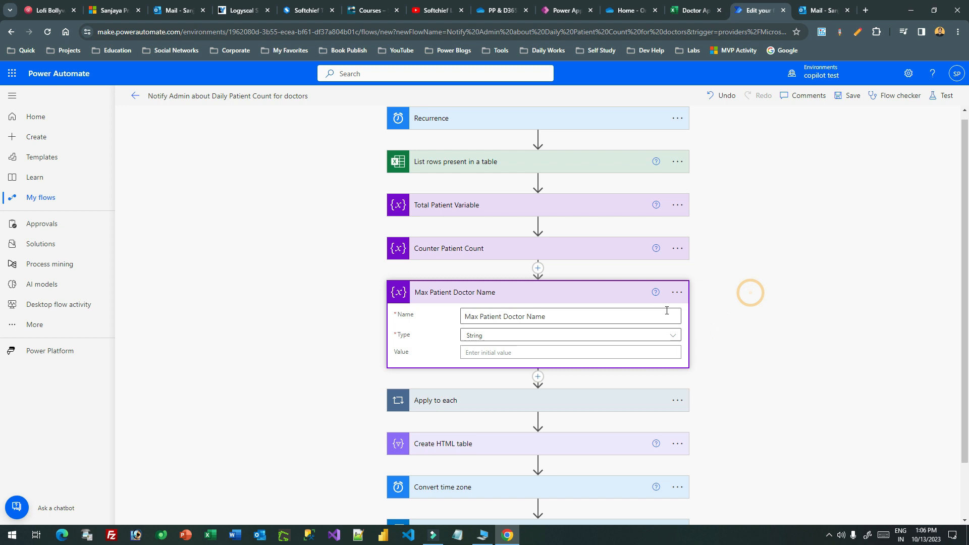
# - Insert an Initialize variable action between Max Patient Doctor Name and Apply to each
pyautogui.click(538, 376)
pyautogui.click(536, 392)
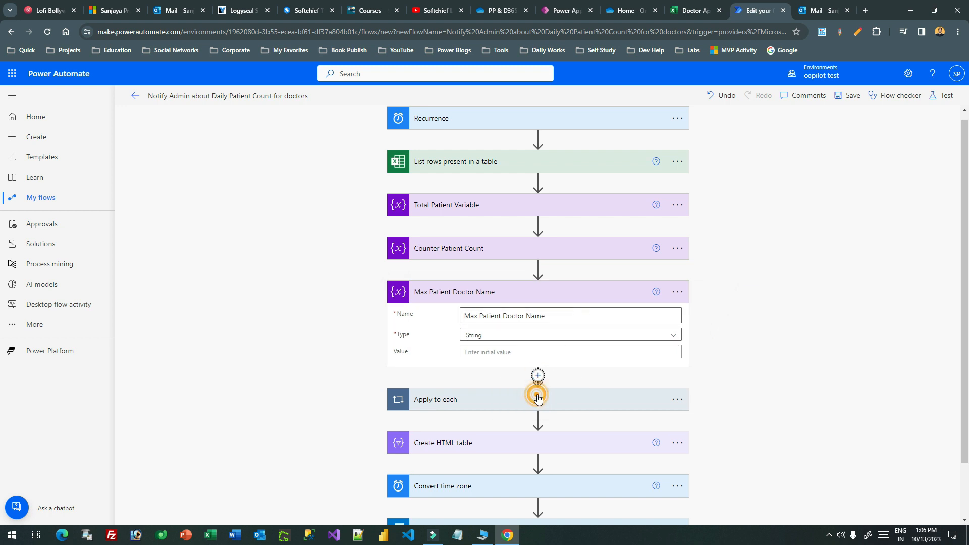
pyautogui.click(472, 363)
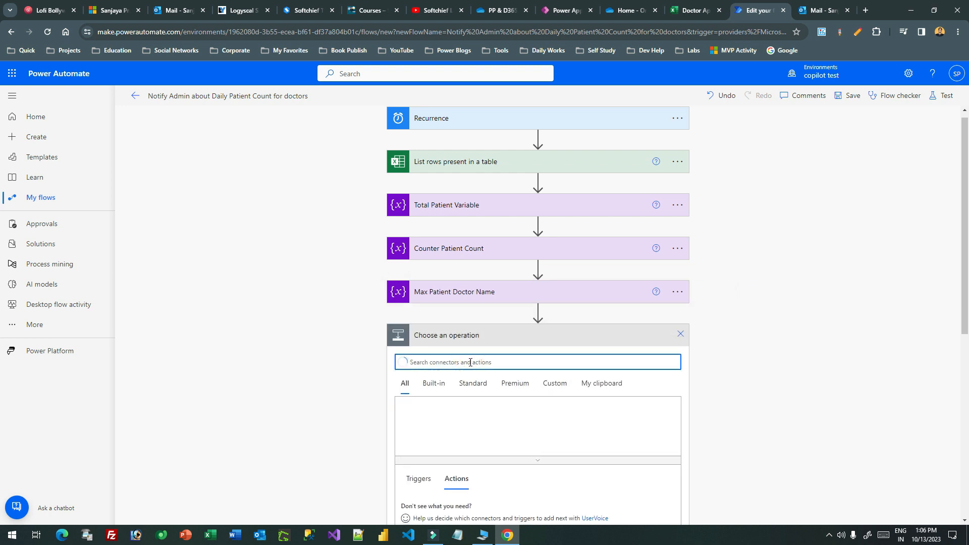
pyautogui.write('variable')
pyautogui.click(416, 419)
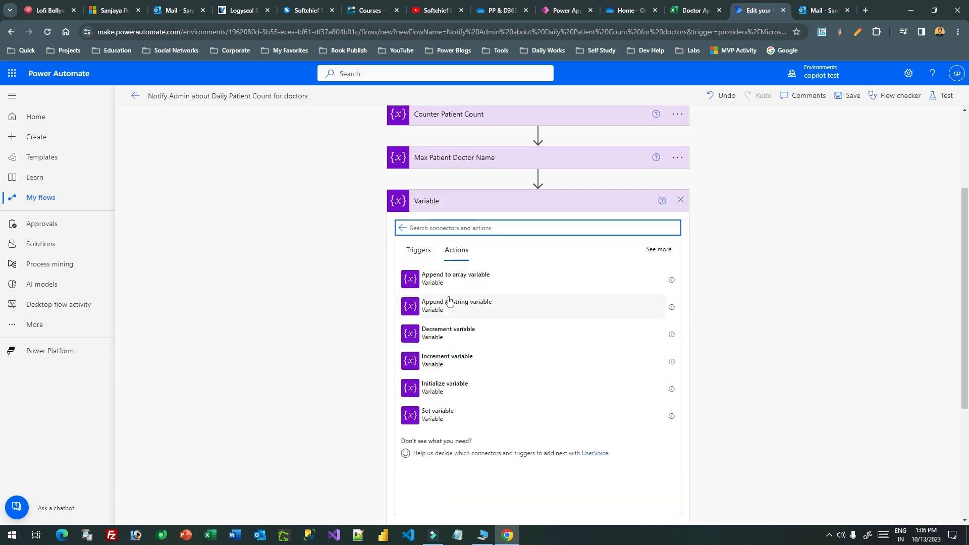
pyautogui.click(445, 398)
# - Name the new variable Max Patient Count By Max Doctor and set its type to Integer
pyautogui.click(496, 253)
pyautogui.write('ma')
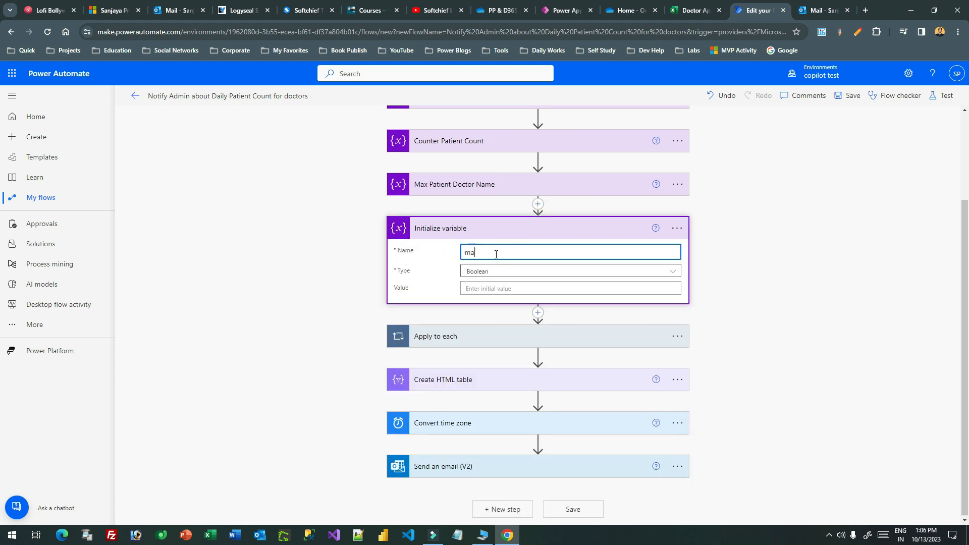
pyautogui.press('BackSpace')
pyautogui.press('BackSpace')
pyautogui.press('BackSpace')
pyautogui.write('Max')
pyautogui.click(537, 253)
pyautogui.press('BackSpace')
pyautogui.write('M')
pyautogui.tripleClick(615, 253)
pyautogui.hotkey('ctrl', 'c')
pyautogui.click(505, 288)
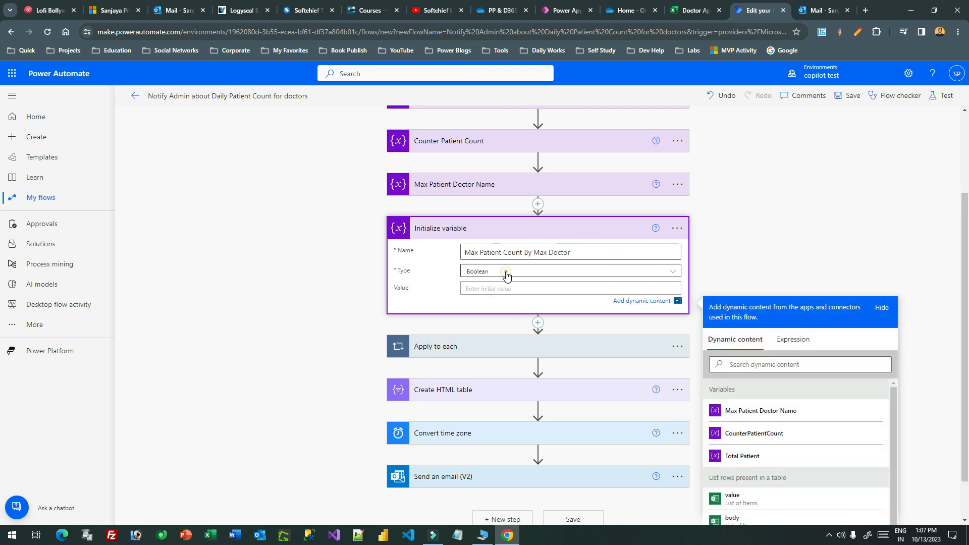
pyautogui.click(506, 274)
pyautogui.click(498, 308)
# - Rename the Initialize variable action to Max Patient Count By Max Doctor, collapse it, and expand the Apply to each loop
pyautogui.click(677, 228)
pyautogui.click(729, 263)
pyautogui.hotkey('ctrl', 'v')
pyautogui.click(606, 221)
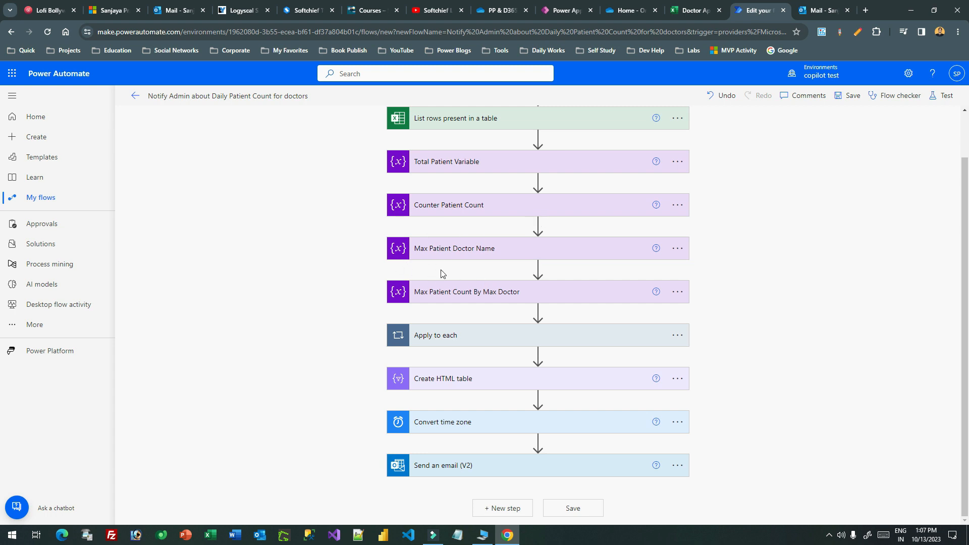
pyautogui.click(437, 331)
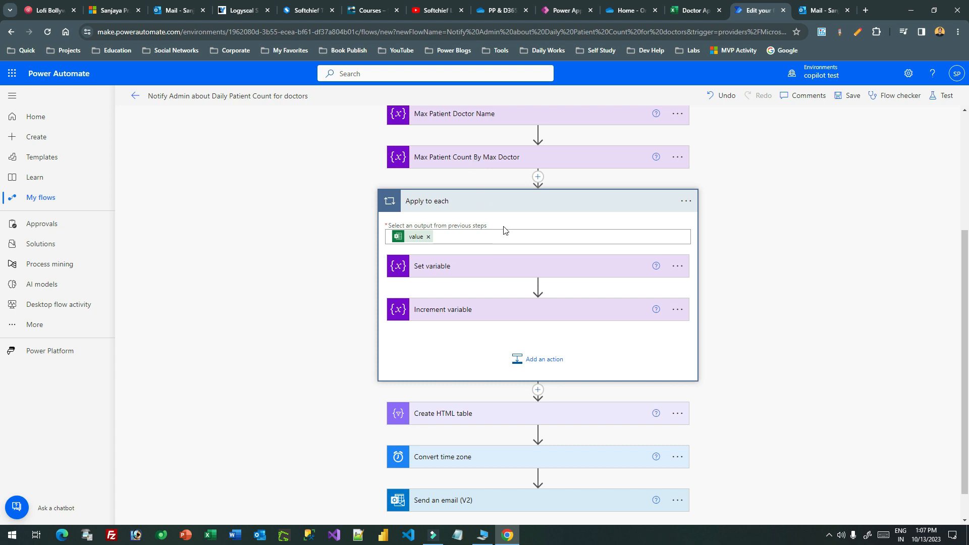
pyautogui.click(541, 359)
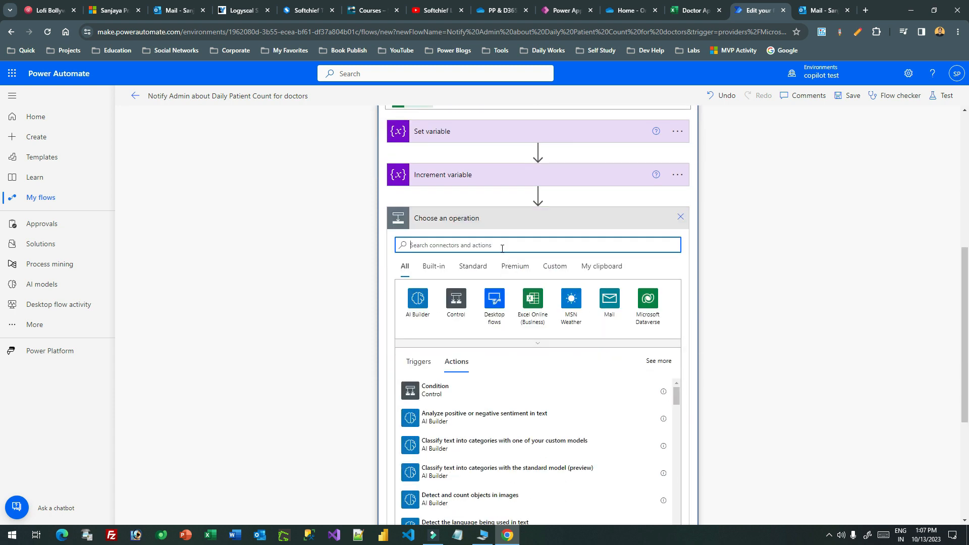
pyautogui.write('cond')
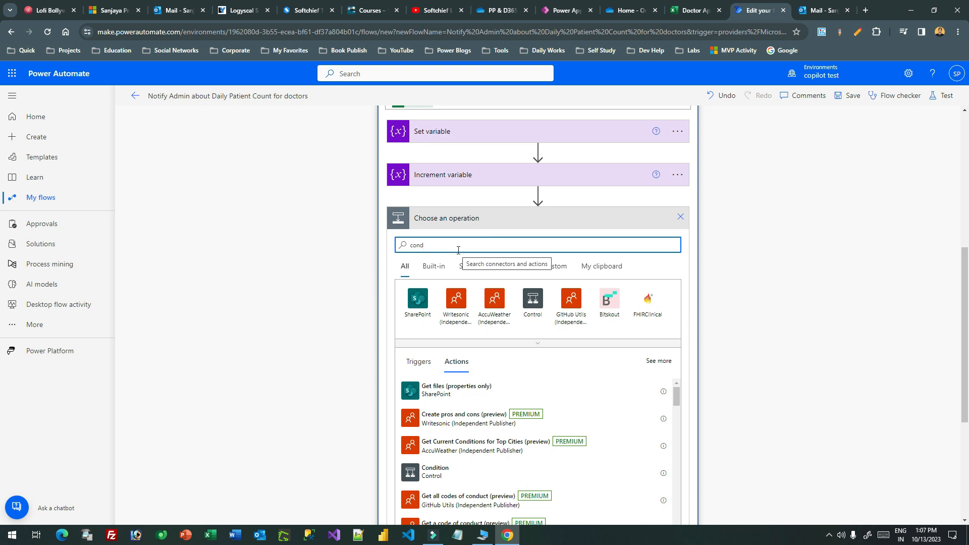
pyautogui.write('ition')
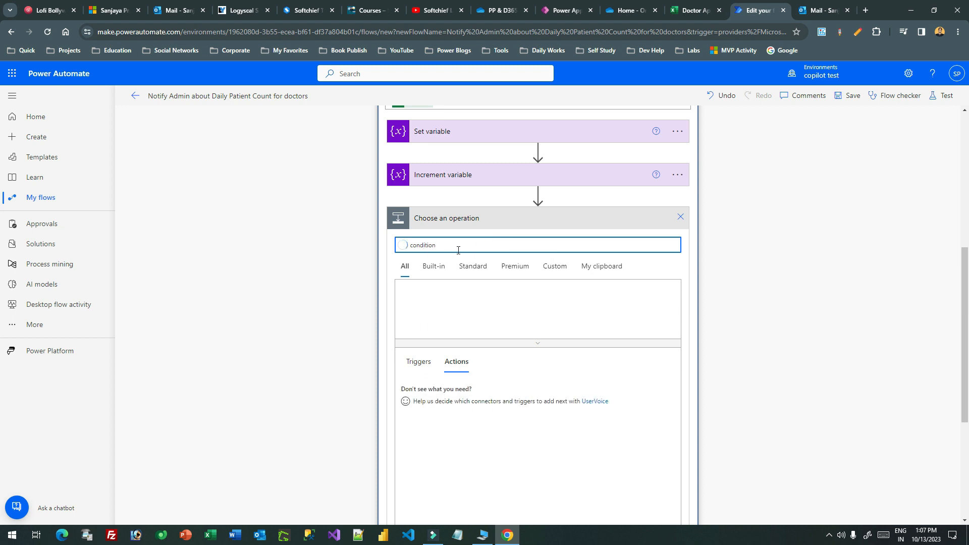
pyautogui.click(680, 217)
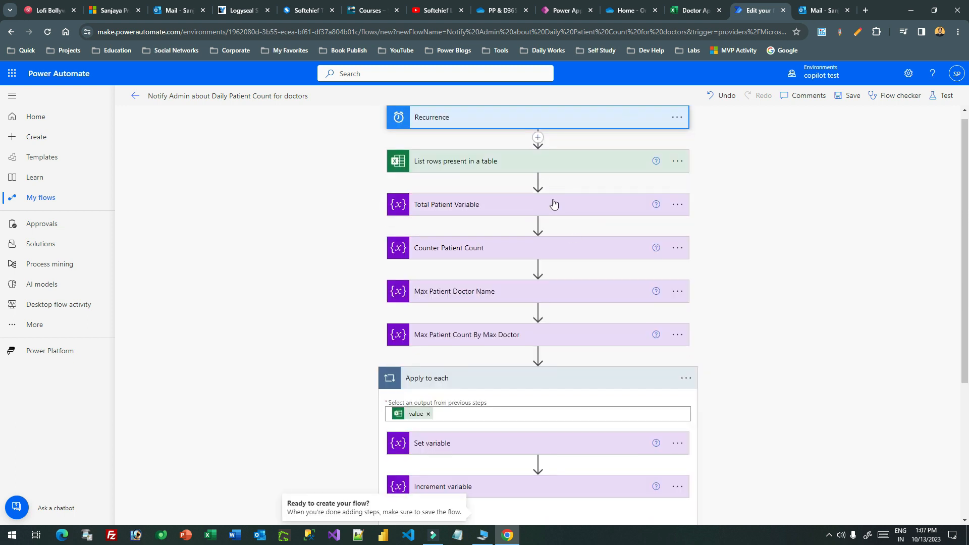
# - Add a Condition control inside the Apply to each loop, after the Increment variable action
pyautogui.scroll(-4, 503, 308)
pyautogui.scroll(1, 538, 205)
pyautogui.scroll(-1, 539, 205)
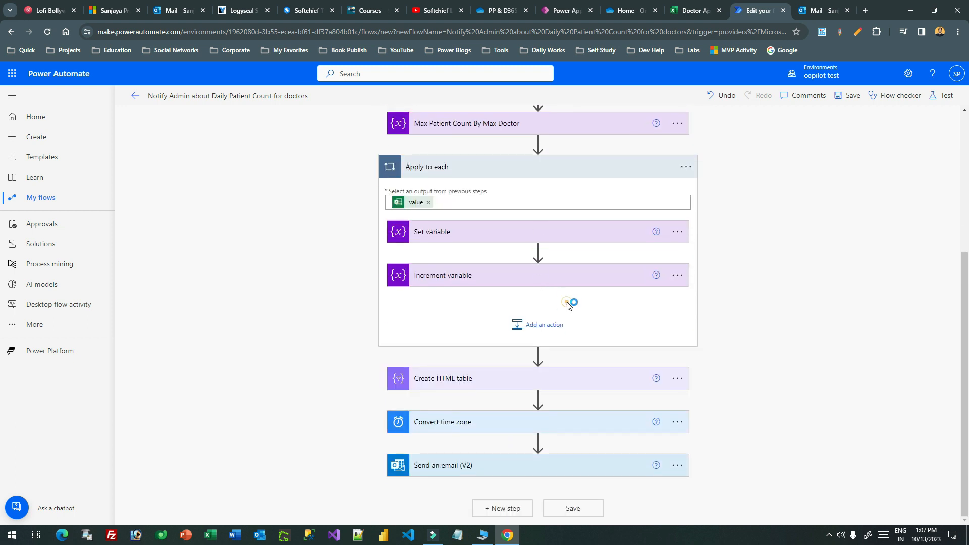
pyautogui.click(545, 330)
pyautogui.click(453, 345)
pyautogui.click(454, 399)
pyautogui.scroll(-3, 454, 364)
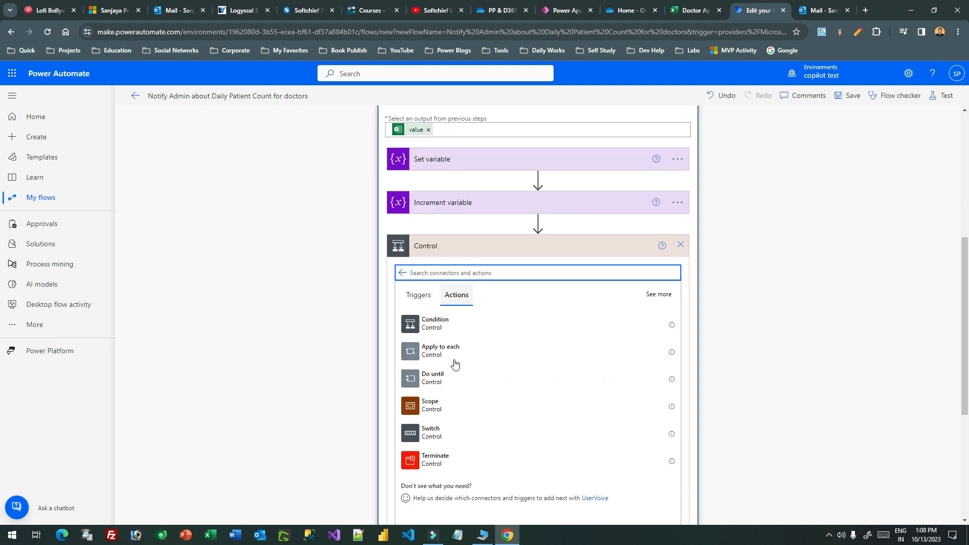
pyautogui.click(453, 270)
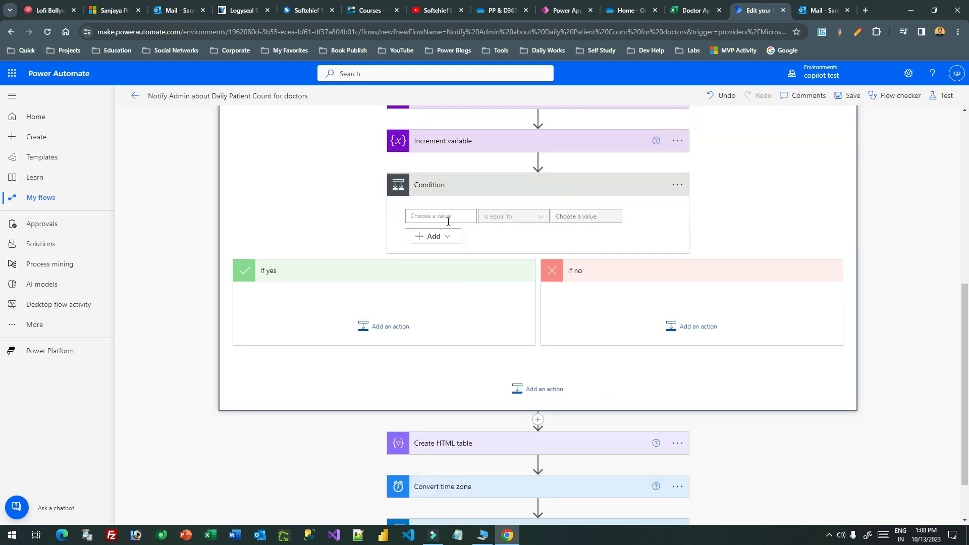
# - Set the condition's first value to Patients Count from the listed Excel rows
pyautogui.scroll(3, 451, 258)
pyautogui.click(442, 350)
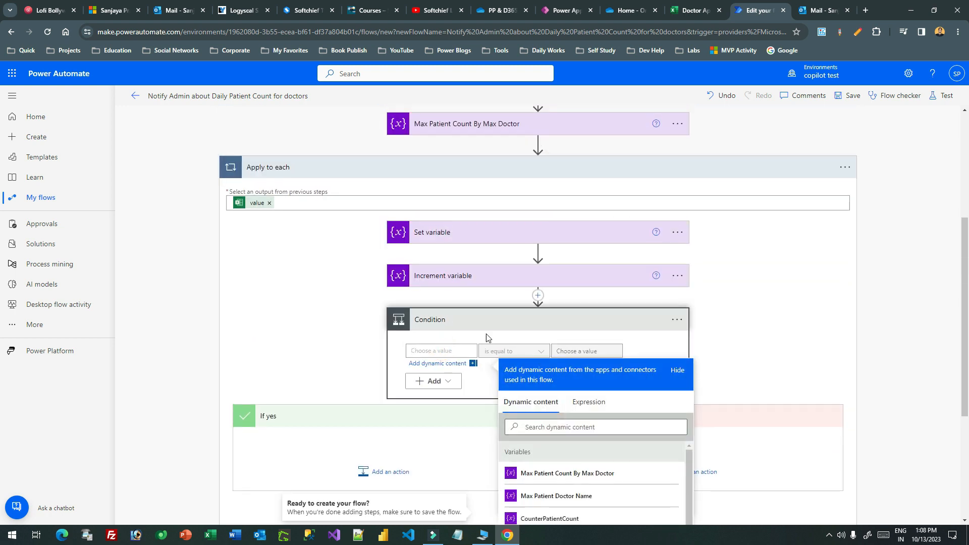
pyautogui.scroll(-3, 539, 309)
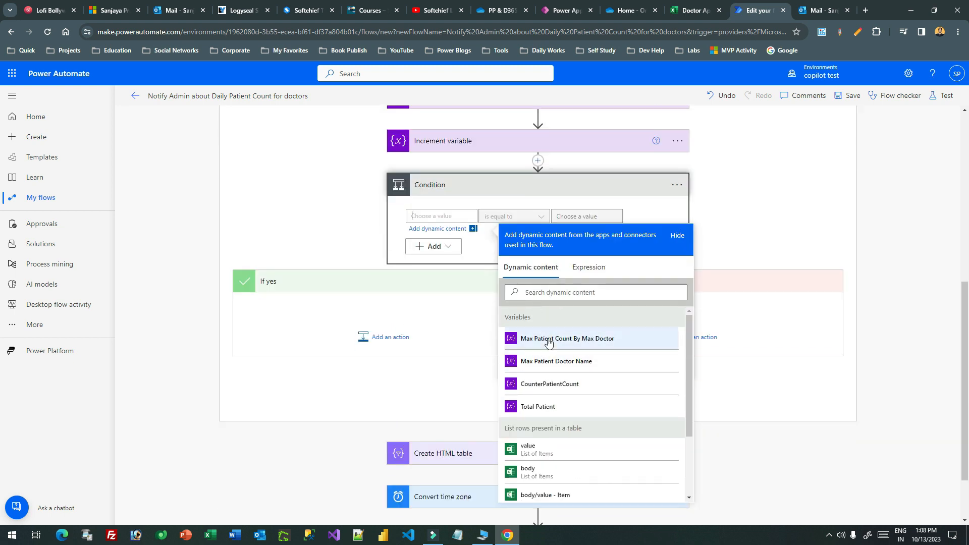
pyautogui.scroll(-3, 582, 387)
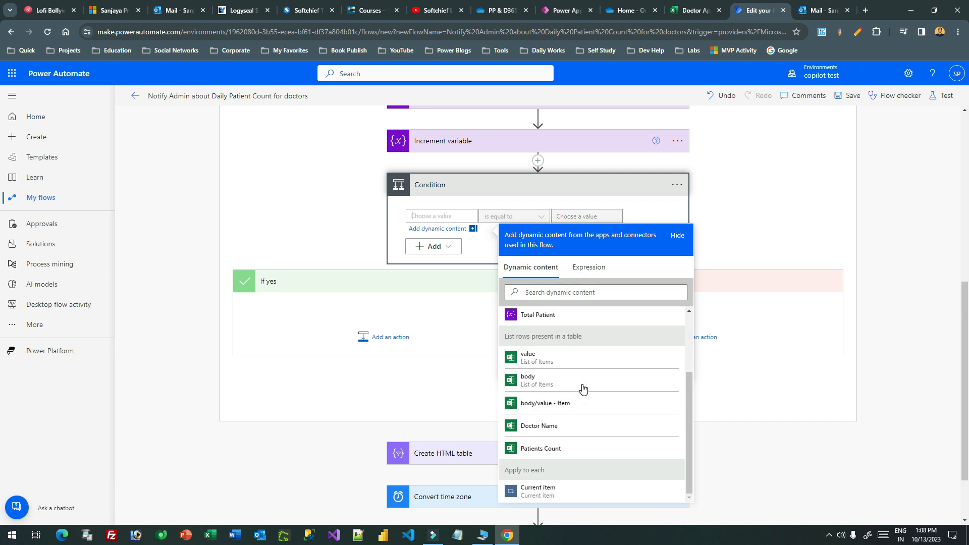
pyautogui.click(559, 450)
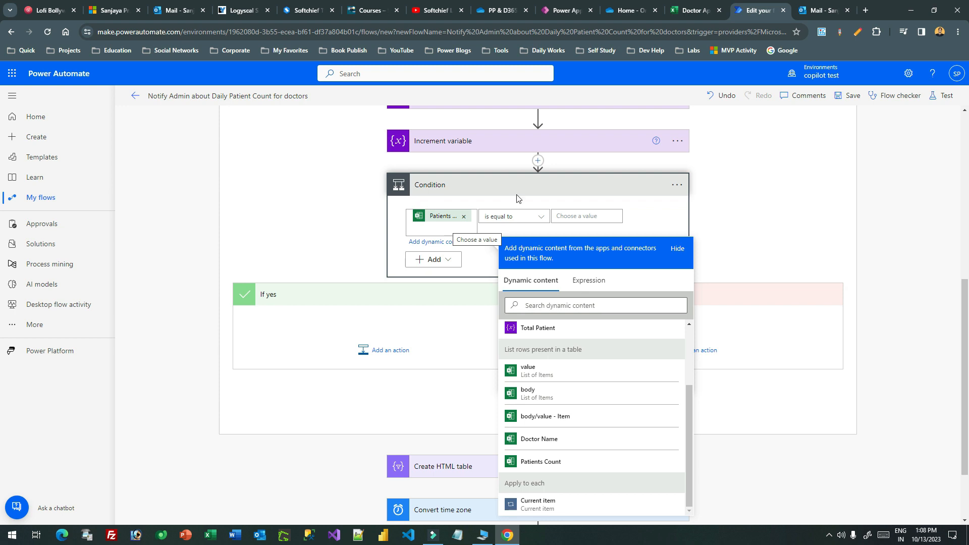
# - Set the initial value of the Max Patient Count By Max Doctor variable to 0 and collapse the action
pyautogui.scroll(5, 585, 161)
pyautogui.click(461, 174)
pyautogui.click(461, 173)
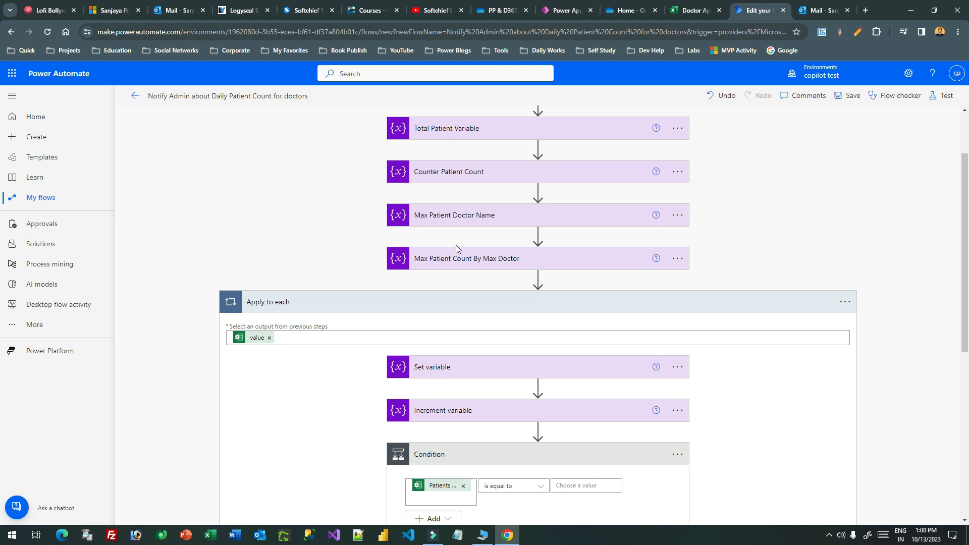
pyautogui.click(462, 260)
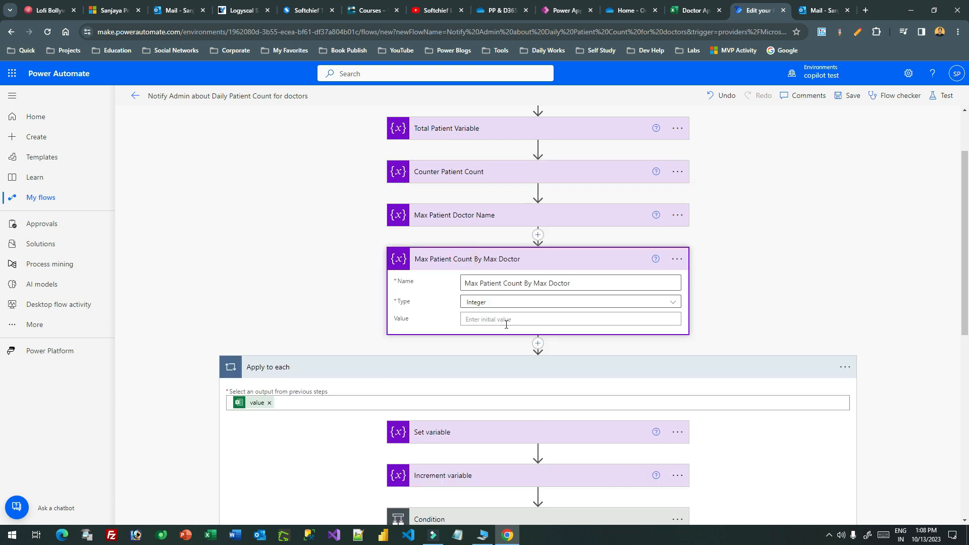
pyautogui.click(506, 323)
pyautogui.write('0')
pyautogui.click(737, 241)
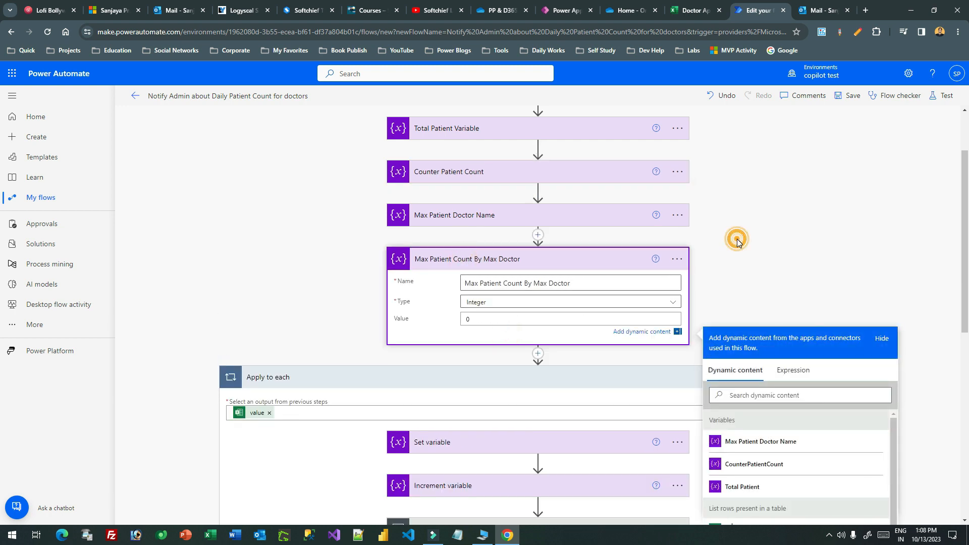
pyautogui.click(551, 256)
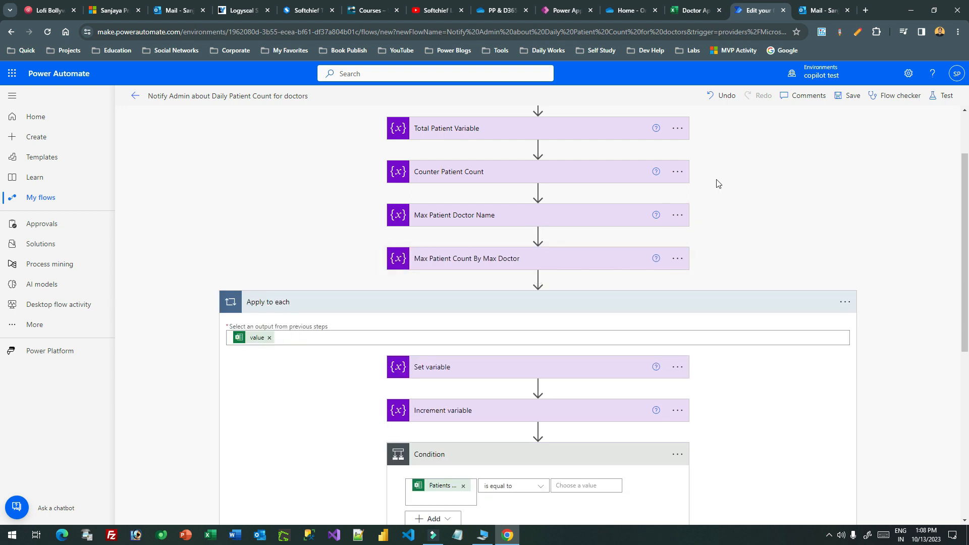
pyautogui.click(504, 218)
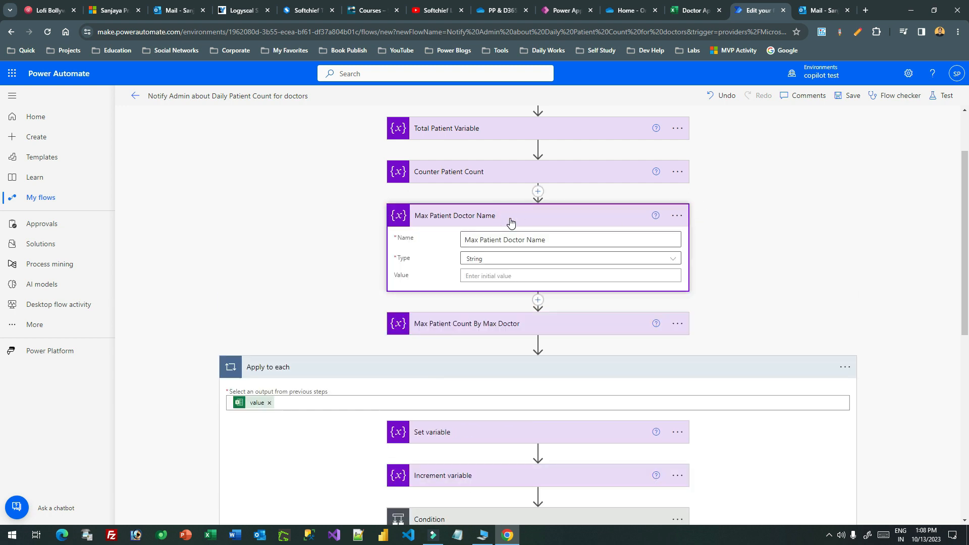
pyautogui.click(504, 218)
# - Set the condition's operator to is greater than or equal to and its comparison value to Max Patient Count By Max Doctor
pyautogui.scroll(-5, 711, 205)
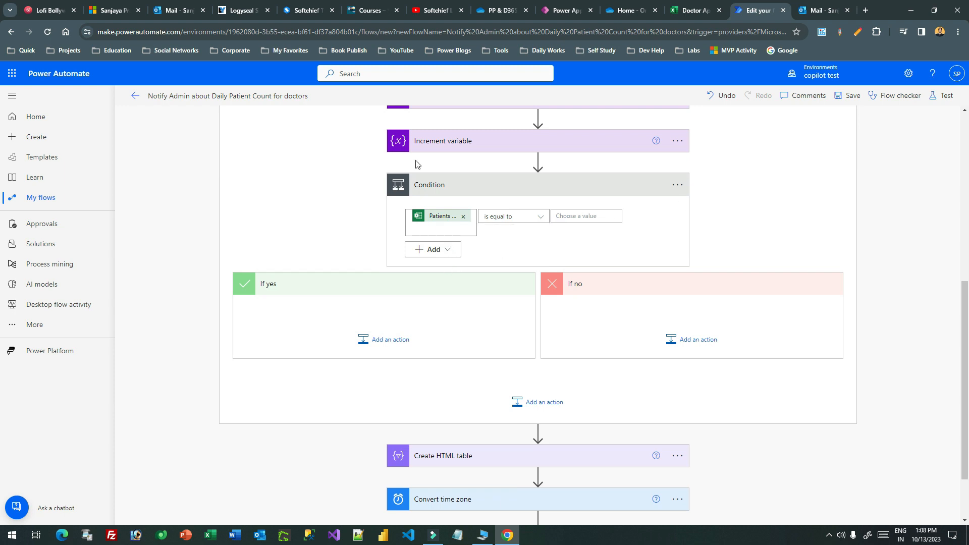
pyautogui.click(531, 220)
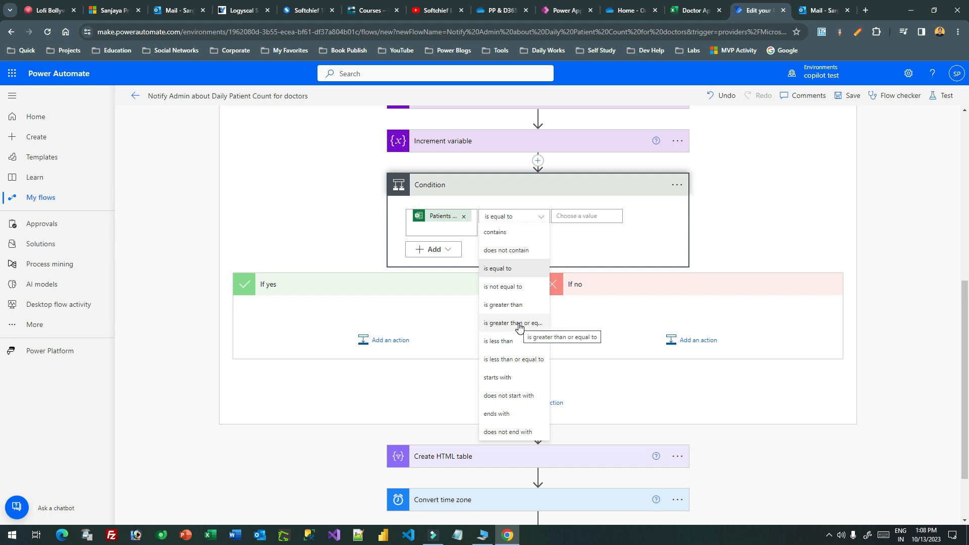
pyautogui.click(514, 323)
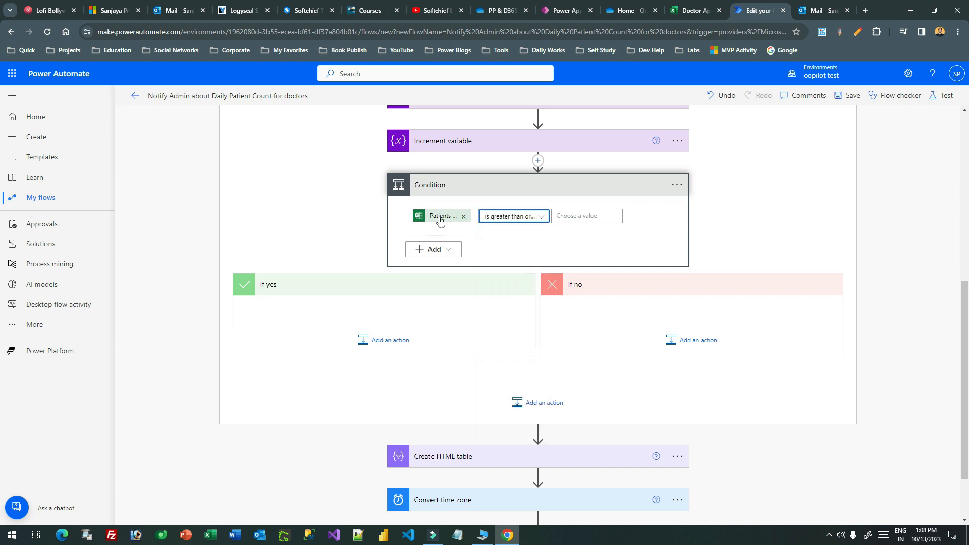
pyautogui.click(591, 217)
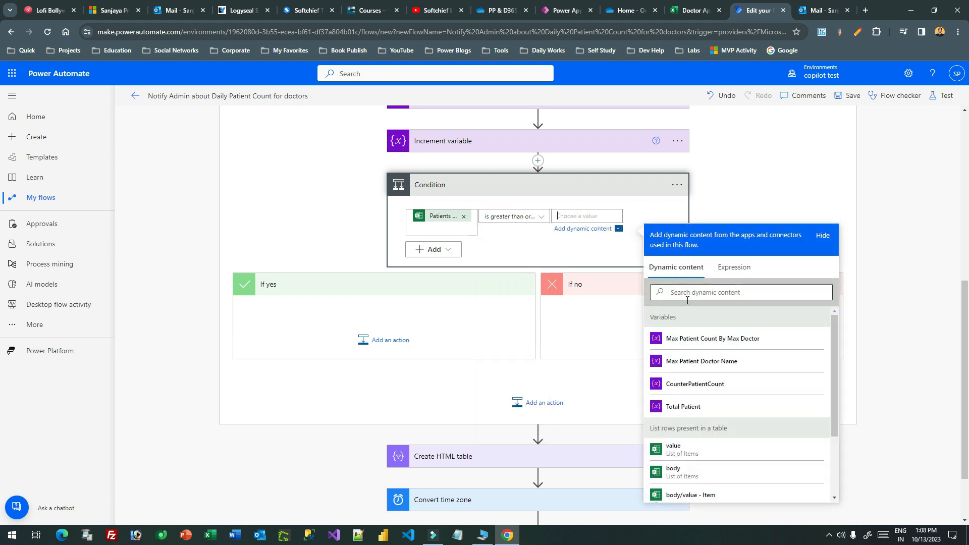
pyautogui.click(715, 343)
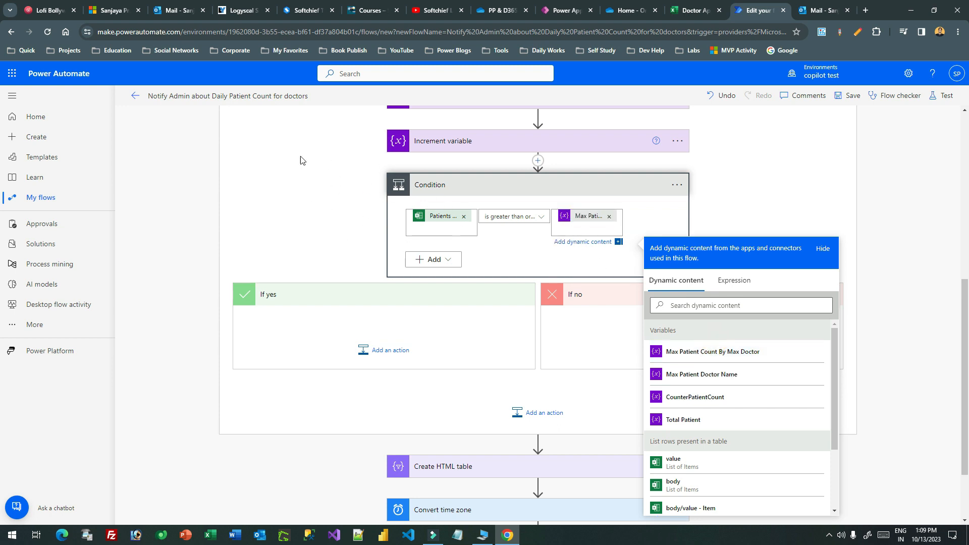
pyautogui.click(374, 231)
# - Switch to the Doctor Appointments Info workbook in Excel and examine the first doctor's Patients Count
pyautogui.click(694, 10)
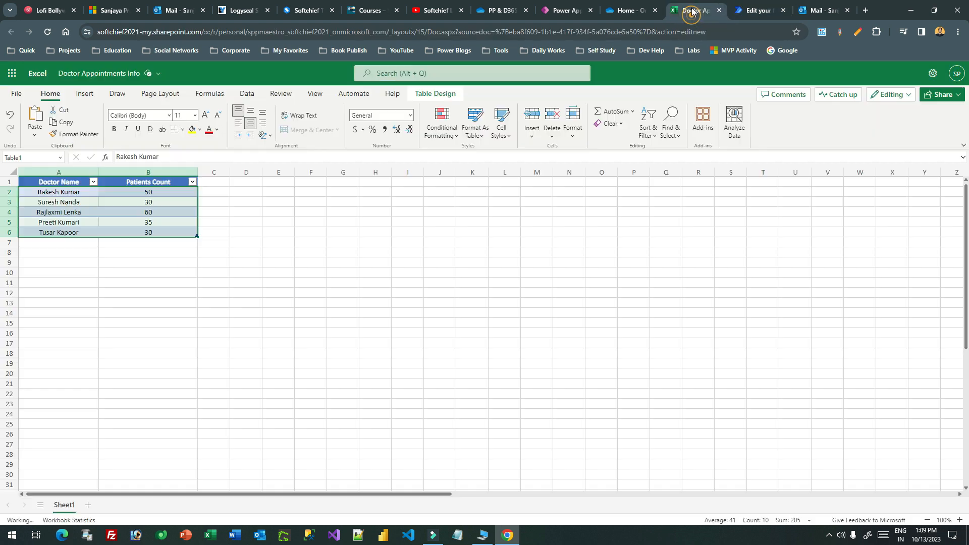
pyautogui.click(158, 195)
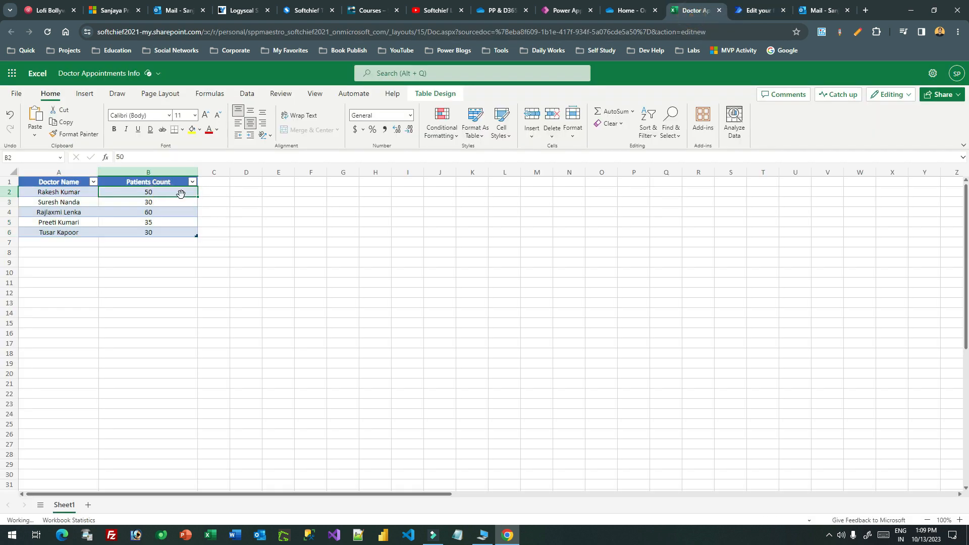
# - Return to the Power Automate flow and add a Set variable action for Max Patient Count By Max Doctor in the If yes branch
pyautogui.click(752, 13)
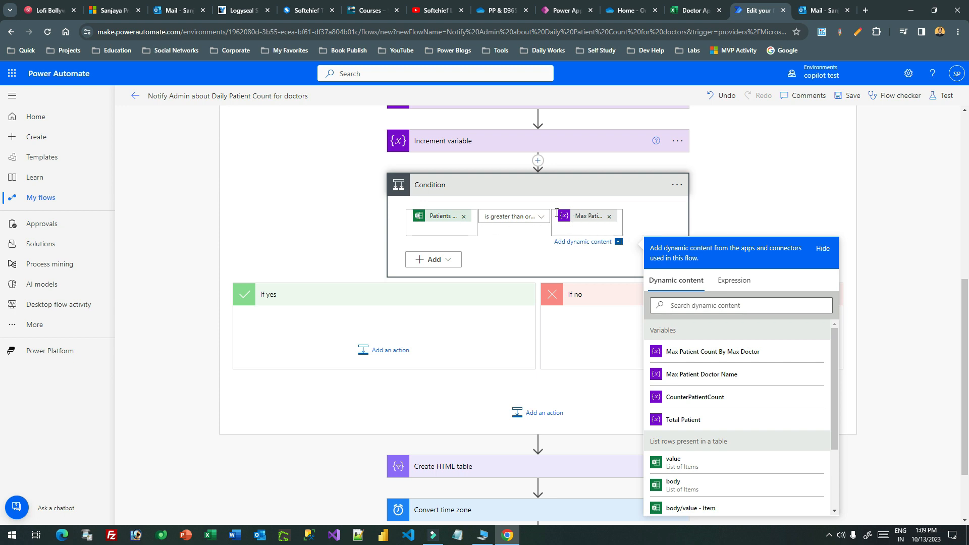
pyautogui.click(395, 355)
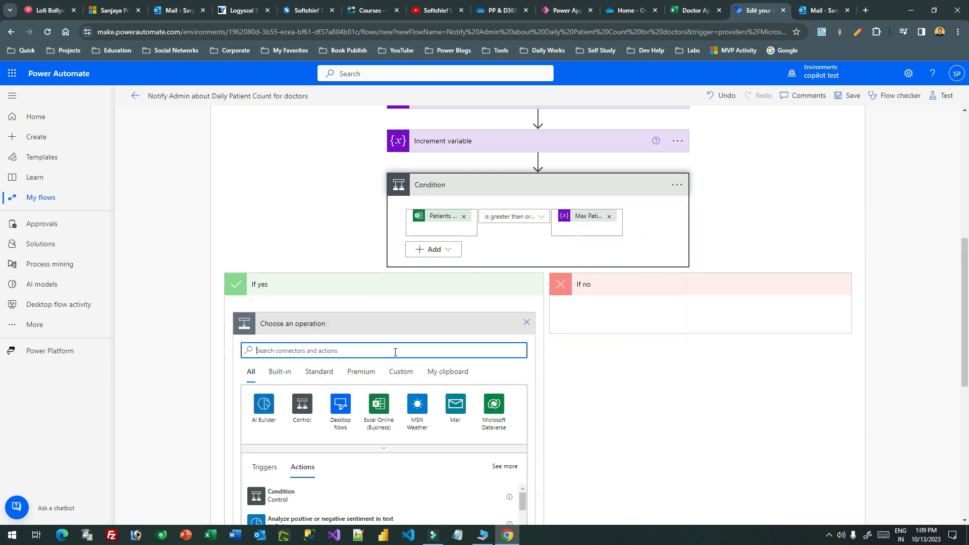
pyautogui.click(321, 353)
pyautogui.write('variable')
pyautogui.click(260, 406)
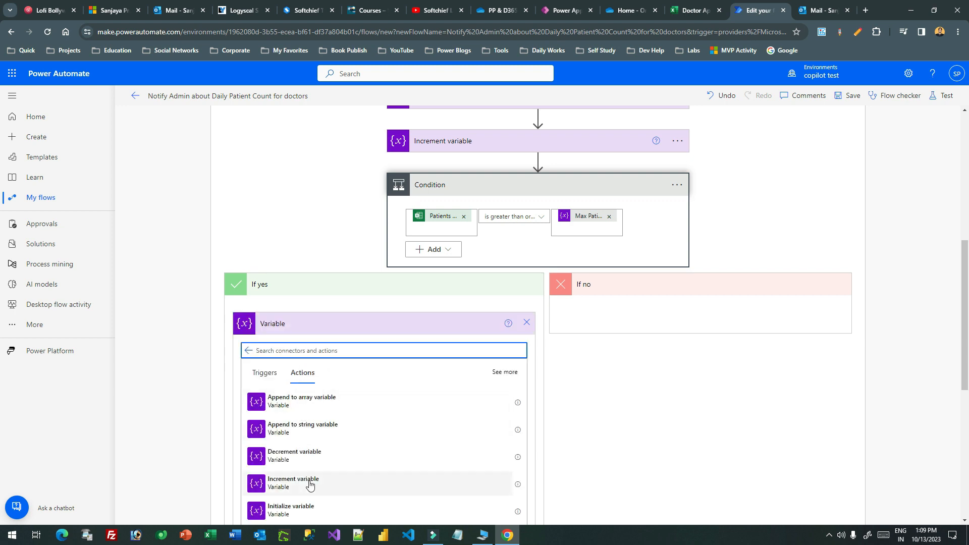
pyautogui.scroll(-3, 309, 485)
pyautogui.click(303, 402)
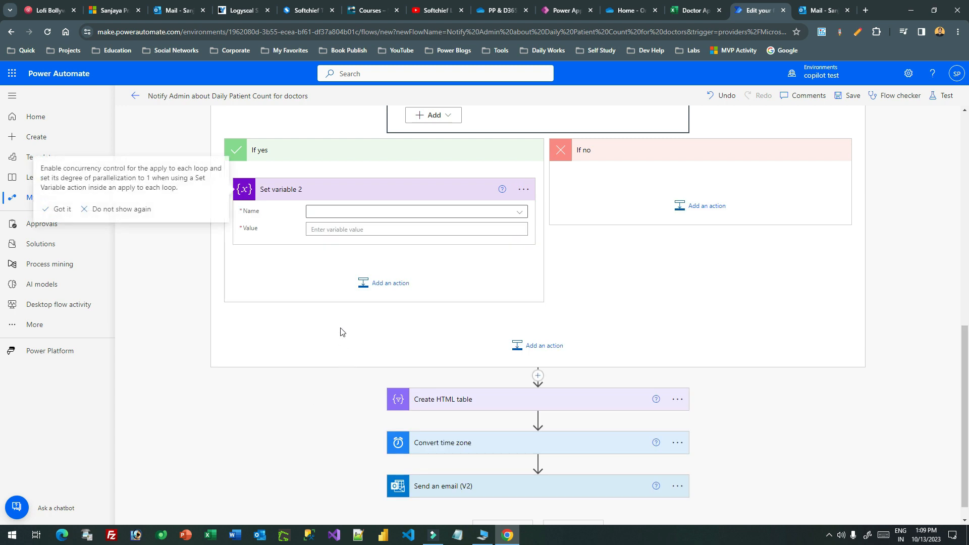
pyautogui.scroll(3, 340, 331)
pyautogui.click(340, 347)
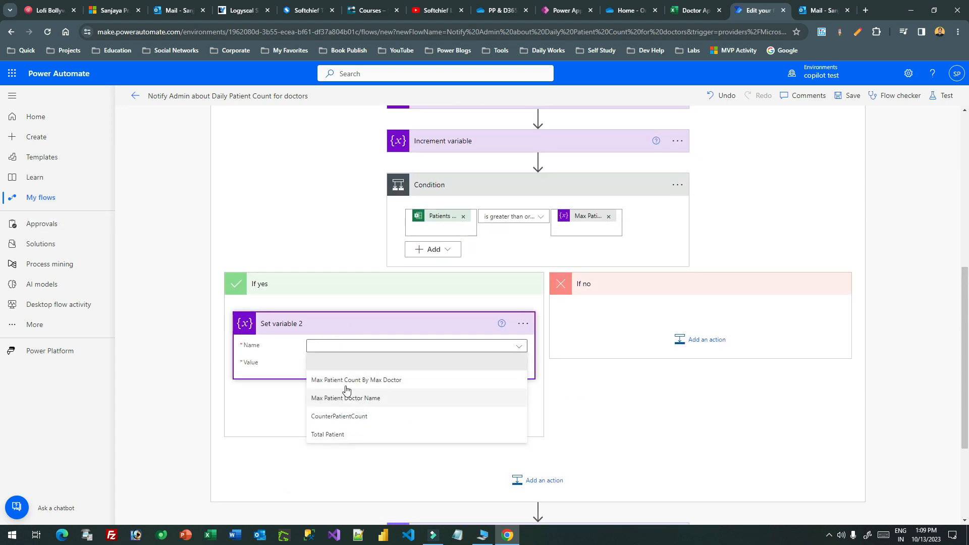
pyautogui.click(368, 381)
# - Set the new action's value to Patients Count from the listed Excel rows
pyautogui.click(336, 364)
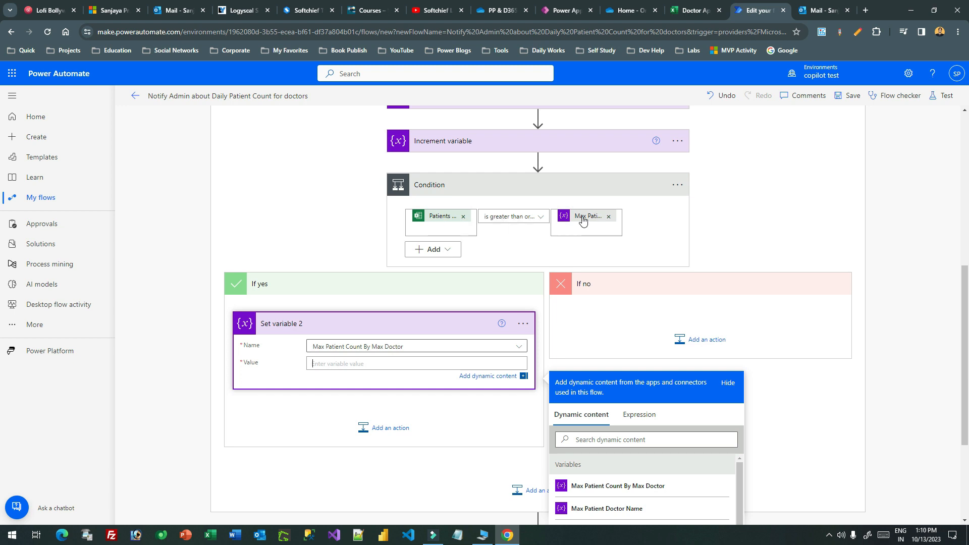
pyautogui.scroll(-3, 613, 369)
pyautogui.scroll(-2, 621, 374)
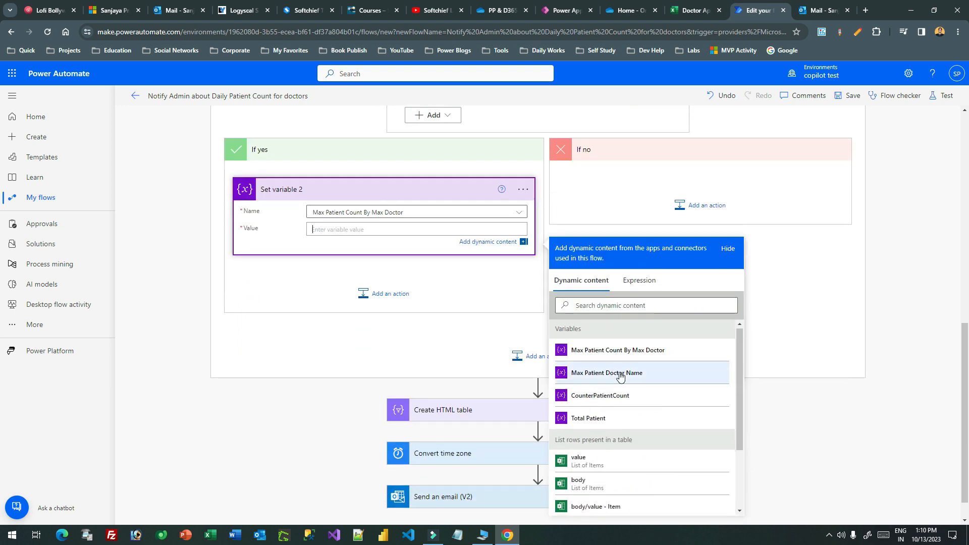
pyautogui.scroll(-1, 624, 435)
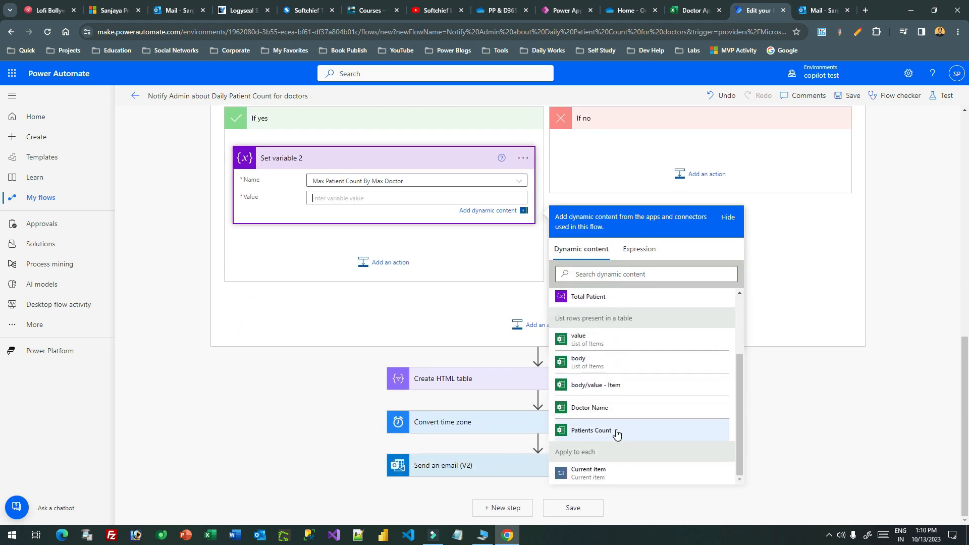
pyautogui.click(616, 432)
pyautogui.scroll(3, 386, 245)
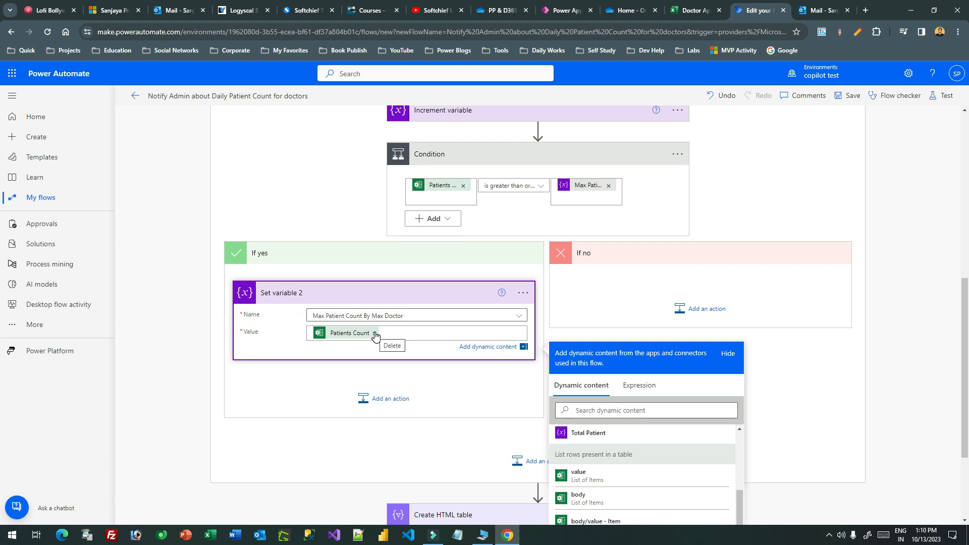
# - Examine the variables and values used by the Set variable and Increment variable actions at the start of the loop
pyautogui.scroll(2, 385, 334)
pyautogui.scroll(-2, 385, 337)
pyautogui.scroll(2, 397, 301)
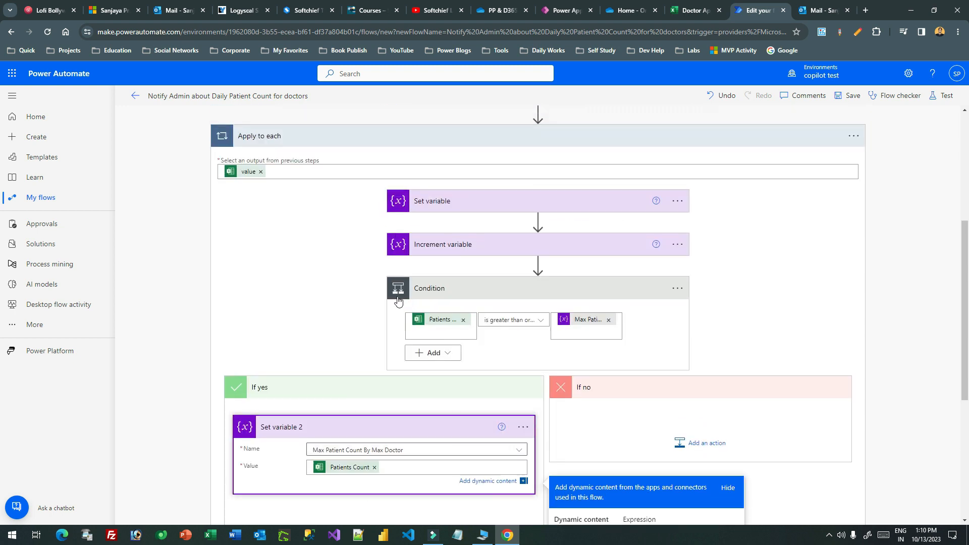
pyautogui.click(430, 206)
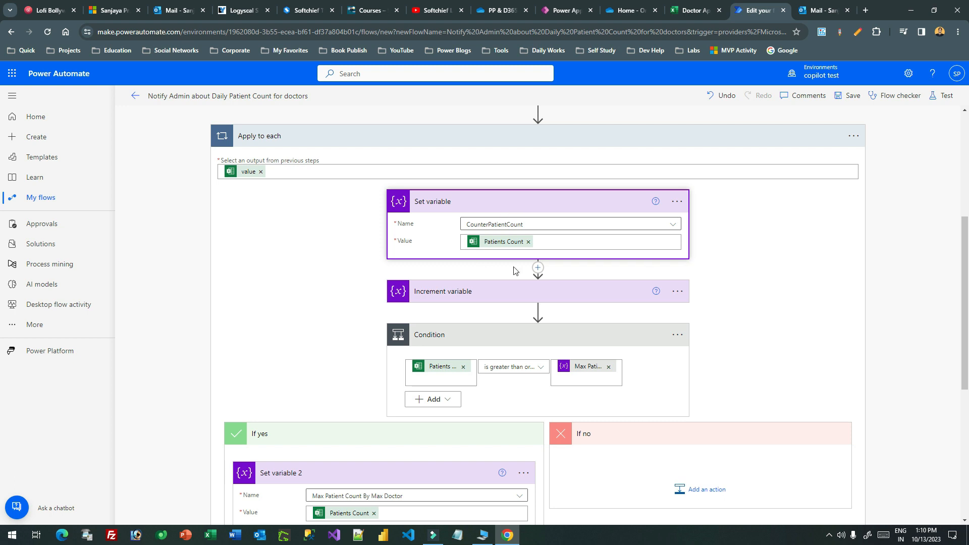
pyautogui.click(481, 289)
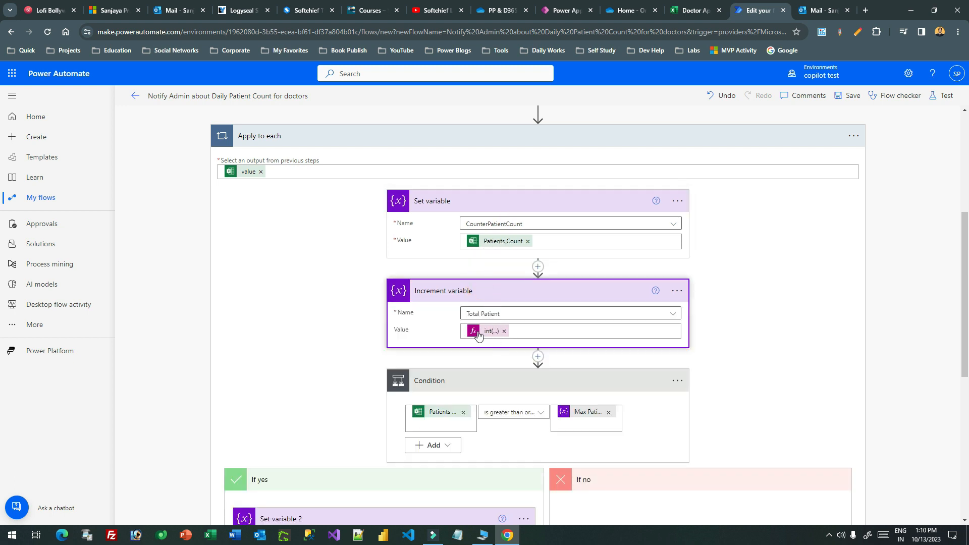
pyautogui.click(483, 296)
pyautogui.click(484, 207)
pyautogui.scroll(-3, 484, 207)
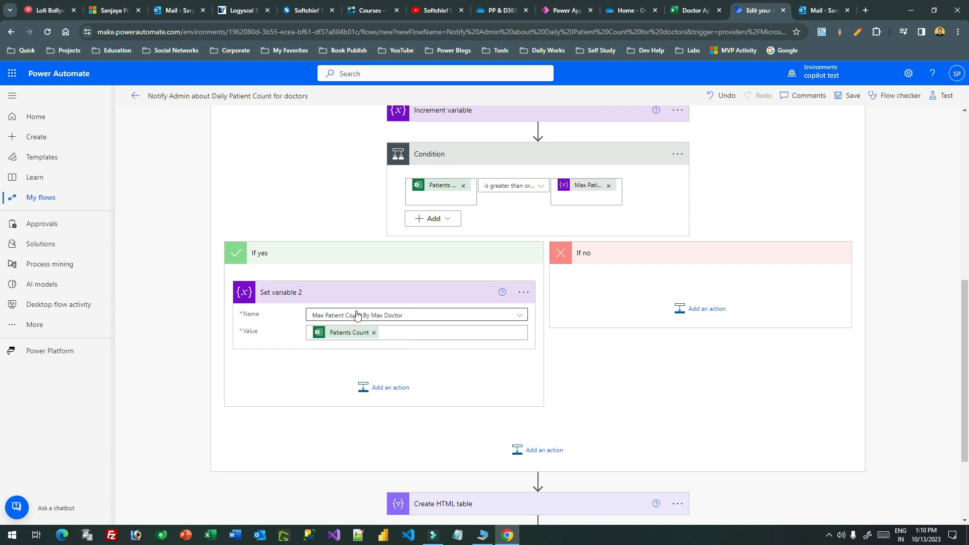
# - Replace the value of the If yes branch's Set variable action with the expression int(variables('CounterPatientCount'))
pyautogui.click(374, 332)
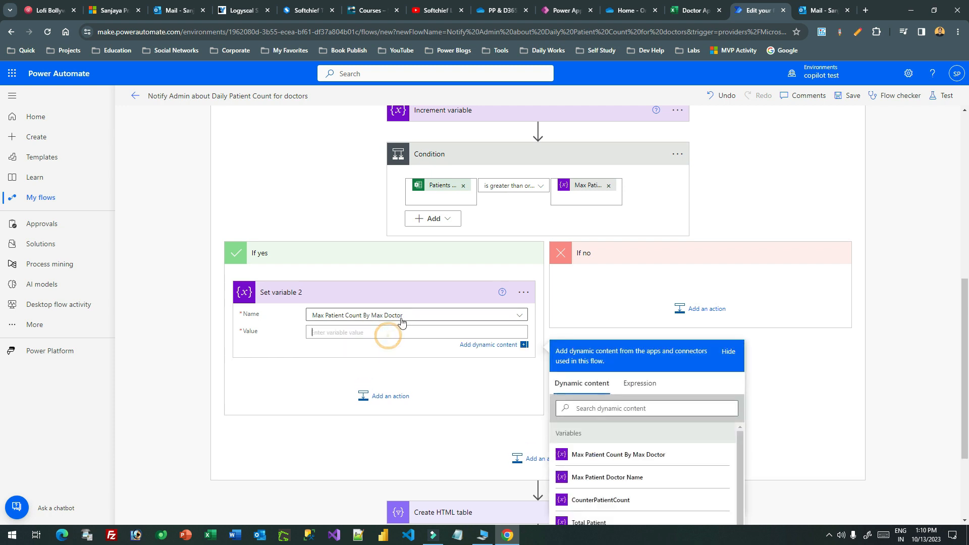
pyautogui.click(637, 251)
pyautogui.click(589, 281)
pyautogui.write('int')
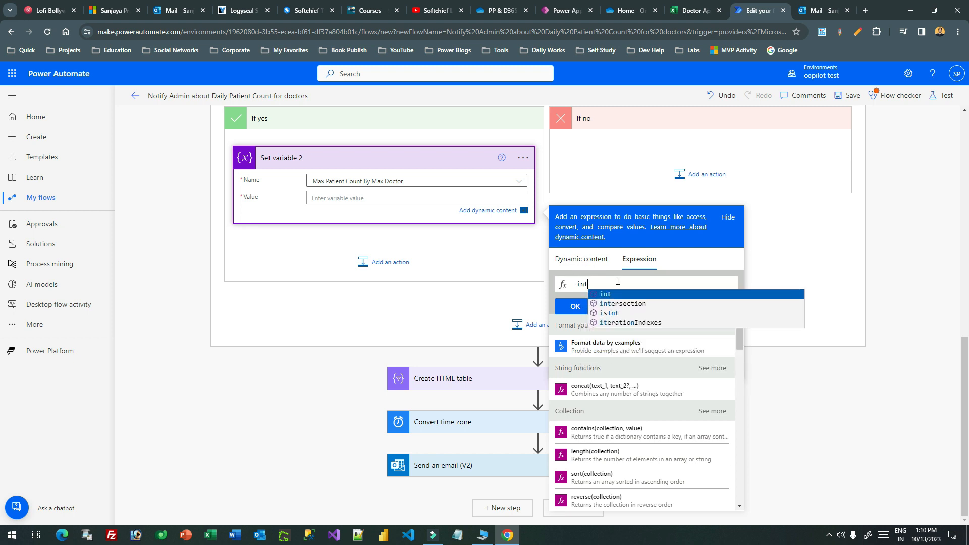
pyautogui.write('(')
pyautogui.click(581, 259)
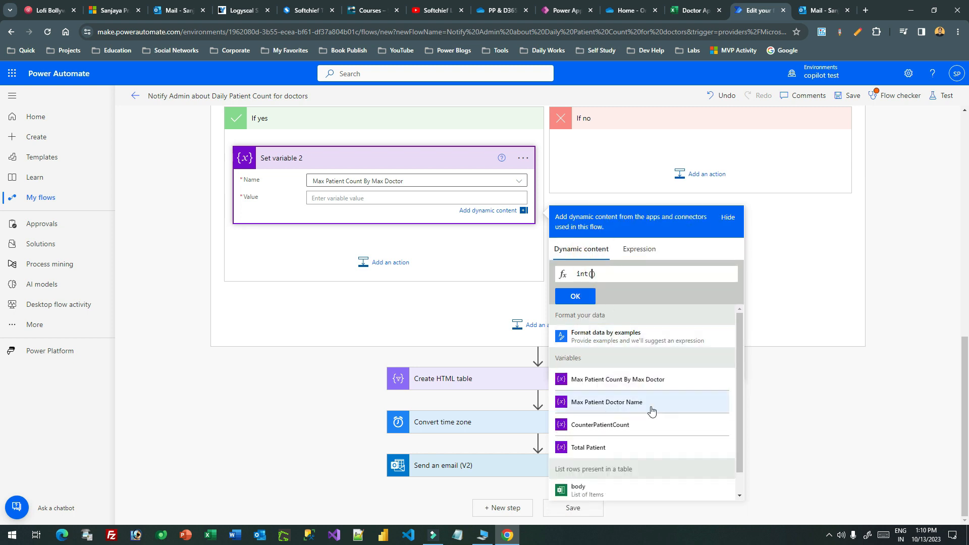
pyautogui.click(626, 425)
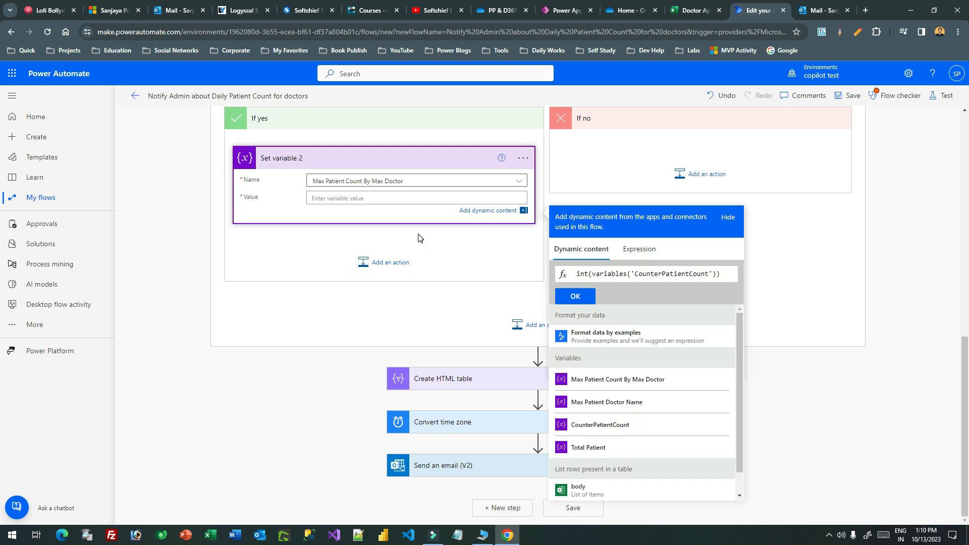
pyautogui.click(580, 296)
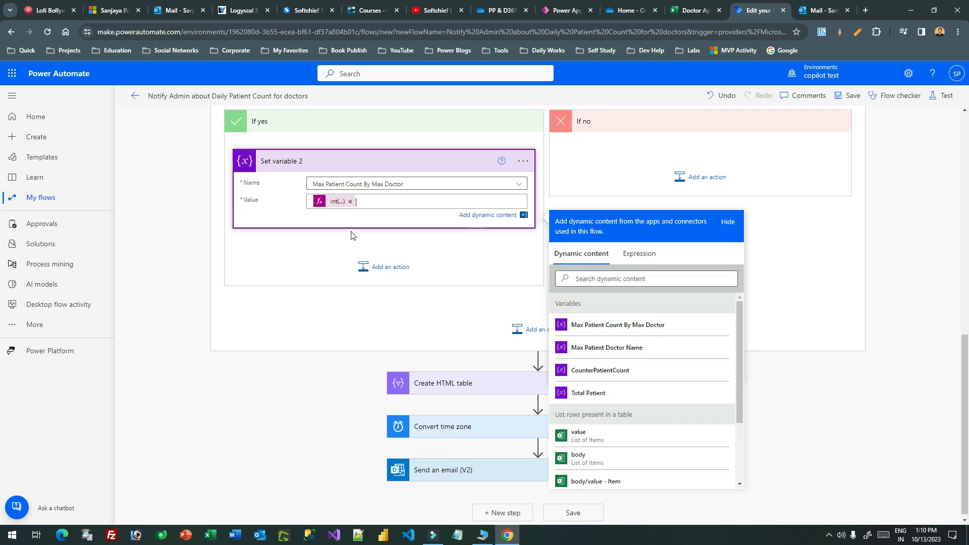
pyautogui.scroll(3, 352, 235)
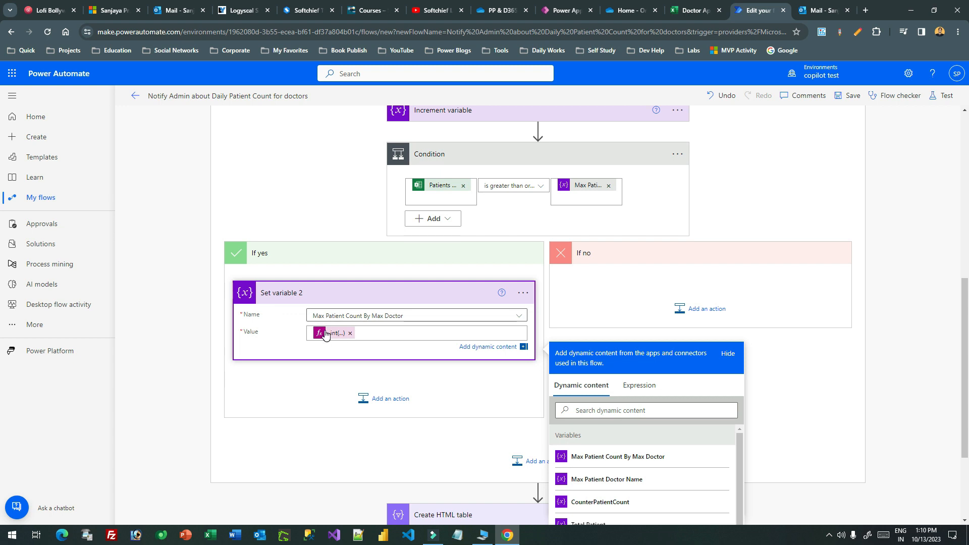
pyautogui.click(340, 355)
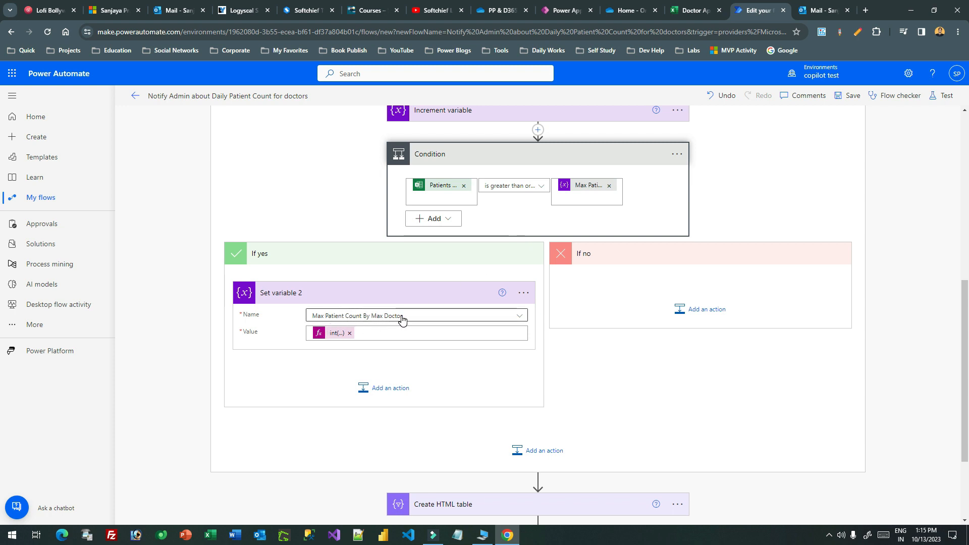
# - Add another Set variable action below the existing one in the If yes branch
pyautogui.click(391, 387)
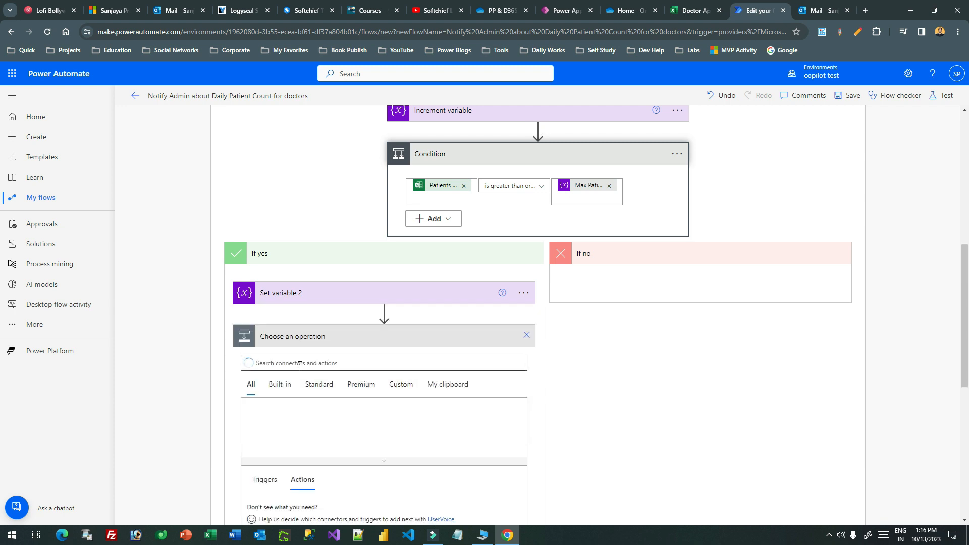
pyautogui.write('var')
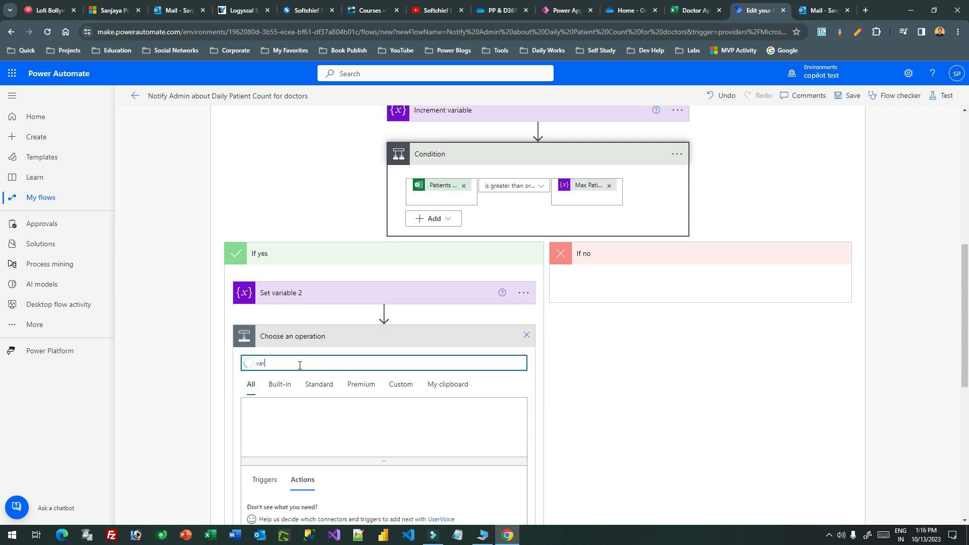
pyautogui.write('iable')
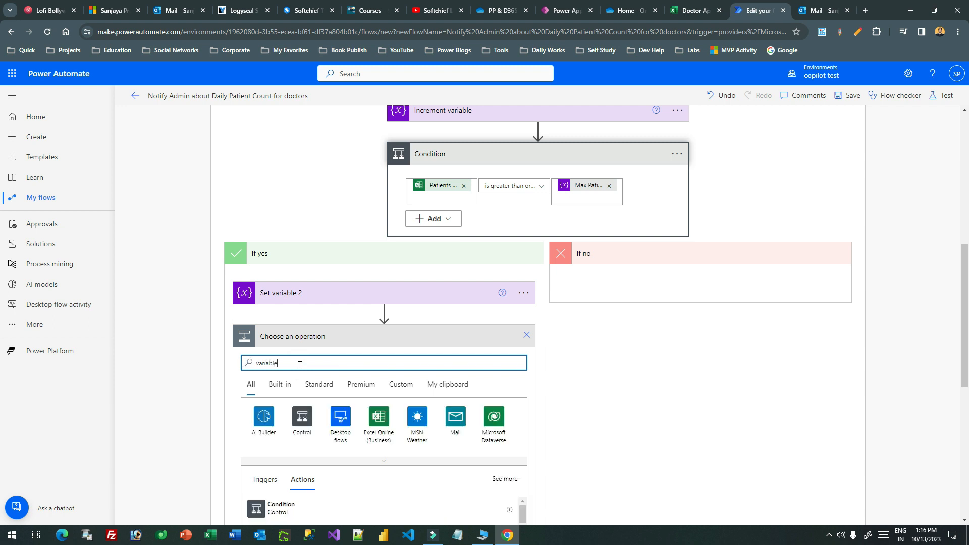
pyautogui.click(264, 418)
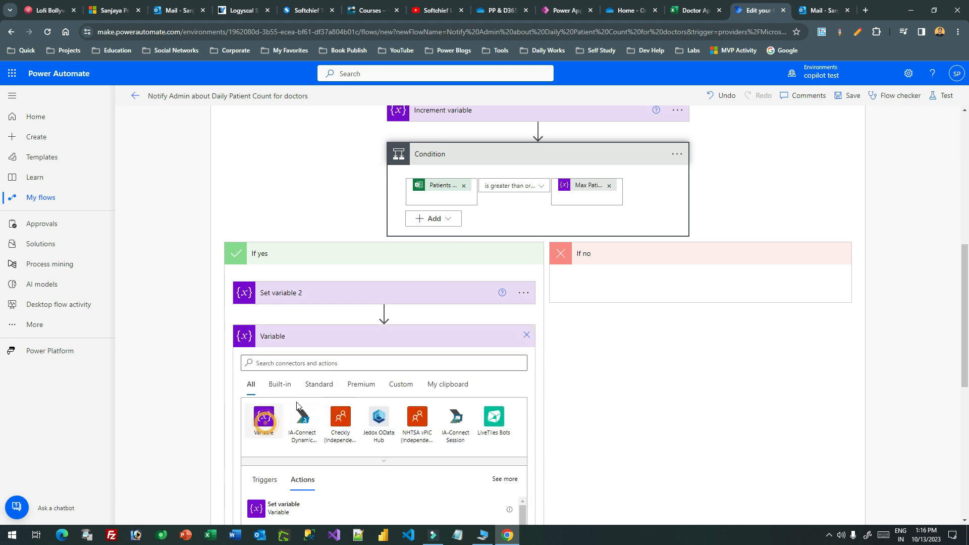
pyautogui.scroll(-3, 329, 386)
pyautogui.click(287, 415)
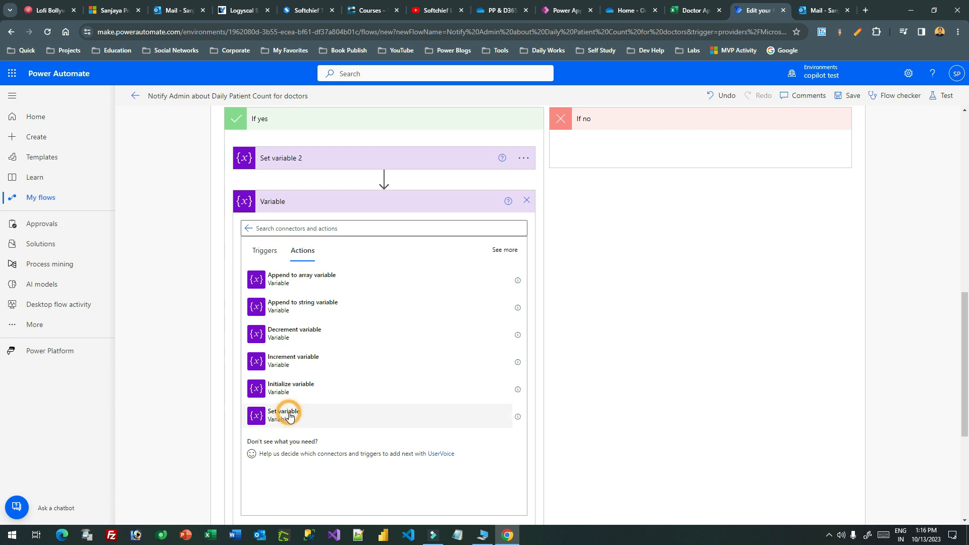
# - Assign Doctor Name from the listed Excel rows to the Max Patient Doctor Name variable in the new action
pyautogui.click(349, 226)
pyautogui.click(356, 223)
pyautogui.click(364, 276)
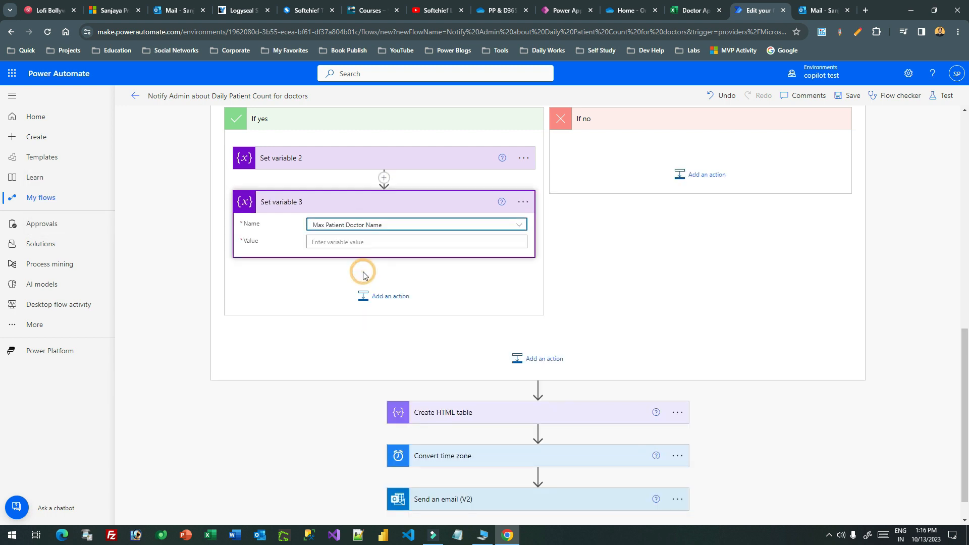
pyautogui.click(335, 242)
pyautogui.click(615, 318)
pyautogui.write('doc')
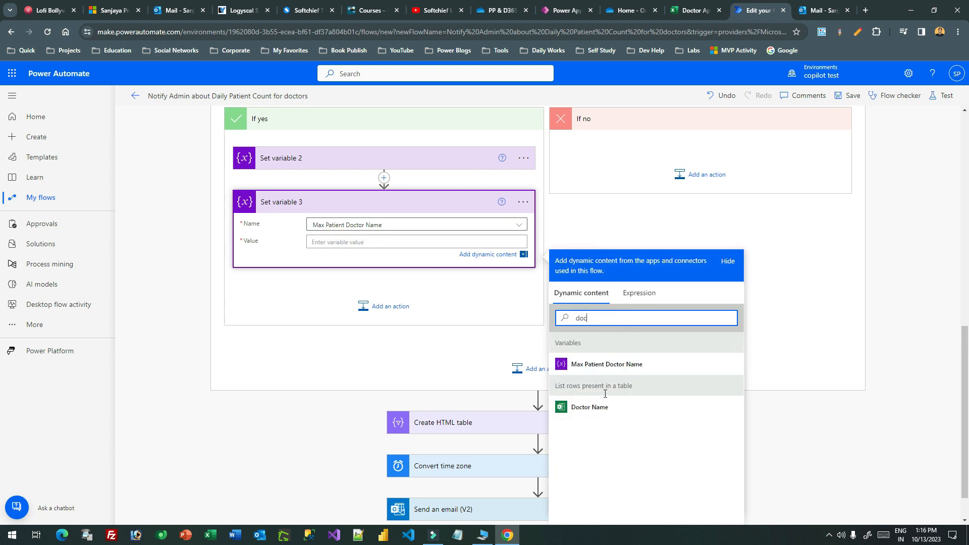
pyautogui.click(580, 407)
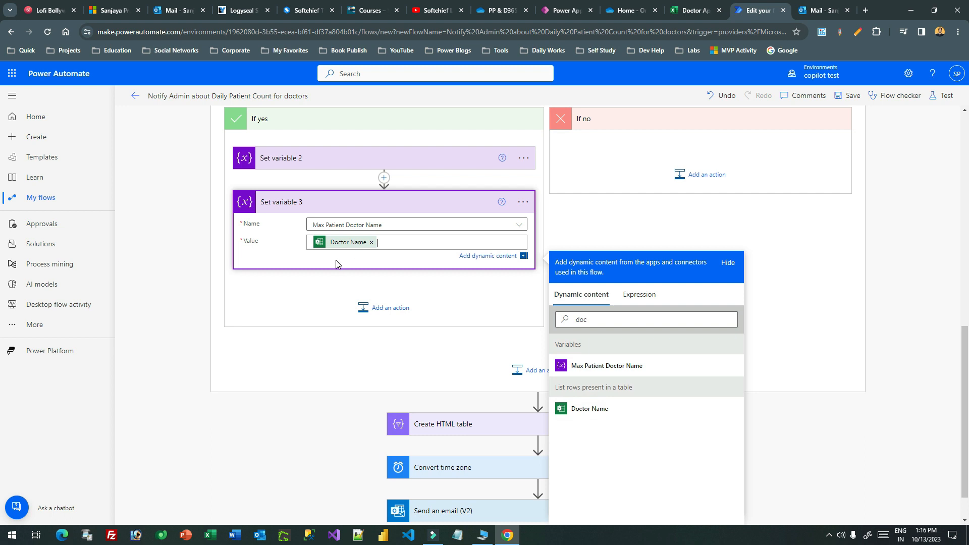
# - Rename the action that sets the doctor's name to Set Max Doctor Name
pyautogui.click(523, 202)
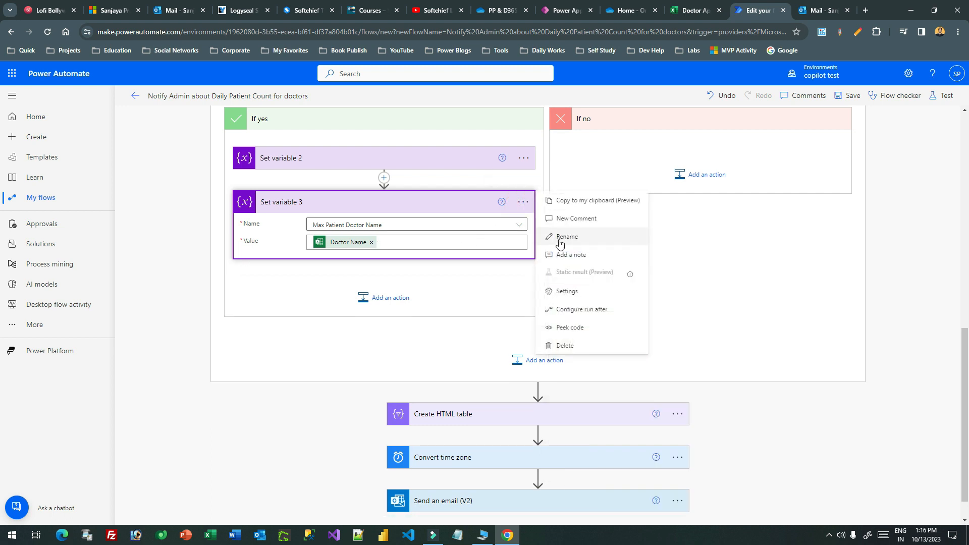
pyautogui.click(565, 238)
pyautogui.write('Se')
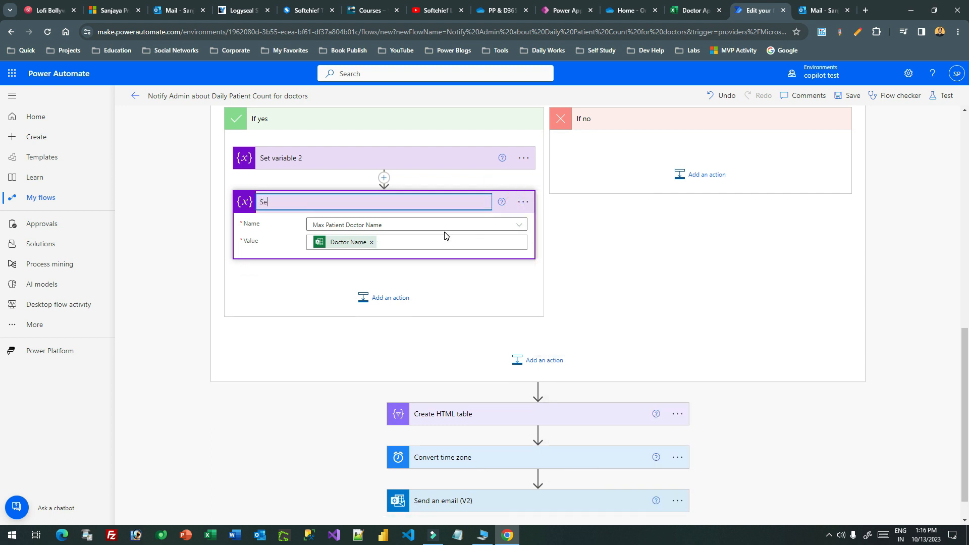
pyautogui.write('t Max Doct')
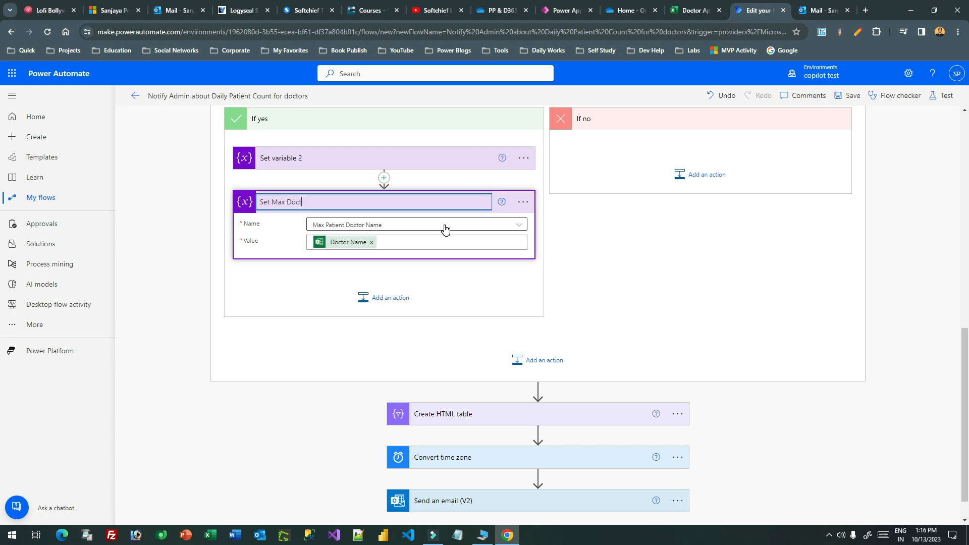
pyautogui.write('or Name')
# - Expand the first action in the If yes branch and rename it Set Max Patient count
pyautogui.click(349, 159)
pyautogui.click(523, 158)
pyautogui.click(567, 193)
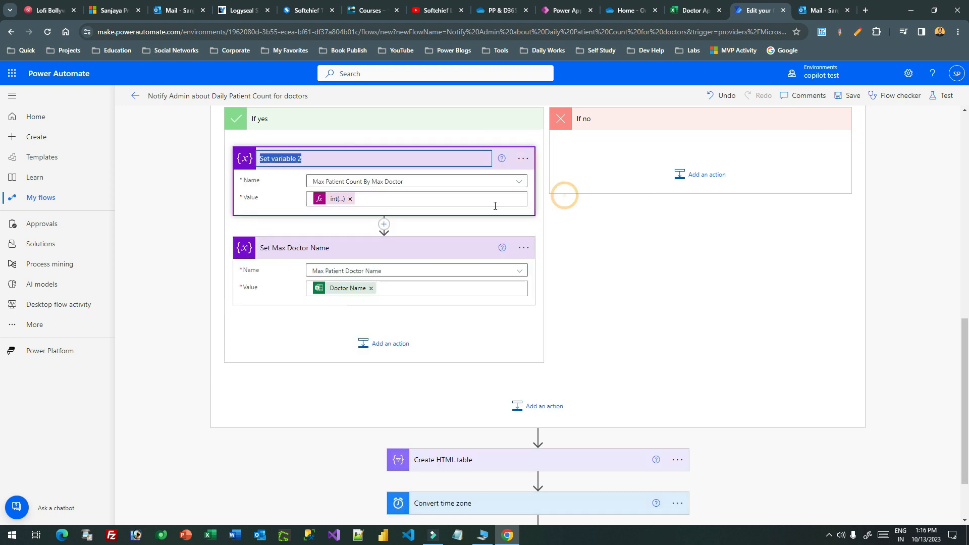
pyautogui.write('Set Max')
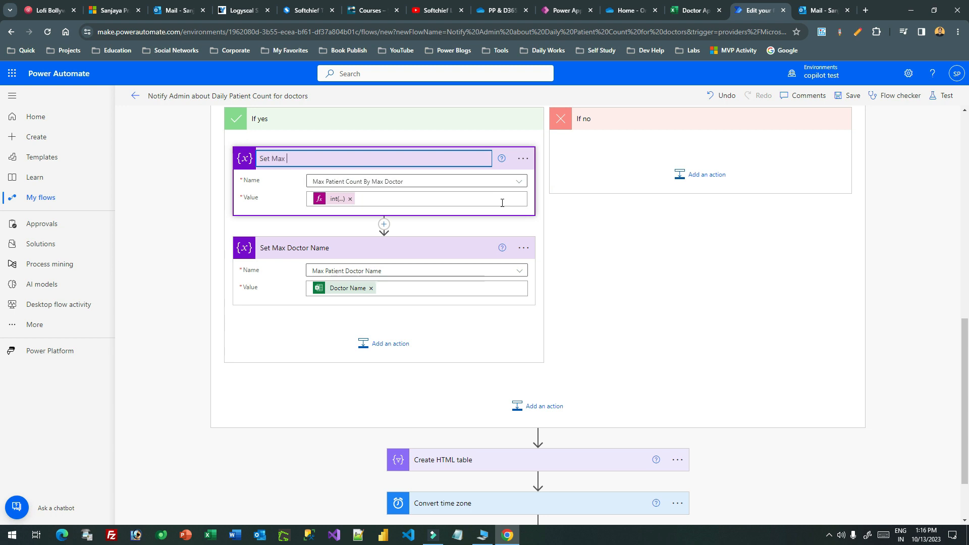
pyautogui.write(' Patient count')
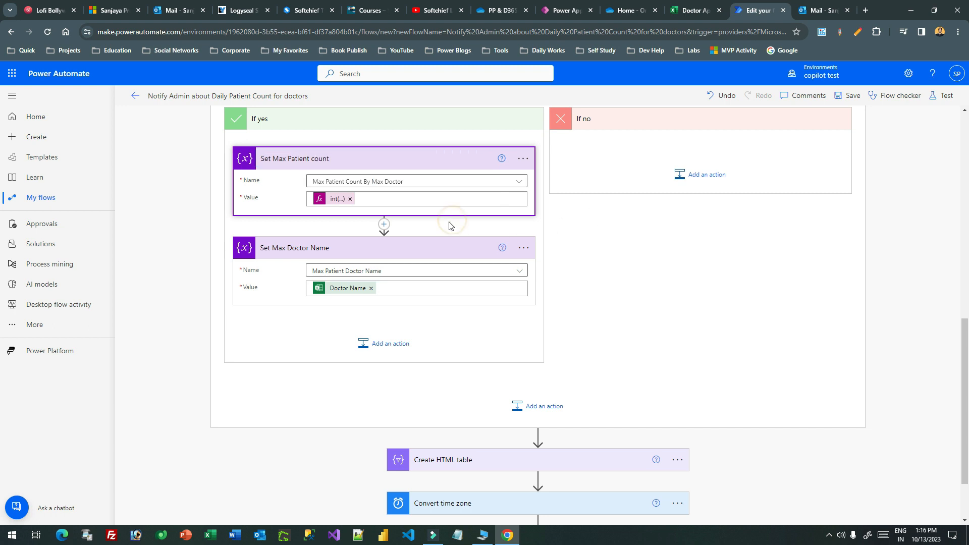
pyautogui.click(451, 225)
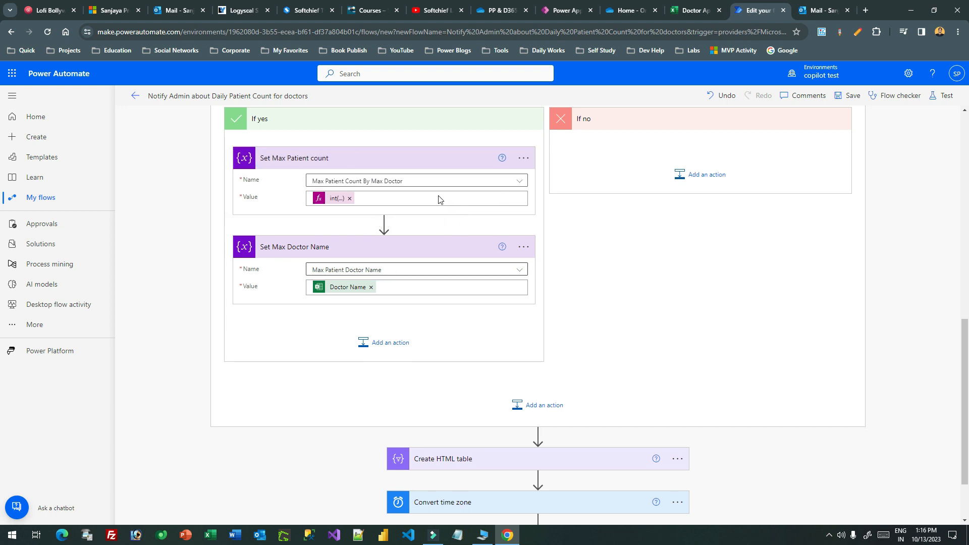
# - Collapse the Apply to each loop and expand the Send an email (V2) action to show its body
pyautogui.scroll(5, 480, 189)
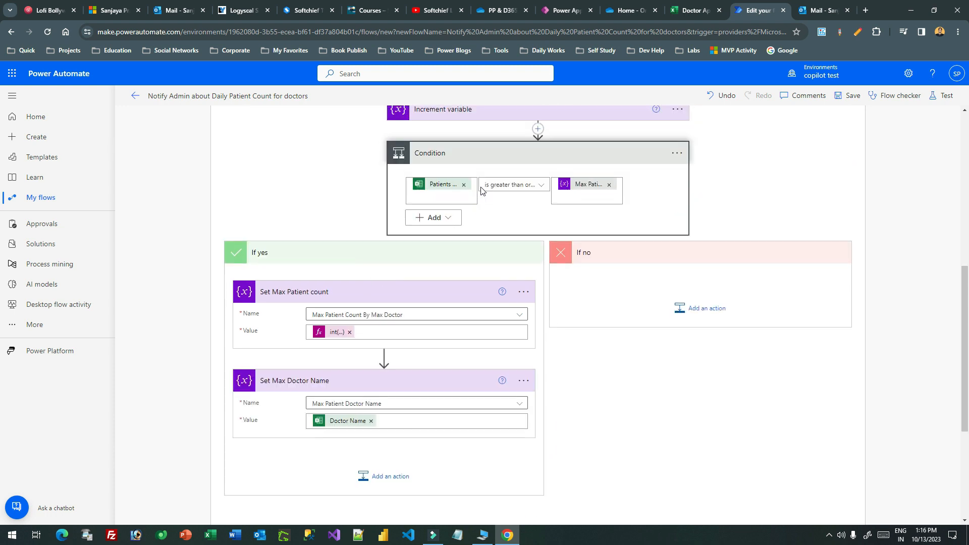
pyautogui.scroll(-7, 480, 194)
pyautogui.scroll(10, 519, 281)
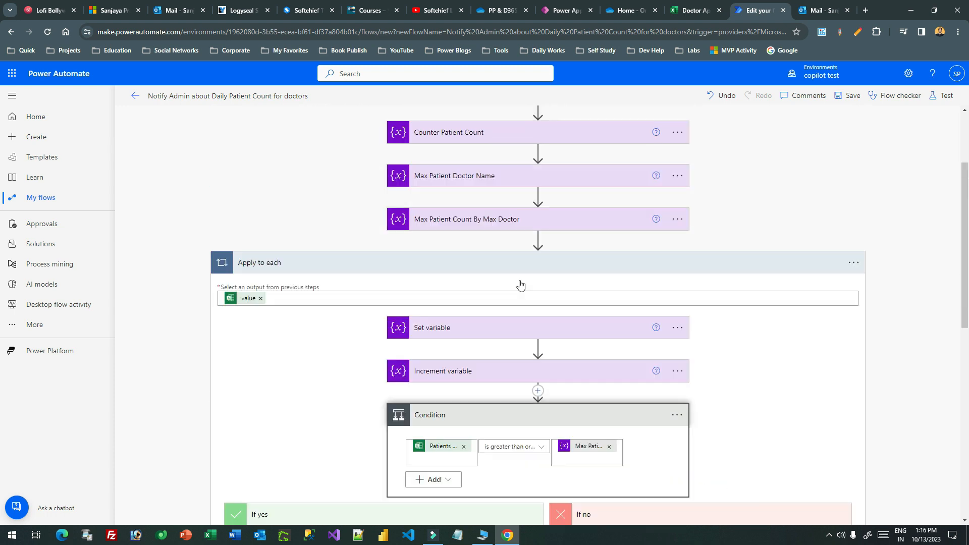
pyautogui.click(525, 329)
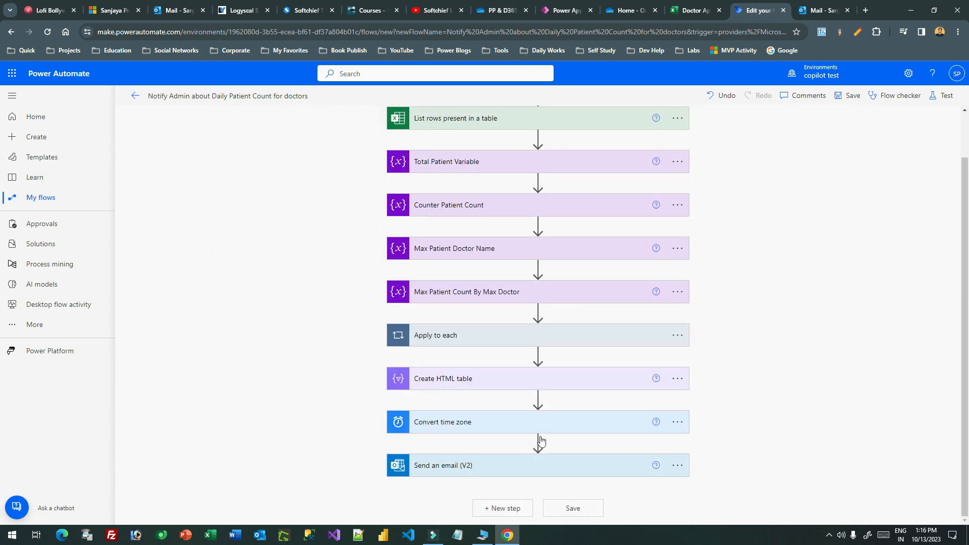
pyautogui.click(522, 462)
pyautogui.scroll(-6, 573, 247)
pyautogui.scroll(-4, 577, 246)
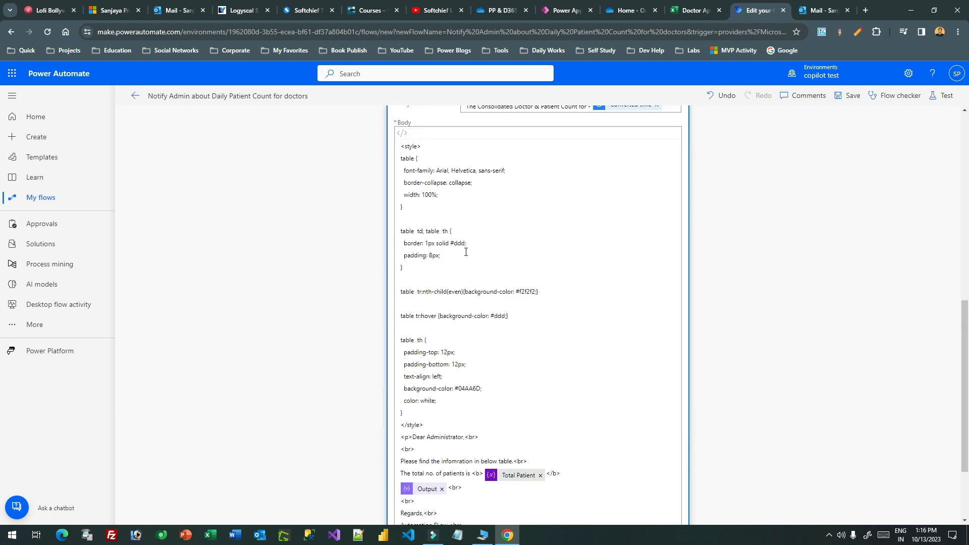
# - Below the total patients line of the email body, add "The Doctor who treated maximum patients is" followed by the Max Patient Doctor Name variable in <b> tags
pyautogui.moveTo(529, 353); pyautogui.dragTo(514, 352)
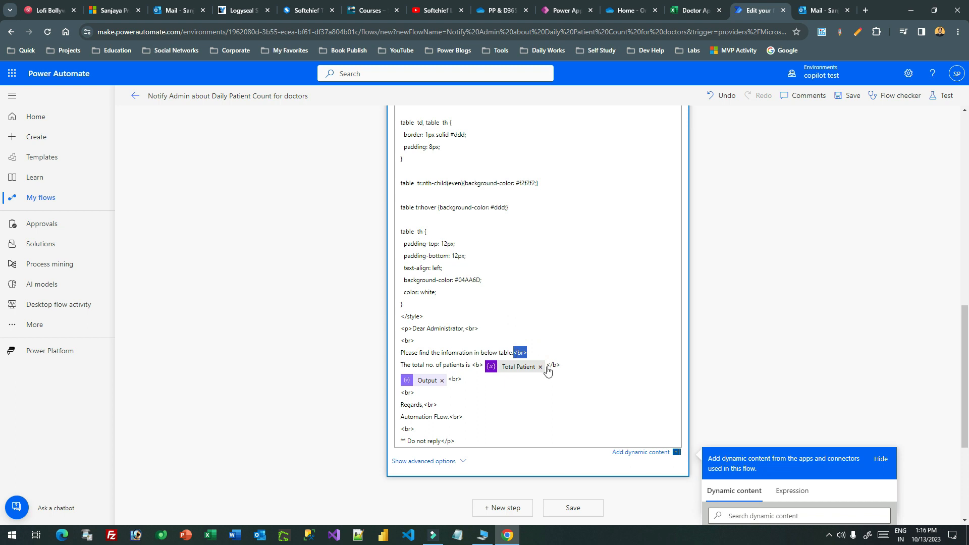
pyautogui.click(569, 366)
pyautogui.press('Return')
pyautogui.write('T')
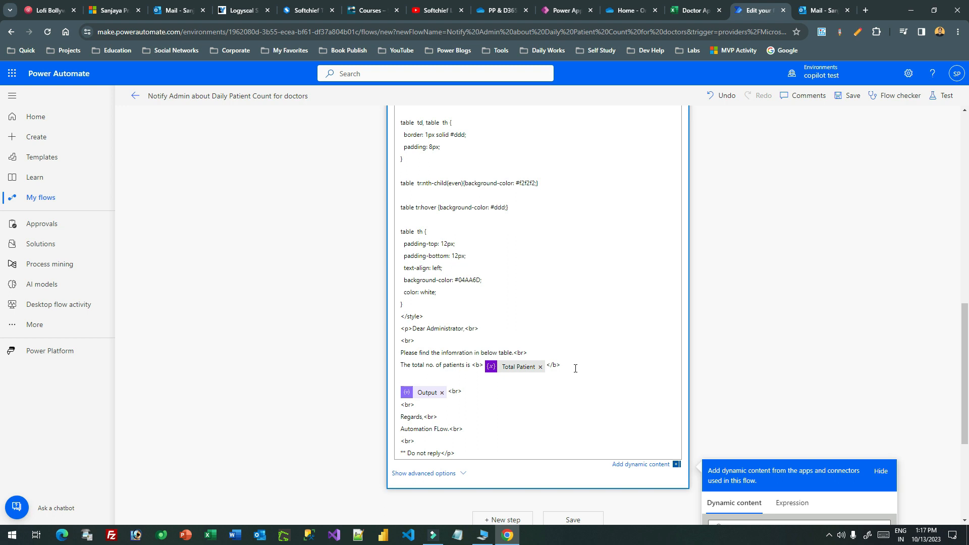
pyautogui.write('he Doctor who treated maximum patients i')
pyautogui.write('s <b></b>')
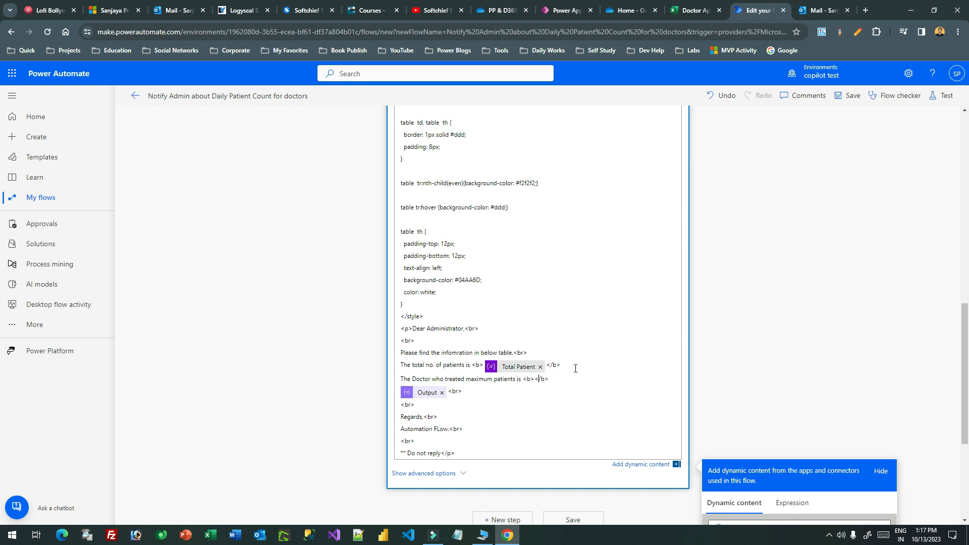
pyautogui.scroll(-4, 796, 253)
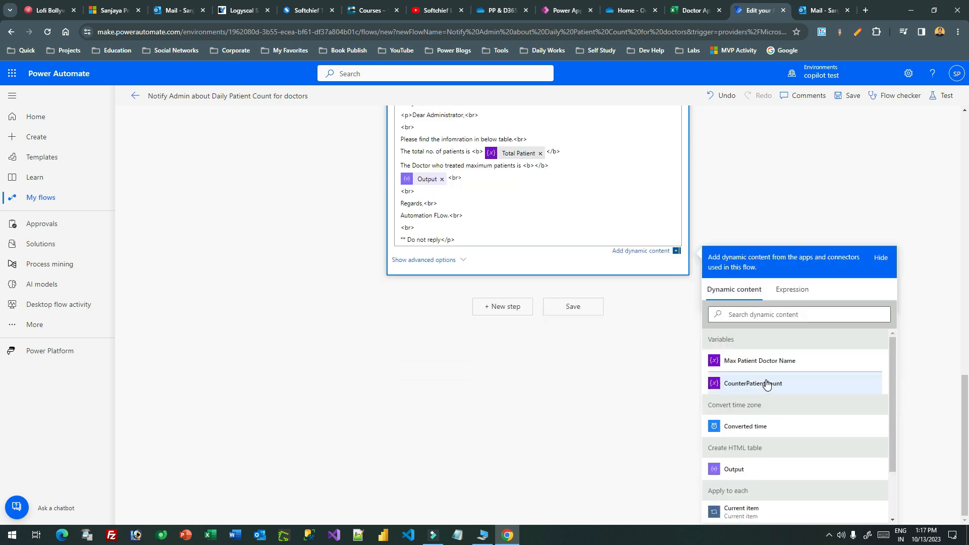
pyautogui.click(759, 362)
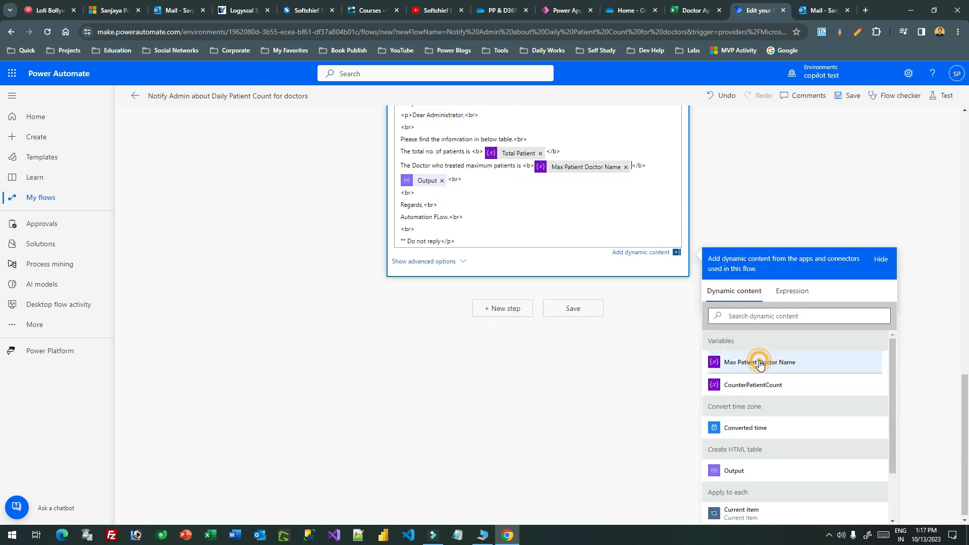
# - Append a <br> tag to the total patients line and another after the maximum-patients doctor line in the email body
pyautogui.click(650, 167)
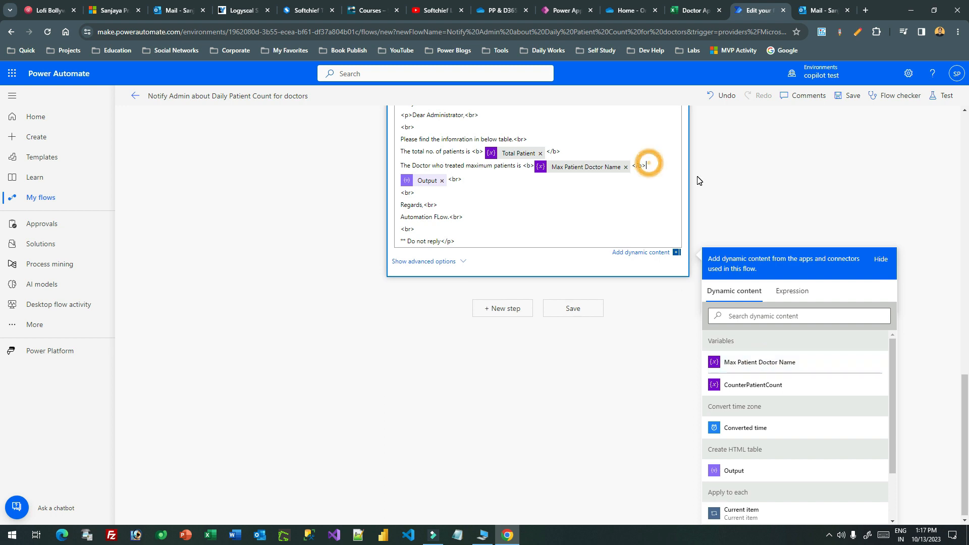
pyautogui.press('Return')
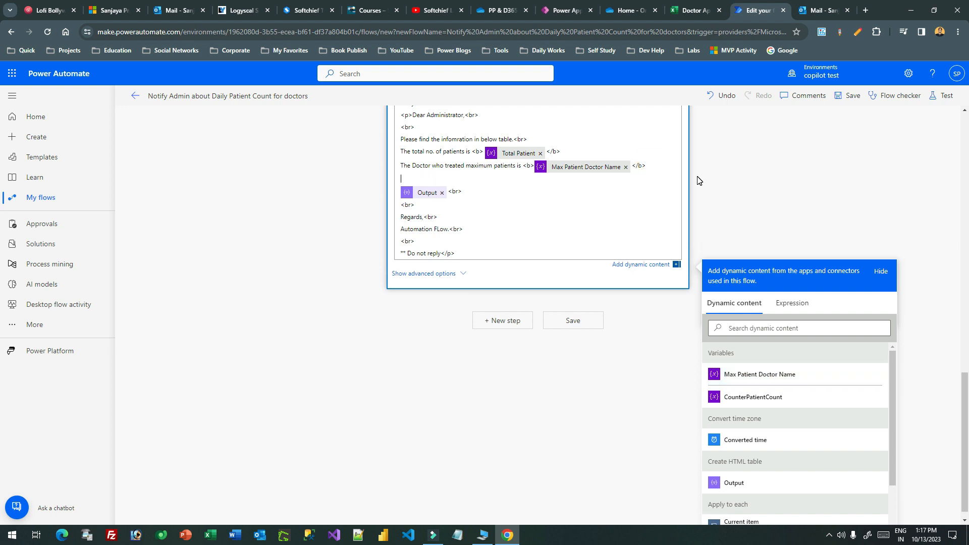
pyautogui.moveTo(513, 139); pyautogui.dragTo(527, 138)
pyautogui.hotkey('ctrl', 'c')
pyautogui.click(570, 152)
pyautogui.hotkey('ctrl', 'v')
pyautogui.click(658, 167)
pyautogui.hotkey('ctrl', 'v')
# - Extend the doctor line before its <br> with "and total patient treated bythis doctor is" and the Max Patient Count By Max Doctor variable
pyautogui.click(424, 170)
pyautogui.click(646, 166)
pyautogui.write('and total ')
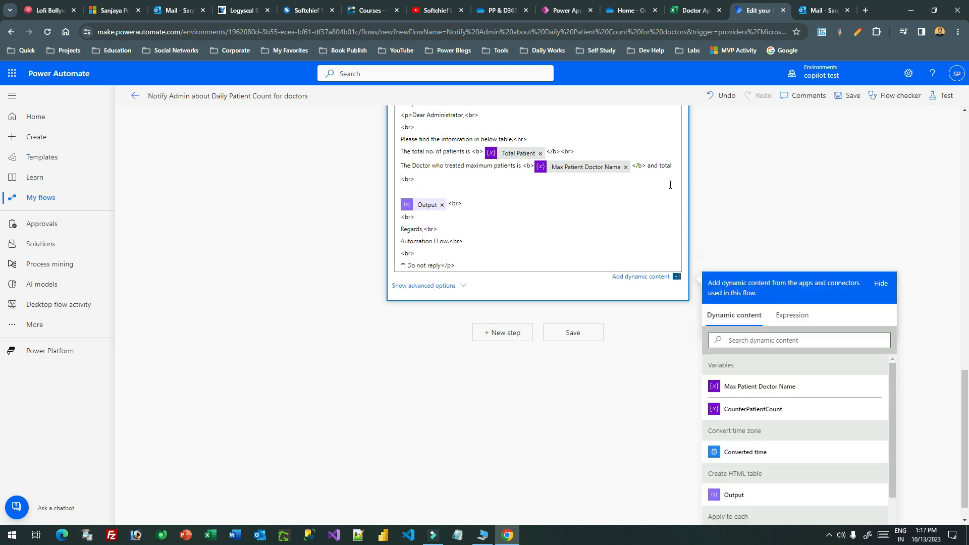
pyautogui.write('patient treated bythis doctor is')
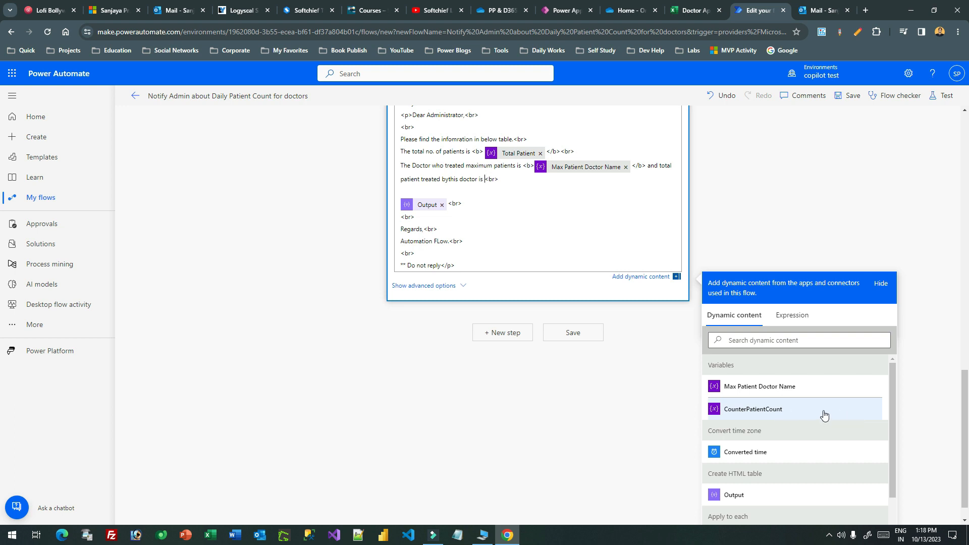
pyautogui.moveTo(894, 392)
pyautogui.mouseDown()
pyautogui.moveTo(890, 427)
pyautogui.moveTo(893, 387)
pyautogui.mouseUp()
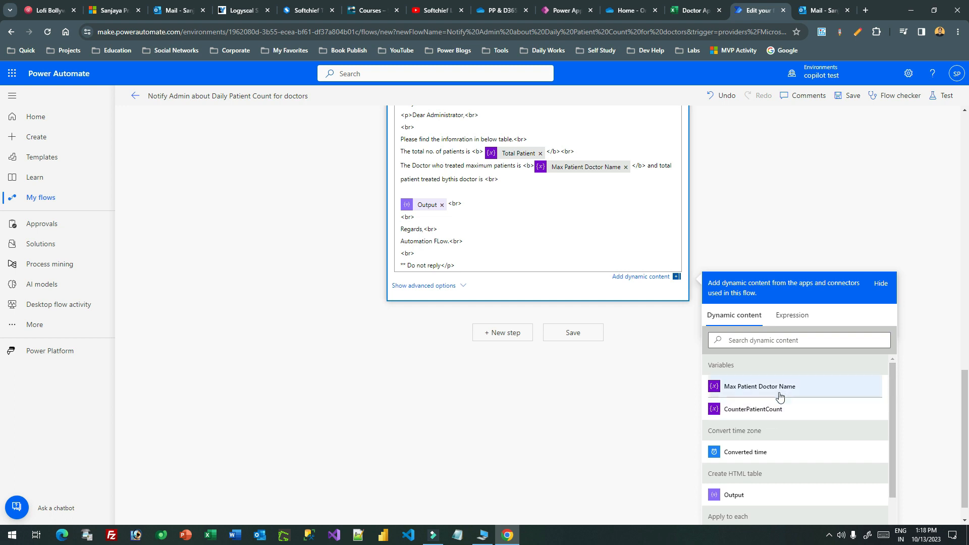
pyautogui.click(752, 338)
pyautogui.write('max')
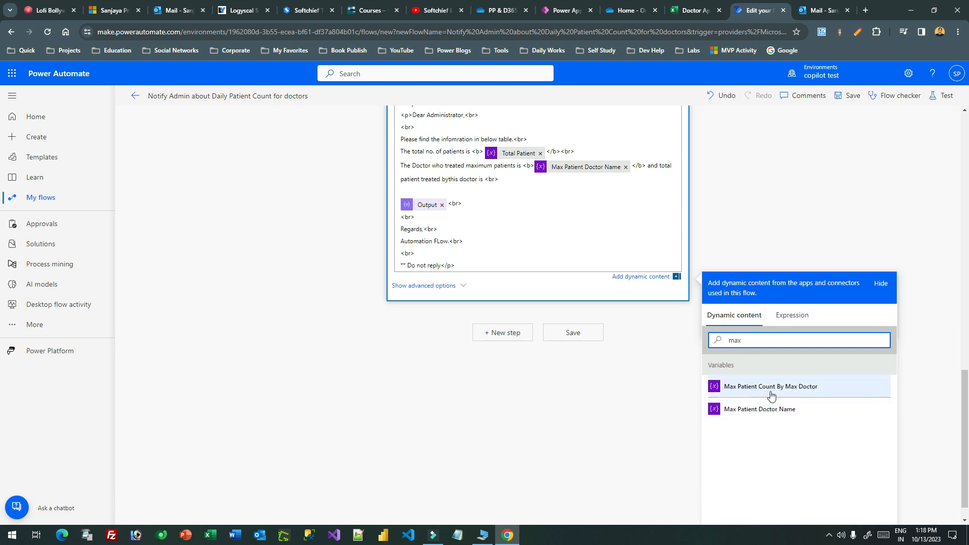
pyautogui.click(790, 387)
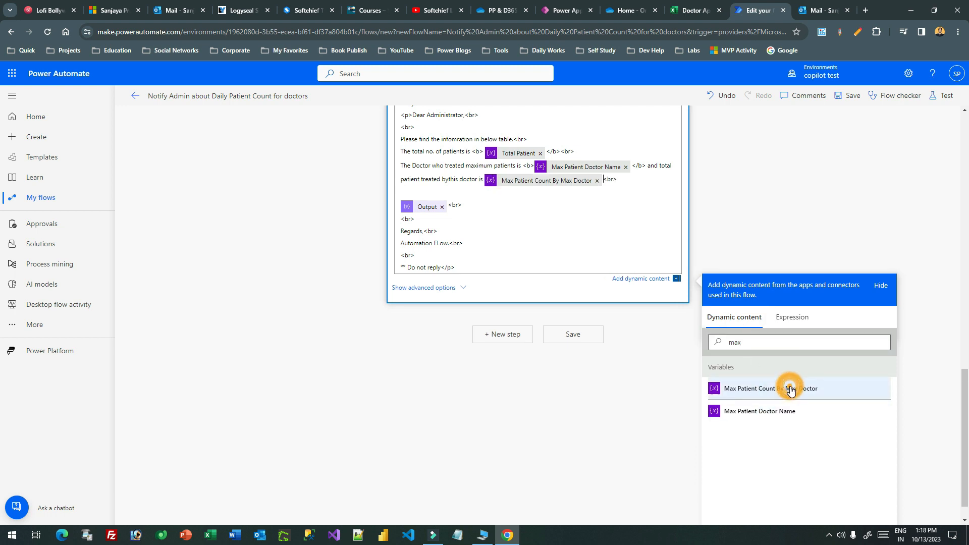
pyautogui.click(633, 222)
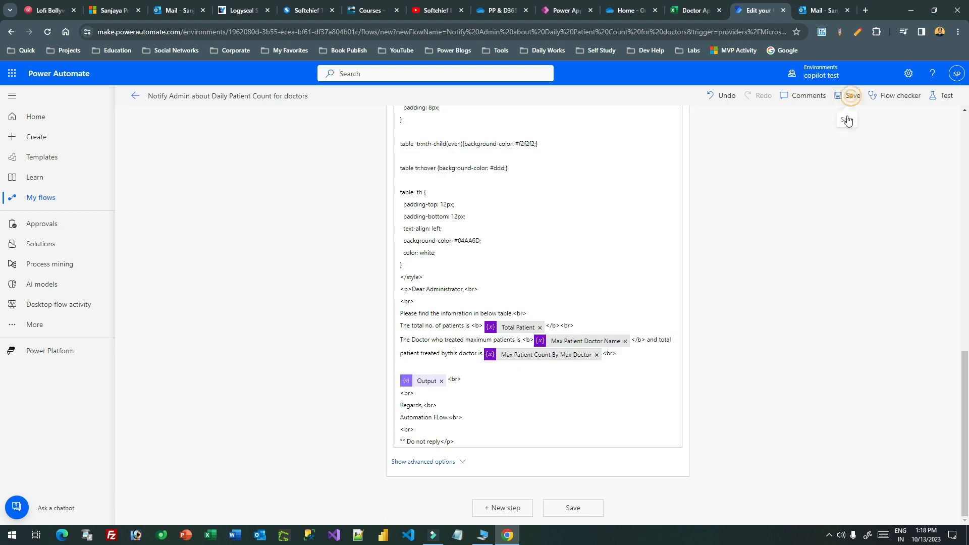
# - Save the flow and test it automatically with the trigger of the most recent succeeded test run
pyautogui.click(851, 97)
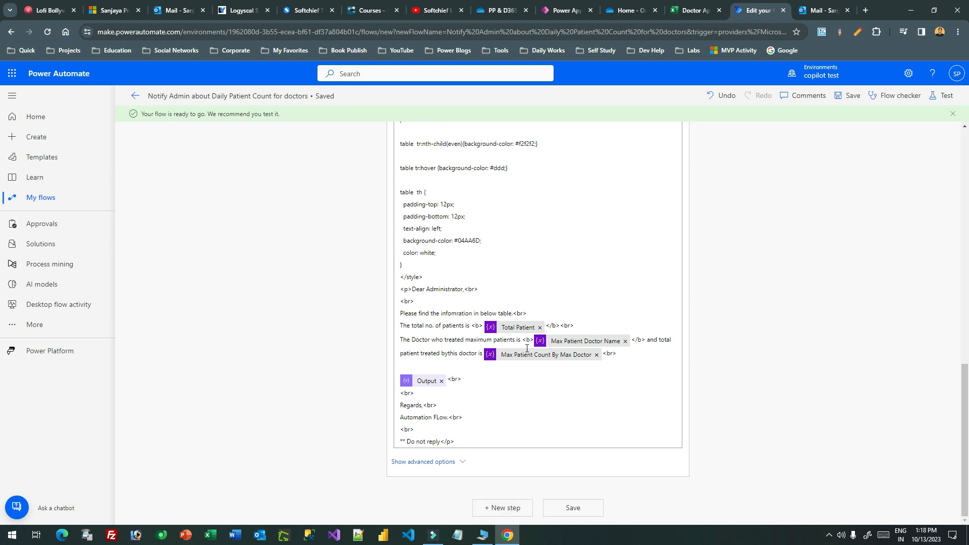
pyautogui.click(944, 96)
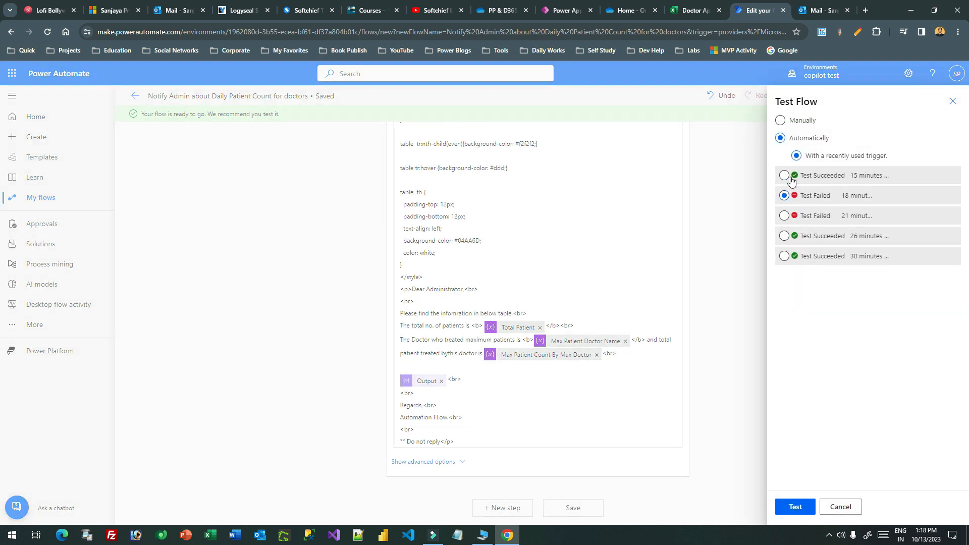
pyautogui.click(784, 175)
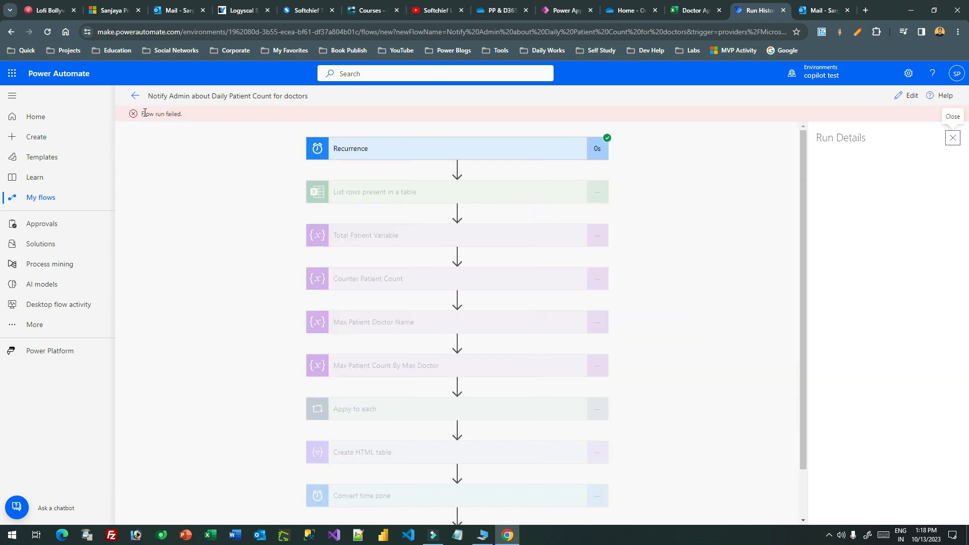
# - Read the run status and the error details of the test run, including the part about parameter types
pyautogui.moveTo(142, 114); pyautogui.dragTo(208, 115)
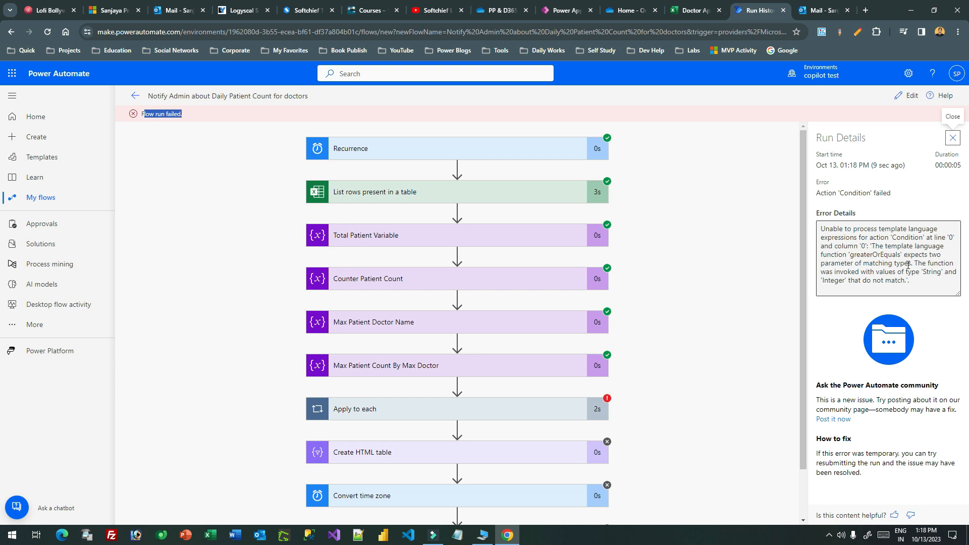
pyautogui.moveTo(834, 265); pyautogui.dragTo(919, 261)
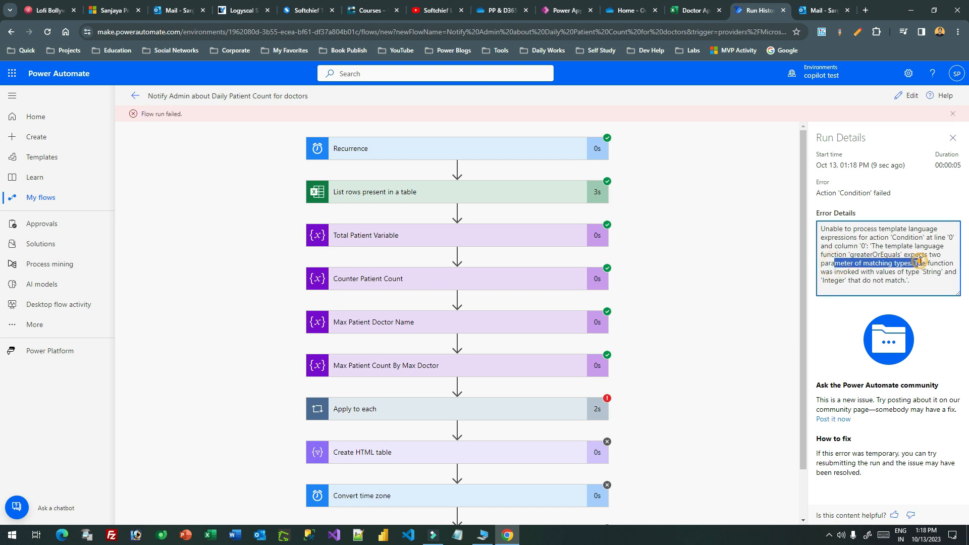
pyautogui.click(920, 260)
# - Open the flow for editing and inspect the operator and comparison value of the Condition inside the Apply to each loop
pyautogui.click(906, 95)
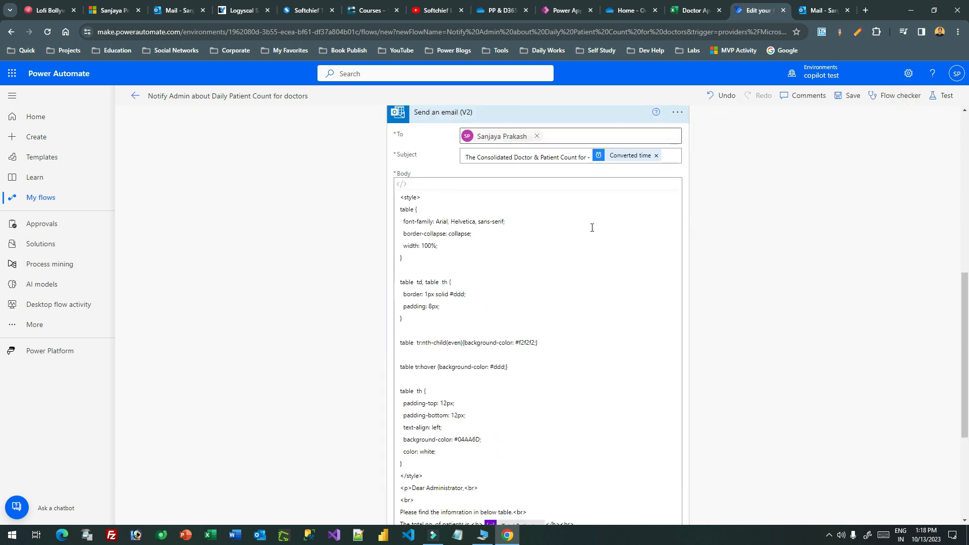
pyautogui.click(478, 250)
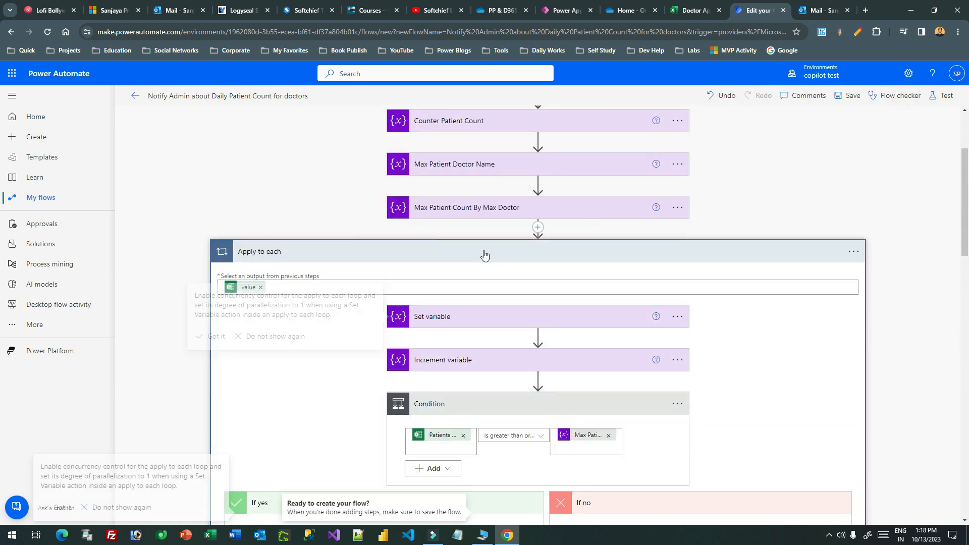
pyautogui.scroll(-3, 530, 302)
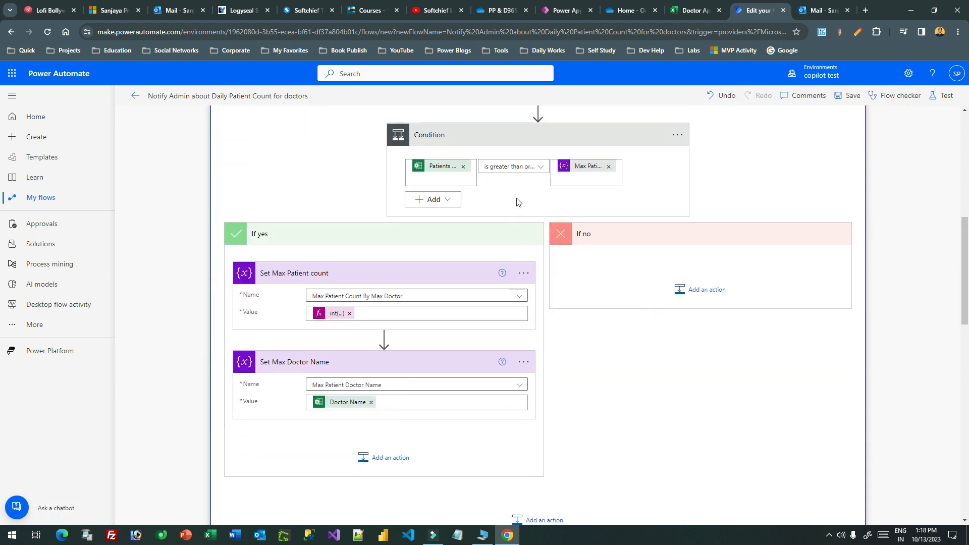
pyautogui.click(522, 172)
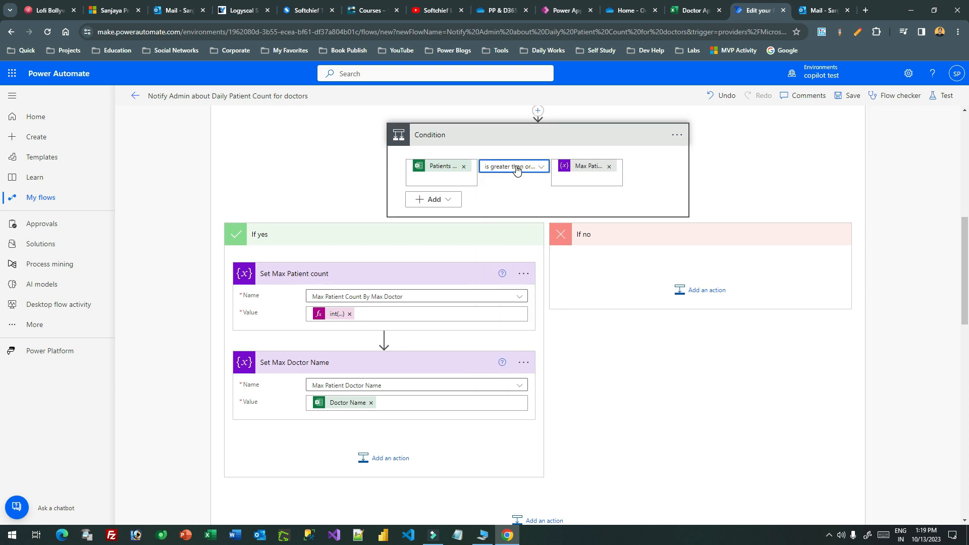
pyautogui.click(516, 170)
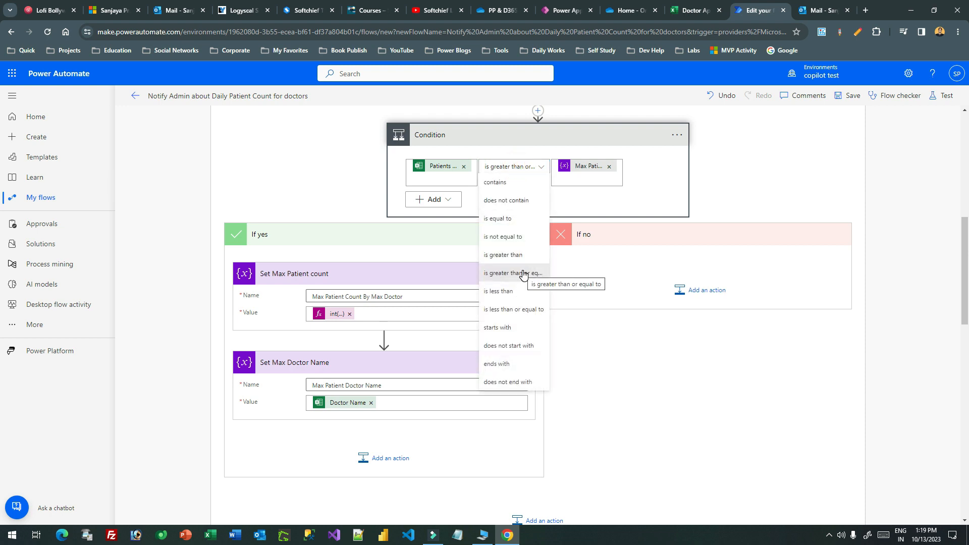
pyautogui.click(584, 172)
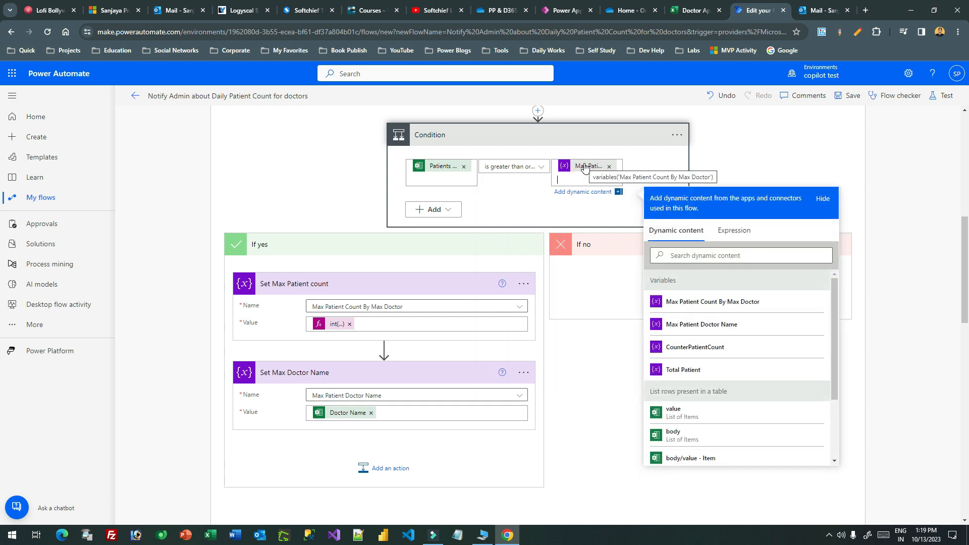
# - Open the Oct 13, 01:18 PM run from the flow's run history and examine the function and data types named in its error details
pyautogui.click(136, 96)
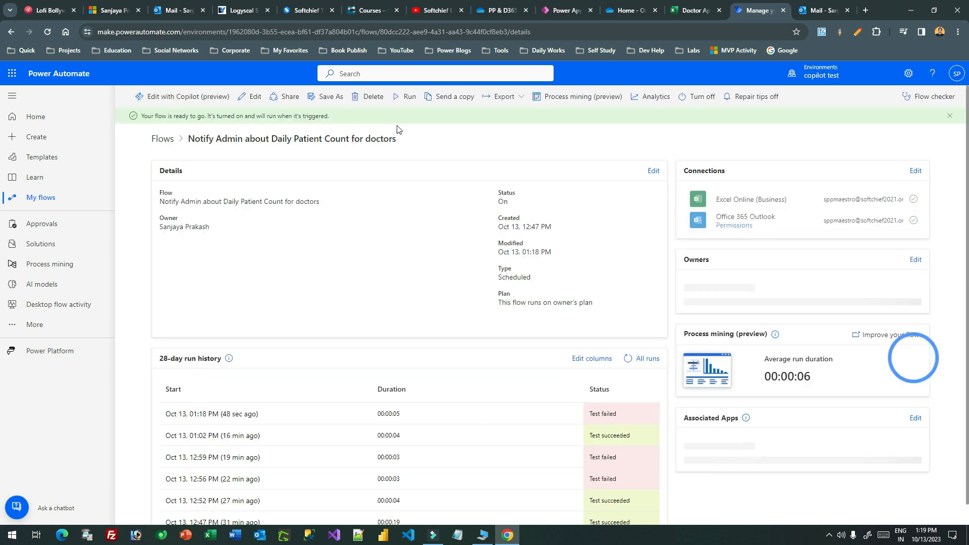
pyautogui.click(231, 418)
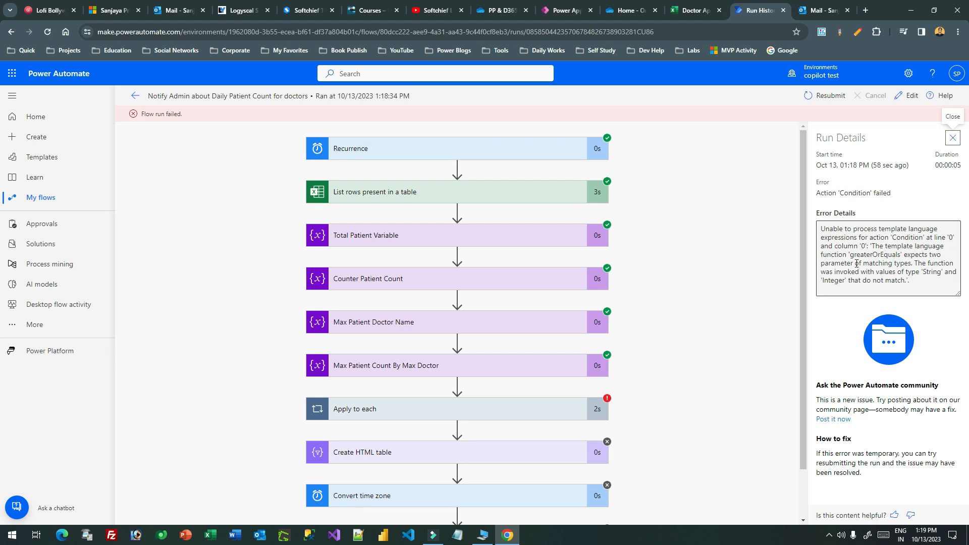
pyautogui.moveTo(850, 255); pyautogui.dragTo(905, 252)
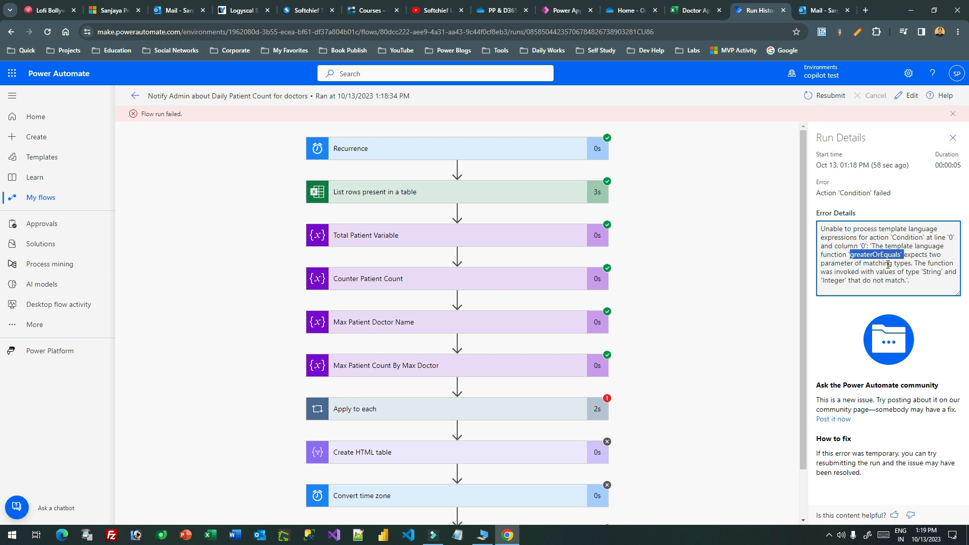
pyautogui.doubleClick(904, 264)
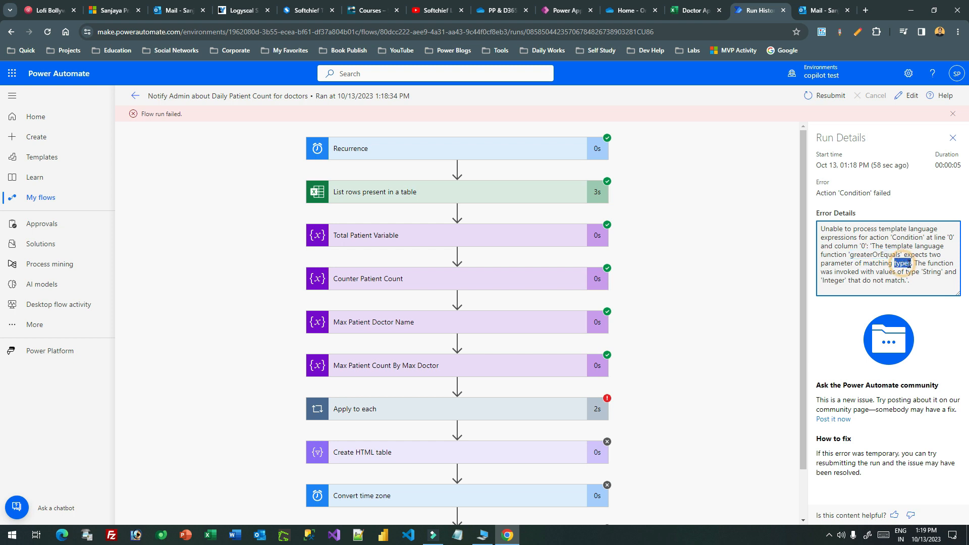
pyautogui.moveTo(863, 263); pyautogui.dragTo(920, 263)
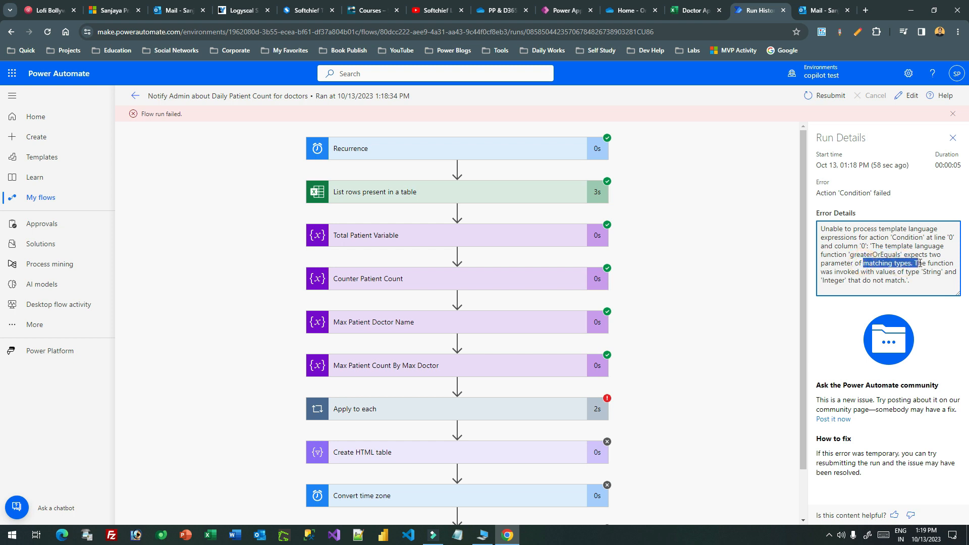
pyautogui.doubleClick(932, 272)
pyautogui.doubleClick(837, 280)
# - Open the flow for editing and remove the Patients value from the first operand of the Condition inside the Apply to each loop
pyautogui.click(897, 98)
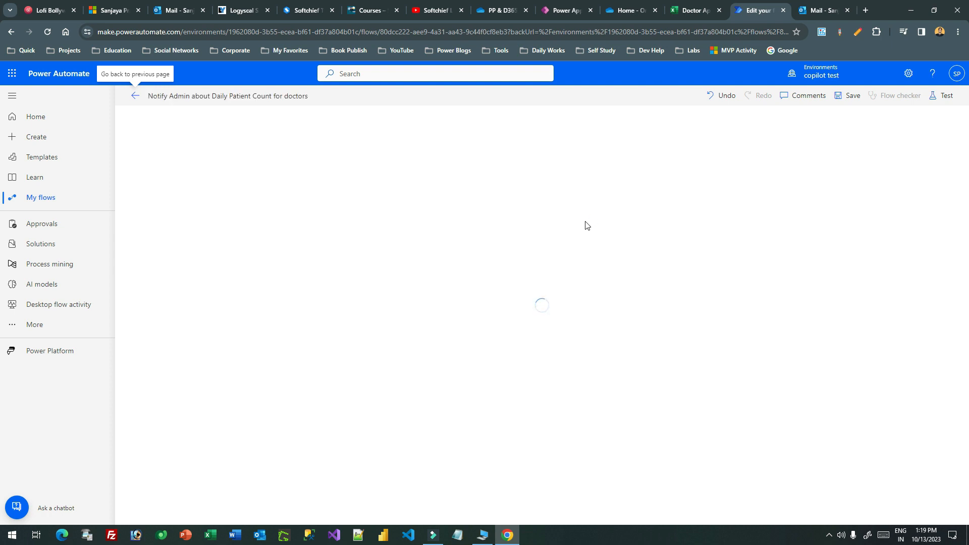
pyautogui.scroll(-3, 578, 240)
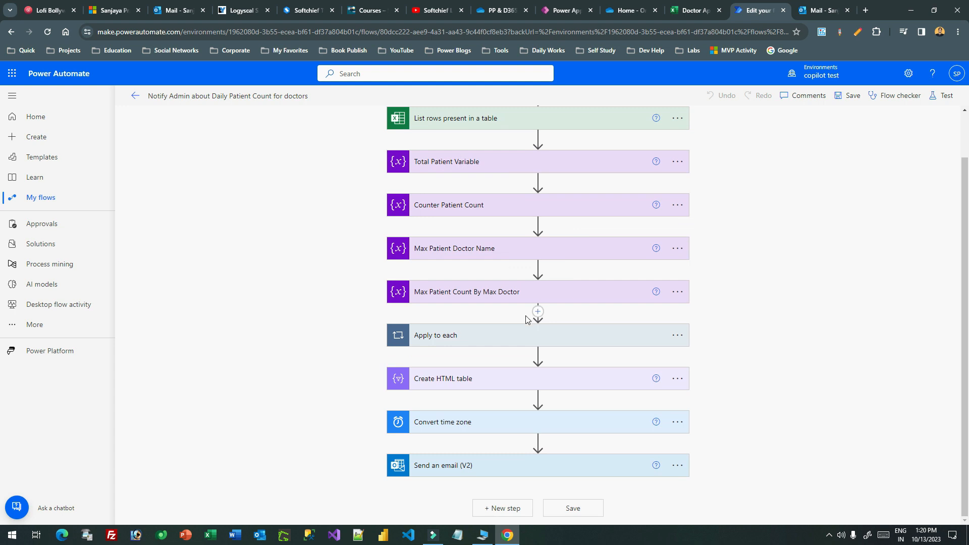
pyautogui.click(514, 334)
pyautogui.click(502, 270)
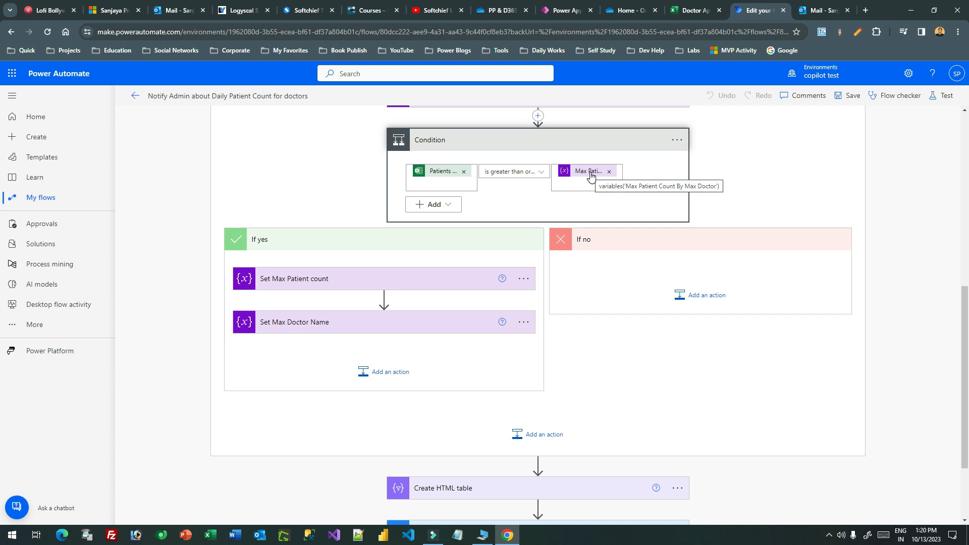
pyautogui.click(442, 176)
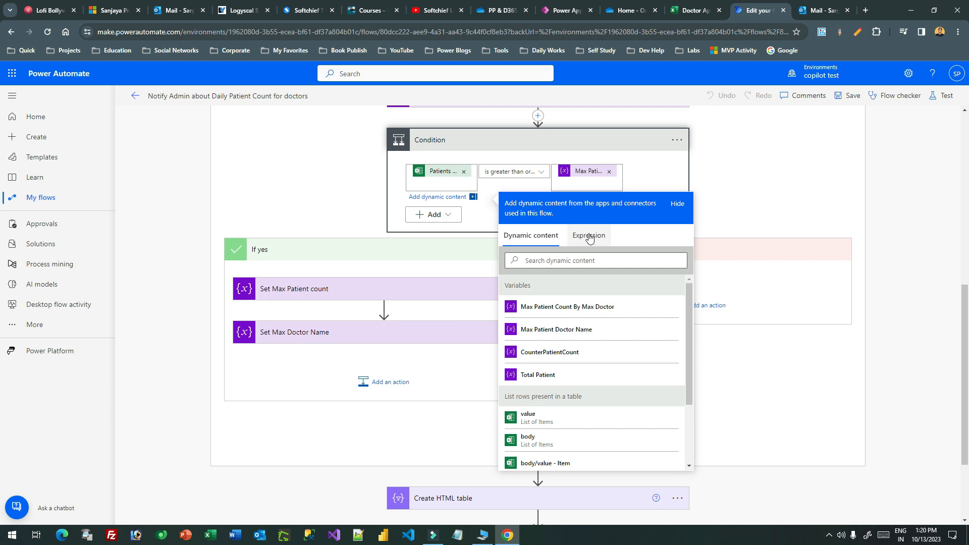
pyautogui.click(464, 175)
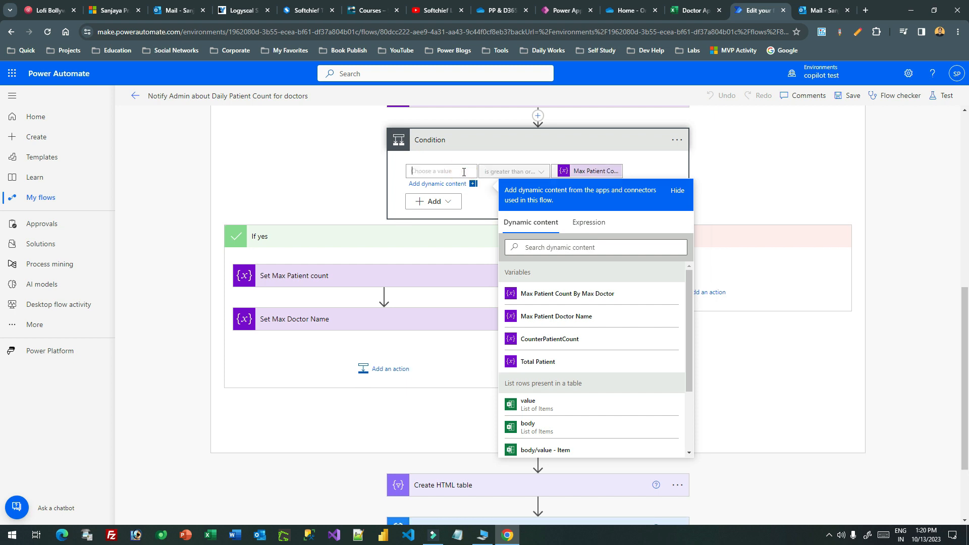
# - Set the Condition's first operand to the expression int(variables('CounterPatientCount'))
pyautogui.click(581, 223)
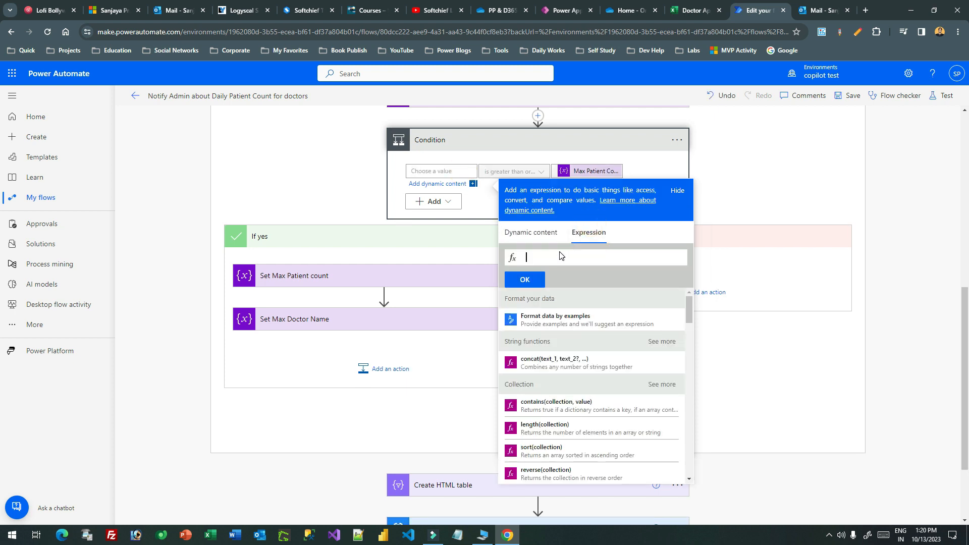
pyautogui.write('int(')
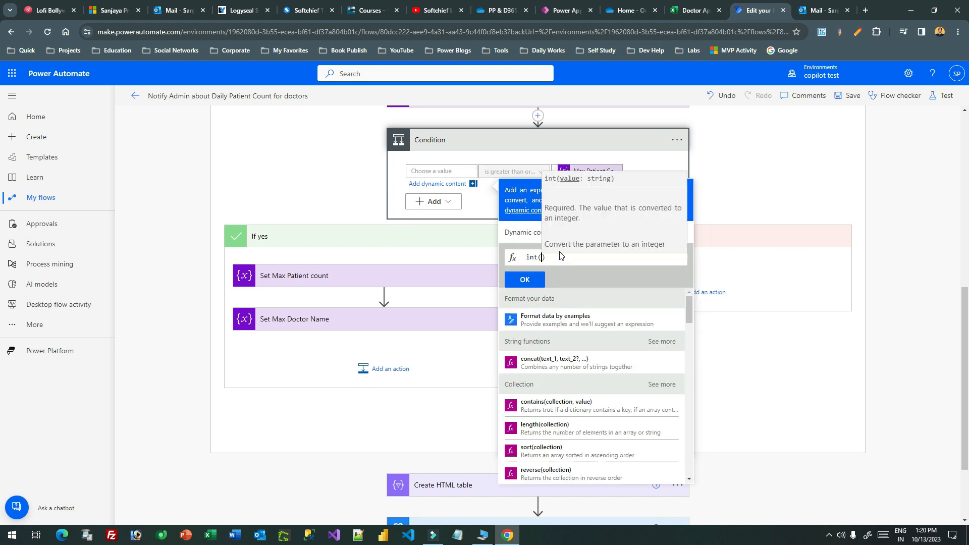
pyautogui.click(523, 232)
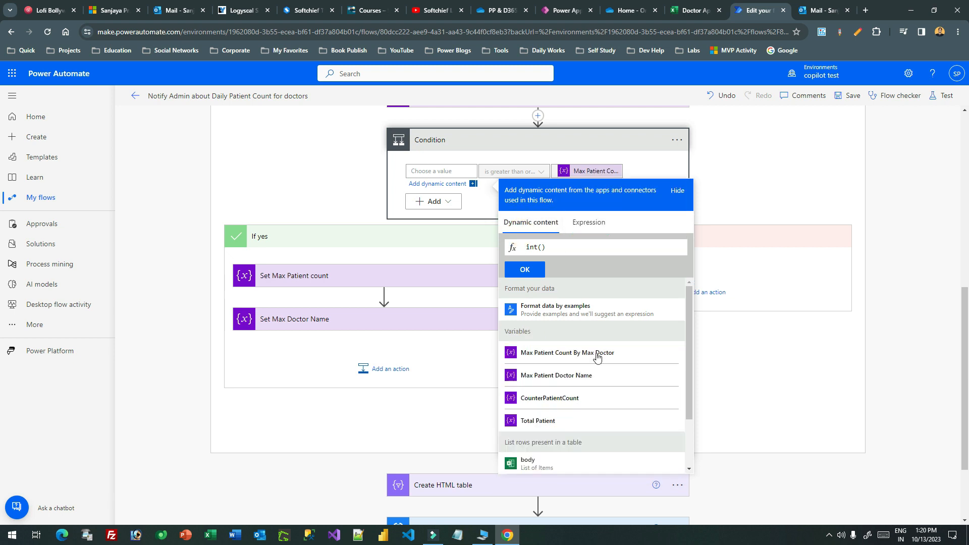
pyautogui.moveTo(688, 352); pyautogui.dragTo(690, 375)
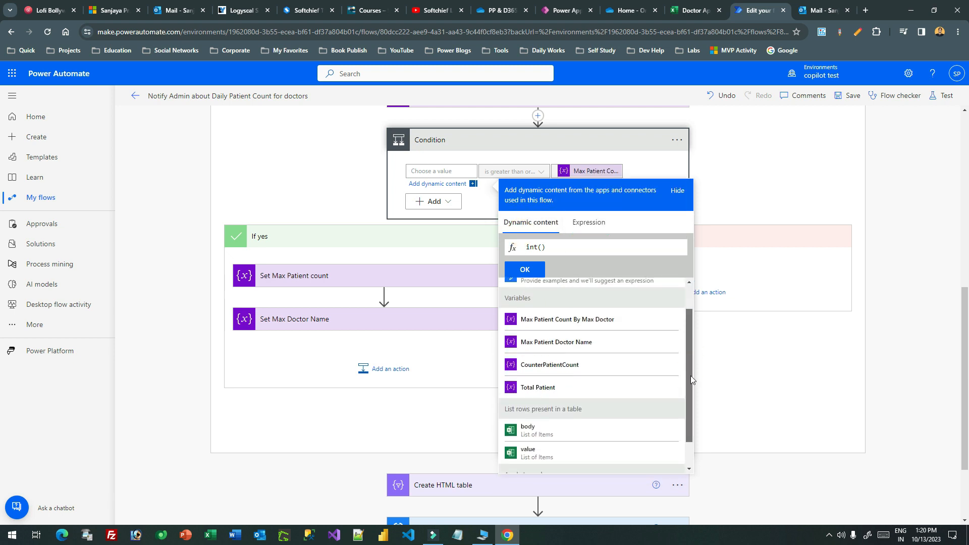
pyautogui.click(598, 369)
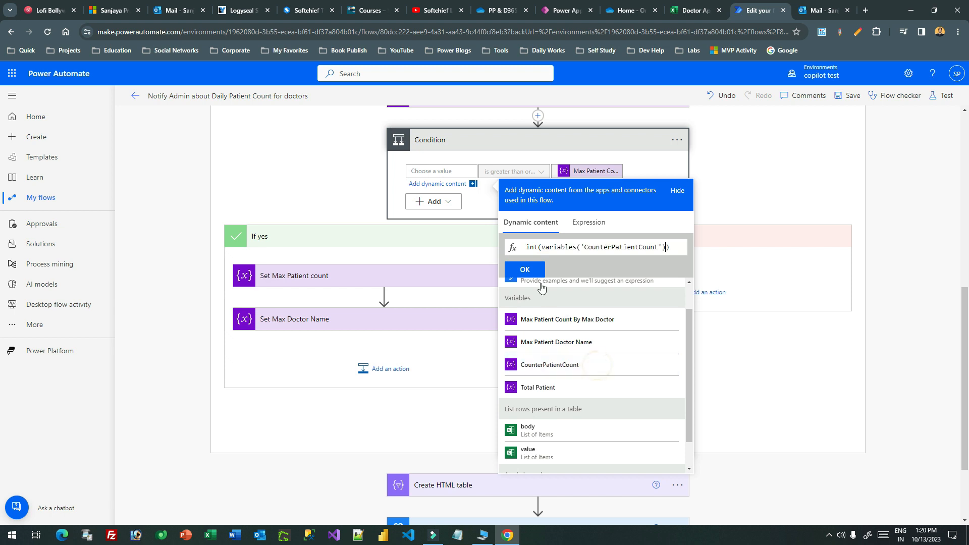
pyautogui.click(525, 270)
# - Save the flow, collapse the Apply to each loop, and test the flow automatically with a recently used trigger
pyautogui.click(853, 95)
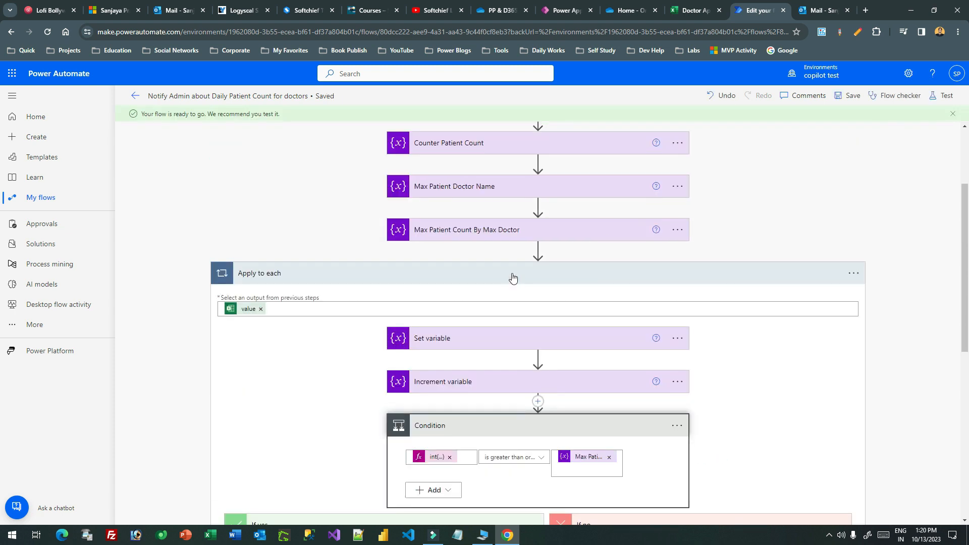
pyautogui.click(512, 277)
pyautogui.click(943, 95)
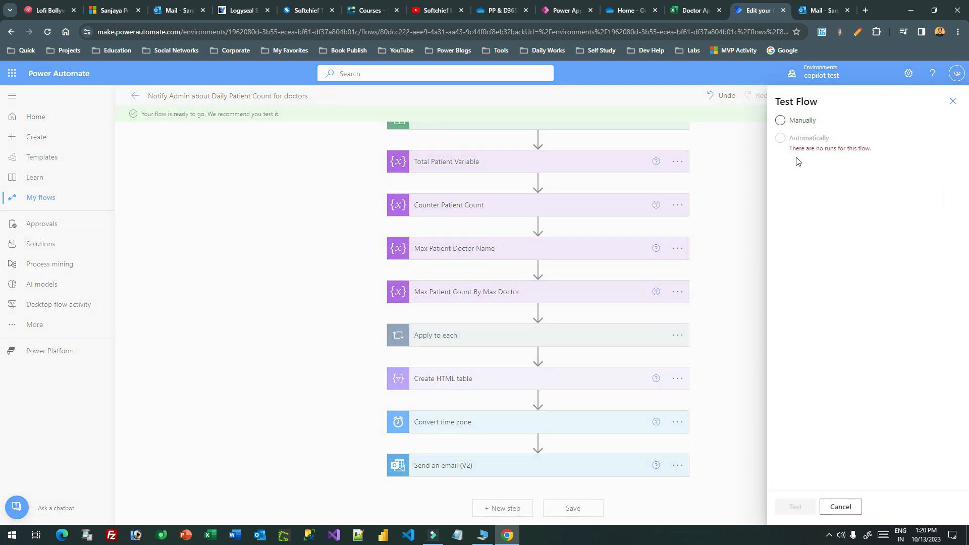
pyautogui.click(780, 138)
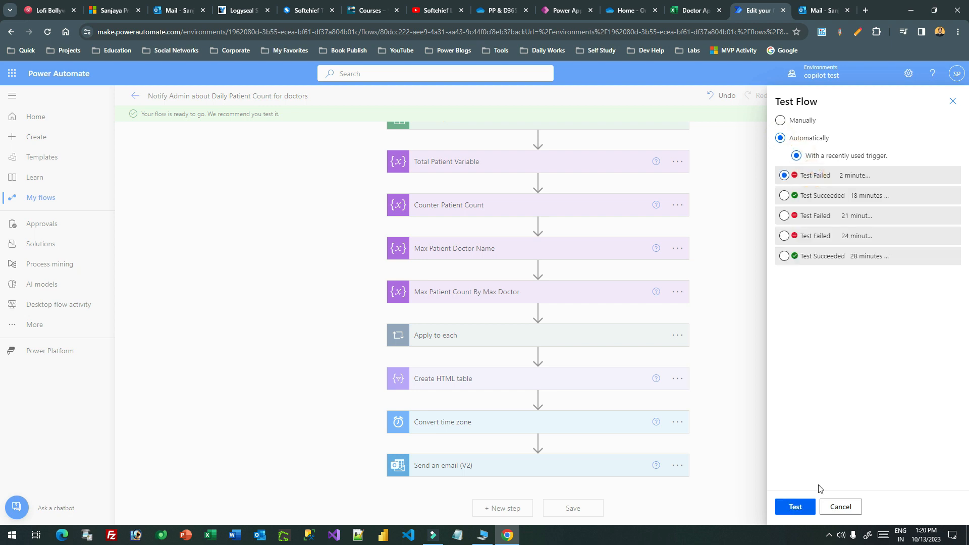
pyautogui.click(755, 183)
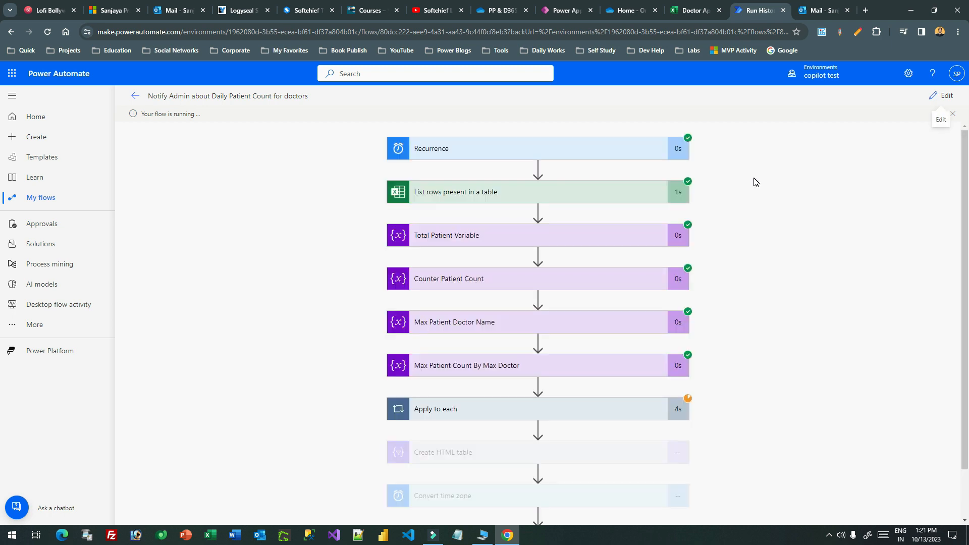
pyautogui.scroll(-1, 755, 181)
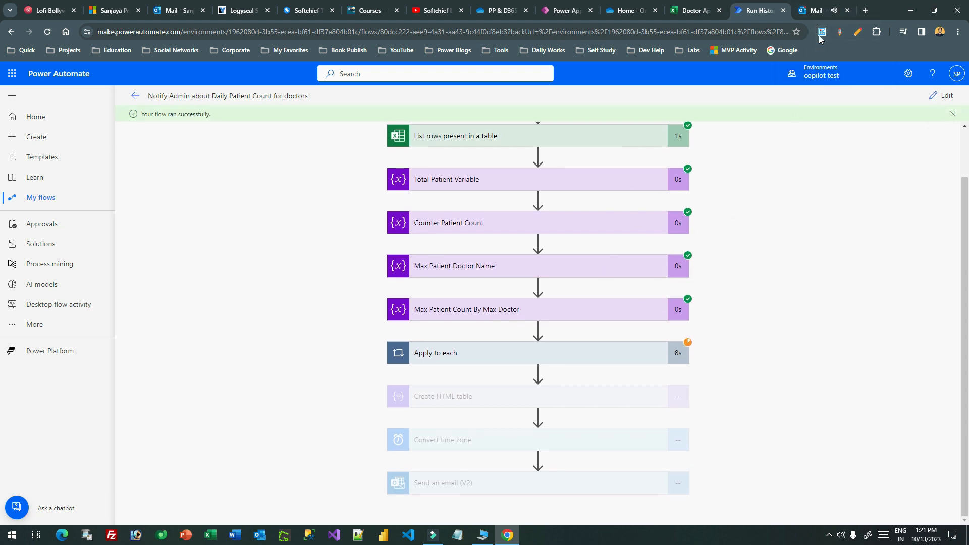
# - Switch to Outlook, open the newest consolidated doctor and patient count email, and check its subject date and total patient count
pyautogui.click(814, 10)
pyautogui.click(207, 169)
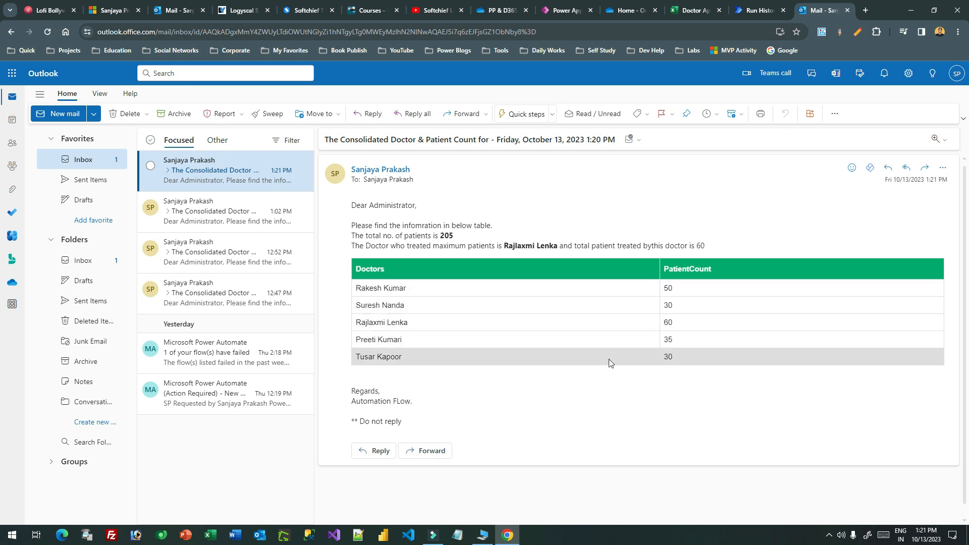
pyautogui.moveTo(359, 225); pyautogui.dragTo(497, 228)
pyautogui.moveTo(508, 143); pyautogui.dragTo(571, 141)
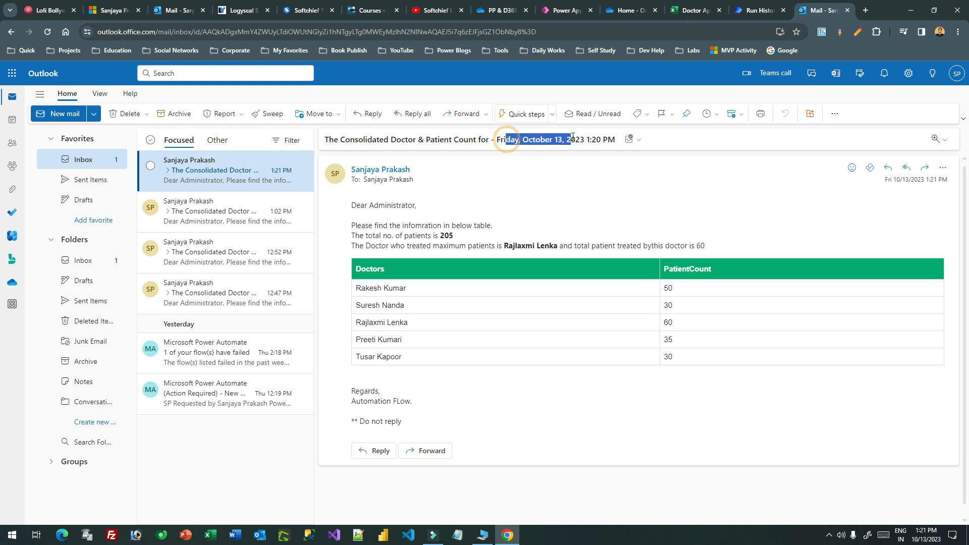
pyautogui.moveTo(368, 240); pyautogui.dragTo(467, 242)
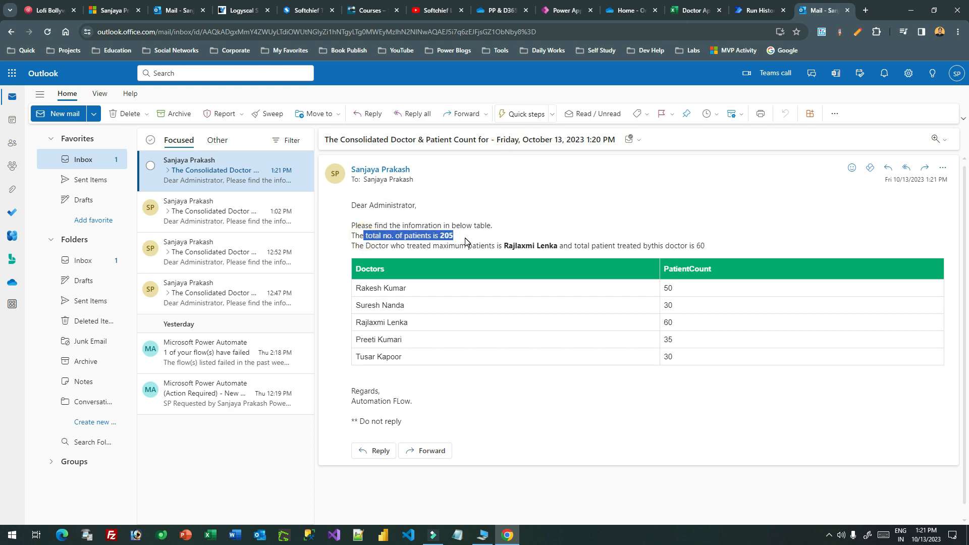
# - Compare the top doctor's name and patient count in the email's summary sentence with the matching row of the table
pyautogui.click(443, 246)
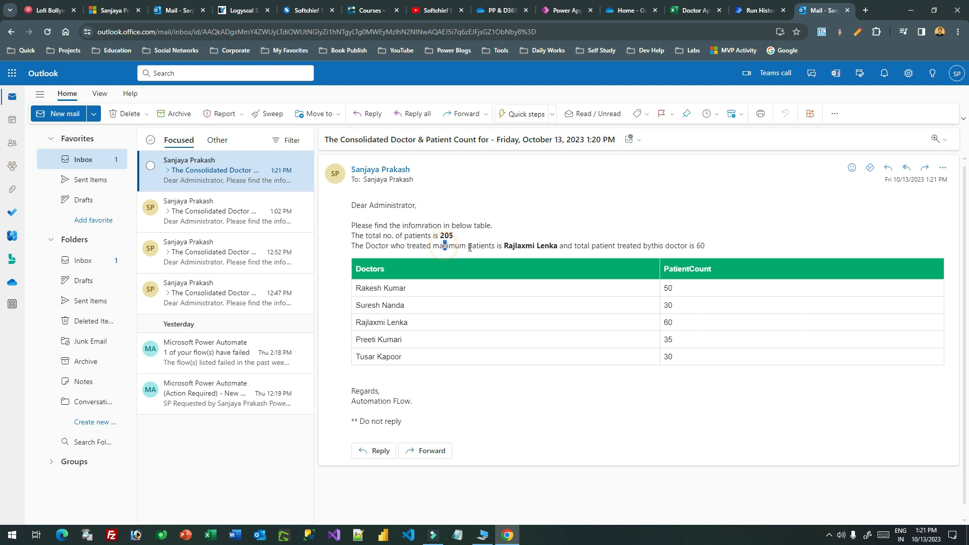
pyautogui.moveTo(504, 246); pyautogui.dragTo(556, 247)
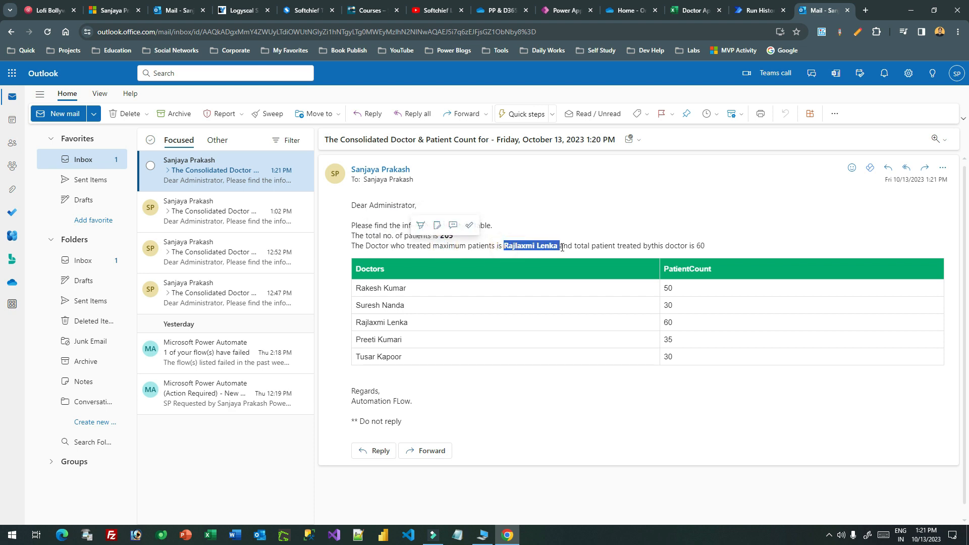
pyautogui.moveTo(361, 322); pyautogui.dragTo(431, 322)
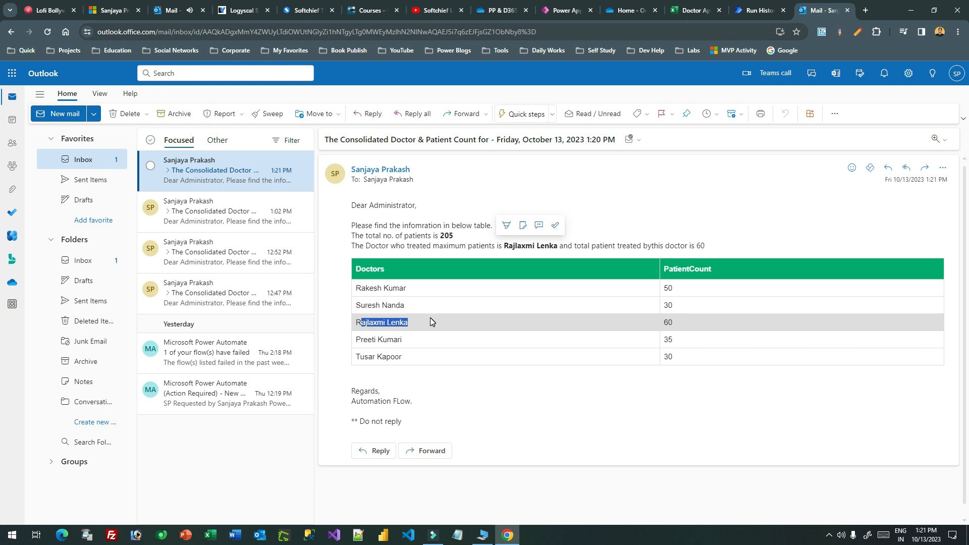
pyautogui.moveTo(575, 246); pyautogui.dragTo(706, 247)
pyautogui.click(706, 248)
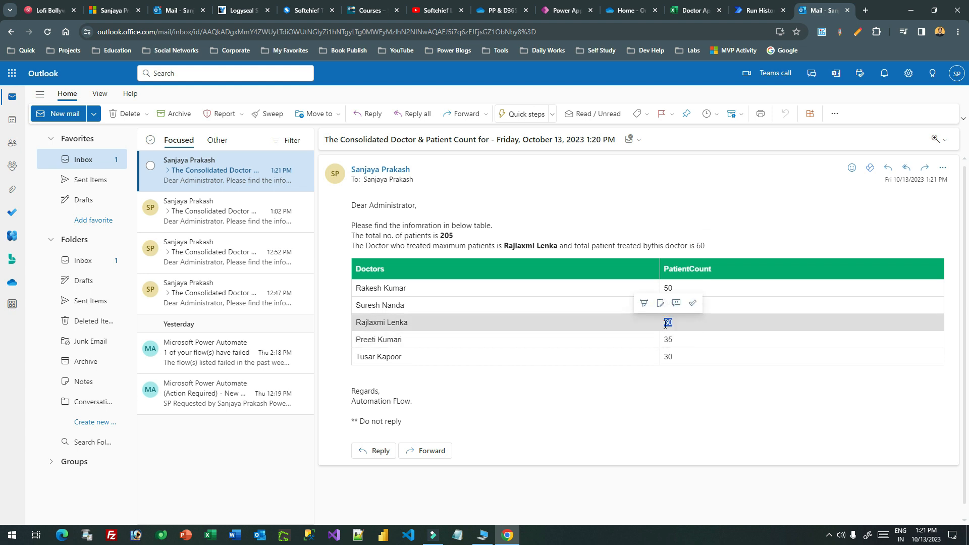
pyautogui.moveTo(705, 247); pyautogui.dragTo(701, 246)
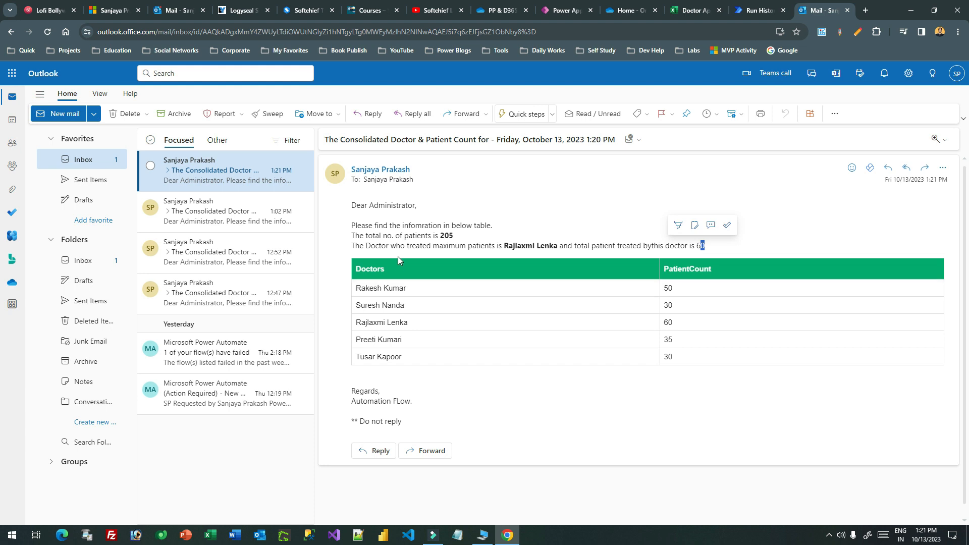
# - Switch back to Power Automate and review the run status of every action in the tested flow
pyautogui.click(757, 10)
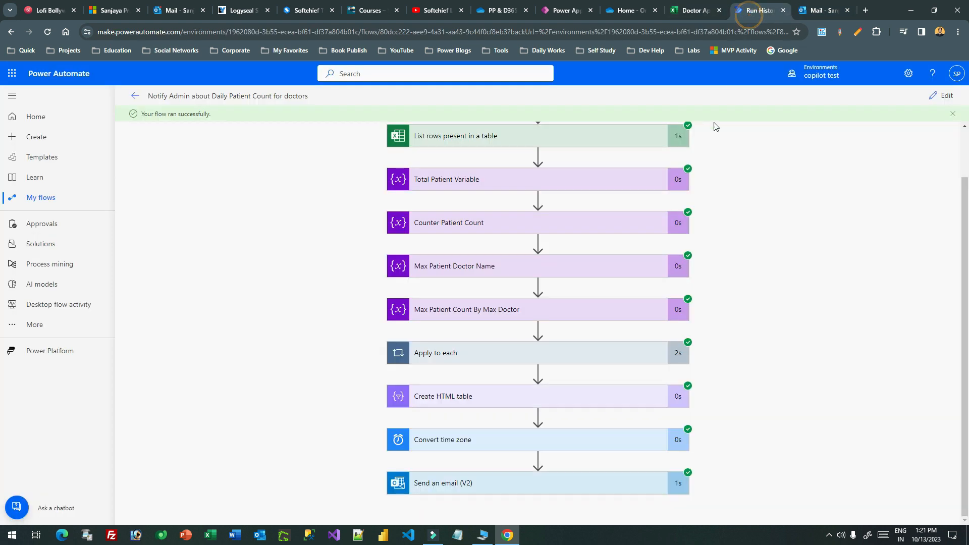
pyautogui.scroll(2, 777, 183)
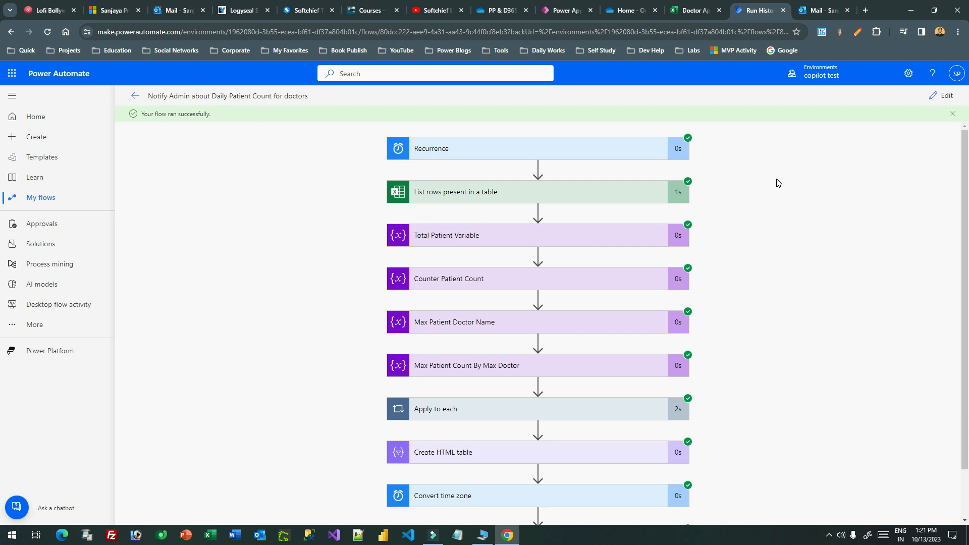
pyautogui.scroll(-2, 778, 183)
pyautogui.scroll(2, 778, 182)
pyautogui.scroll(-2, 778, 182)
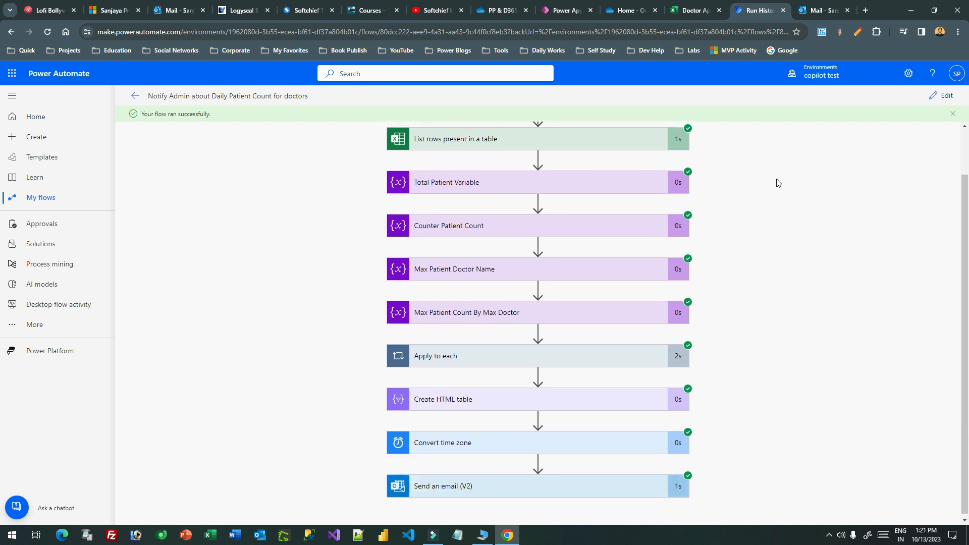
pyautogui.scroll(2, 772, 217)
pyautogui.scroll(-2, 792, 202)
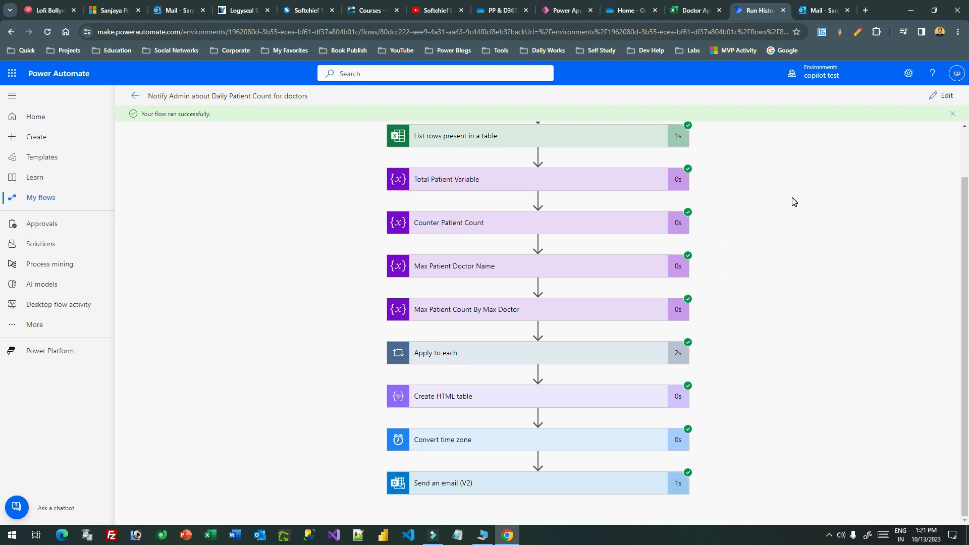